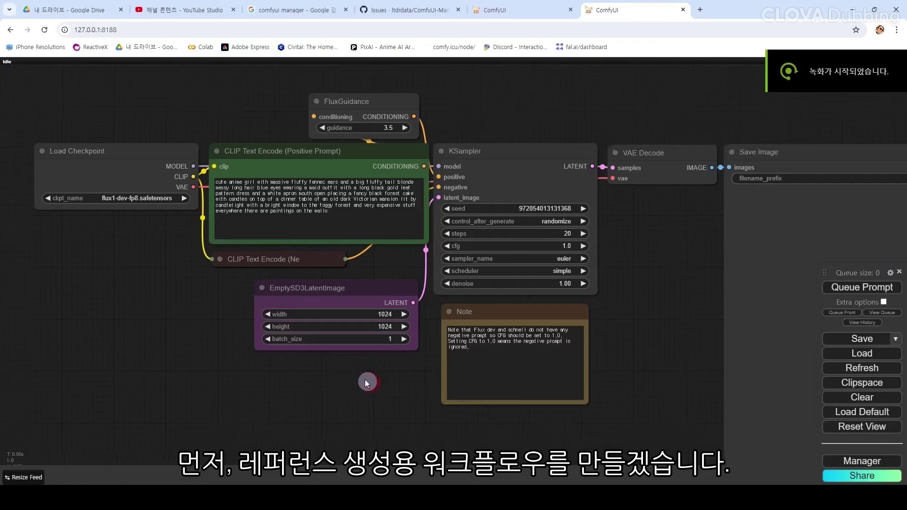
Step: Delete the Note node below the KSampler
left_click_drag(370, 383, 342, 364)
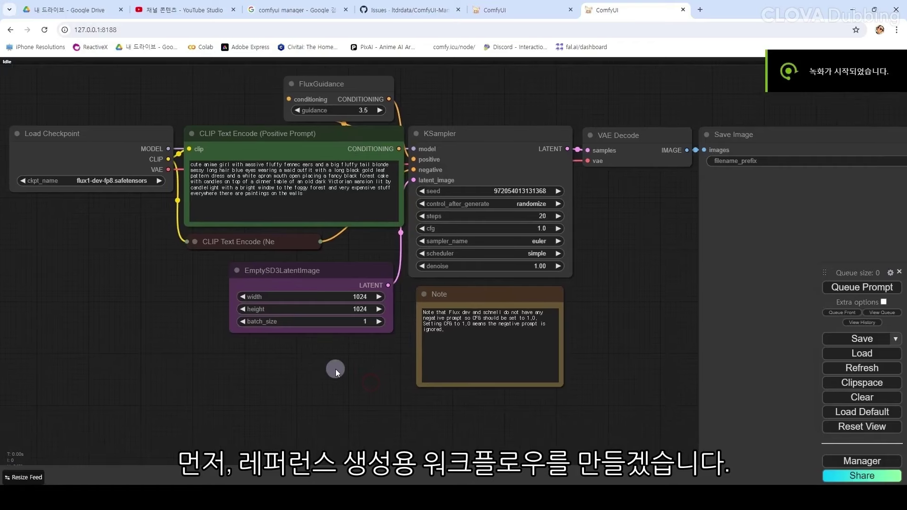
scroll(342, 366, "down", 1)
scroll(359, 378, "down", 1)
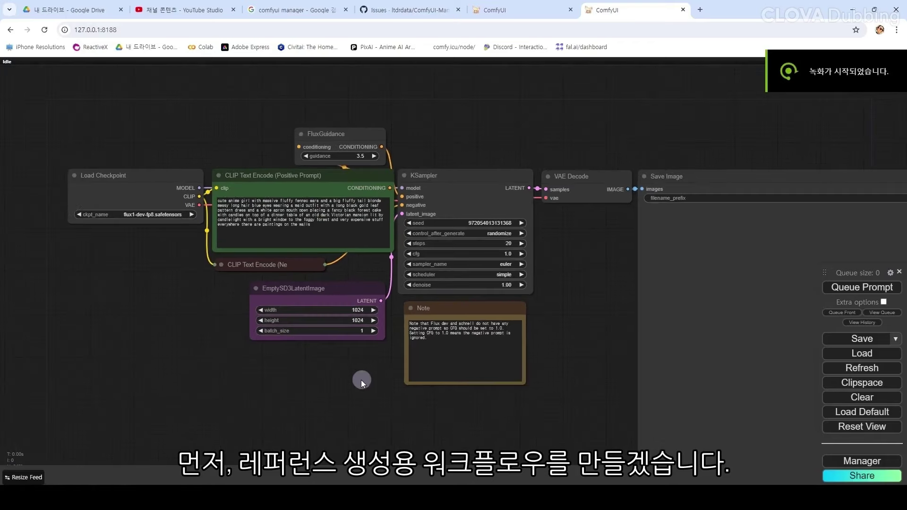
left_click_drag(361, 380, 47, 255)
left_click_drag(239, 293, 587, 425)
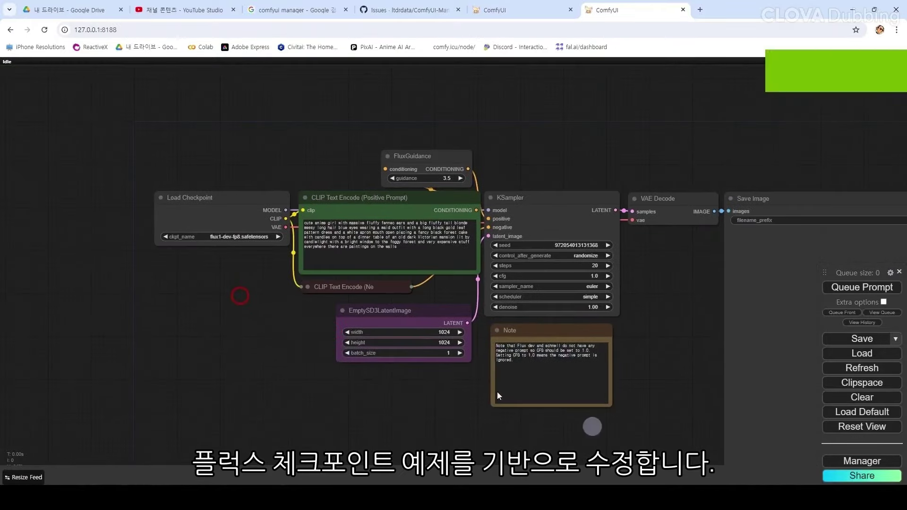
scroll(276, 297, "up", 4)
left_click(625, 347)
key("Delete")
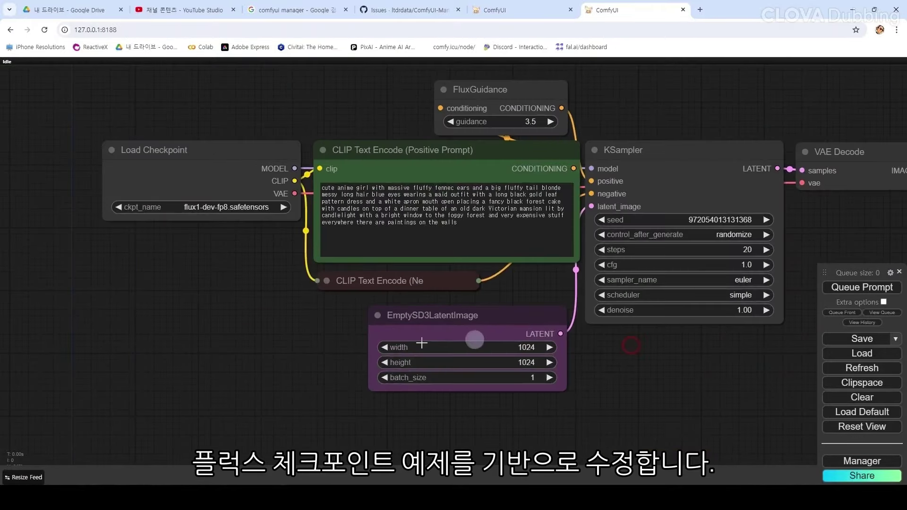
Step: Load the meinamix_meinaV11.safetensors checkpoint and move the Load Checkpoint node farther away from the prompt nodes
left_click_drag(236, 326, 433, 366)
left_click(289, 239)
left_click(300, 264)
left_click_drag(428, 220, 142, 204)
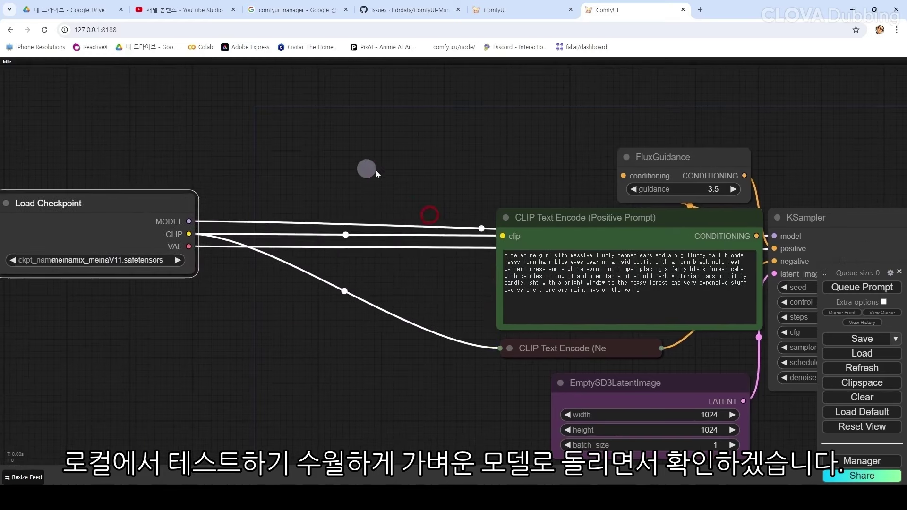
Step: Move the positive and negative CLIP Text Encode nodes away from the KSampler to open up space between them
left_click_drag(373, 169, 201, 166)
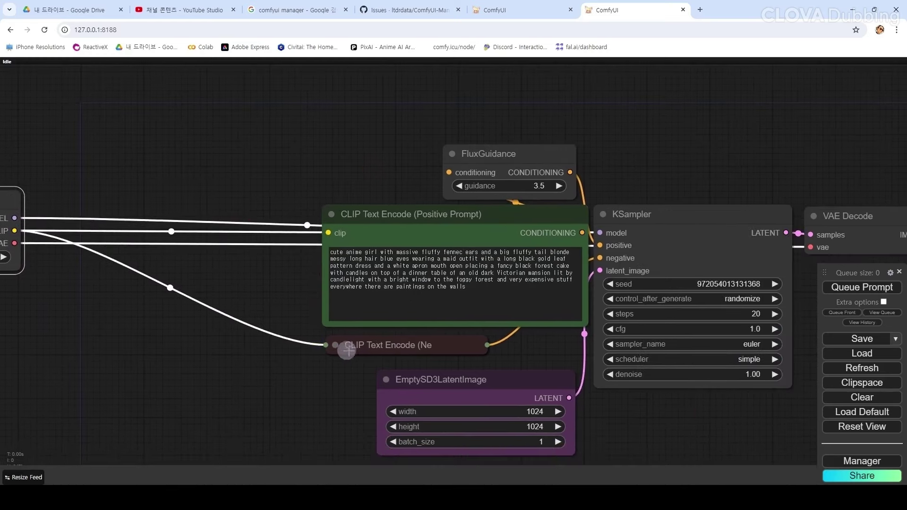
left_click(393, 346)
left_click_drag(397, 228, 334, 221)
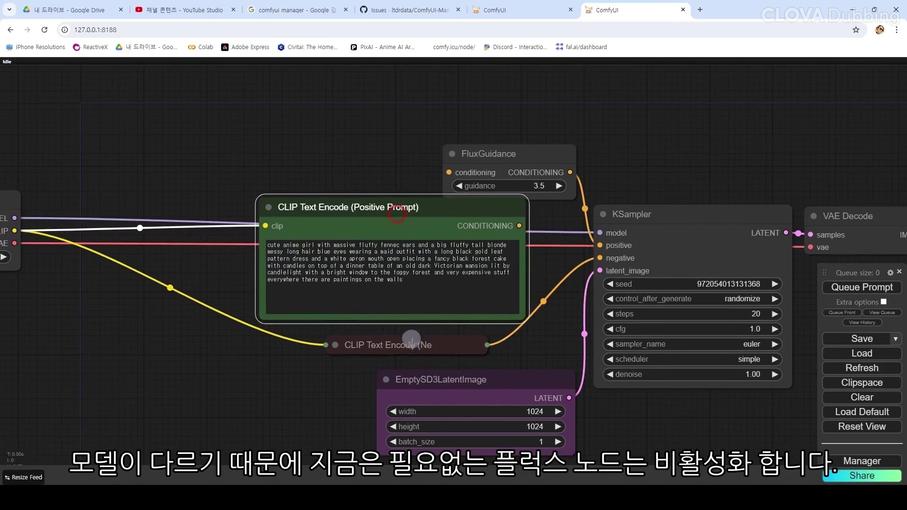
left_click_drag(413, 345, 379, 342)
Step: Move the FluxGuidance node up clear of the prompt node and bypass it
left_click_drag(515, 158, 555, 105)
right_click(555, 105)
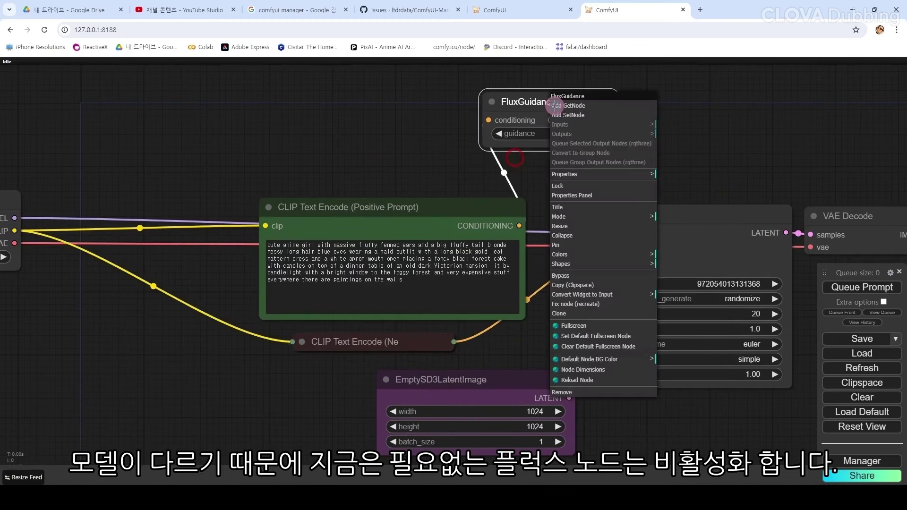
left_click(560, 275)
Step: Move the EmptySD3LatentImage node beneath the negative prompt node and bypass it
left_click_drag(557, 335, 277, 338)
right_click(276, 339)
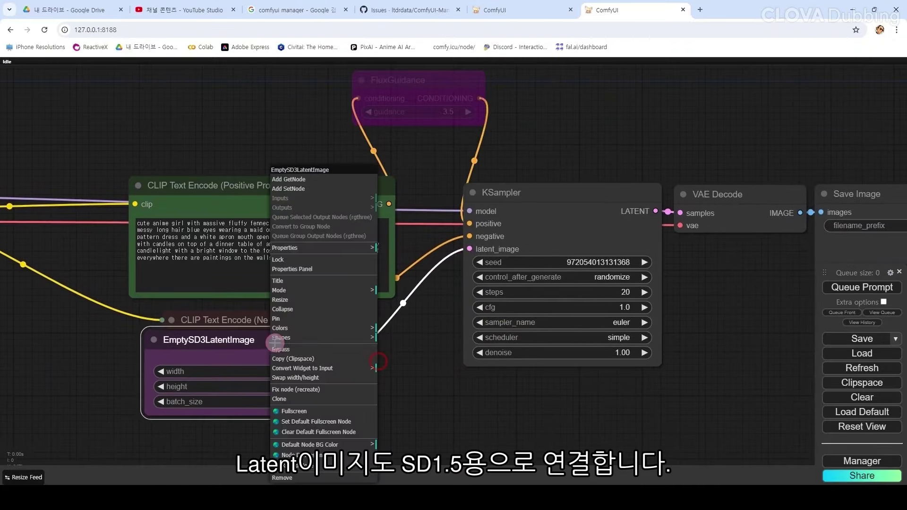
left_click(308, 349)
Step: Add an Empty Latent Image node below the bypassed EmptySD3LatentImage node
left_click_drag(410, 390, 466, 289)
double_click(247, 339)
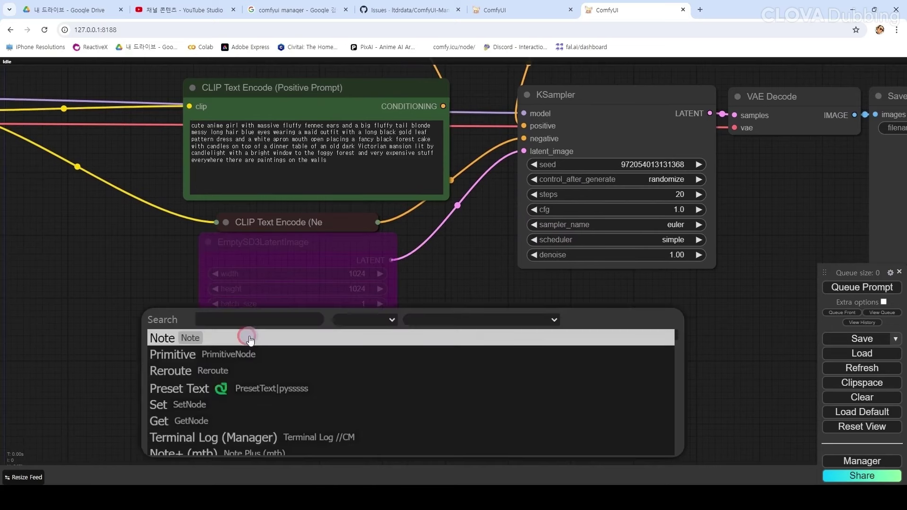
type("emptyla")
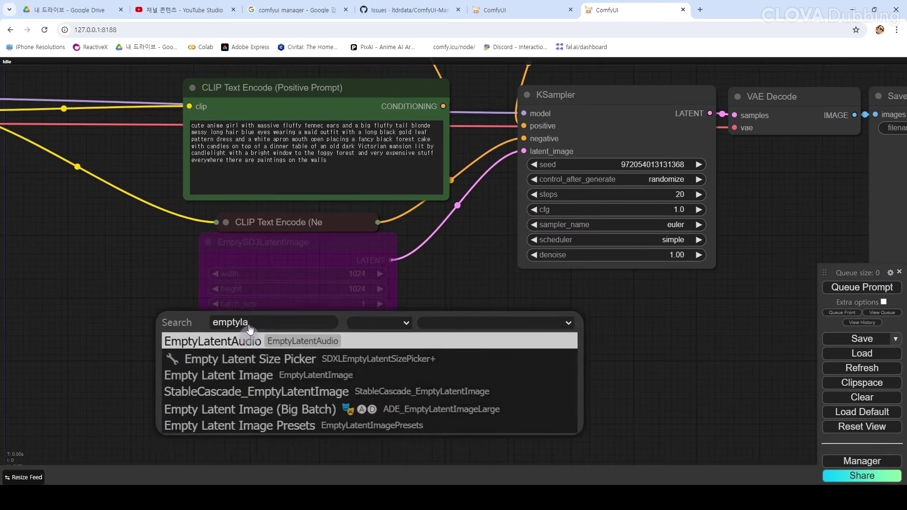
left_click(241, 375)
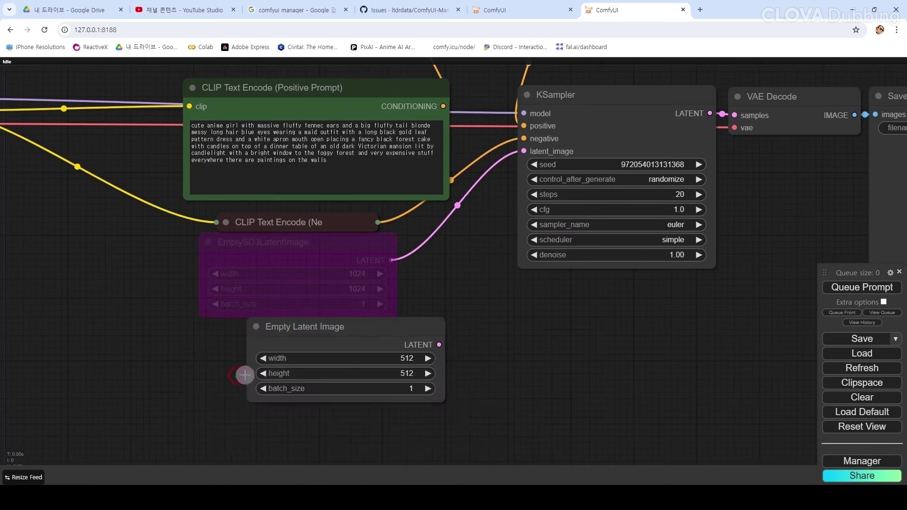
Step: Set the Empty Latent Image height to 768, align the node, and connect its LATENT output to the KSampler's latent_image input
left_click(407, 373)
type("768")
key("Return")
left_click_drag(386, 329, 337, 316)
left_click_drag(390, 332, 524, 153)
Step: Set the KSampler to 30 steps and a cfg of 8
left_click_drag(678, 324, 516, 351)
left_click(532, 215)
type("30")
key("Return")
left_click(526, 230)
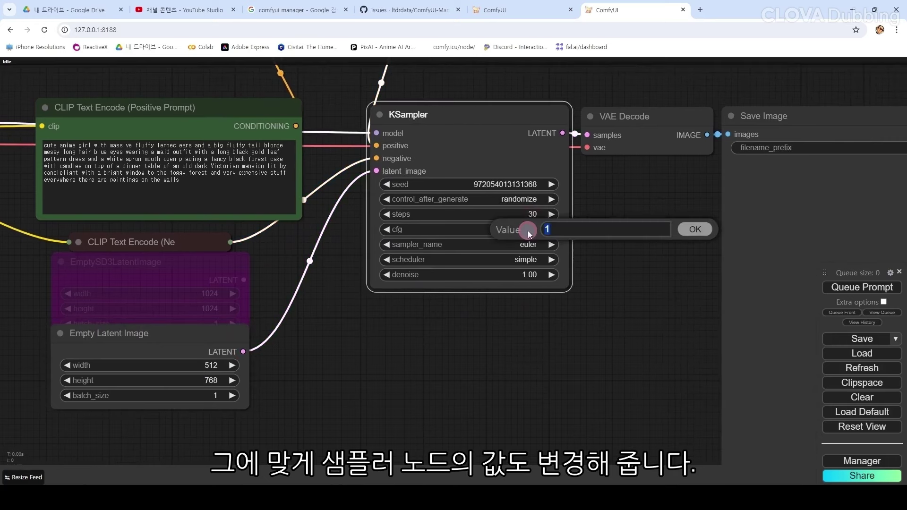
type("8")
key("Return")
Step: Set the KSampler's sampler_name to euler_ancestral and its scheduler to normal
left_click(527, 244)
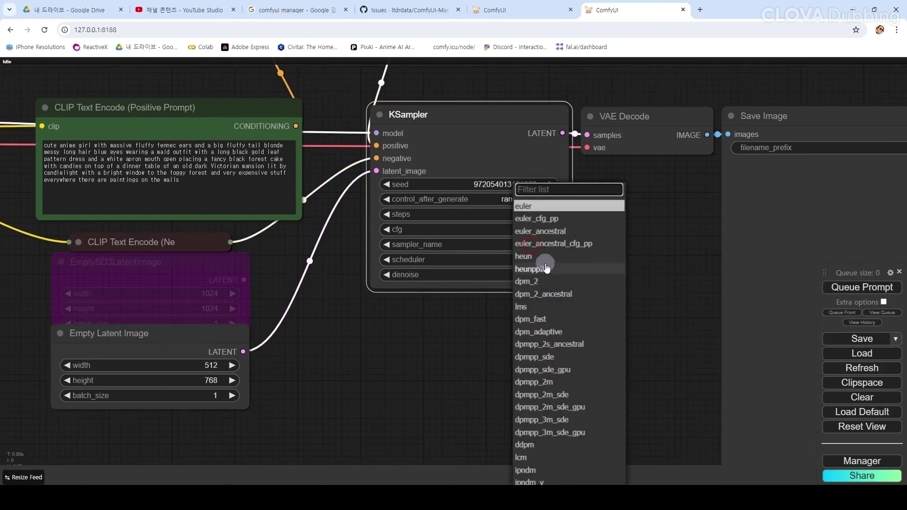
left_click(551, 230)
left_click(534, 259)
left_click(543, 249)
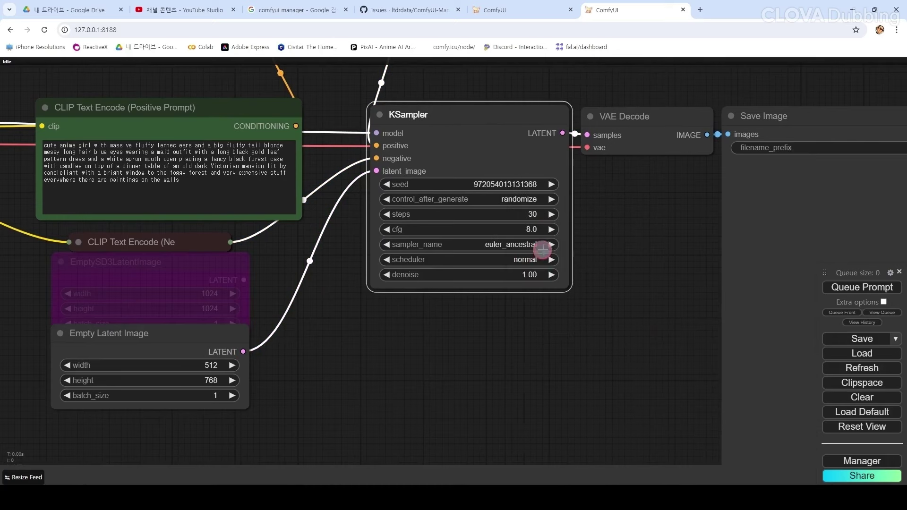
Step: Move the Save Image node farther from VAE Decode and bypass it
left_click_drag(623, 284, 490, 279)
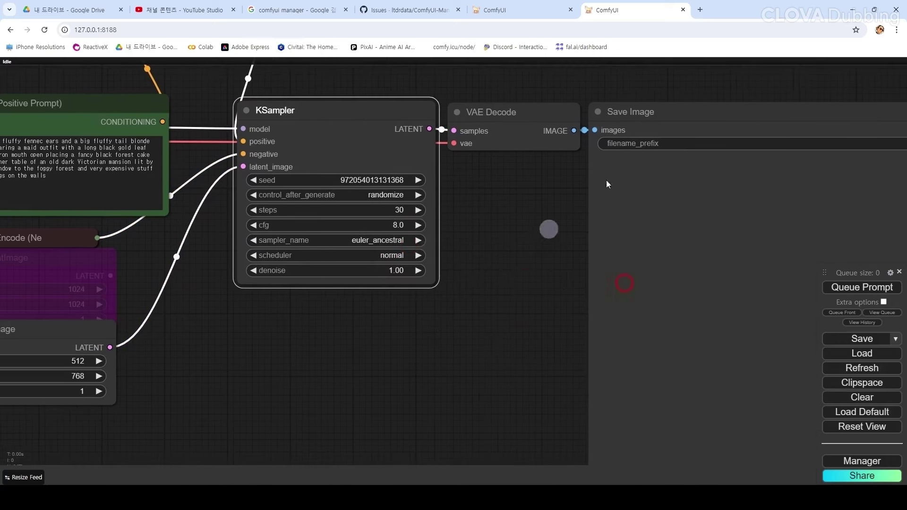
left_click_drag(654, 112, 806, 107)
right_click(805, 107)
left_click(804, 257)
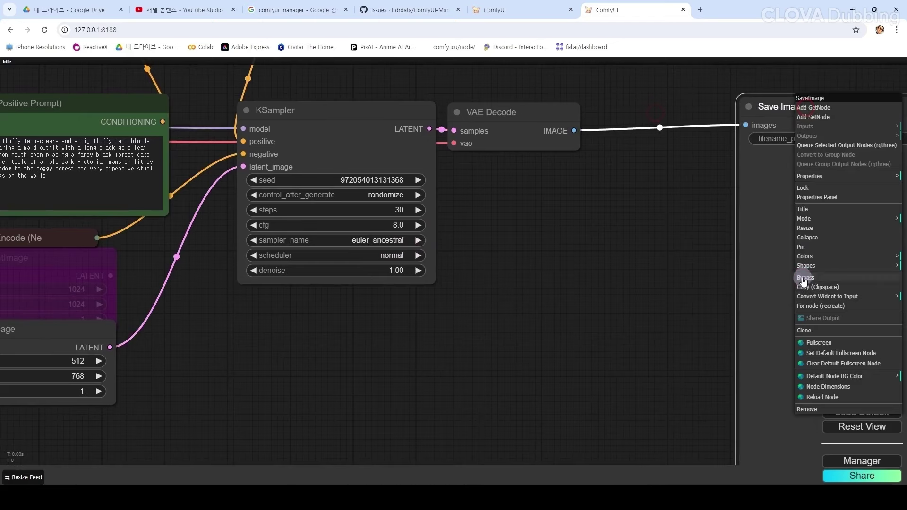
left_click(802, 277)
Step: Add a Preview Image node to the VAE Decode's IMAGE output and place it below the KSampler
left_click_drag(568, 138, 518, 210)
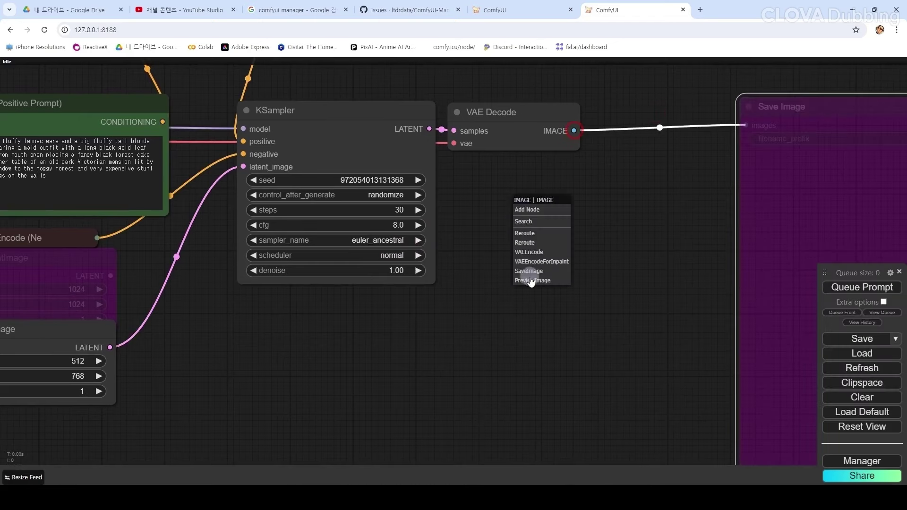
left_click(531, 275)
left_click_drag(422, 344, 679, 180)
left_click_drag(714, 134, 391, 253)
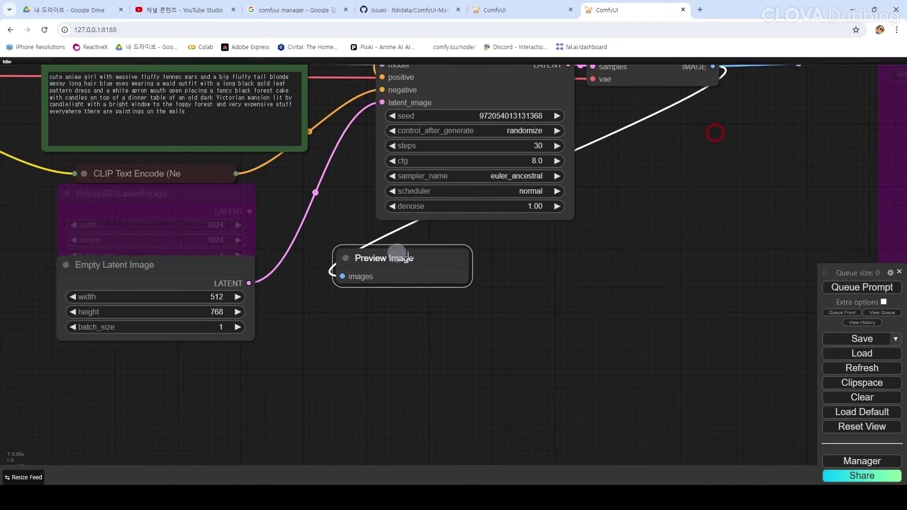
Step: Show the queue and queue a test generation of the workflow
left_click_drag(531, 307, 744, 392)
scroll(745, 391, "down", 1)
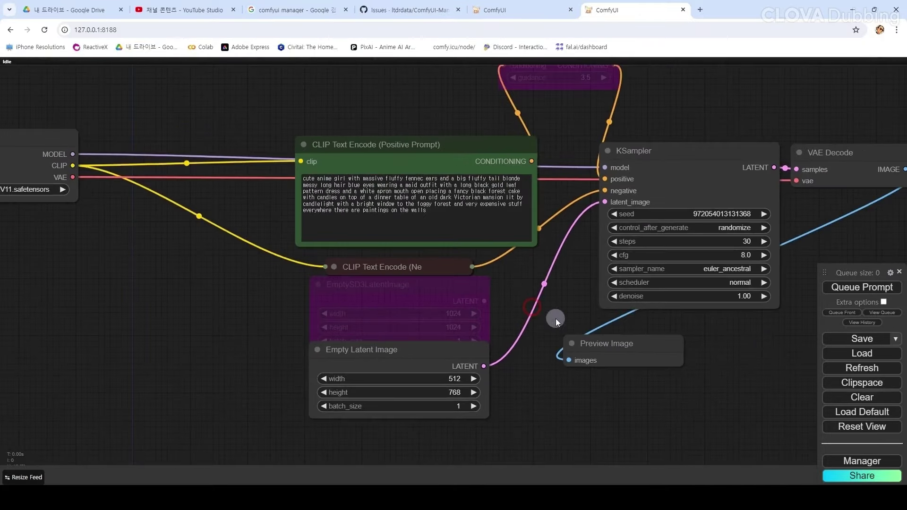
left_click(883, 313)
left_click_drag(748, 353, 788, 375)
left_click(850, 212)
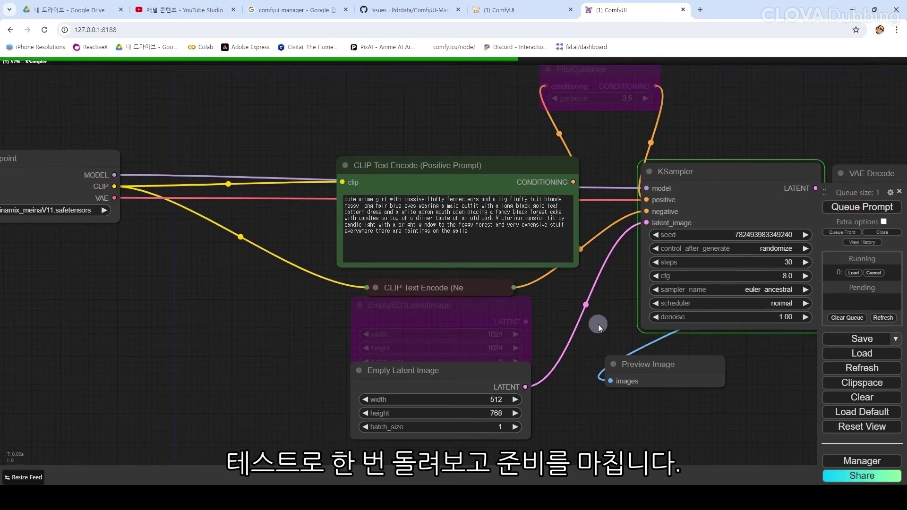
Step: Move the floating queue menu up along the canvas edge and close the image feed
left_click_drag(598, 324, 532, 288)
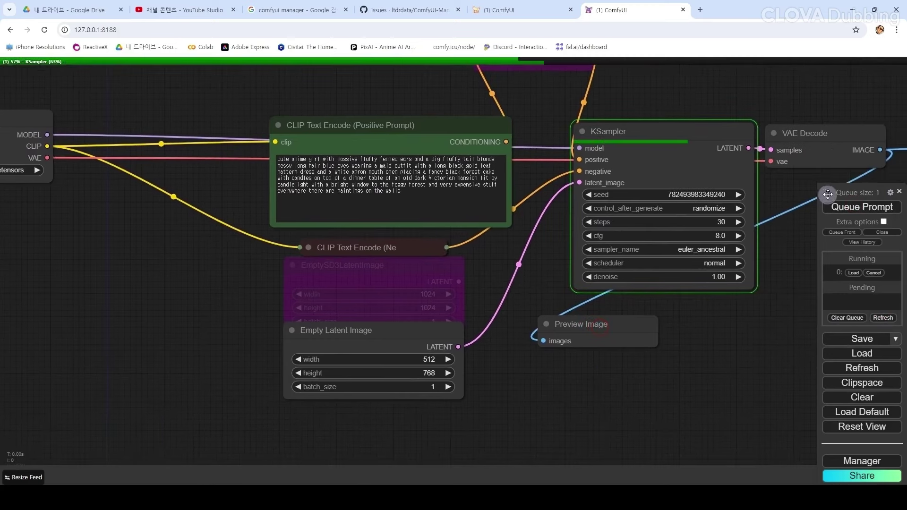
left_click_drag(827, 194, 835, 77)
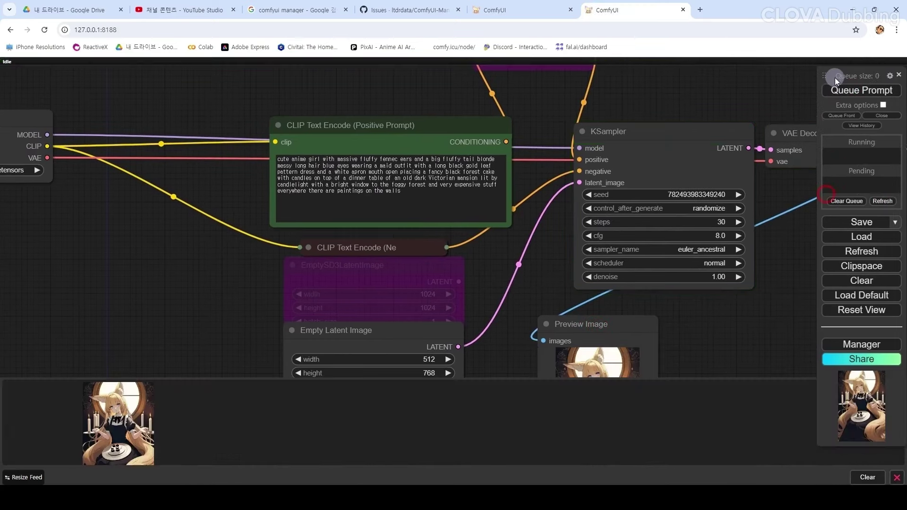
left_click(902, 477)
Step: Reposition the Preview Image node beneath the KSampler and enlarge it to show the full generated image
left_click_drag(707, 404, 729, 275)
left_click_drag(639, 196, 602, 166)
left_click_drag(640, 310, 724, 482)
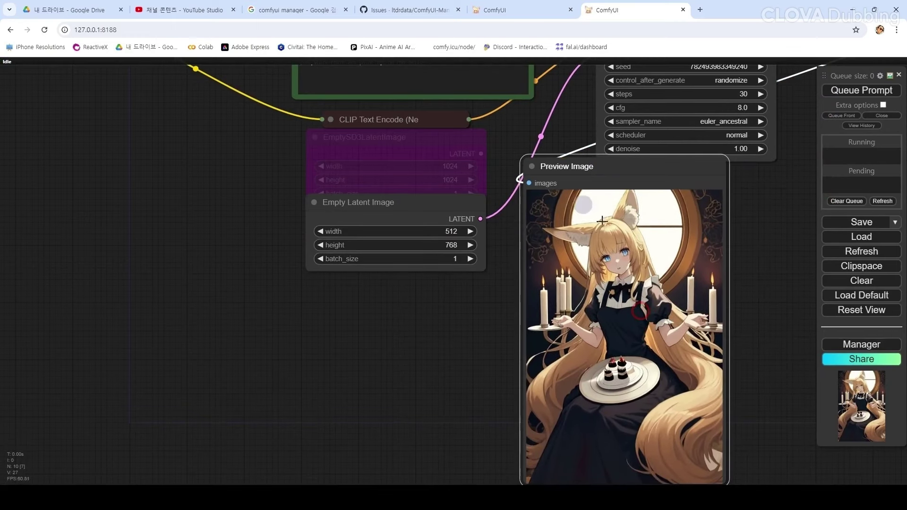
Step: Add a Random File From Path node and place it in the empty area beside the Empty Latent Image node
left_click_drag(279, 326, 338, 326)
double_click(261, 317)
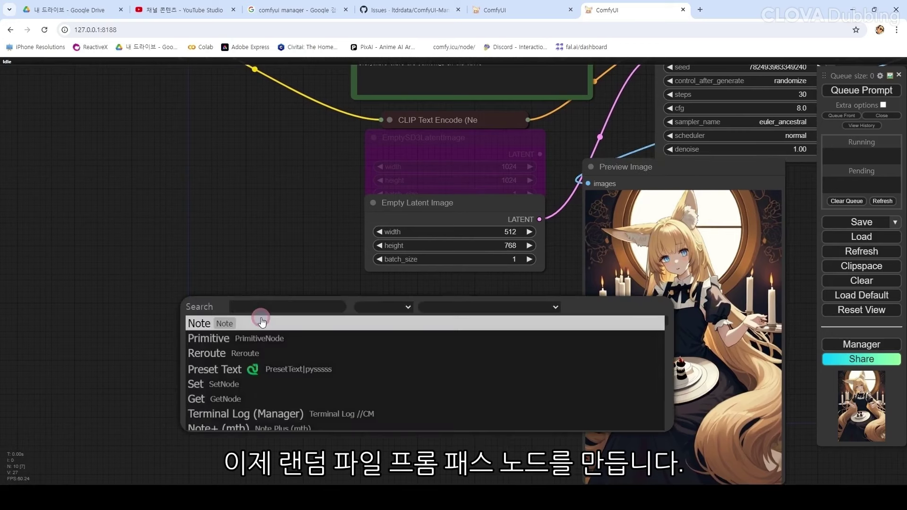
type("random")
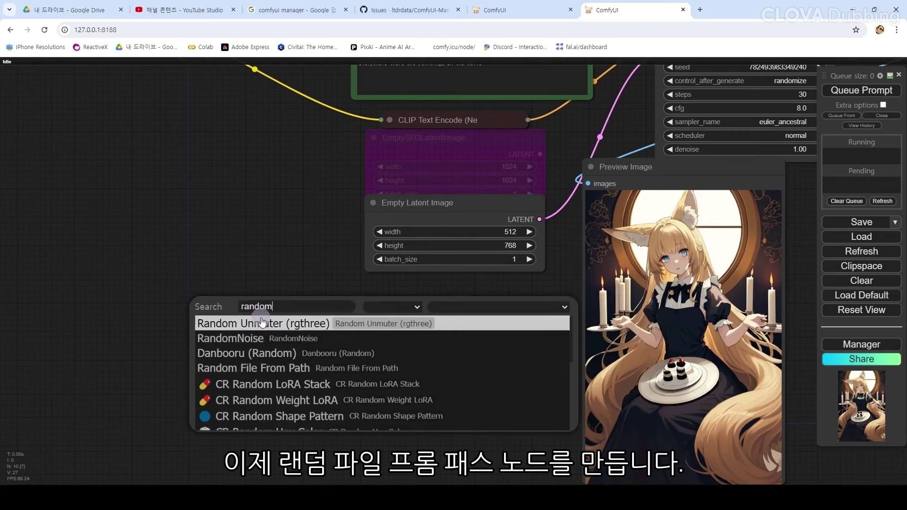
left_click(259, 368)
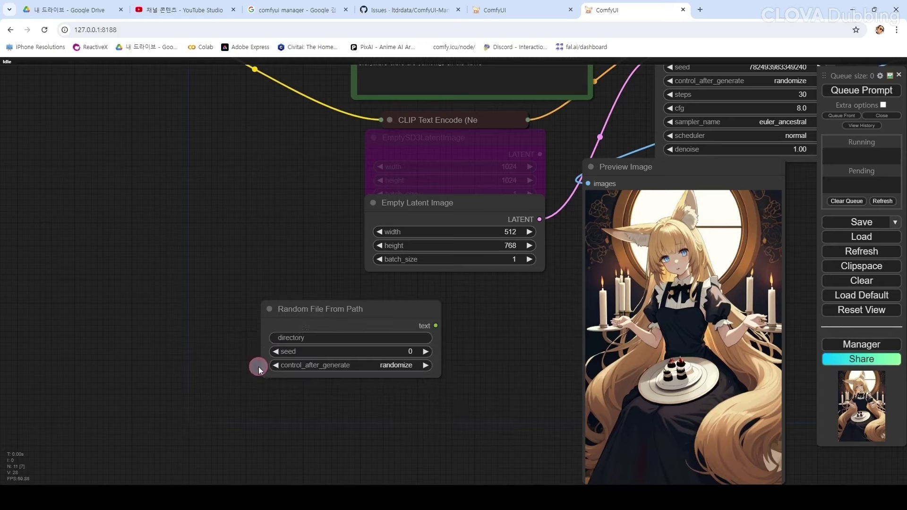
left_click_drag(318, 309, 145, 300)
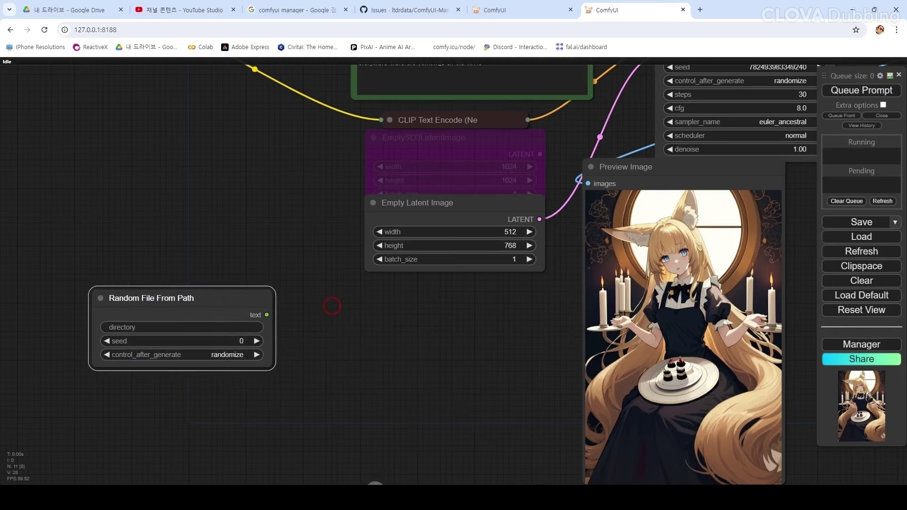
Step: Switch to File Explorer, open the ref_main folder inside working, and check the reference image pixai_00092_.png
key("alt+Tab")
left_click(563, 148)
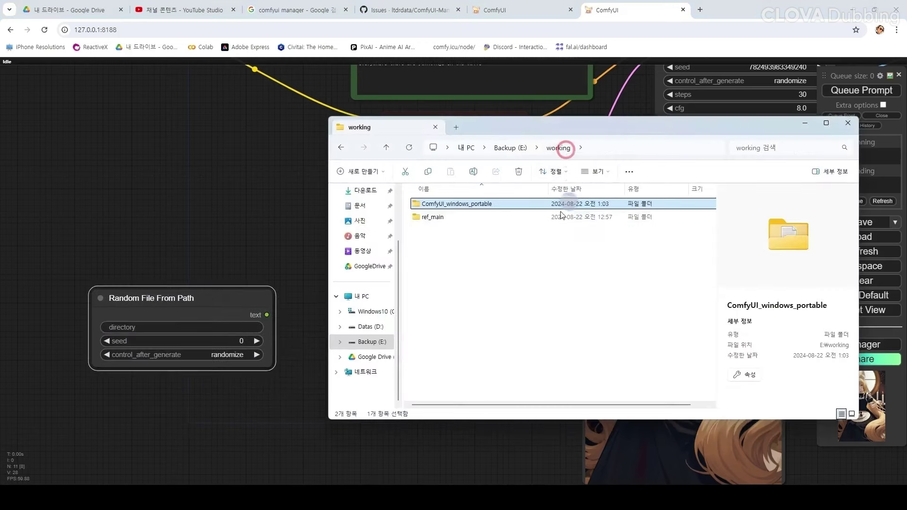
left_click(448, 219)
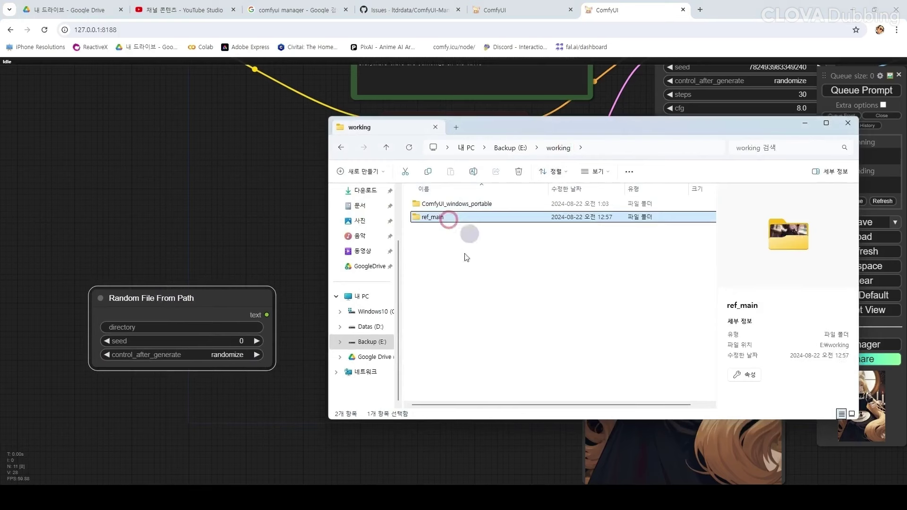
double_click(435, 218)
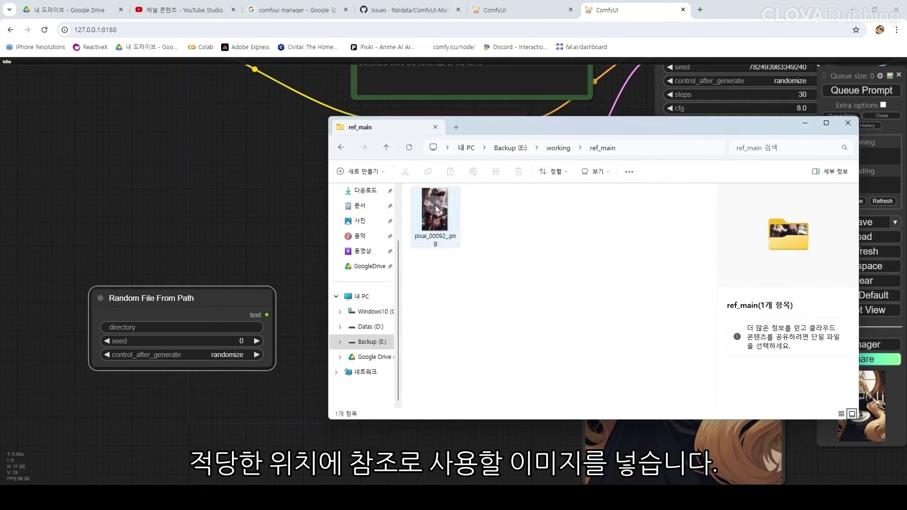
left_click(435, 206)
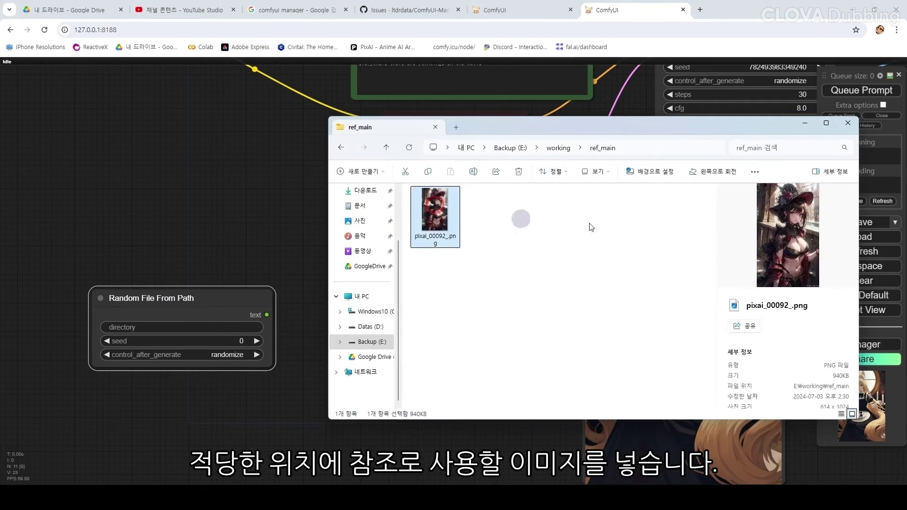
left_click(503, 237)
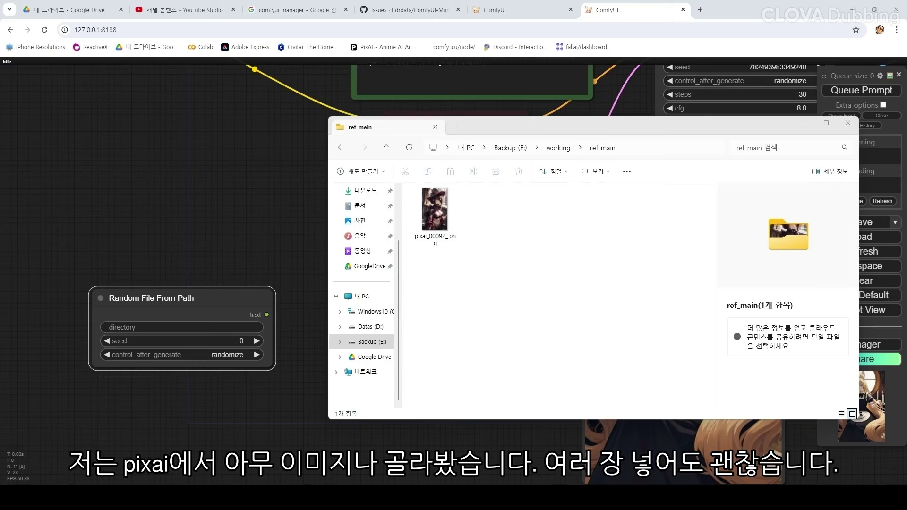
Step: Add pixai_00107_.png to the ref_main folder as a second reference image
left_click_drag(684, 279, 499, 218)
left_click(421, 208)
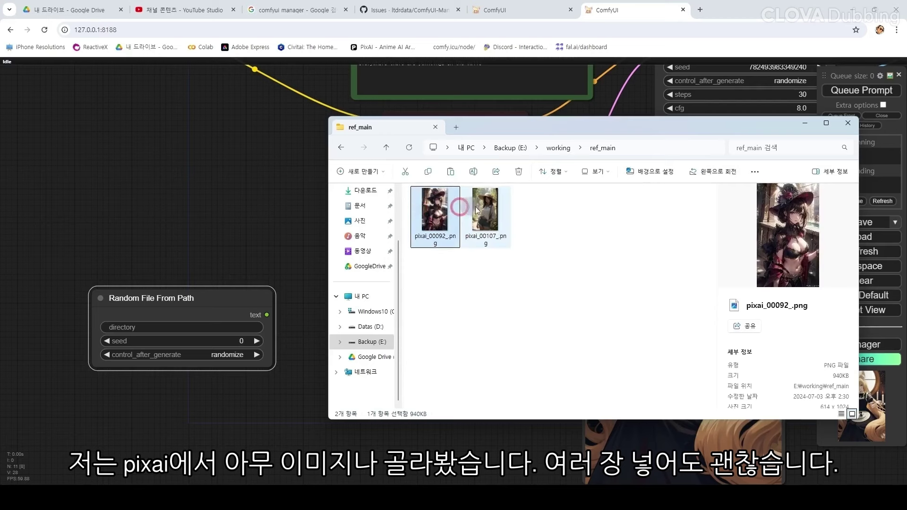
left_click(615, 227)
Step: Copy the ref_main folder path, set the Random File From Path directory to E:\working\ref_main, and move the node aside to free space
left_click(653, 144)
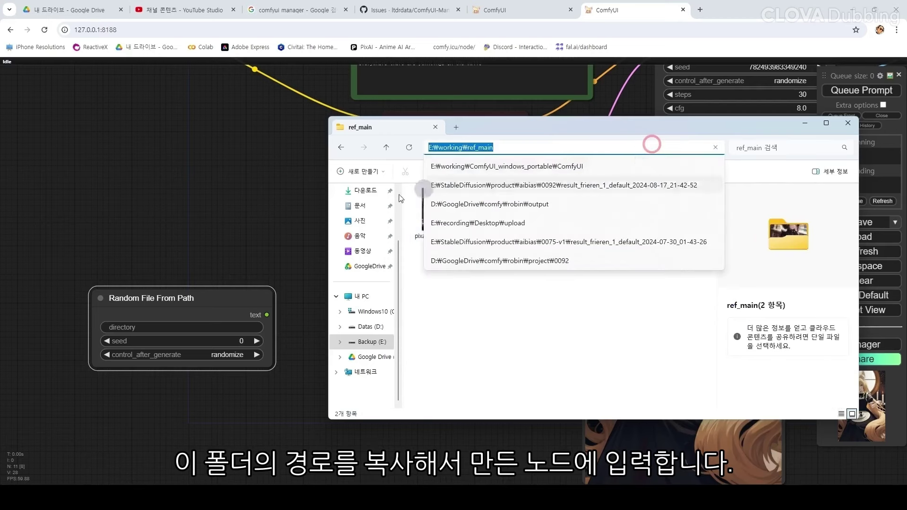
left_click(249, 230)
left_click(211, 330)
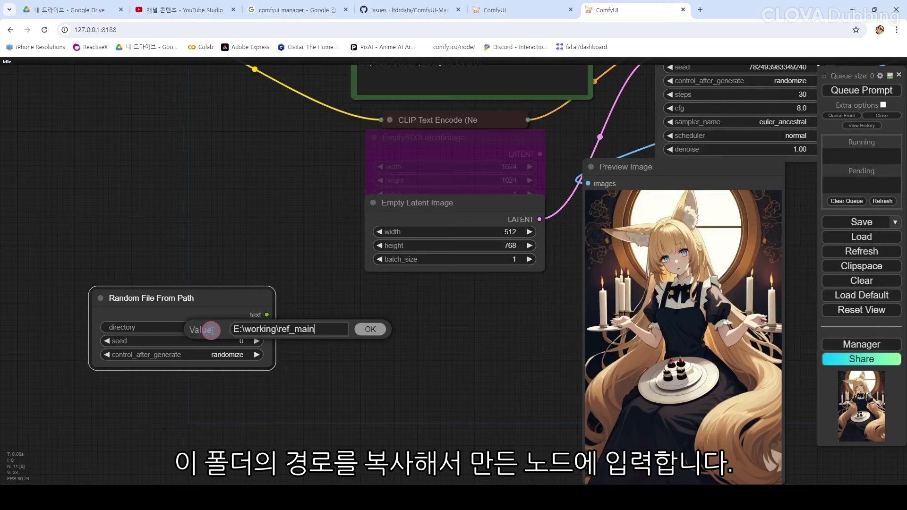
key("Return")
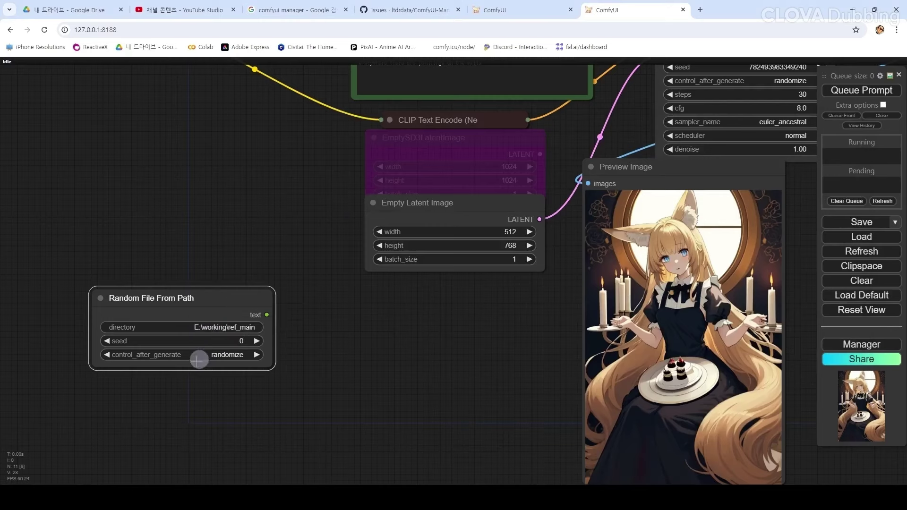
left_click_drag(219, 307, 154, 294)
left_click_drag(255, 309, 318, 298)
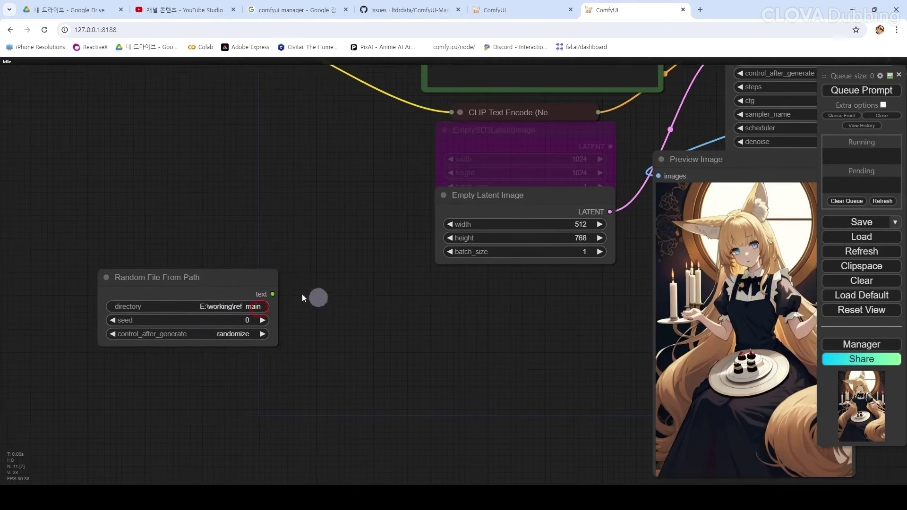
left_click_drag(253, 284, 208, 235)
Step: Add a Load Image node in the empty area below the Random File From Path node
double_click(272, 347)
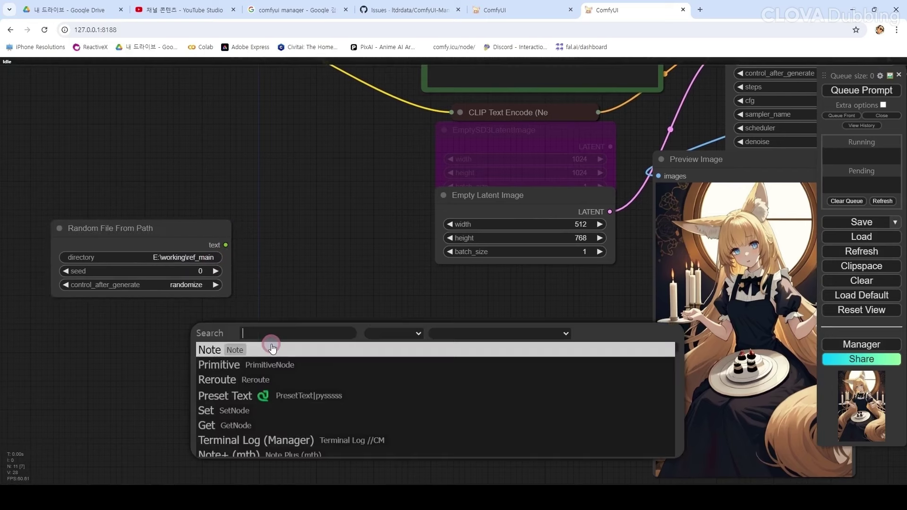
type("loadim")
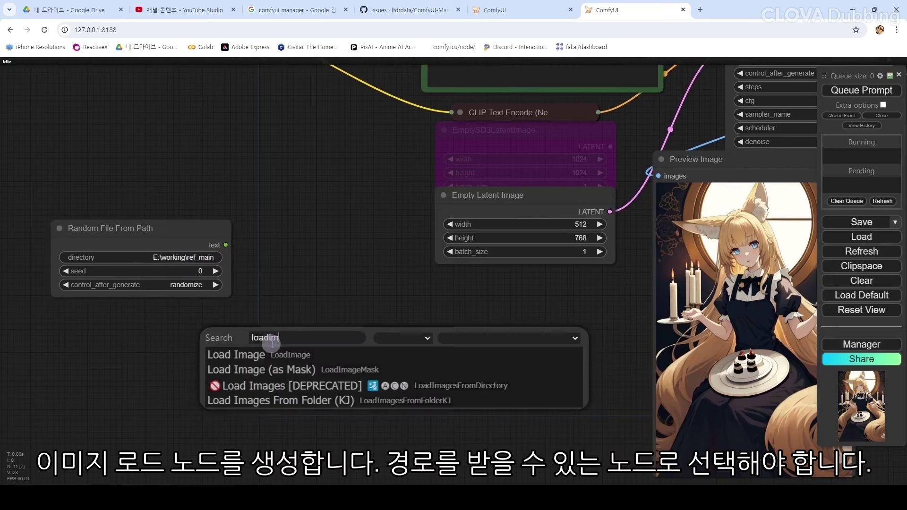
left_click(272, 355)
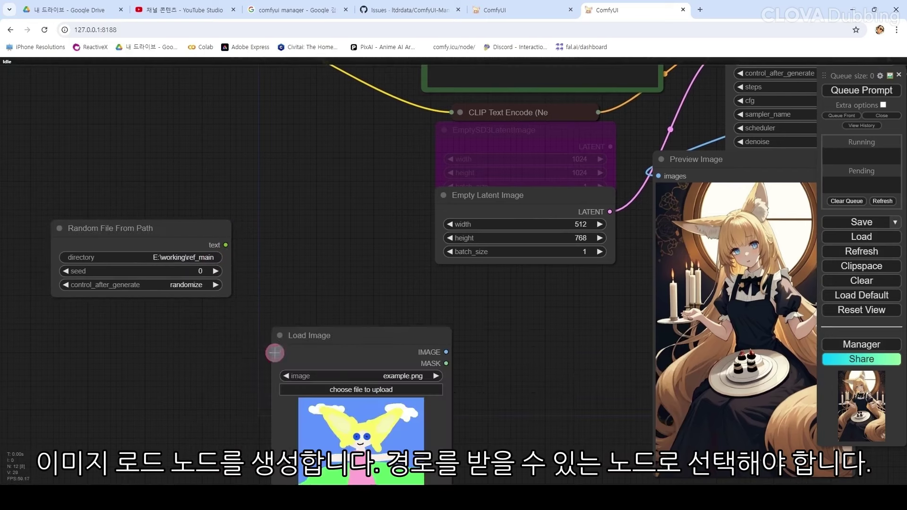
left_click(330, 334)
Step: Add an Image Load node next to the Random File From Path node and delete the Load Image node
double_click(320, 244)
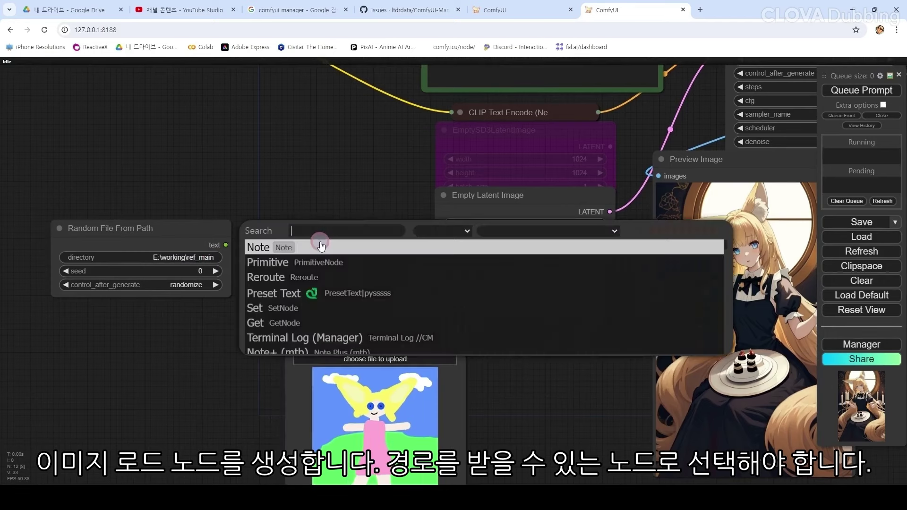
type("image load")
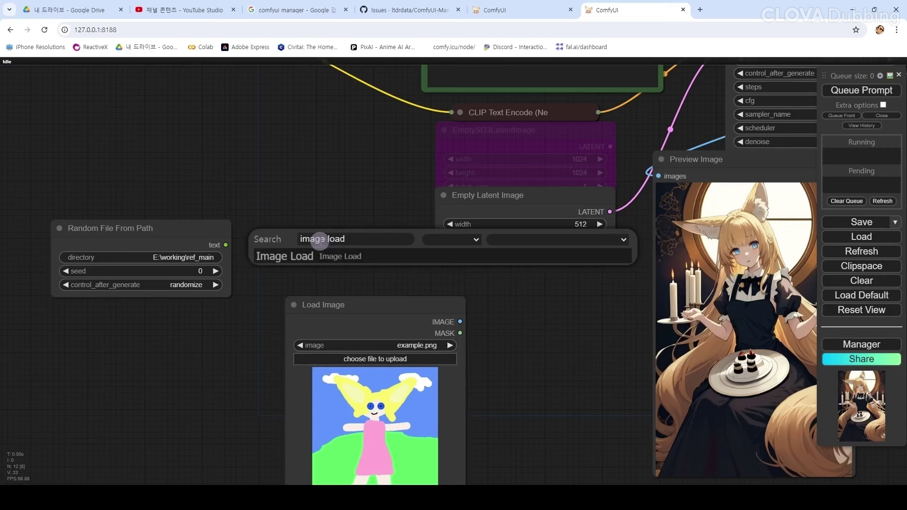
left_click(317, 256)
left_click_drag(401, 234, 341, 203)
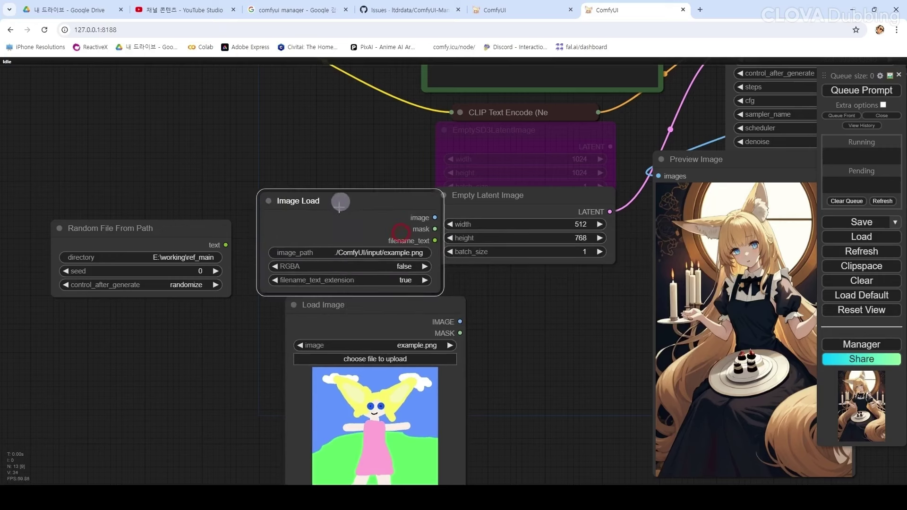
left_click_drag(350, 307, 355, 334)
key("Delete")
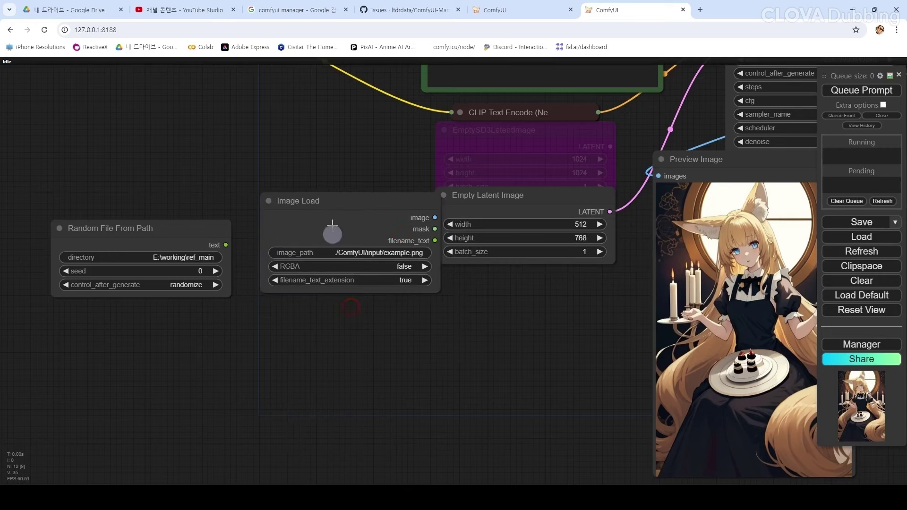
Step: Arrange the Random File From Path and Image Load nodes side by side, clear of the Empty Latent Image node
left_click_drag(334, 204, 341, 236)
left_click_drag(168, 344, 345, 386)
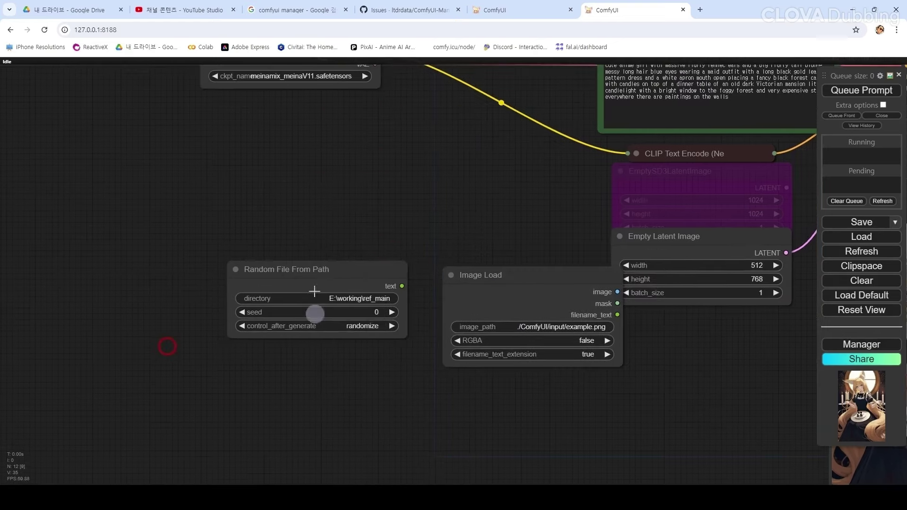
left_click_drag(320, 270, 240, 266)
left_click_drag(478, 274, 416, 258)
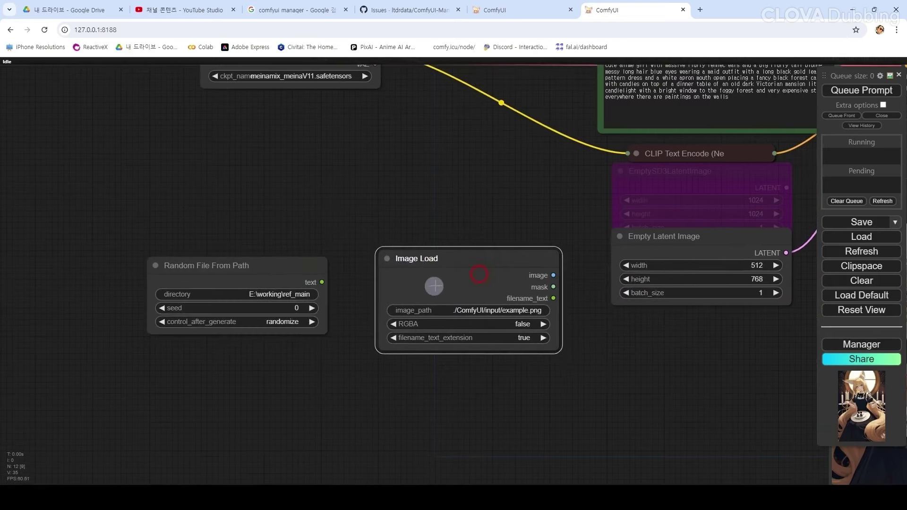
Step: Convert the Image Load node's image_path to an input and connect the Random File From Path text output to it
right_click(435, 282)
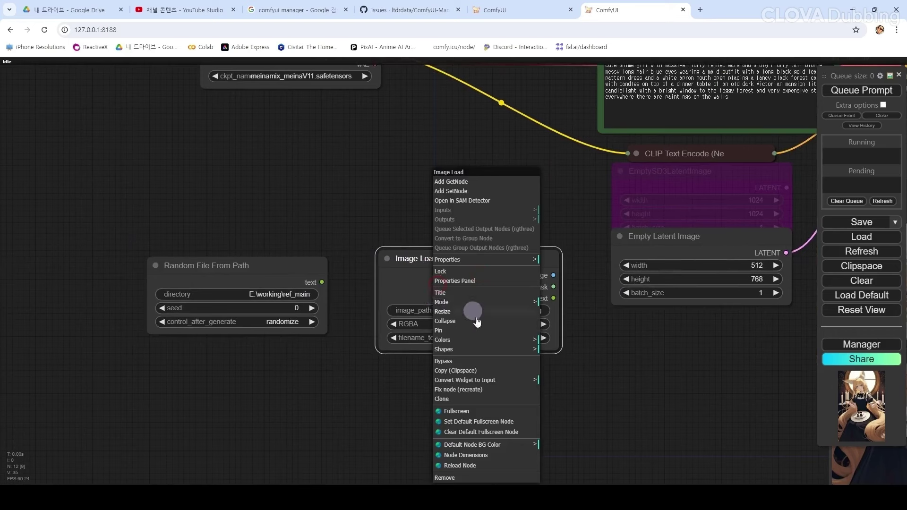
left_click(523, 381)
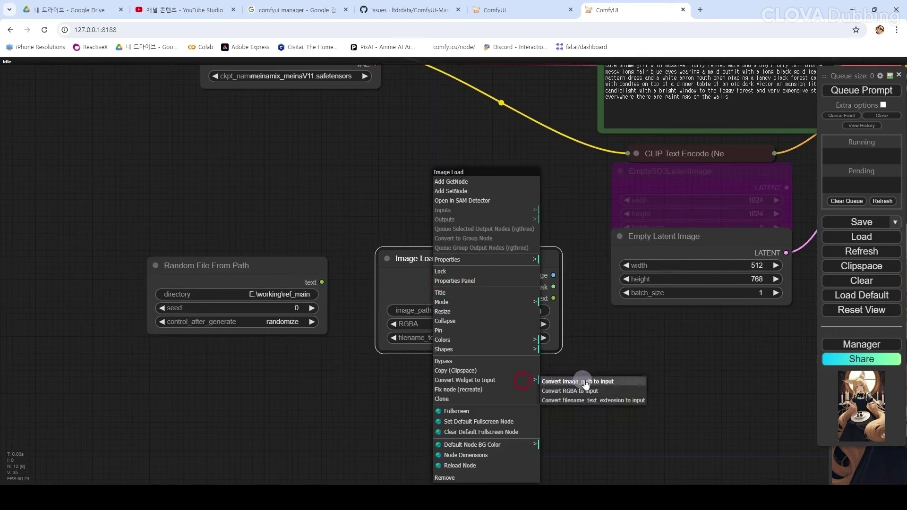
left_click(591, 382)
left_click_drag(320, 280, 395, 275)
left_click_drag(458, 275, 433, 283)
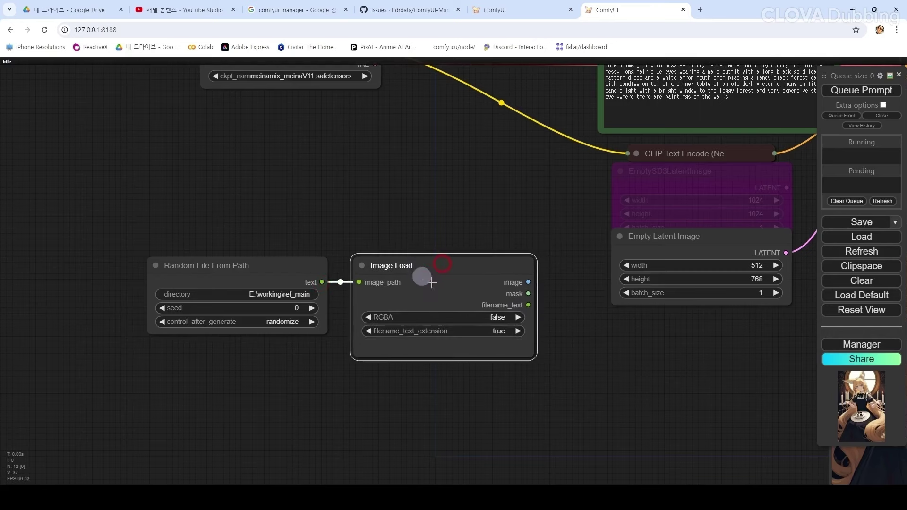
Step: Add a Florence2ModelLoader node and place it above the Image Load node
left_click_drag(607, 386, 518, 385)
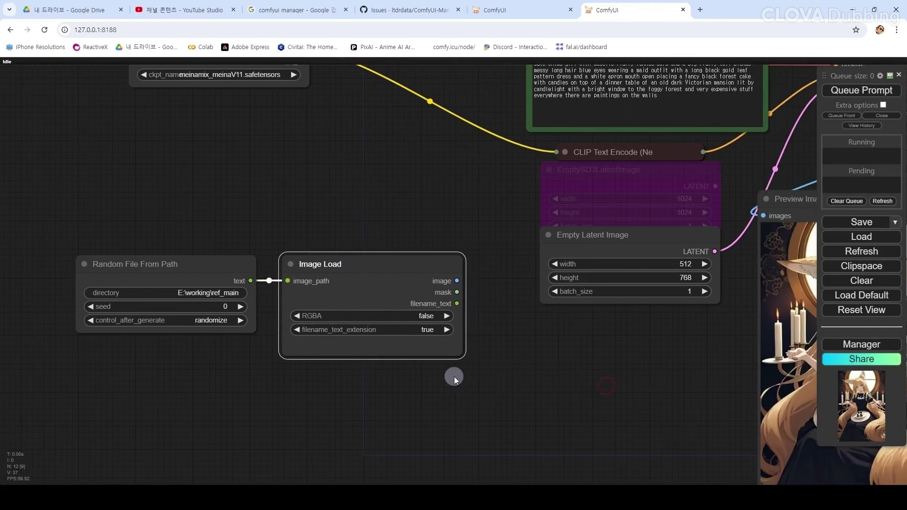
left_click_drag(543, 360, 468, 347)
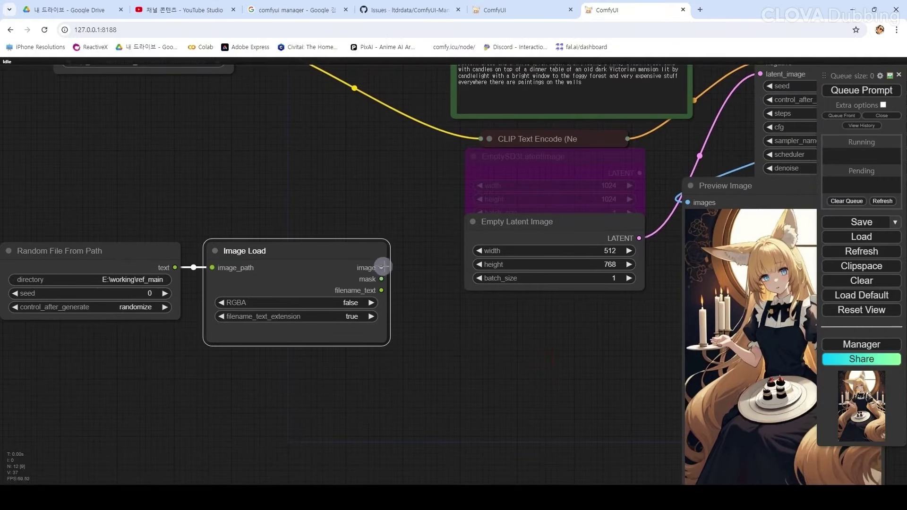
double_click(460, 365)
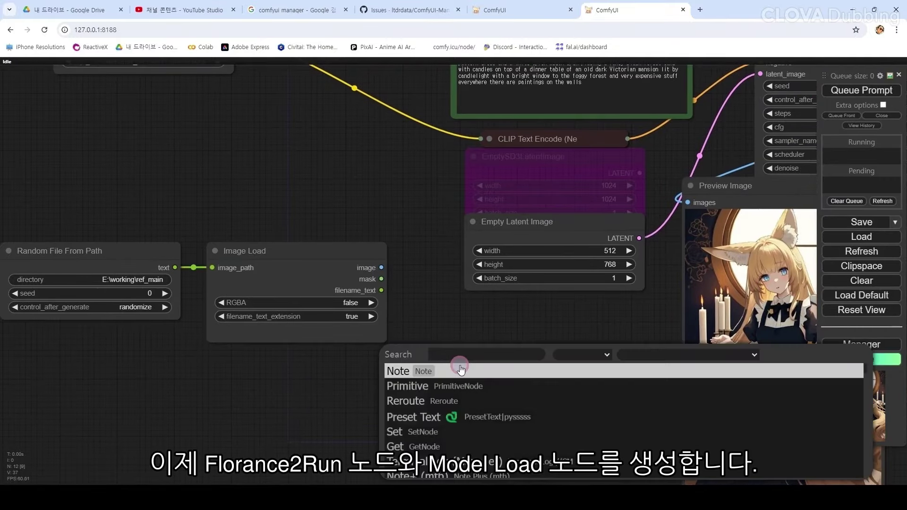
type("flore")
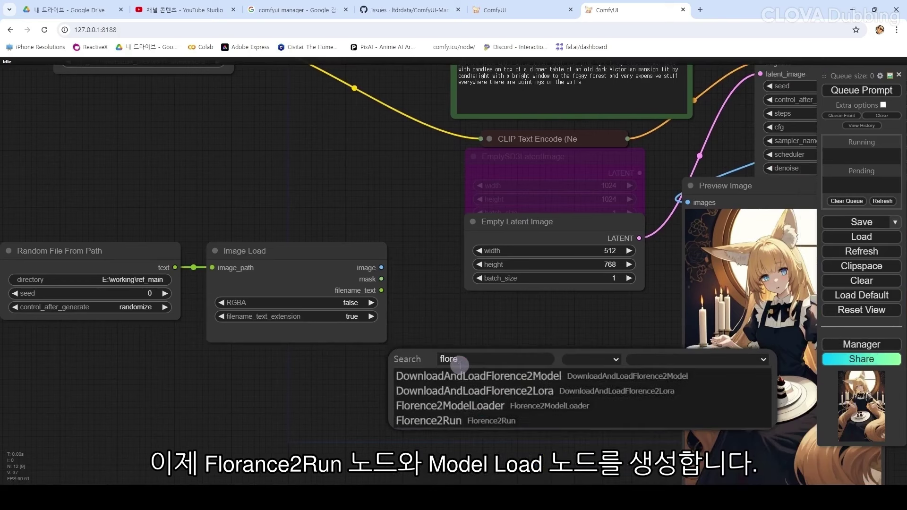
left_click(449, 405)
left_click_drag(501, 359, 250, 157)
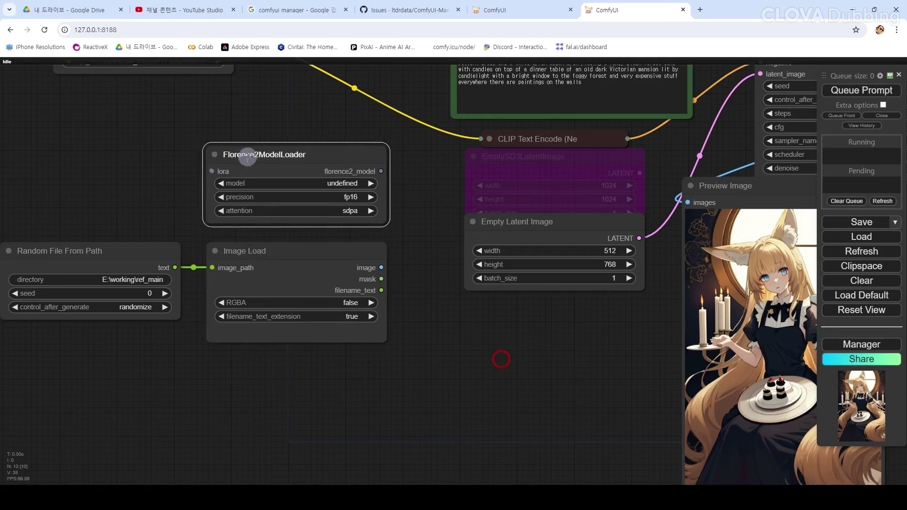
Step: Add a Florence2Run node in the empty area beside the Image Load node
double_click(442, 329)
type("flore")
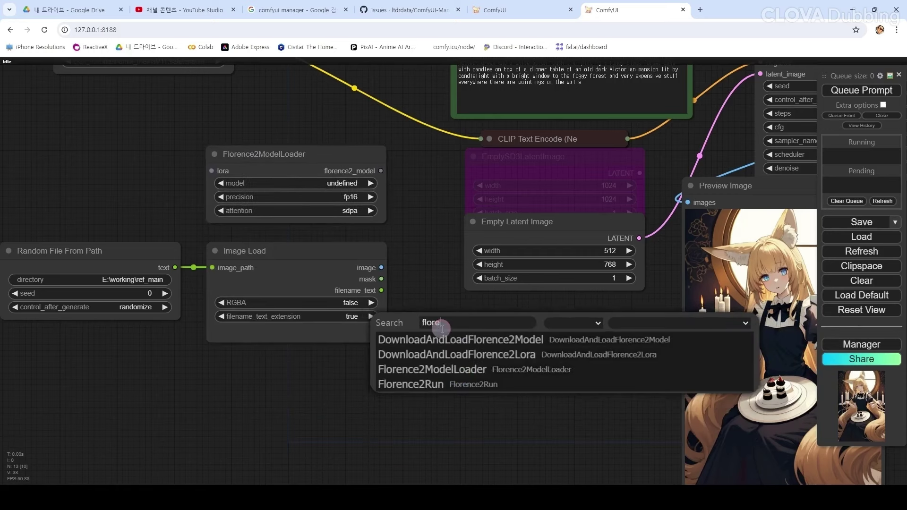
left_click(443, 382)
left_click_drag(517, 320, 487, 312)
Step: Shift the file, image loading and Florence nodes away from the Empty Latent Image node, with Florence2Run beside Image Load
left_click_drag(288, 379, 579, 389)
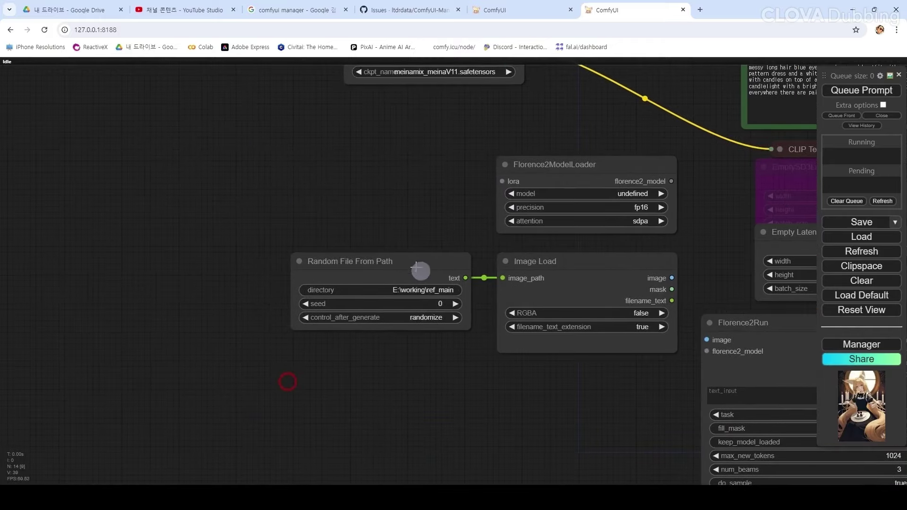
left_click_drag(405, 259, 161, 260)
left_click_drag(534, 260, 298, 259)
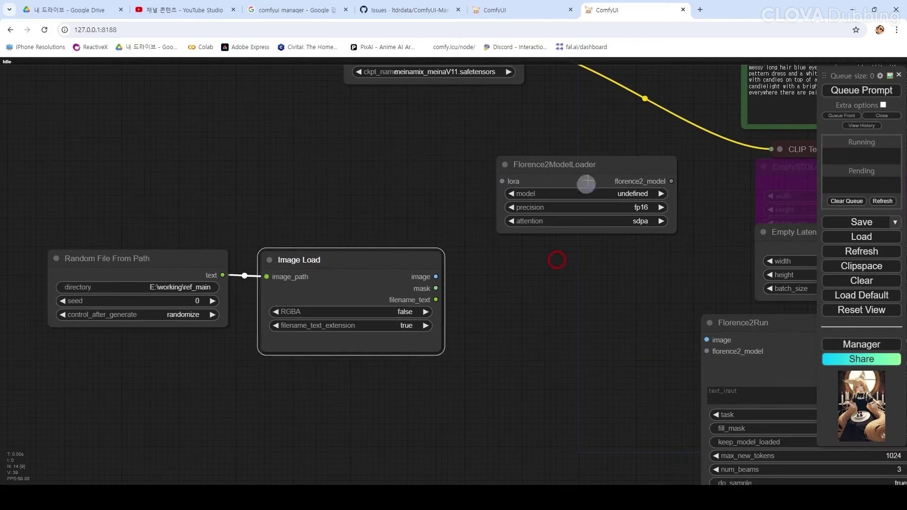
left_click_drag(607, 165, 373, 169)
left_click_drag(762, 326, 536, 265)
Step: Replace the Florence2ModelLoader with a DownloadAndLoadFlorence2Model node above Image Load, using the microsoft/Florence-2-large model
left_click(395, 197)
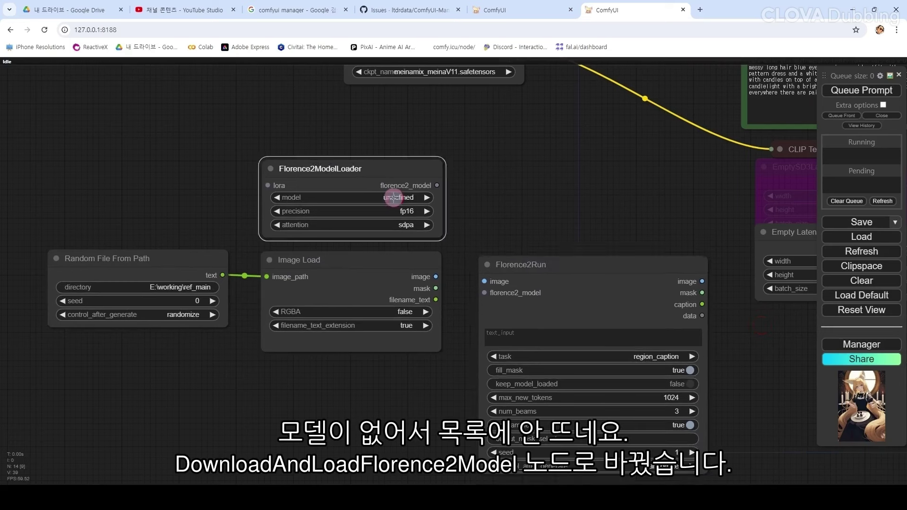
key("Delete")
double_click(307, 152)
type("flore")
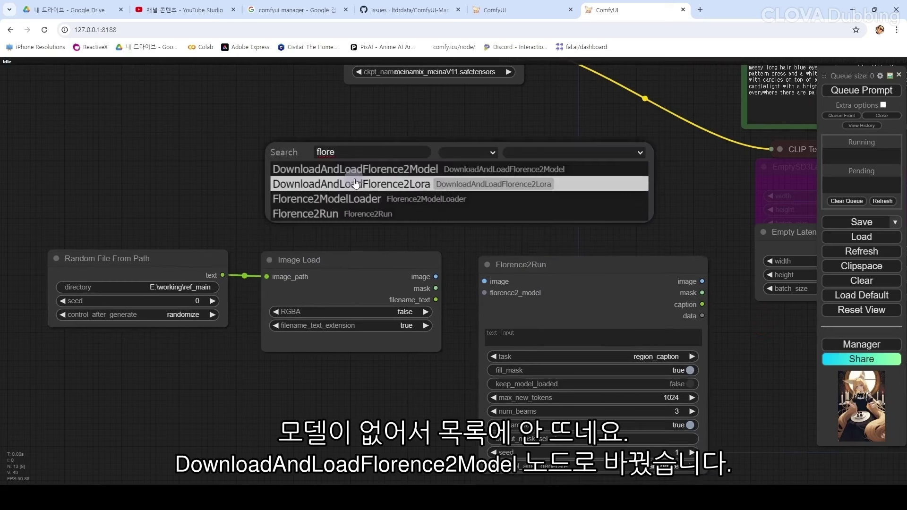
left_click(415, 172)
left_click_drag(402, 147, 368, 147)
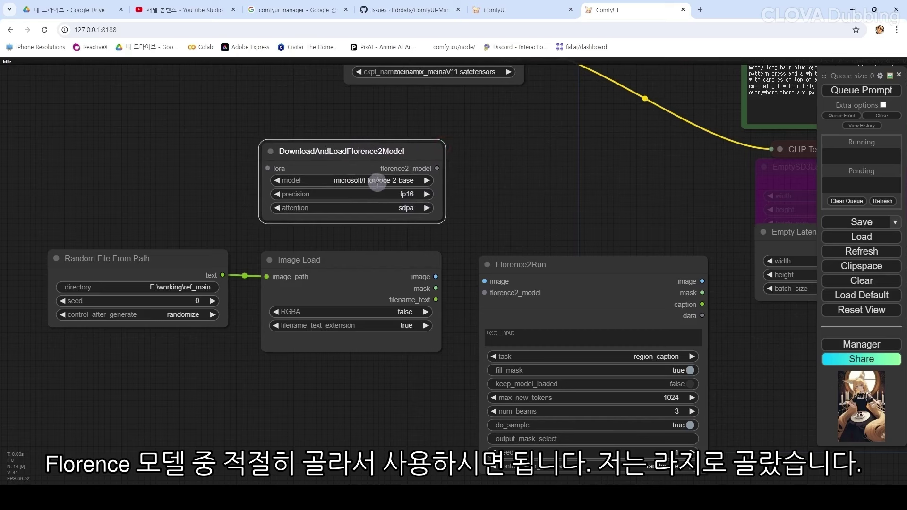
left_click(377, 181)
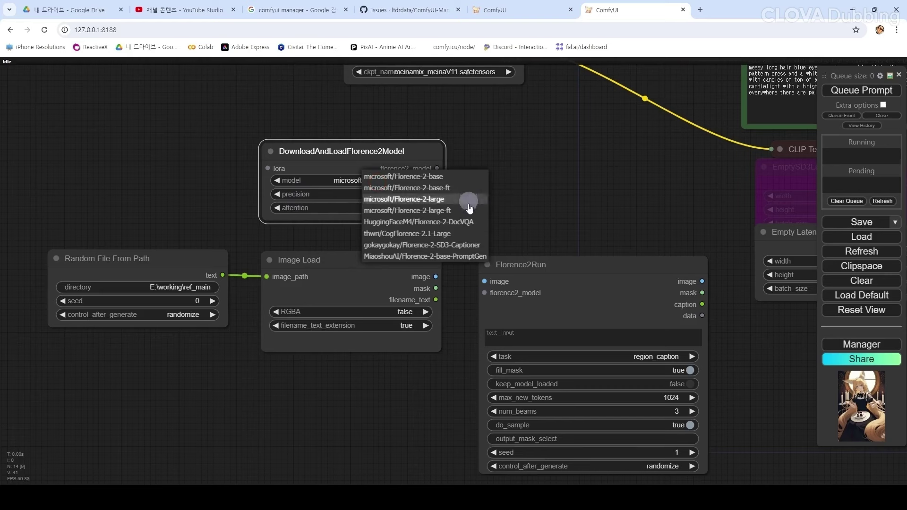
left_click(425, 199)
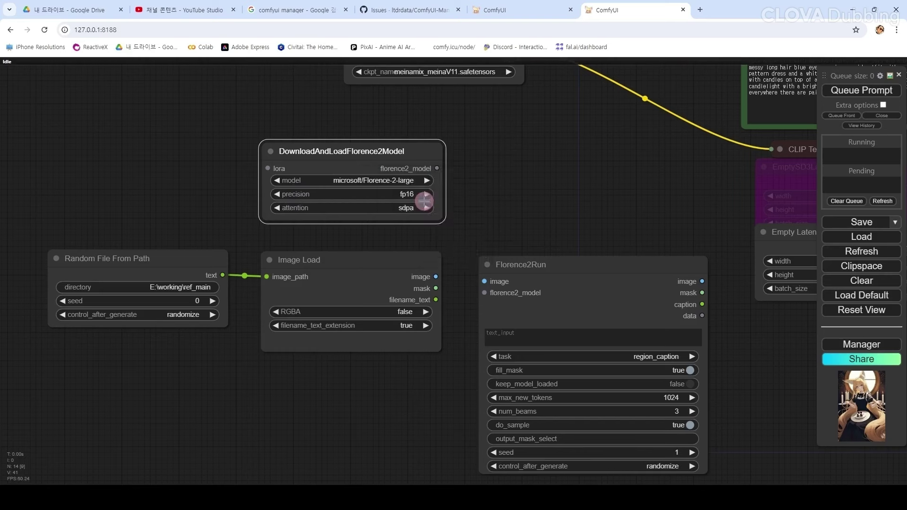
Step: Connect the florence2_model and Image Load image outputs to Florence2Run and set its task to more_detailed_caption
left_click_drag(437, 170, 484, 293)
left_click_drag(435, 277, 485, 281)
left_click_drag(526, 237, 395, 189)
left_click(524, 310)
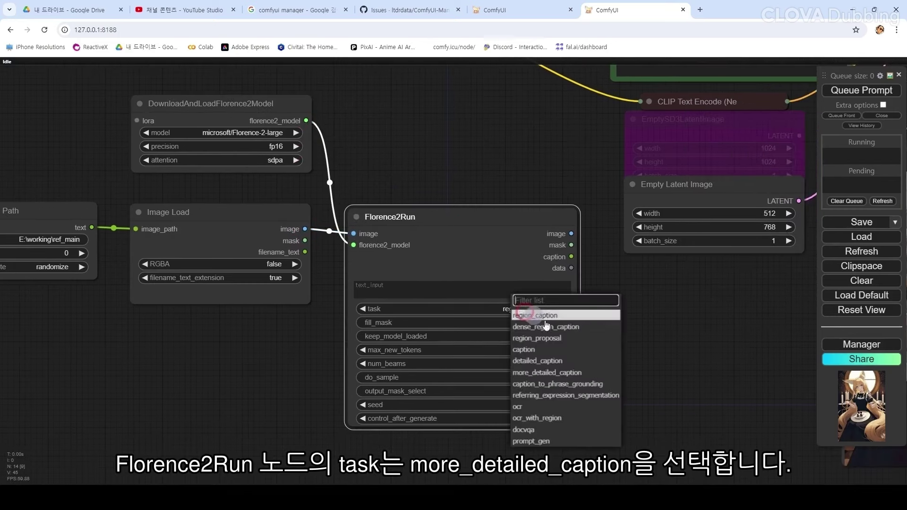
left_click(572, 373)
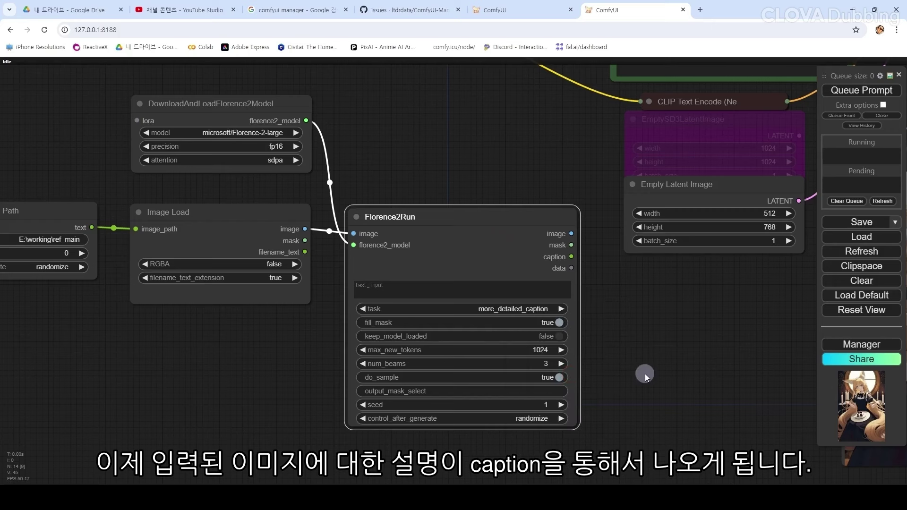
Step: Add a Preview Image node fed by the Image Load image output and place it beneath Florence2Run
left_click_drag(644, 372, 548, 352)
scroll(542, 348, "down", 1)
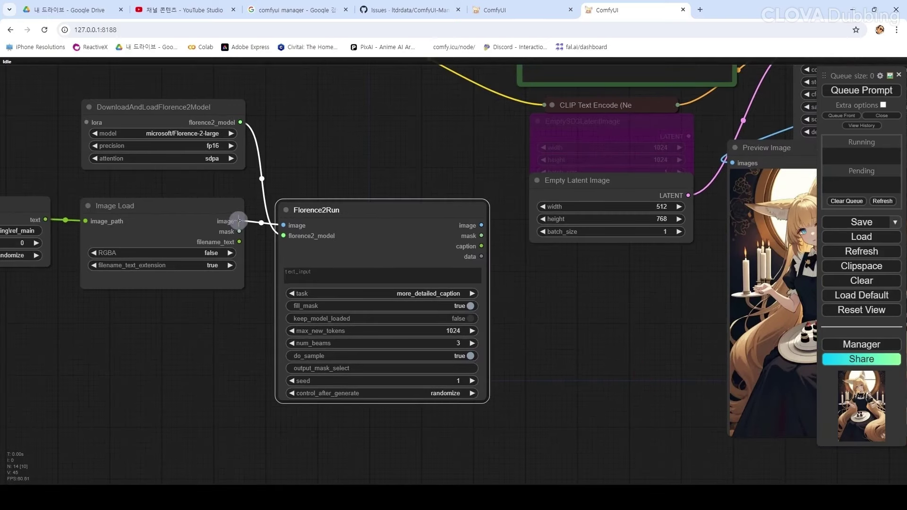
left_click_drag(239, 221, 415, 406)
left_click(442, 477)
left_click_drag(493, 439, 355, 426)
Step: Attach a ShowText|pysssss node to the Florence2Run caption output, place it beside the new Preview Image node, and queue the prompt
left_click_drag(594, 370, 432, 318)
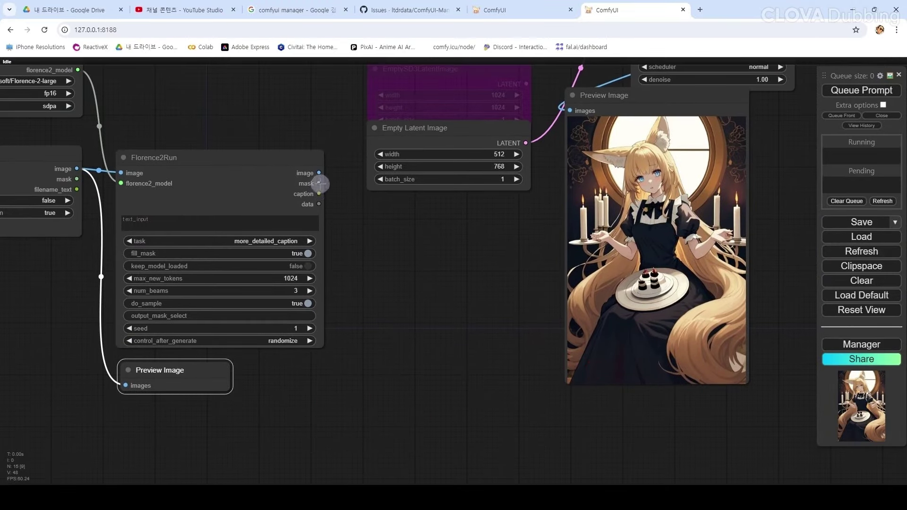
left_click_drag(319, 193, 301, 362)
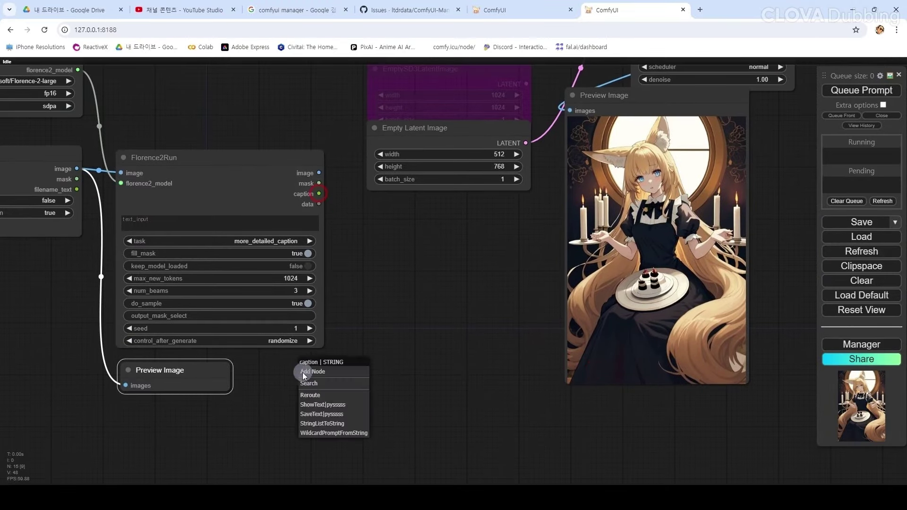
left_click(325, 405)
left_click_drag(367, 371, 317, 378)
left_click_drag(424, 251, 650, 299)
key("ctrl+Return")
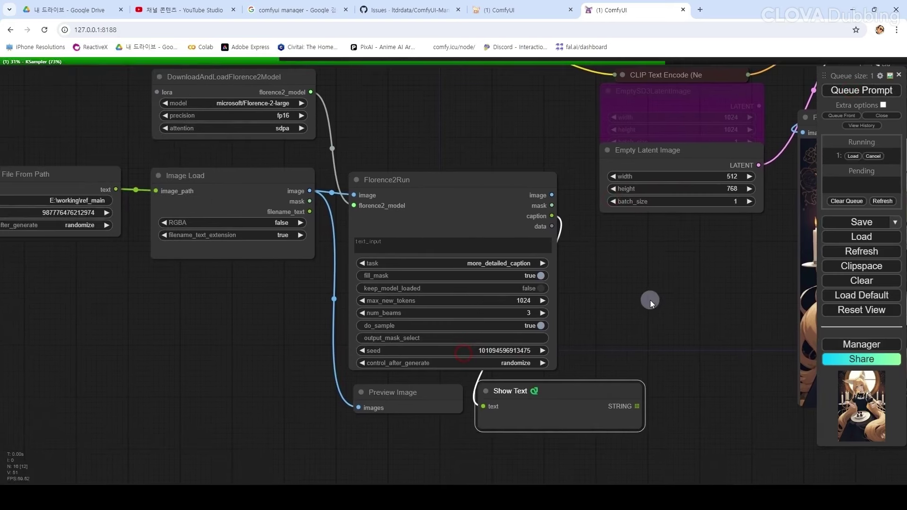
Step: Place the reference Preview Image below Florence2Run and enlarge it and the Show Text node to fit the image and full caption
left_click_drag(644, 331, 555, 194)
left_click_drag(337, 255, 287, 236)
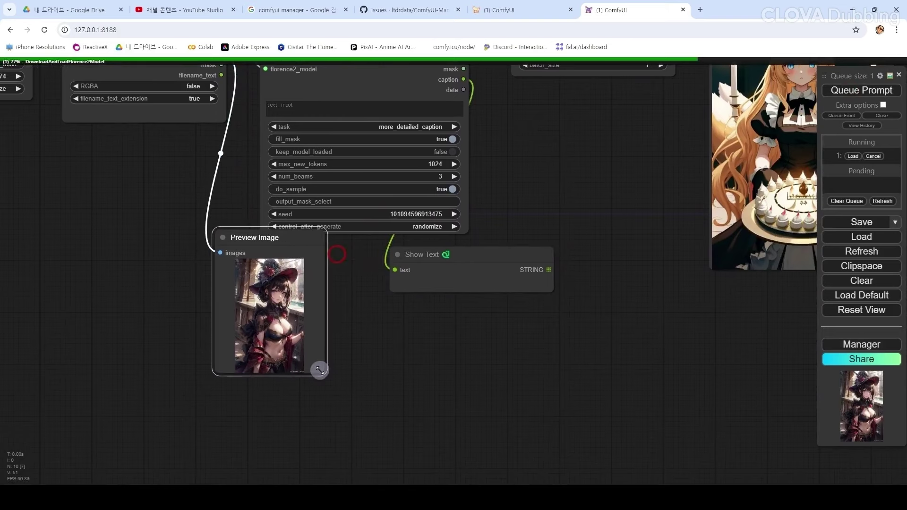
left_click_drag(323, 372, 344, 447)
left_click_drag(543, 221, 632, 363)
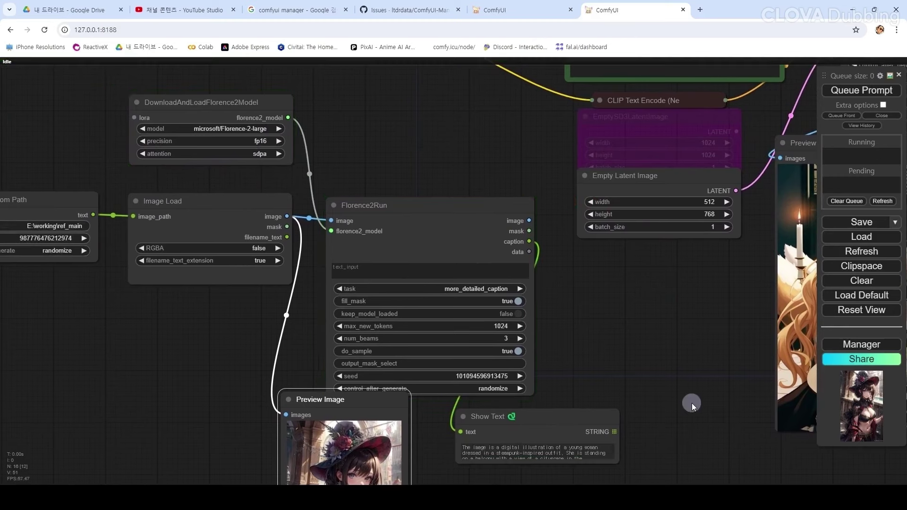
left_click_drag(629, 386, 511, 257)
left_click_drag(485, 323, 577, 390)
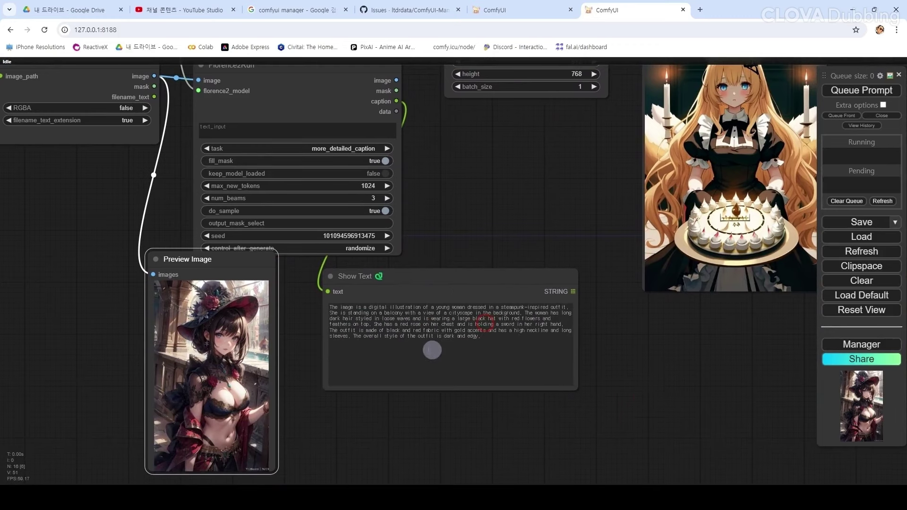
scroll(319, 338, "up", 3)
left_click(337, 295)
left_click_drag(337, 295, 546, 341)
left_click(572, 312)
left_click_drag(611, 195, 513, 208)
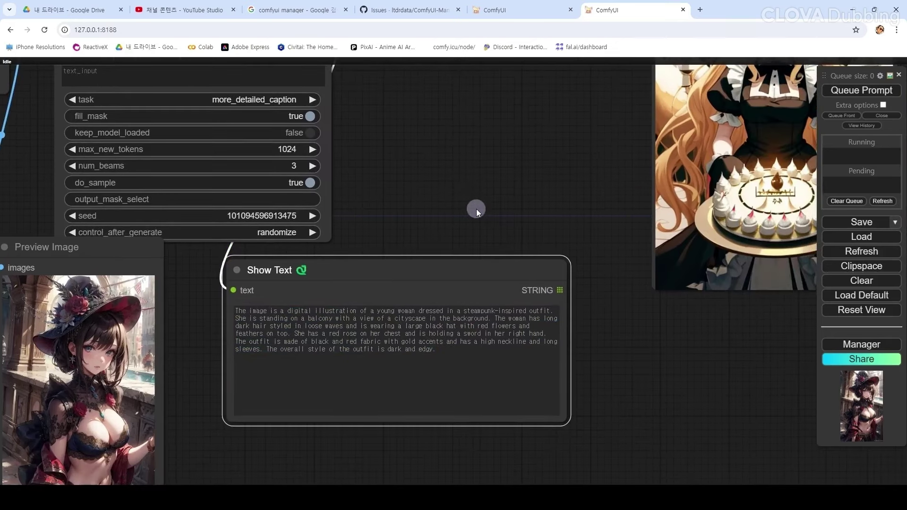
Step: Convert the positive prompt node's text widget to an input and connect the Florence2Run caption output to it
scroll(470, 213, "down", 2)
left_click_drag(497, 143, 333, 391)
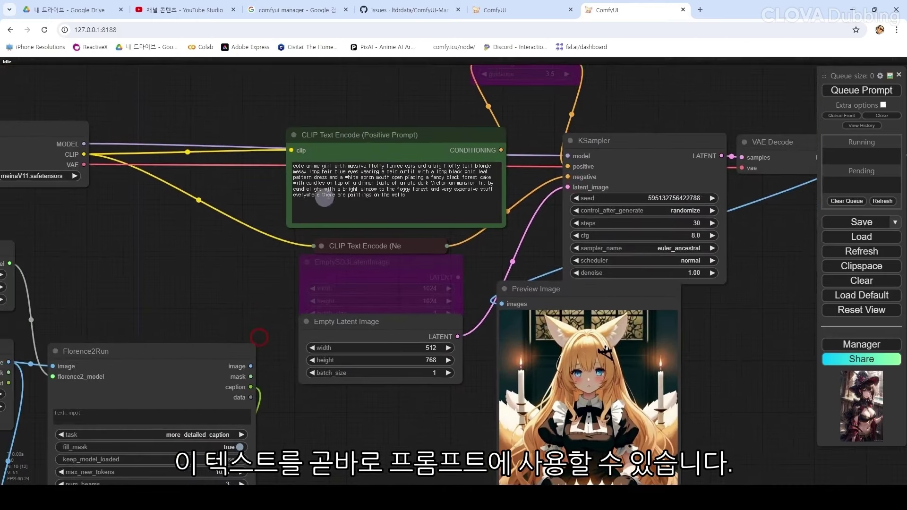
right_click(355, 152)
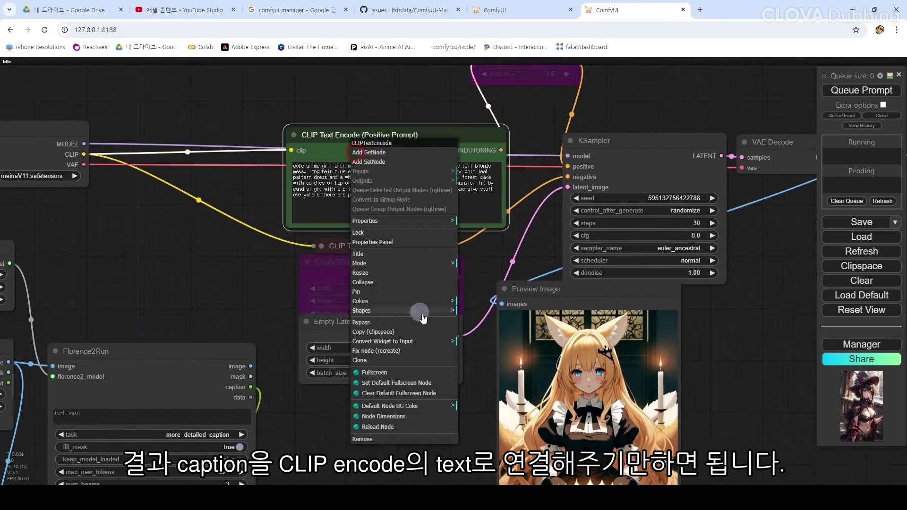
left_click(435, 342)
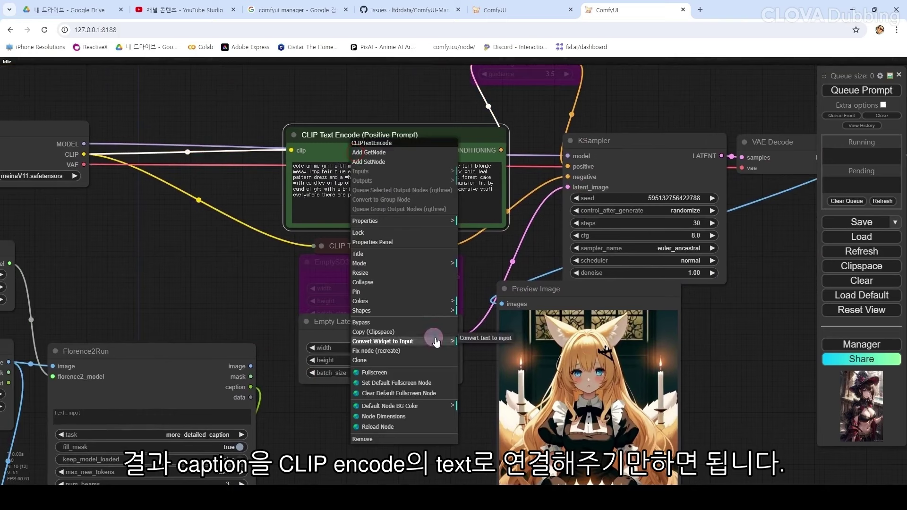
left_click(487, 338)
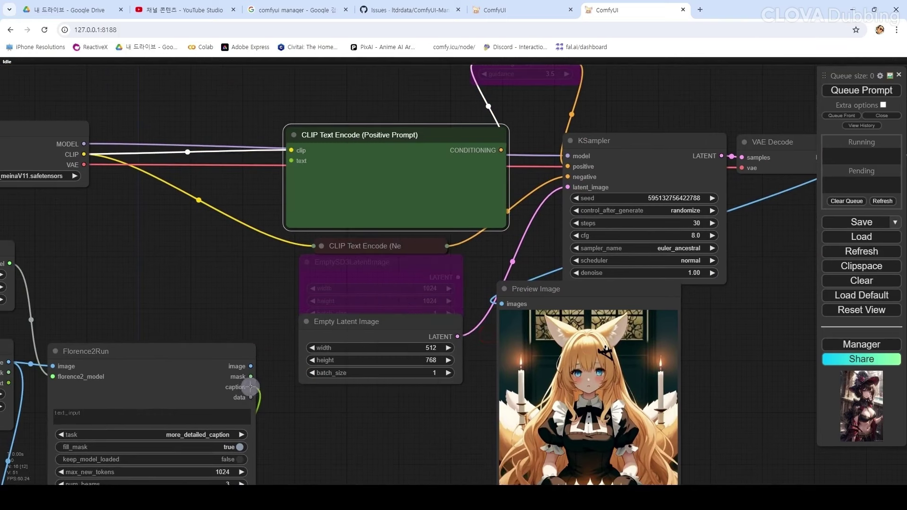
left_click_drag(251, 387, 291, 161)
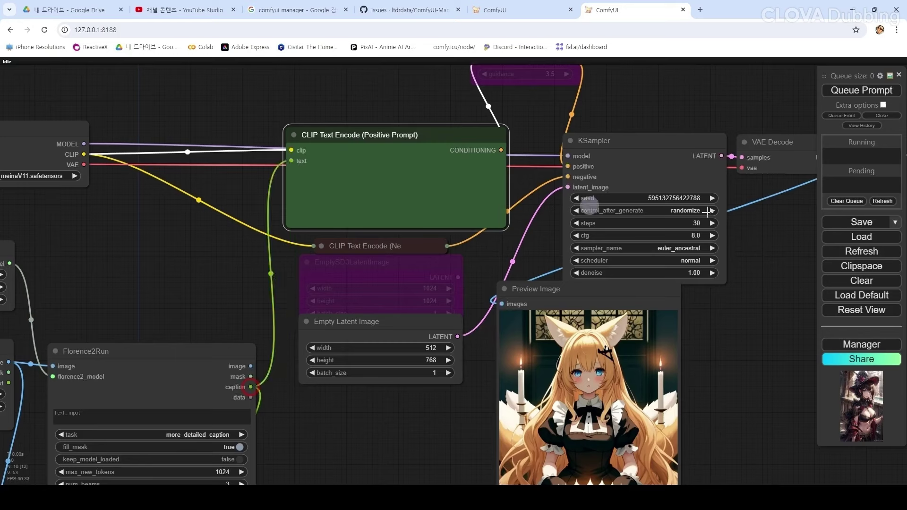
Step: Queue the prompt to generate an image from the Florence2 caption and inspect the result
left_click(880, 91)
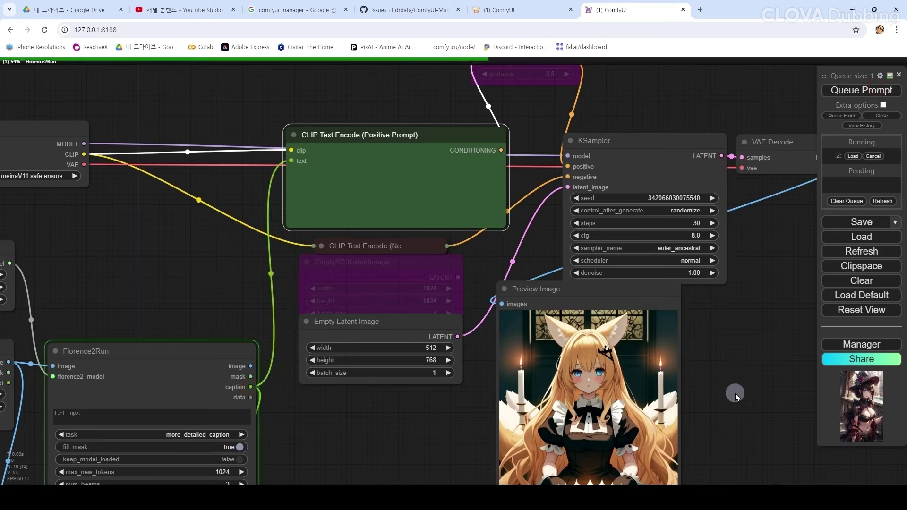
left_click_drag(735, 393, 761, 294)
left_click_drag(767, 350, 767, 279)
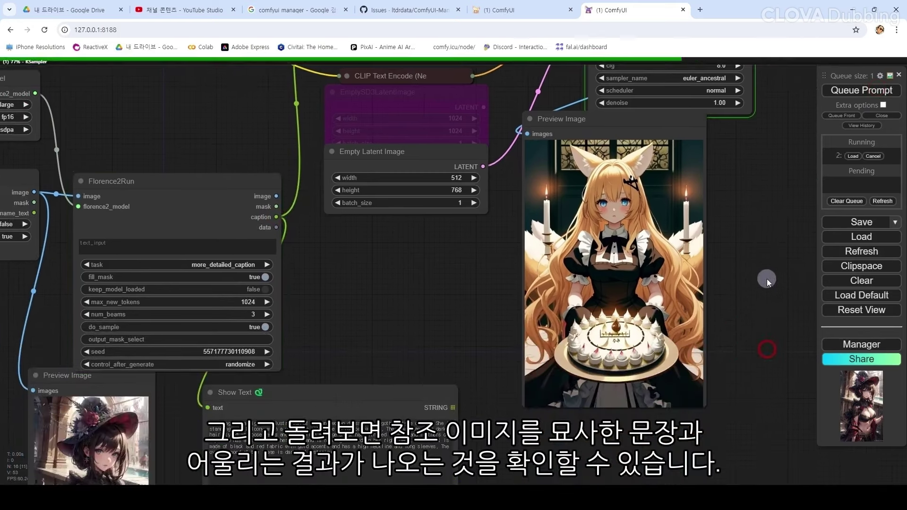
left_click_drag(467, 278, 357, 353)
left_click_drag(448, 206, 510, 233)
Step: Add a CR Text node below Empty Latent Image, beside Florence2Run
left_click_drag(352, 364, 506, 294)
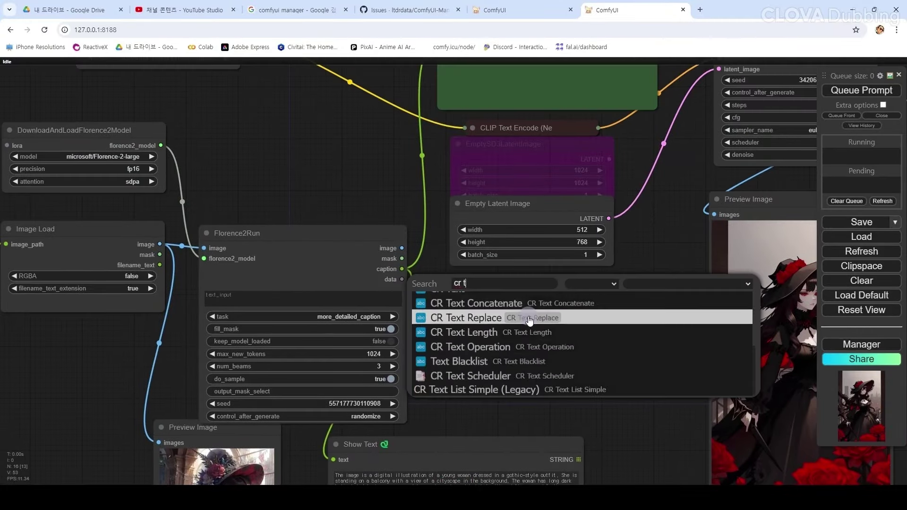
type("tex")
scroll(506, 347, "up", 2)
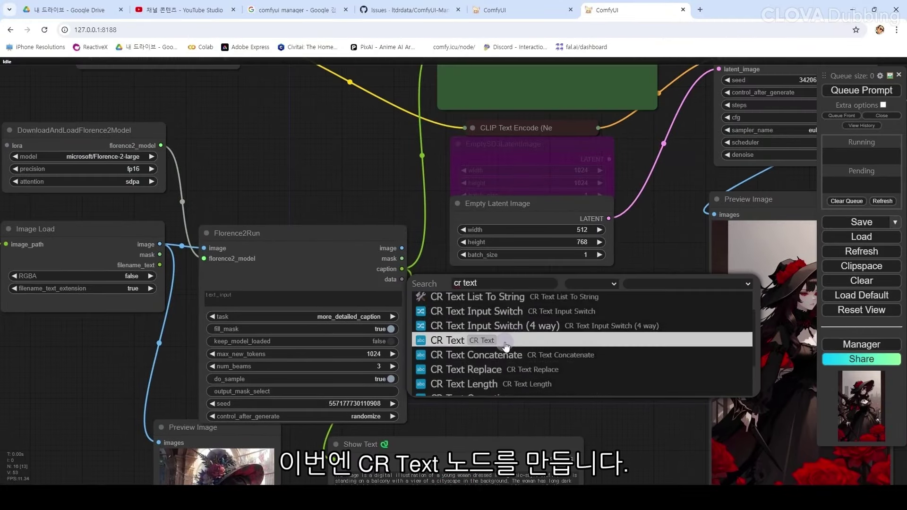
left_click(506, 346)
left_click(524, 333)
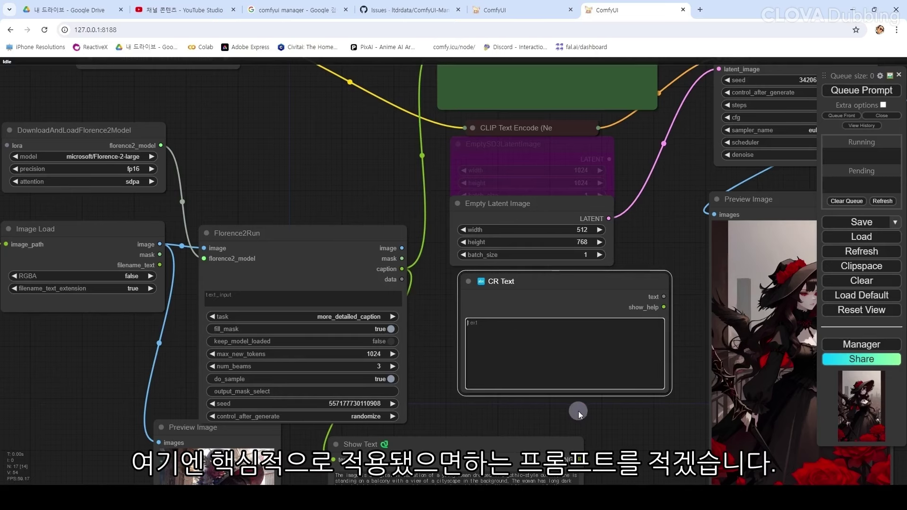
Step: Enter "(A woman wearing hat and black dress)" in the CR Text node and shift the node slightly upward
left_click_drag(640, 441, 593, 321)
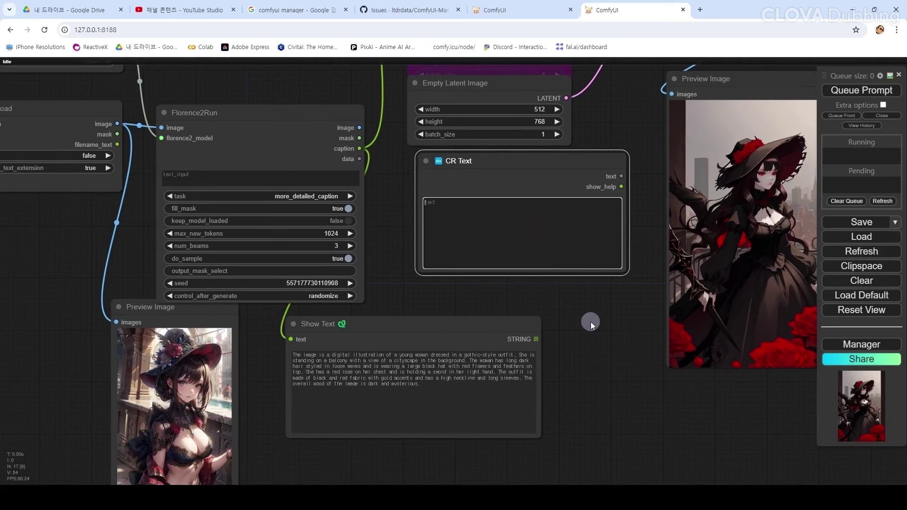
type("A wo")
type("man wear")
type("ing")
type(" hat")
type(" and black ")
type("dress")
type("(")
left_click_drag(499, 165, 494, 143)
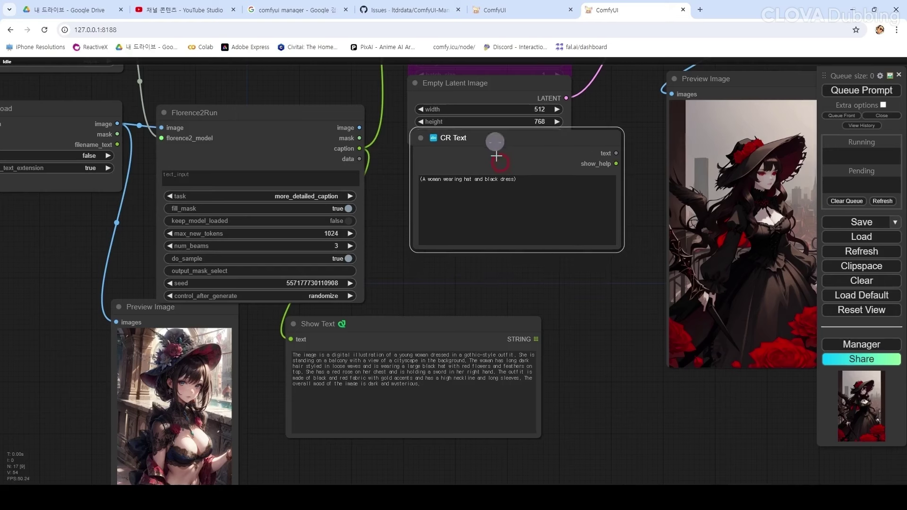
Step: Add a textConcat node and place it below CR Text, moving the Show Text node aside to make room
double_click(489, 283)
type("textc")
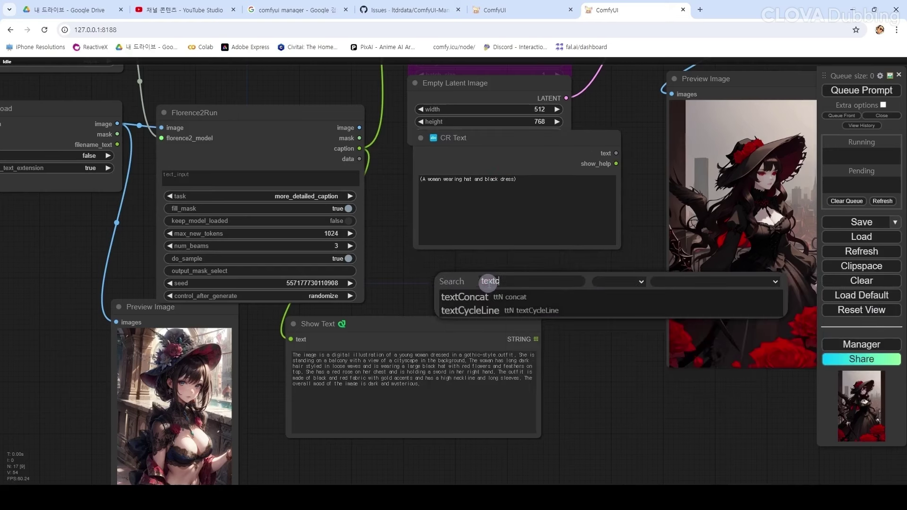
left_click(474, 298)
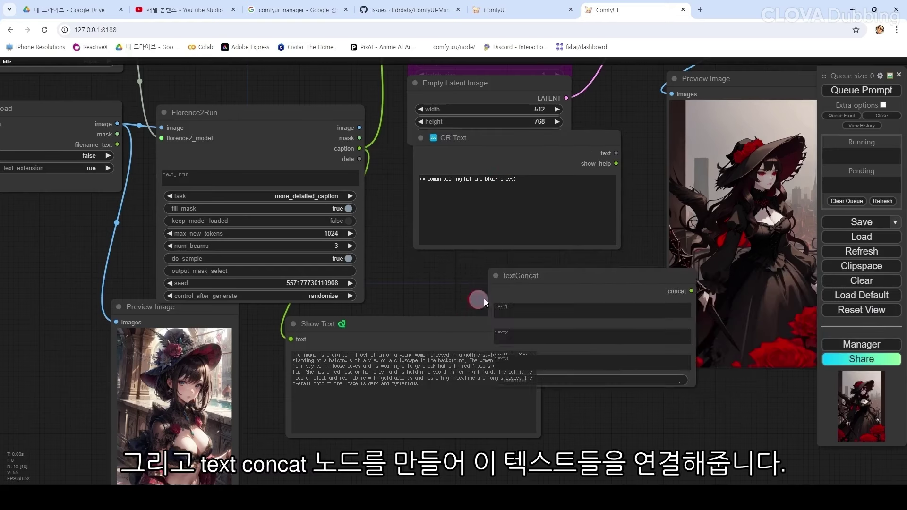
left_click_drag(440, 330, 363, 350)
left_click_drag(560, 280, 605, 278)
Step: Convert textConcat's text1 widget to an input and connect the CR Text node's text output to it
left_click_drag(616, 152, 586, 247)
right_click(589, 283)
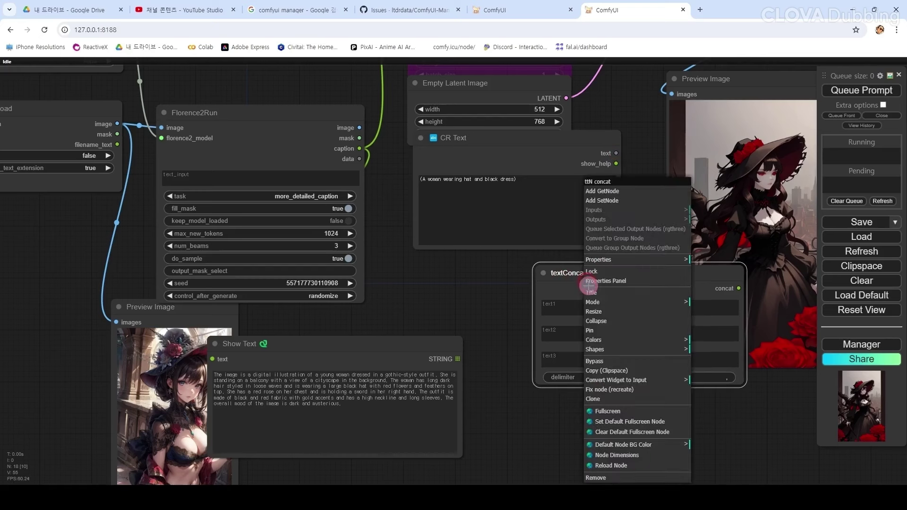
left_click(666, 380)
left_click(698, 384)
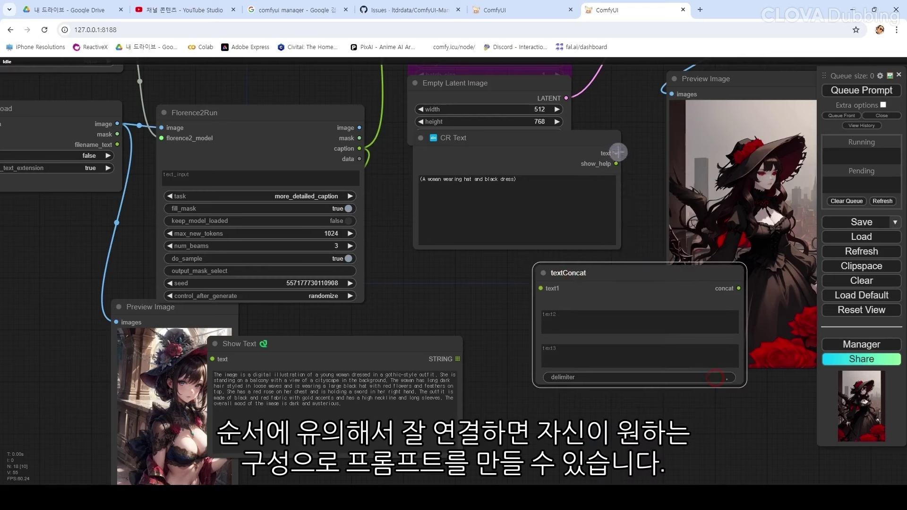
left_click_drag(616, 153, 543, 288)
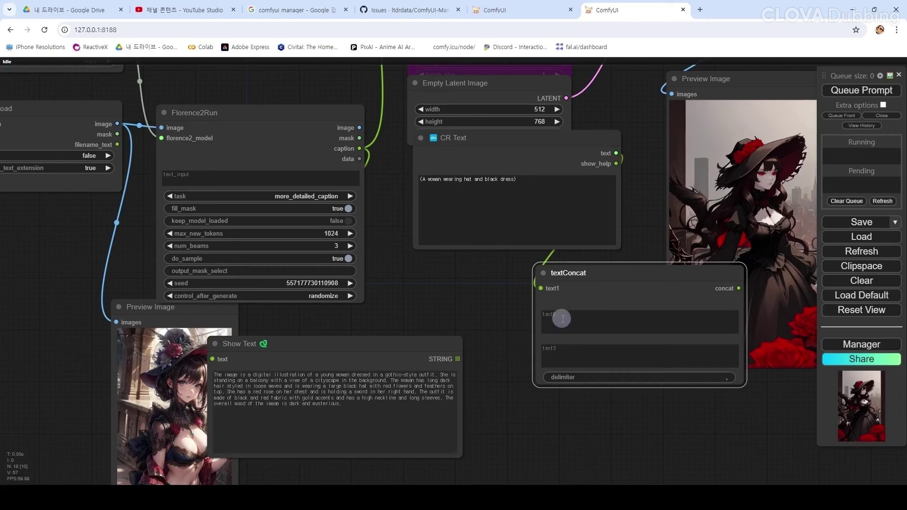
Step: Set textConcat's text2 to "The following explanation is referenced," and convert text3 to an input fed by the Florence2Run caption
left_click(622, 312)
type("The following explanation is referenced,")
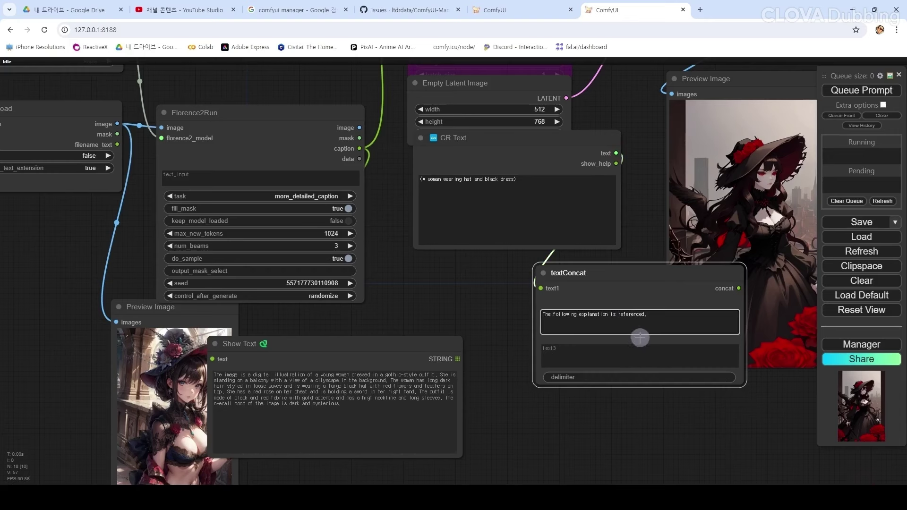
right_click(597, 340)
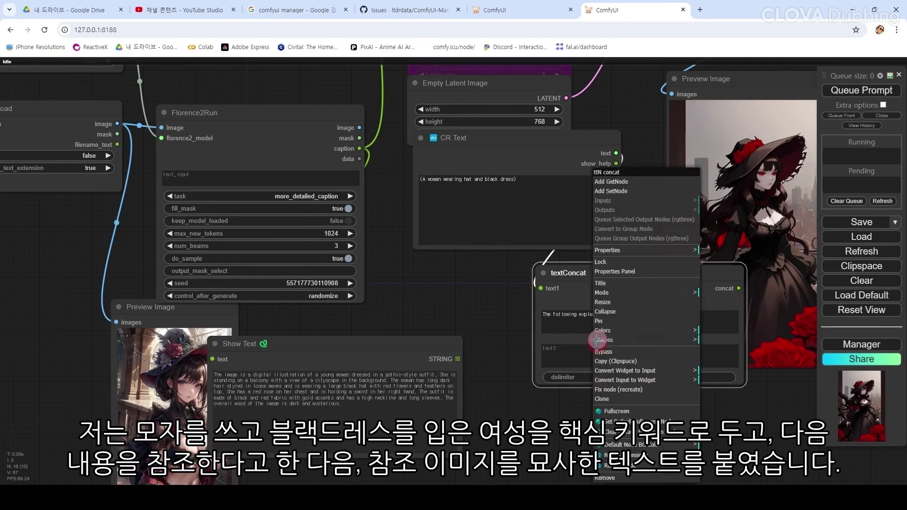
left_click(683, 380)
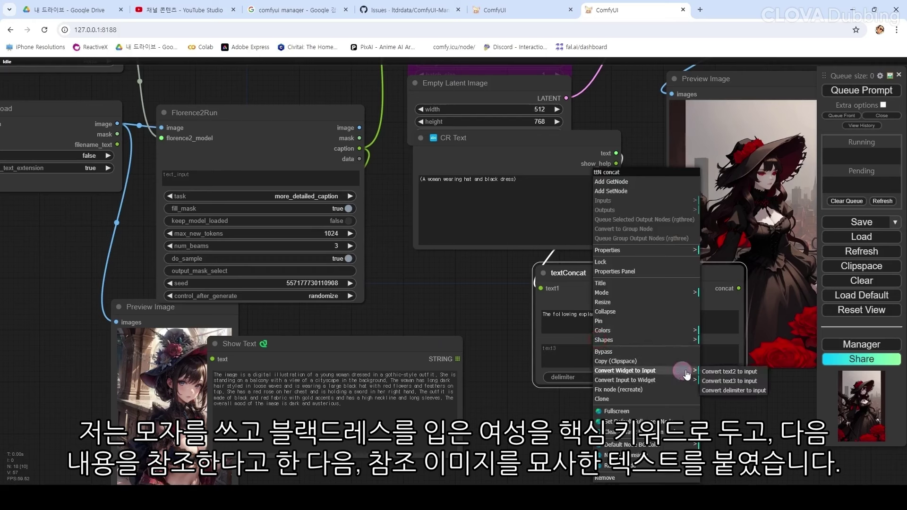
left_click(730, 379)
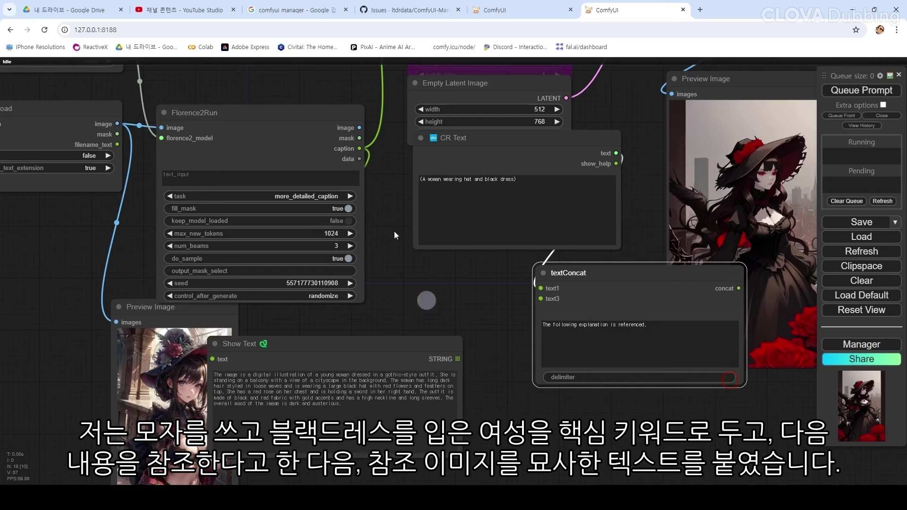
left_click_drag(359, 148, 540, 297)
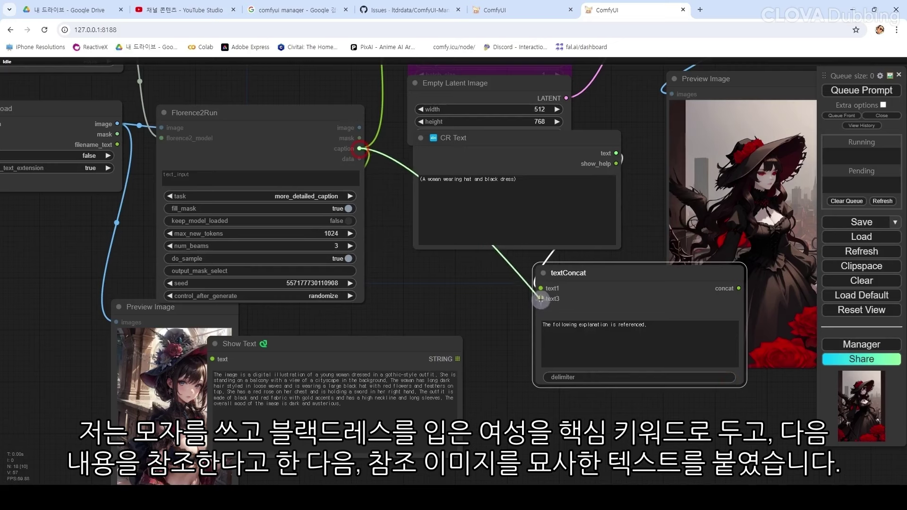
Step: Rearrange the text nodes so CR Text sits above Florence2Run and textConcat sits beneath Empty Latent Image
left_click_drag(472, 298, 390, 331)
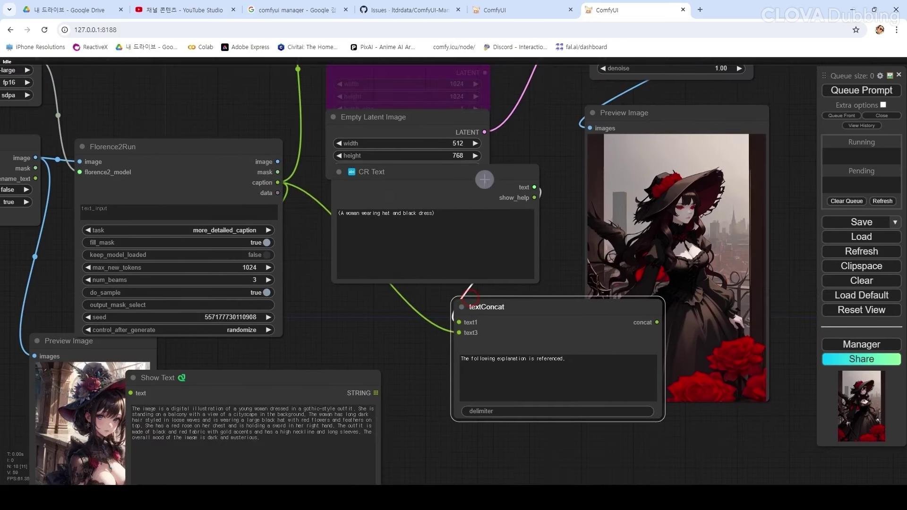
left_click_drag(544, 302, 451, 306)
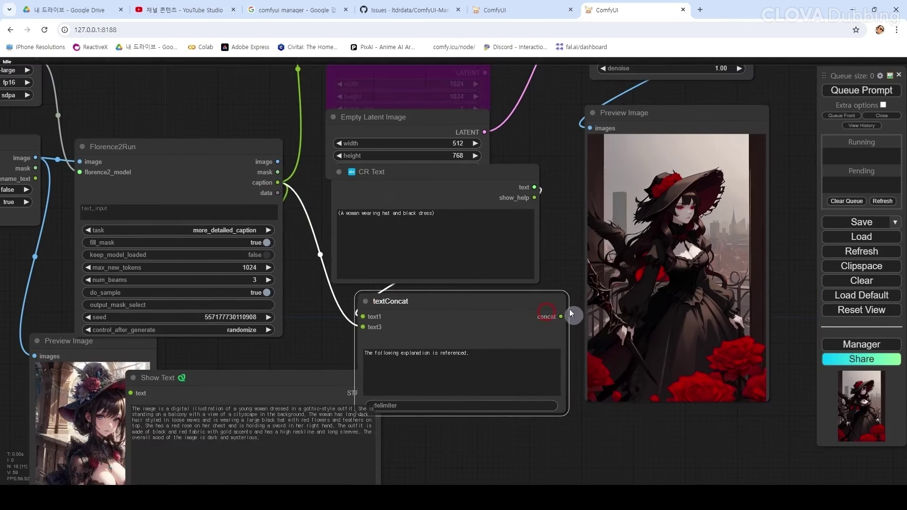
left_click_drag(560, 245, 582, 353)
left_click_drag(483, 280, 219, 127)
left_click_drag(446, 357, 429, 204)
left_click_drag(456, 273, 389, 176)
Step: Attach a ShowText|pysssss node to textConcat's concat output and connect that output to the positive prompt's text input
left_click_drag(507, 175, 435, 350)
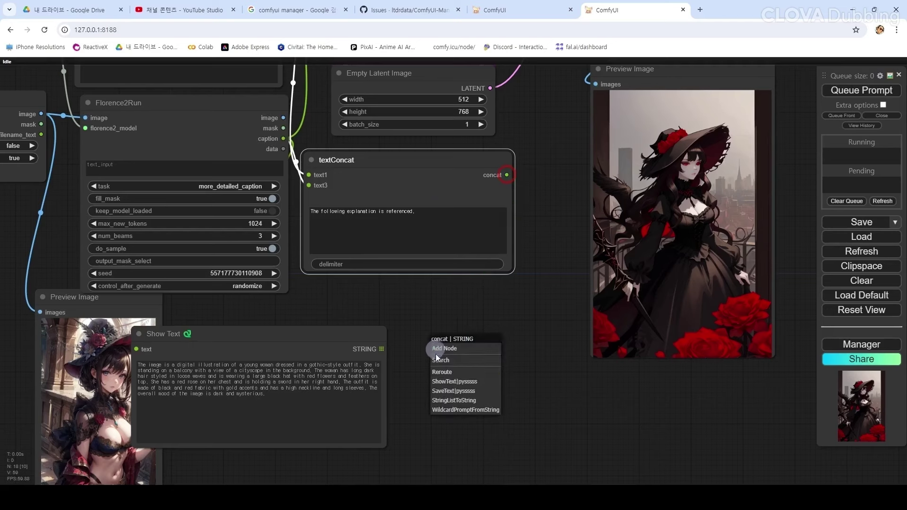
left_click(457, 383)
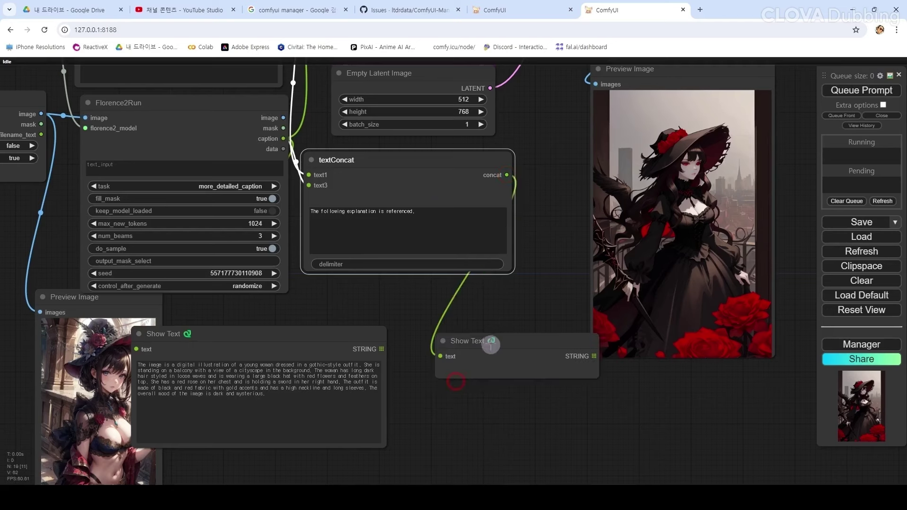
left_click_drag(532, 163, 336, 141)
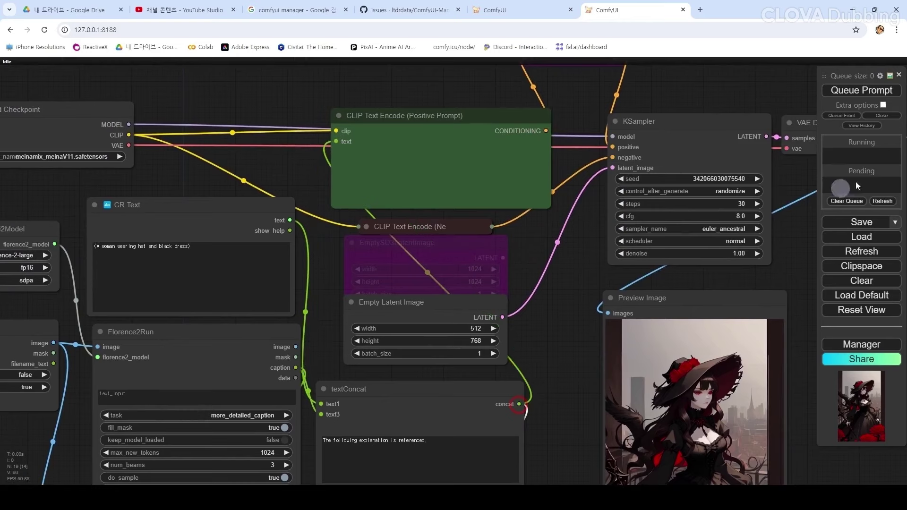
Step: Run the workflow twice and enlarge the Show Text node fed by textConcat to fit the combined prompt
left_click(858, 90)
left_click_drag(575, 426, 543, 70)
left_click_drag(542, 266, 557, 366)
left_click_drag(607, 243, 558, 364)
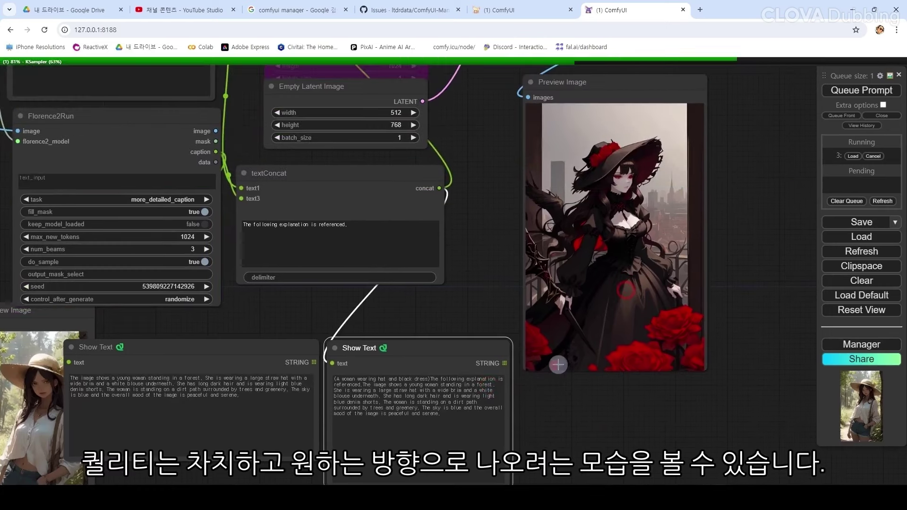
left_click_drag(483, 117, 611, 61)
key("ctrl+Return")
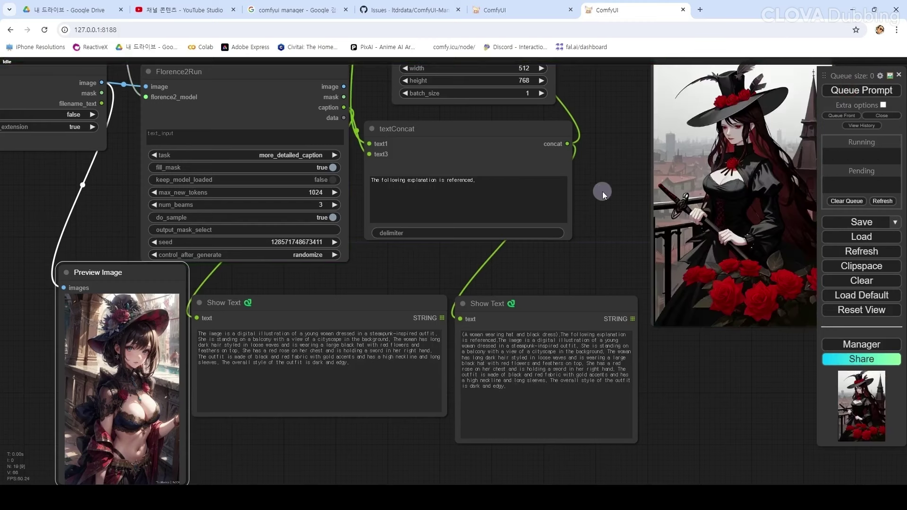
Step: Replace the core keywords in CR Text so they read "(A short hair woman)"
left_click_drag(603, 191, 654, 337)
mouse_move(216, 135)
left_mouse_down()
mouse_move(284, 136)
mouse_move(208, 138)
left_mouse_up()
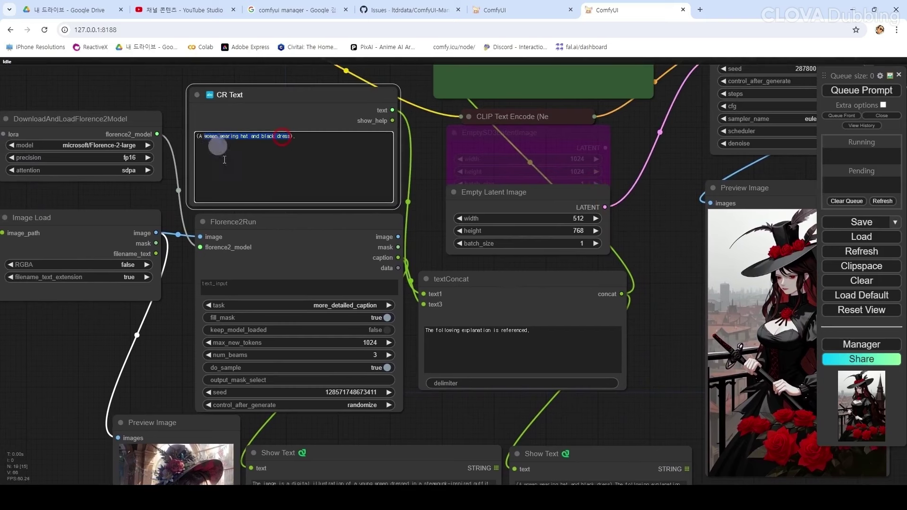
key("BackSpace")
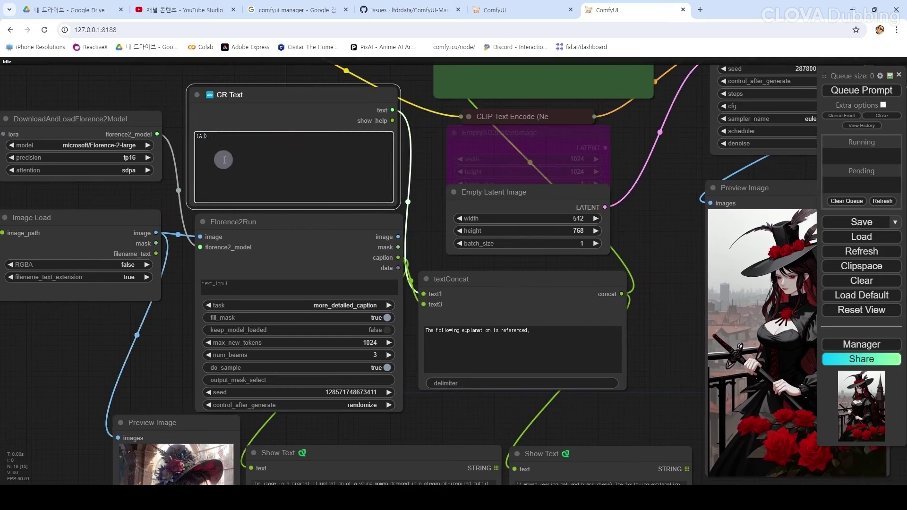
type("shdwd")
Step: Run the workflow twice with the edited core keywords and check the generated images and combined prompt
left_click(861, 90)
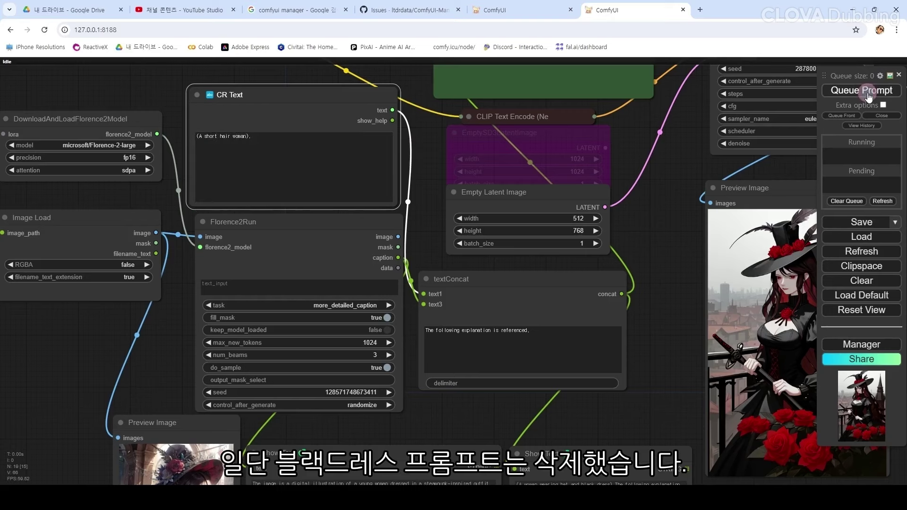
left_click_drag(661, 342, 603, 202)
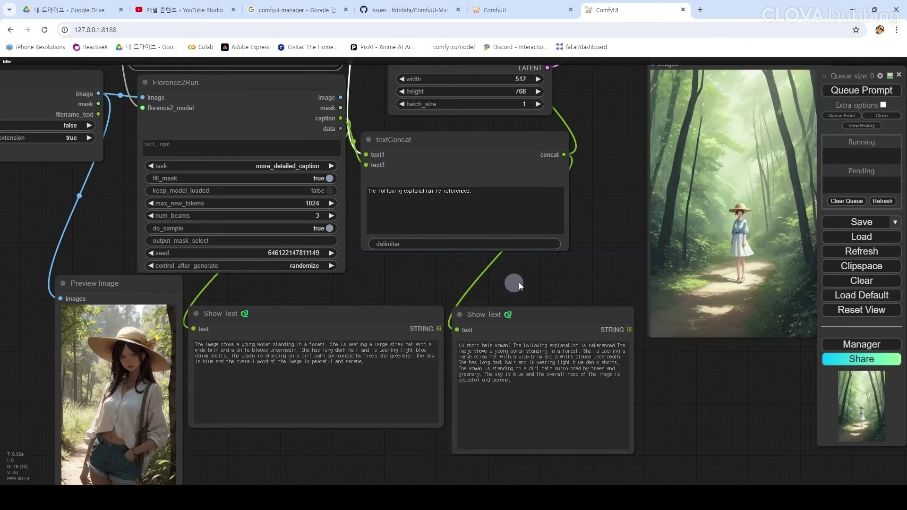
left_click(853, 96)
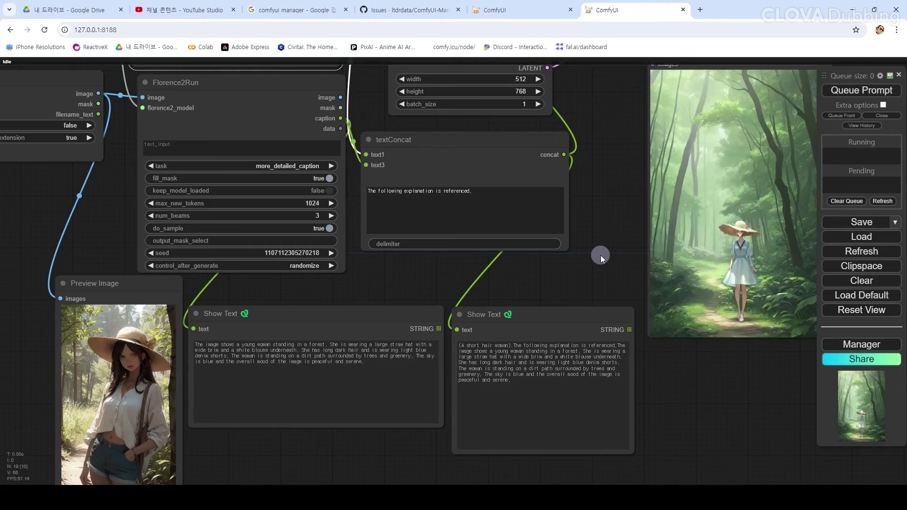
Step: Duplicate the KSampler node and place the copy directly beneath the original
left_click_drag(616, 168, 725, 191)
scroll(324, 295, "down", 1)
scroll(324, 295, "down", 1)
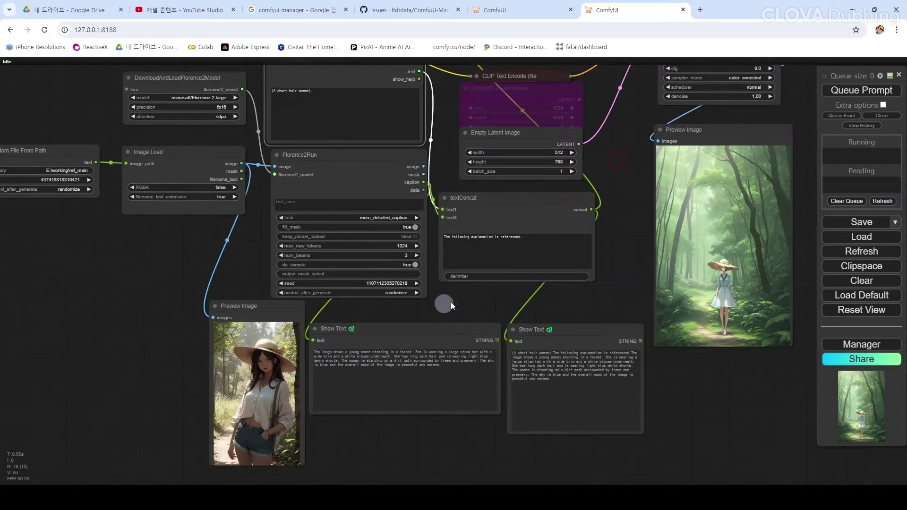
left_click_drag(264, 267, 139, 431)
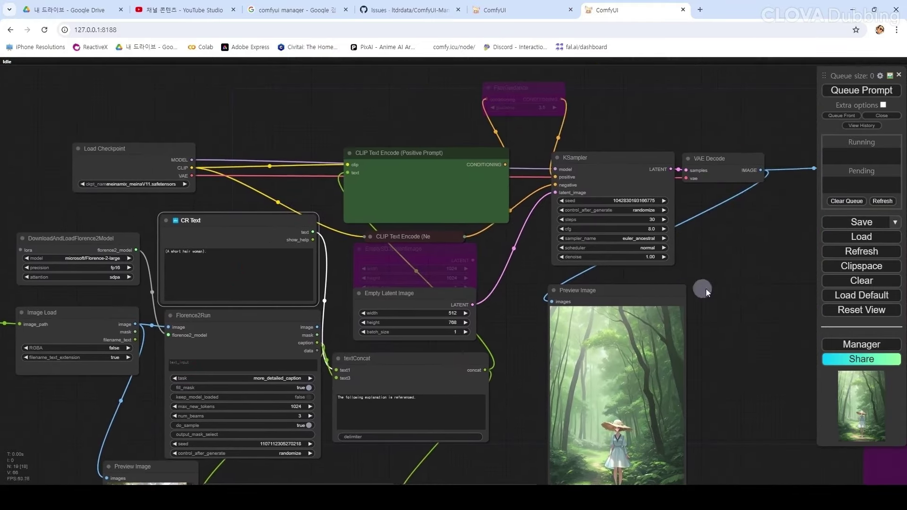
mouse_move(700, 277)
left_mouse_down()
mouse_move(480, 259)
mouse_move(690, 277)
left_mouse_up()
left_click(392, 140)
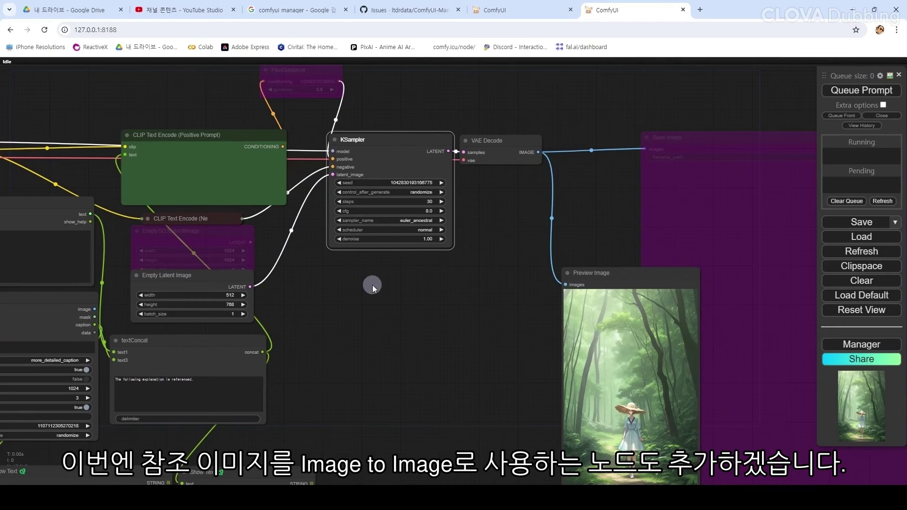
left_click_drag(367, 288, 569, 174)
key("ctrl+c")
key("ctrl+v")
left_click_drag(630, 214, 593, 198)
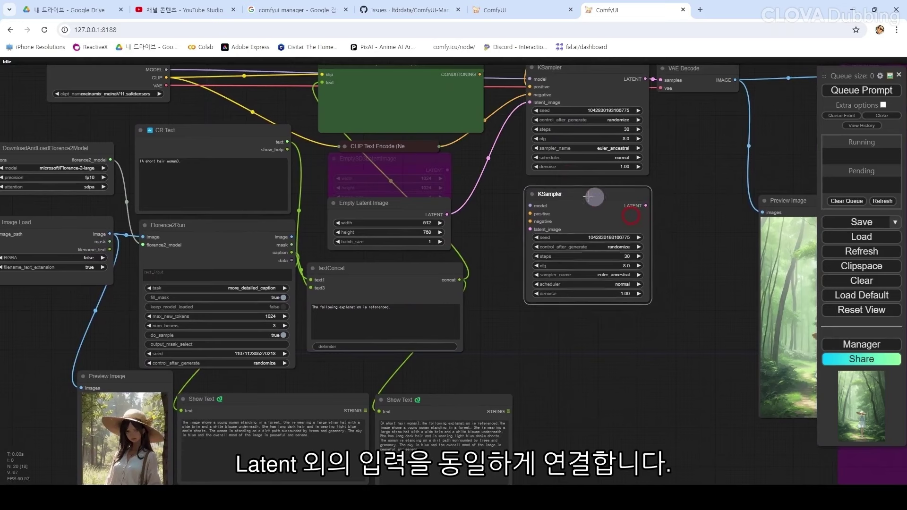
Step: Connect the checkpoint model, the FluxGuidance conditioning as positive, and the negative prompt conditioning to the second KSampler
left_click_drag(502, 163, 496, 245)
left_click(559, 151)
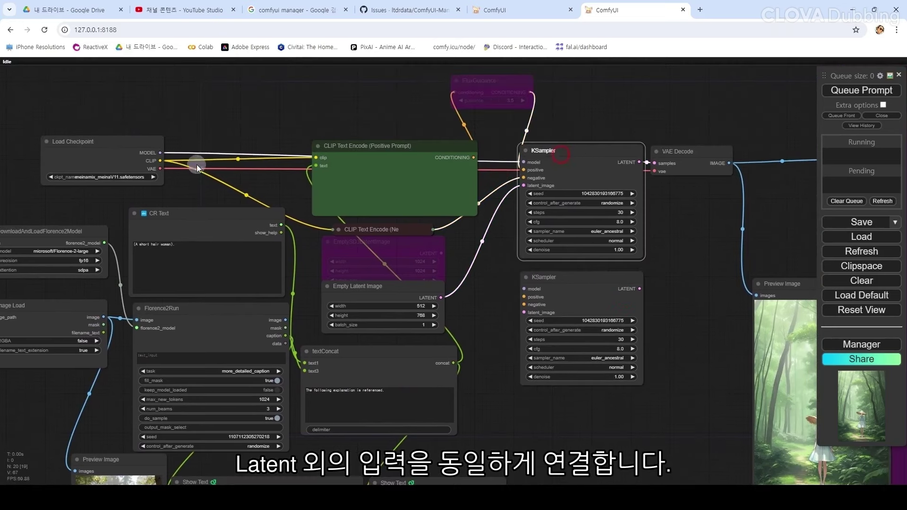
left_click_drag(160, 153, 524, 288)
left_click_drag(474, 158, 510, 243)
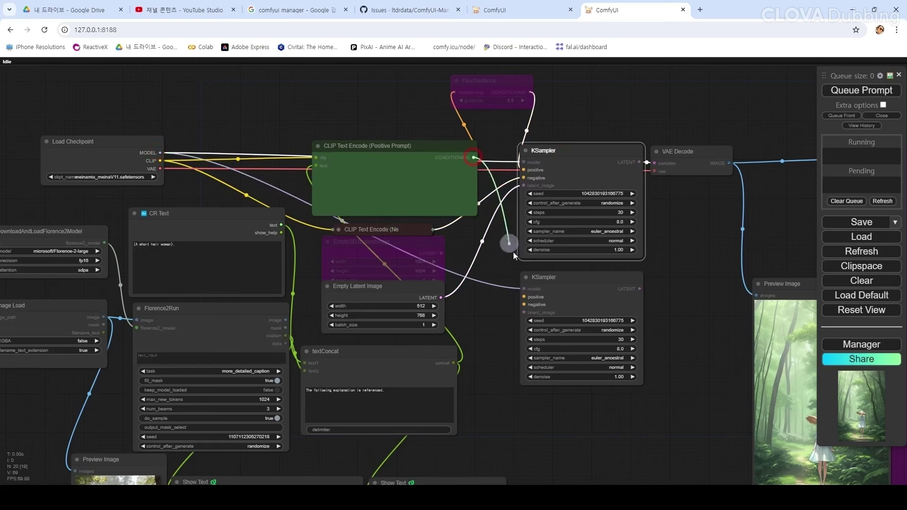
left_click_drag(524, 277, 456, 156)
left_click_drag(530, 91, 433, 230)
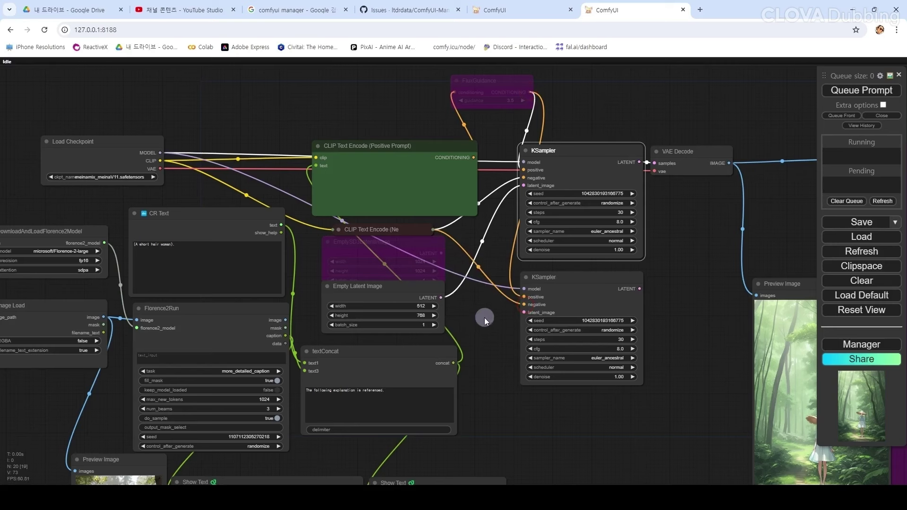
left_click_drag(442, 298, 523, 313)
left_click_drag(497, 352, 494, 327)
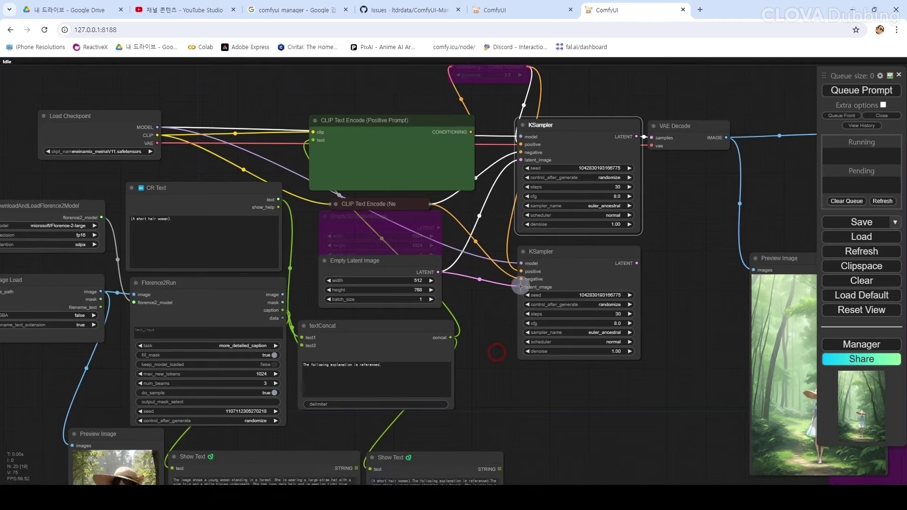
left_click_drag(521, 286, 475, 274)
left_click(453, 303)
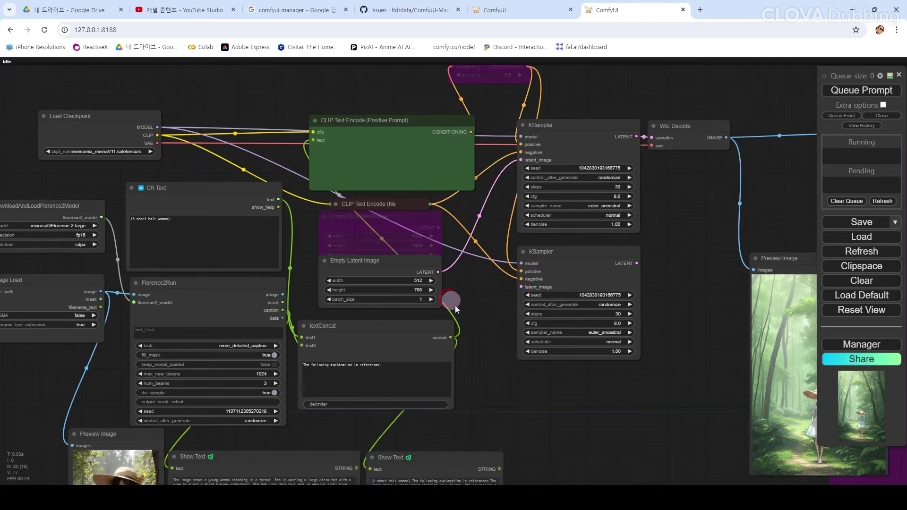
Step: Add an ImageResize+ node fed by the Image Load image output and place it beneath the second KSampler
left_click_drag(487, 337, 559, 297)
left_click_drag(86, 349, 138, 320)
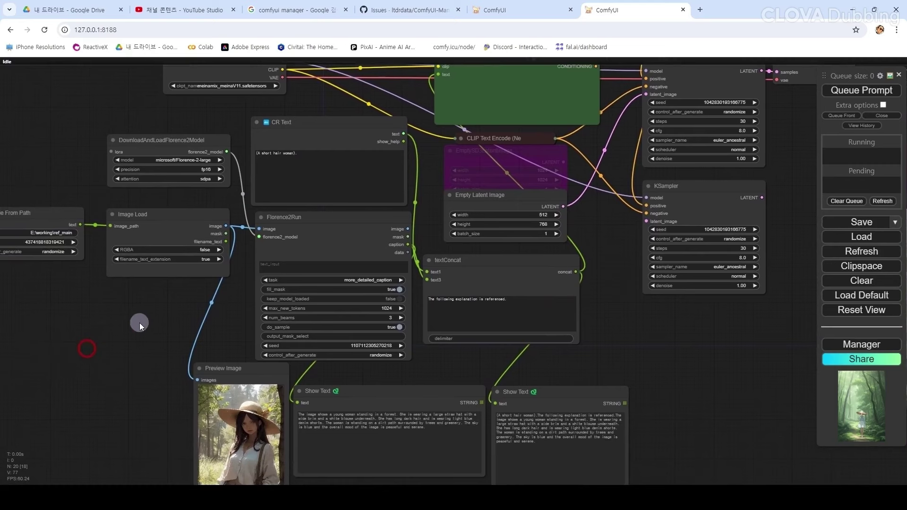
left_click_drag(226, 226, 606, 355)
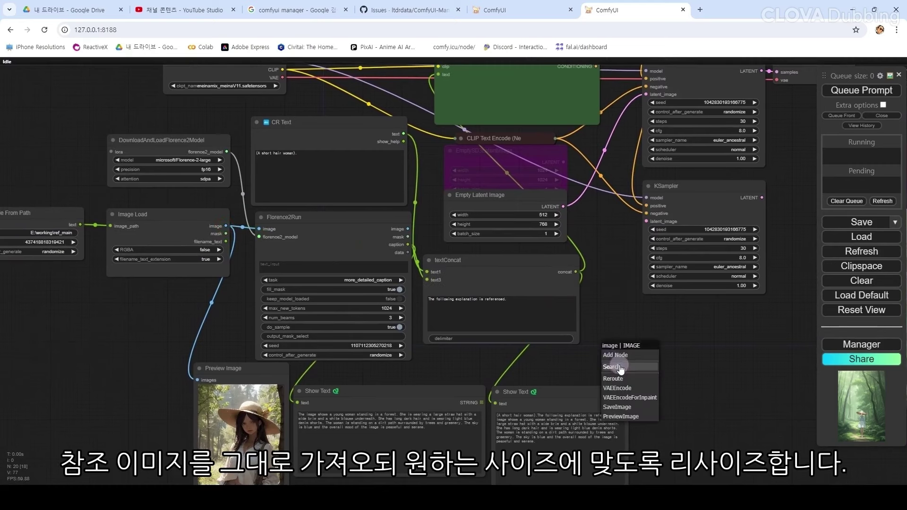
left_click(621, 368)
type("resize")
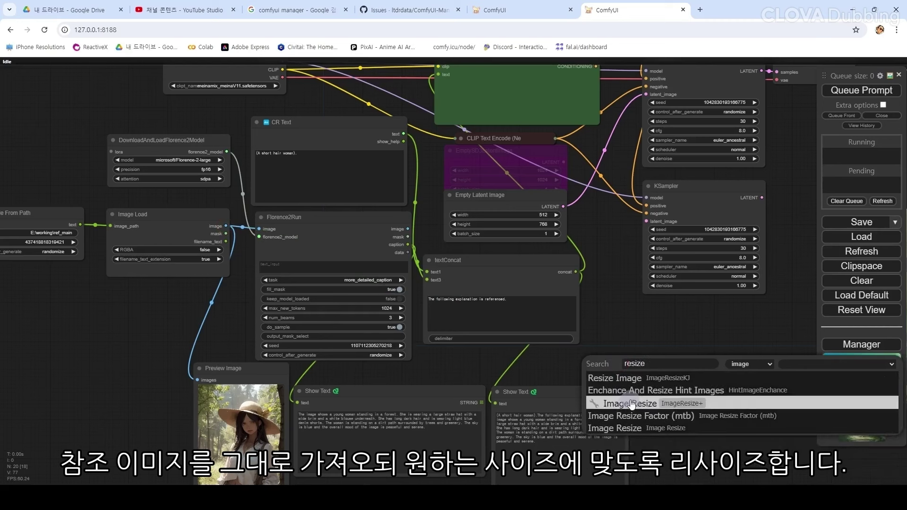
left_click(633, 404)
left_click_drag(673, 358, 637, 310)
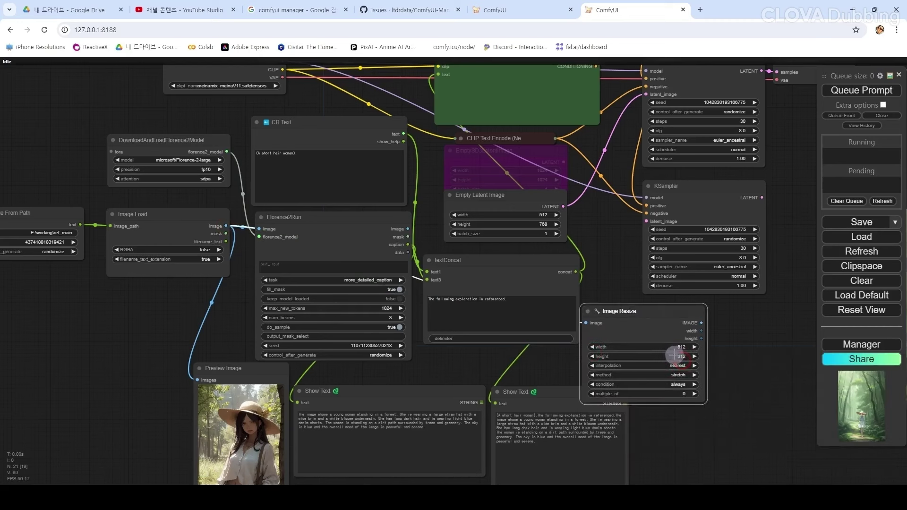
Step: Set Image Resize to height 768, interpolation nearest-exact and method fill / crop, and make the node narrower
left_click(674, 355)
type("768")
key("Return")
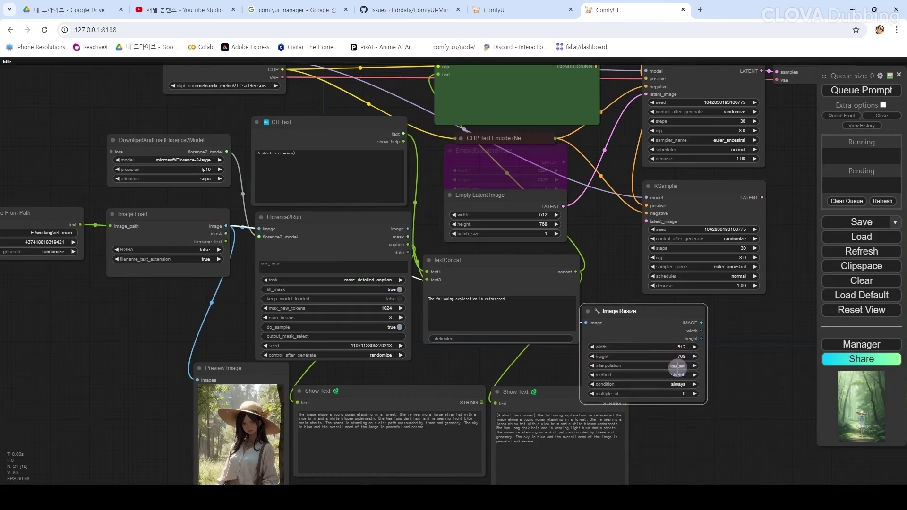
left_click(677, 366)
left_click(700, 407)
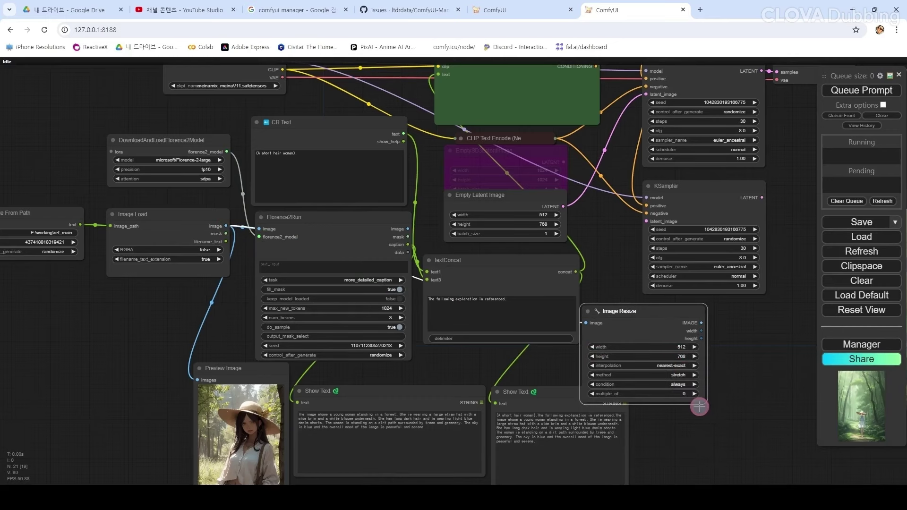
scroll(700, 406, "up", 5)
left_click(670, 360)
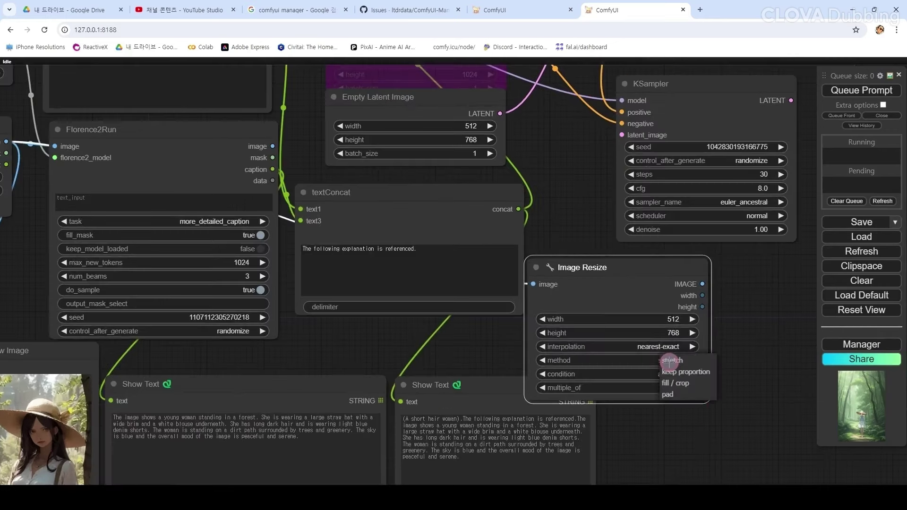
left_click(683, 384)
left_click_drag(752, 354, 629, 369)
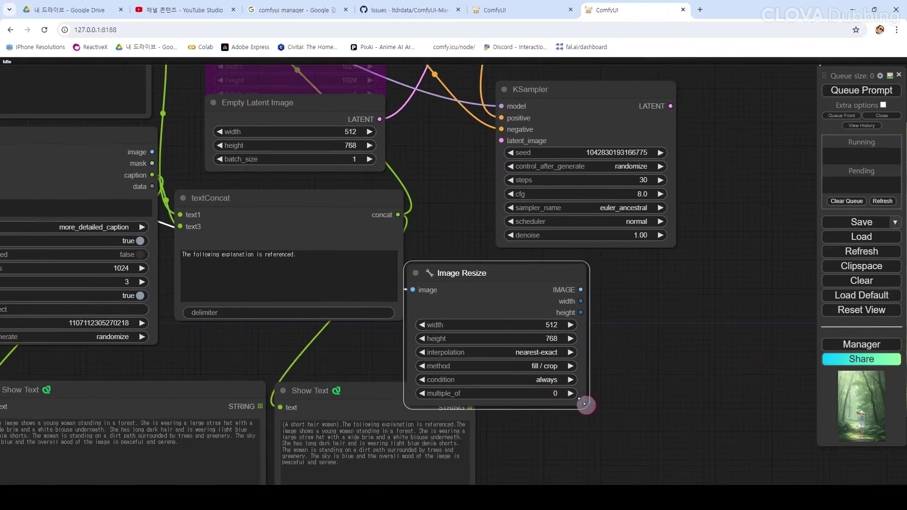
left_click_drag(586, 405, 487, 321)
Step: Feed the resized image into a new VAEEncode node using the checkpoint's VAE and connect its latent to the second KSampler's latent_image
left_click_drag(478, 272, 587, 293)
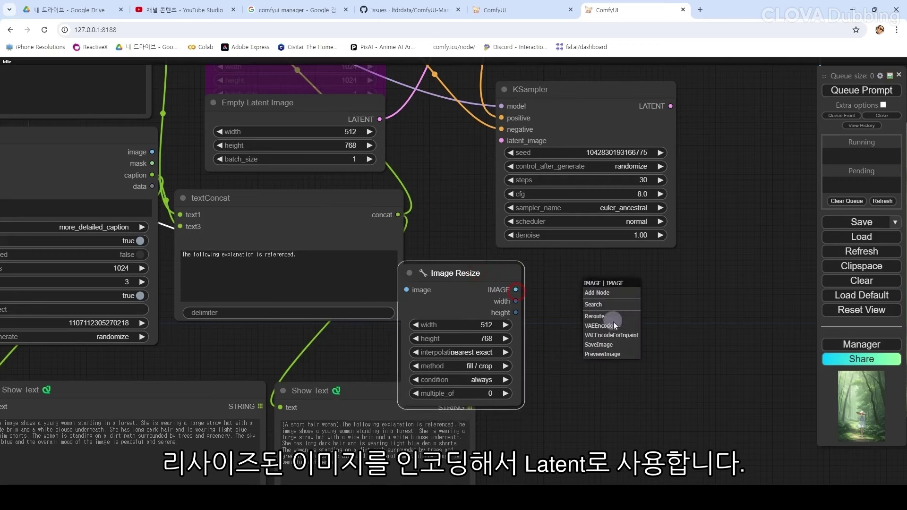
left_click(598, 326)
scroll(604, 353, "down", 5)
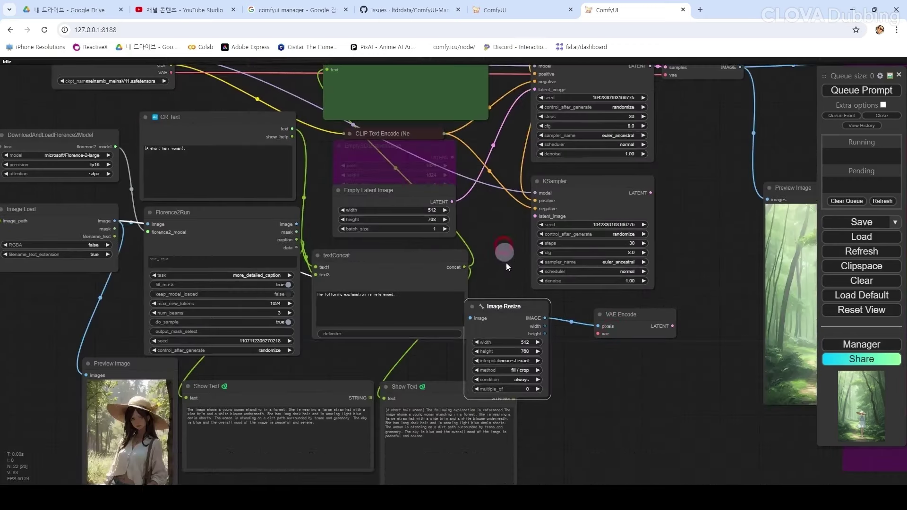
left_click(503, 247)
left_click_drag(175, 129, 607, 390)
left_click_drag(676, 382, 539, 273)
Step: Place VAE Encode beside the second KSampler, narrow textConcat, and fit Image Resize between them beneath VAE Encode
left_click_drag(638, 371, 501, 280)
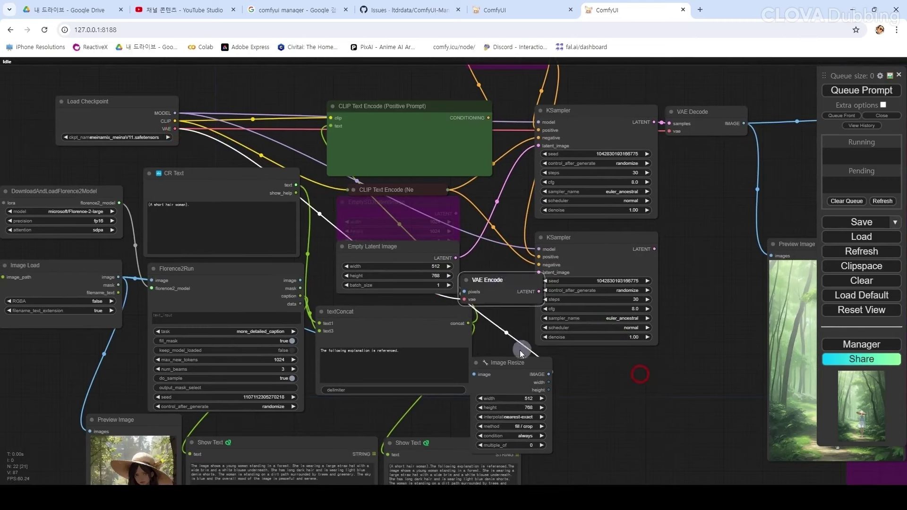
left_click_drag(597, 410, 569, 355)
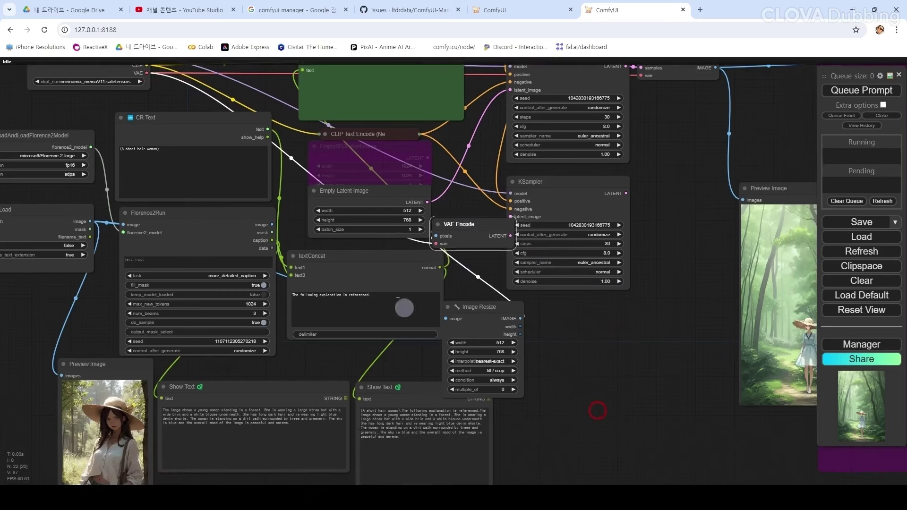
left_click(372, 259)
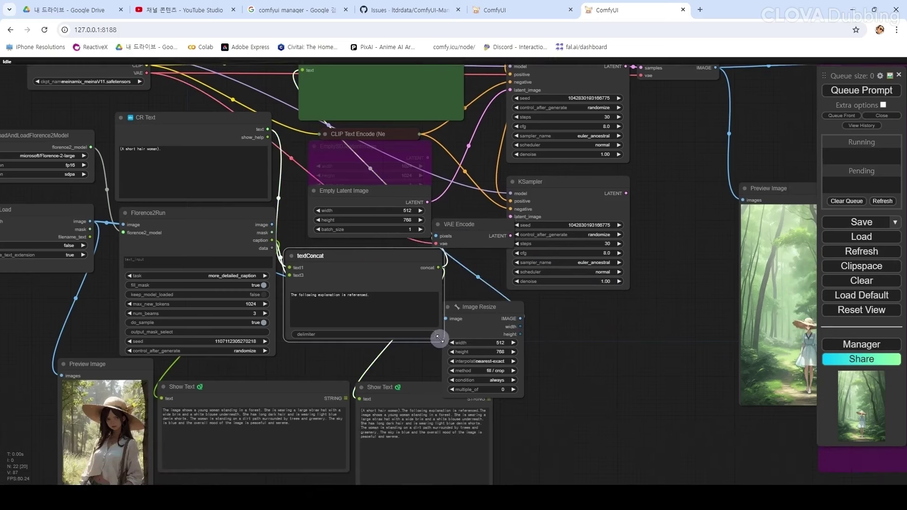
left_click_drag(439, 338, 404, 331)
left_click_drag(472, 307, 440, 260)
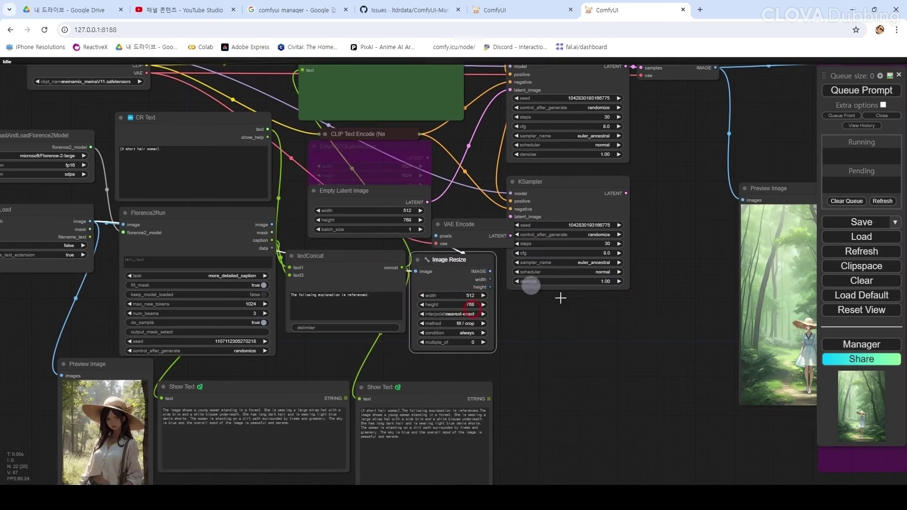
Step: Attach a VAEDecode node using the checkpoint's VAE to the second KSampler and send its image to a new PreviewImage node
left_click_drag(561, 298, 478, 282)
left_click_drag(496, 182, 561, 196)
left_click(573, 239)
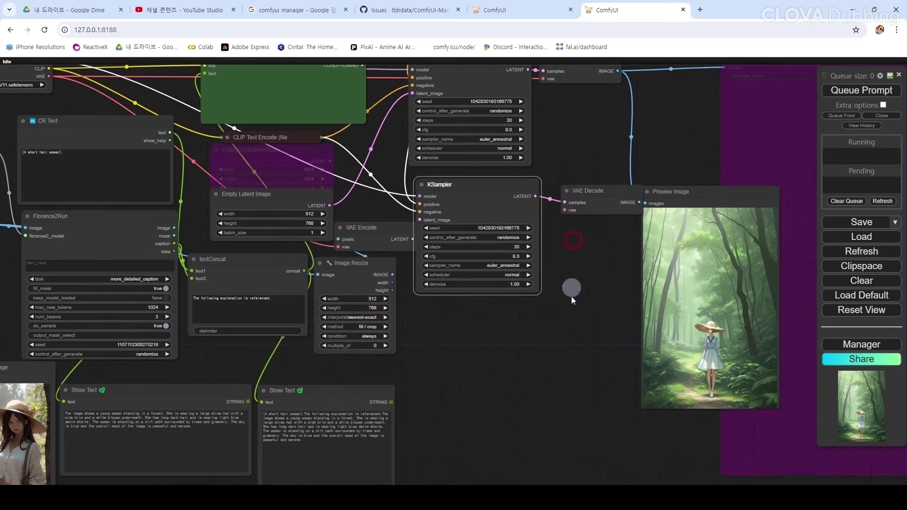
left_click_drag(577, 323, 633, 390)
left_click_drag(104, 143, 569, 382)
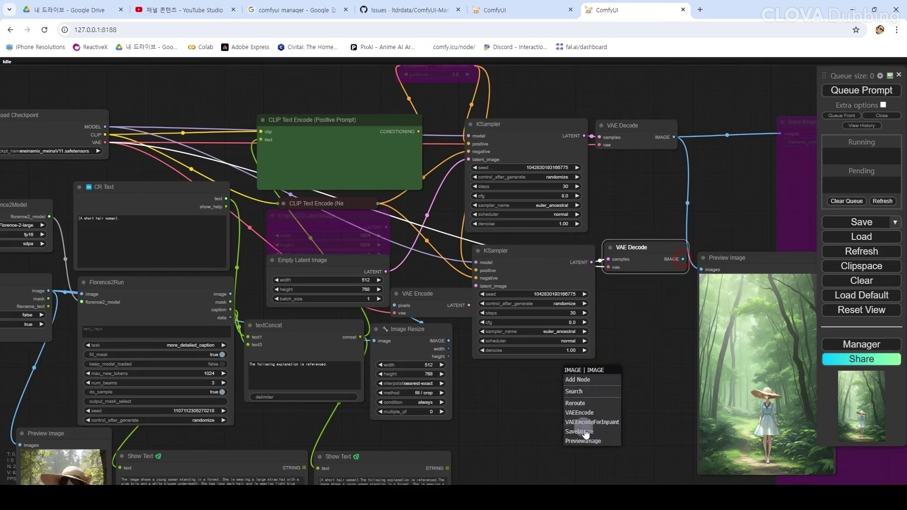
left_click(586, 433)
left_click_drag(635, 460, 642, 215)
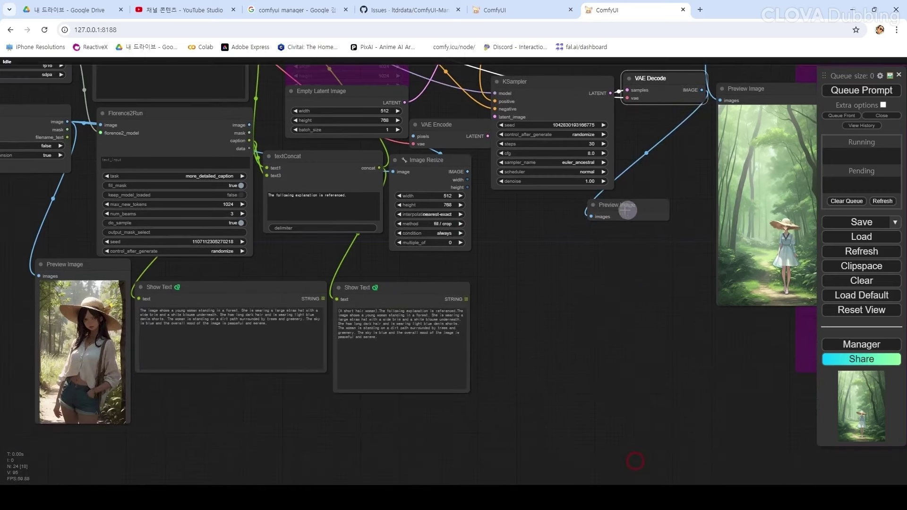
Step: Set the second KSampler's denoise to 0.7 and run the workflow
scroll(569, 235, "up", 5)
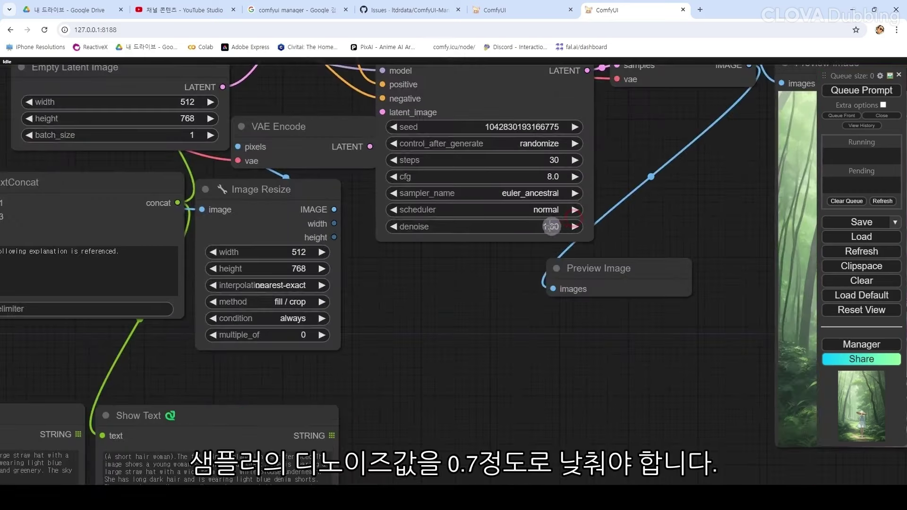
left_click(547, 225)
type("0.7")
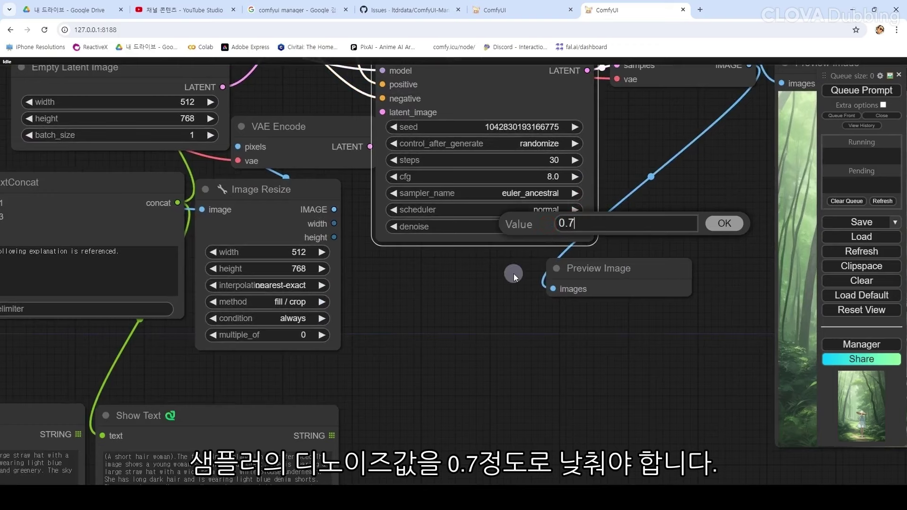
key("Return")
scroll(514, 279, "down", 5)
scroll(549, 362, "down", 2)
left_click_drag(549, 362, 562, 247)
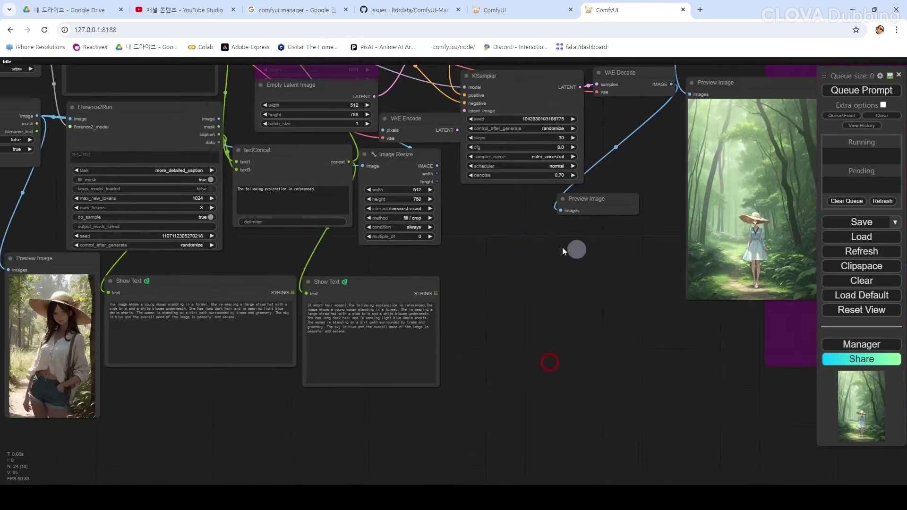
left_click(861, 91)
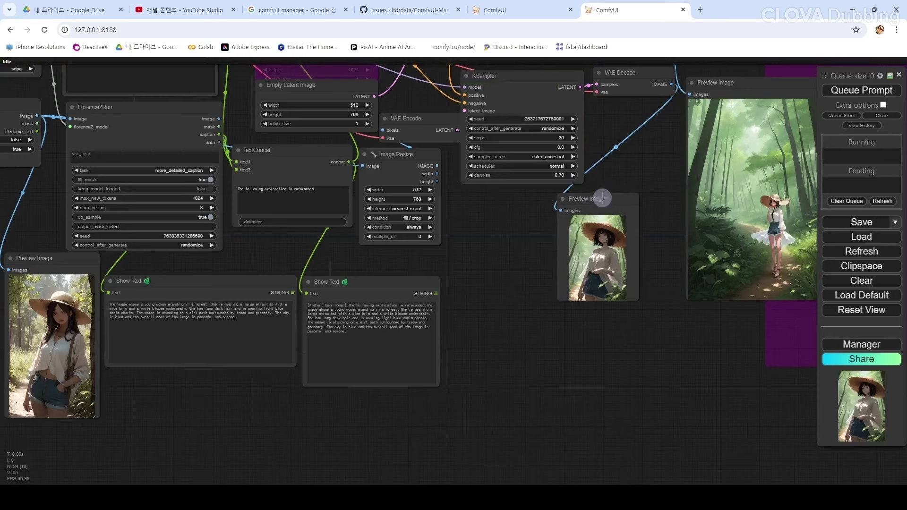
Step: Place the two result Preview Image nodes side by side beneath the second KSampler and enlarge both previews
left_click_drag(603, 198, 498, 199)
left_click_drag(535, 302, 597, 450)
left_click_drag(773, 88, 689, 208)
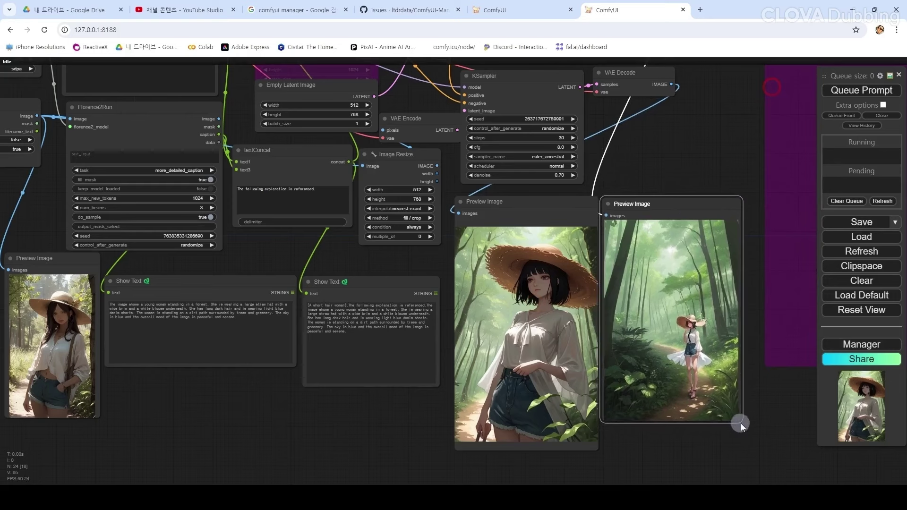
left_click_drag(738, 420, 754, 444)
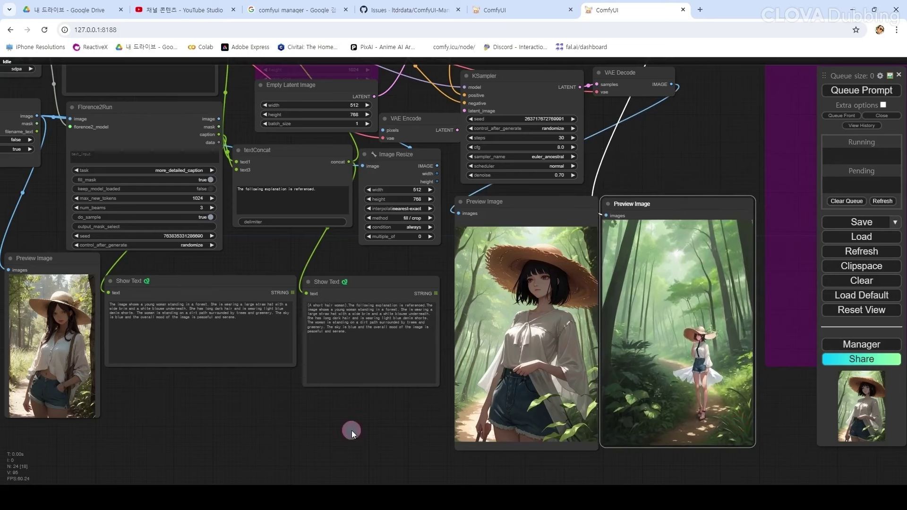
Step: Run the workflow again to generate new text-to-image and image-to-image results
left_click_drag(352, 430, 364, 419)
left_click_drag(719, 136, 718, 105)
left_click(837, 92)
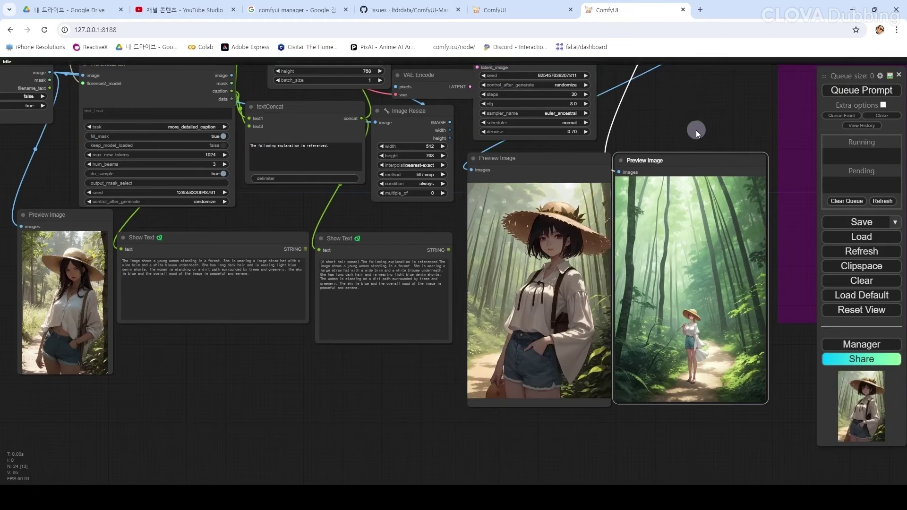
Step: Move the bypassed Save Image node clear of the first VAE Decode and shrink it to a compact box
left_click_drag(731, 101, 373, 312)
scroll(531, 271, "up", 2)
left_click(492, 153)
left_click_drag(492, 152, 544, 147)
left_click_drag(445, 232, 300, 237)
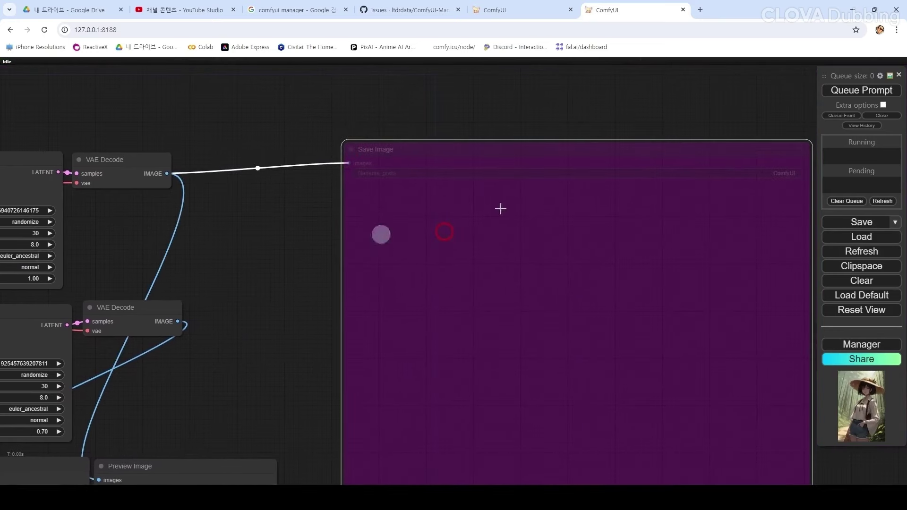
scroll(303, 341, "down", 3)
left_click_drag(302, 341, 337, 143)
left_click_drag(717, 378, 515, 77)
left_click_drag(462, 129, 523, 350)
scroll(522, 350, "up", 3)
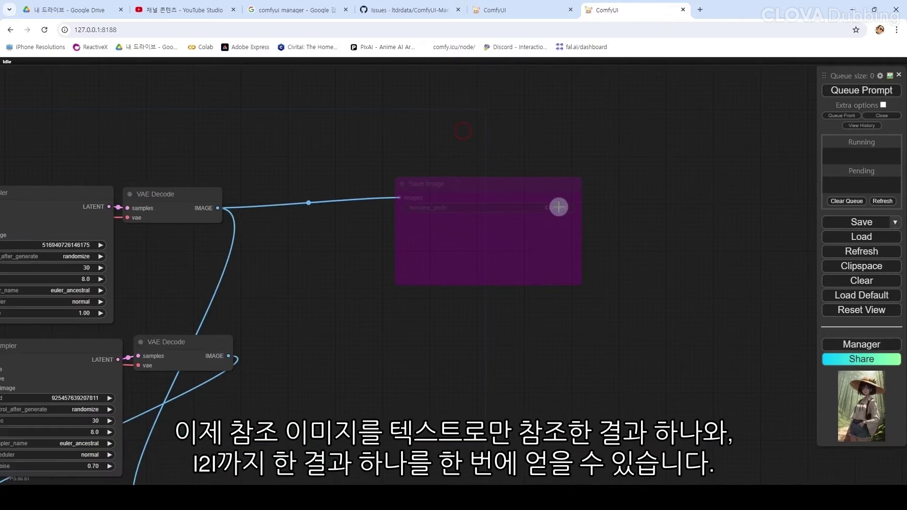
left_click_drag(447, 337, 599, 302)
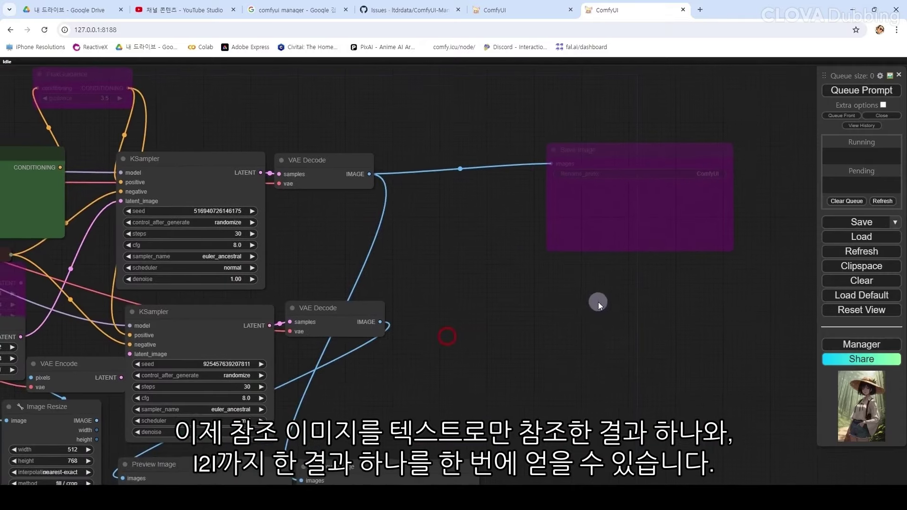
Step: Set the Save Image node's filename_prefix to txt
left_click(713, 172)
type("fal")
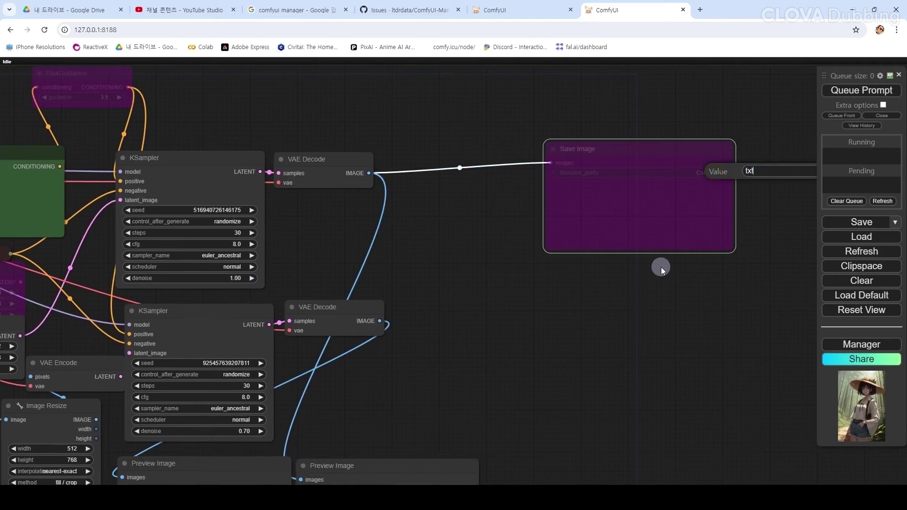
key("Return")
Step: Duplicate the Save Image node, connect it to the second VAE Decode's image output, and set its filename_prefix to i2i
key("ctrl+c")
key("ctrl+v")
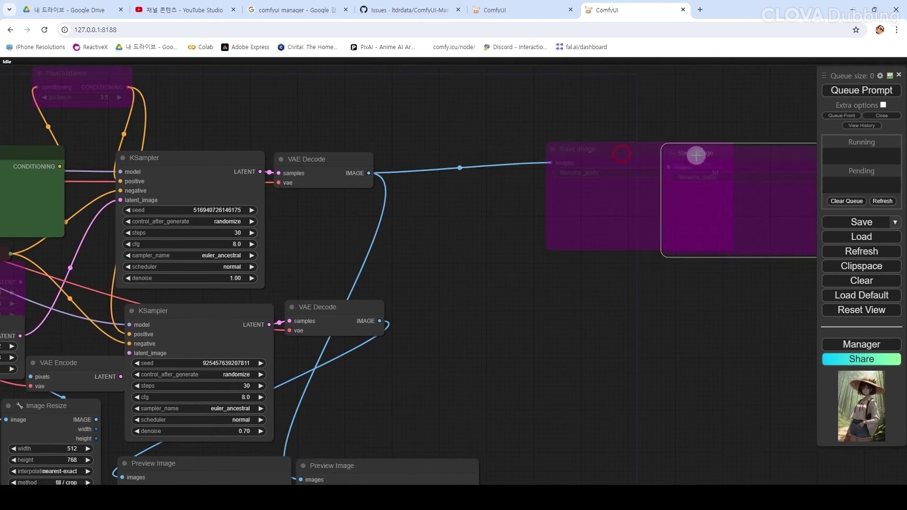
left_click_drag(696, 156, 452, 305)
left_click_drag(390, 316, 433, 315)
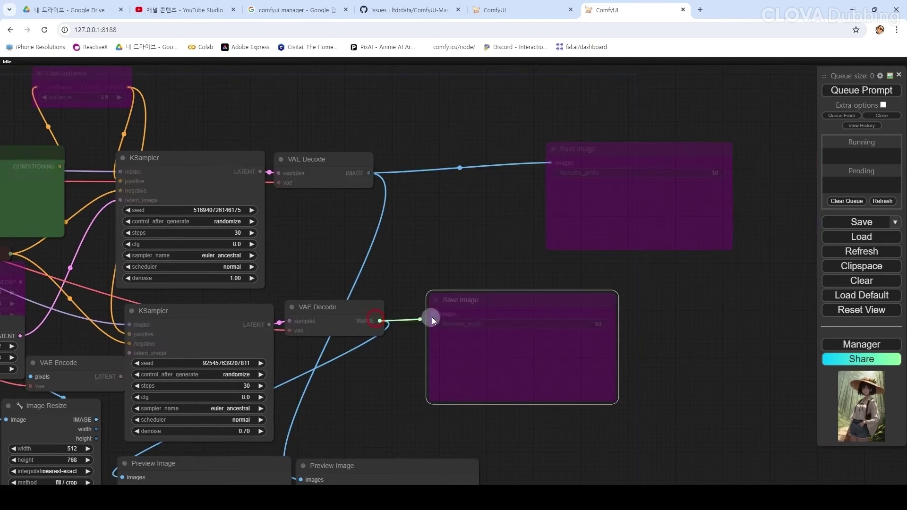
left_click(595, 324)
type("i2i")
key("Return")
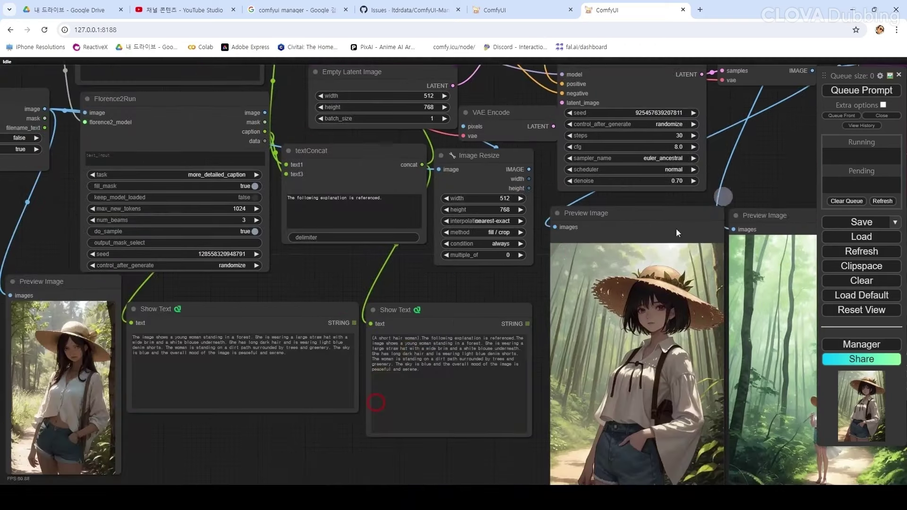
Step: Shift the Random File From Path and Image Load nodes further away from Florence2Run to free up space
left_click_drag(456, 309, 584, 393)
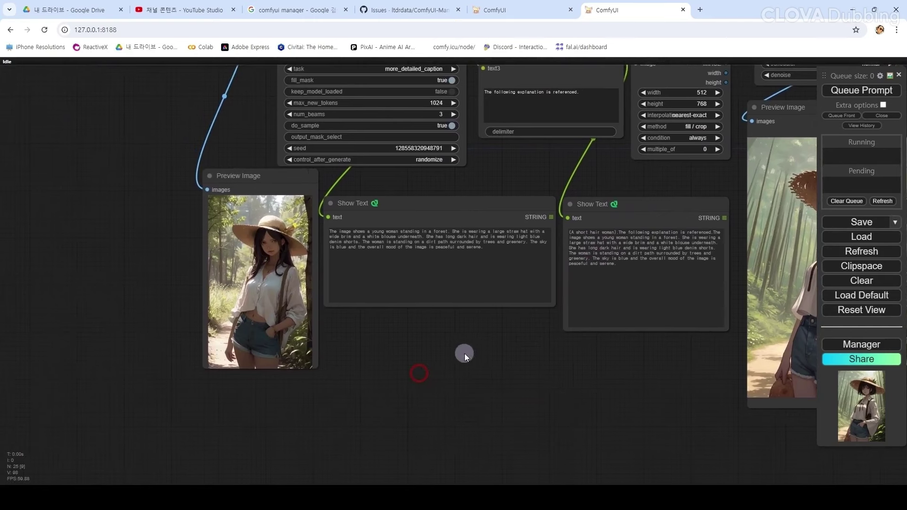
scroll(472, 347, "down", 4)
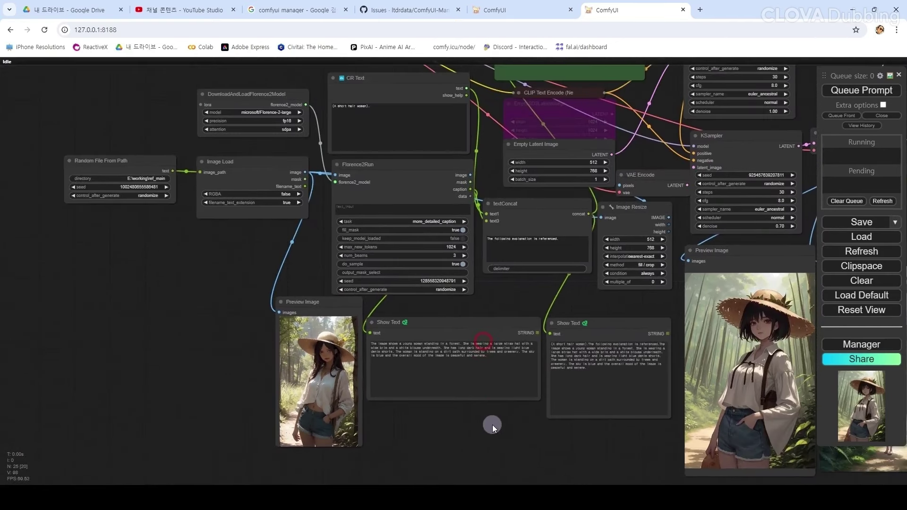
left_click_drag(494, 423, 745, 429)
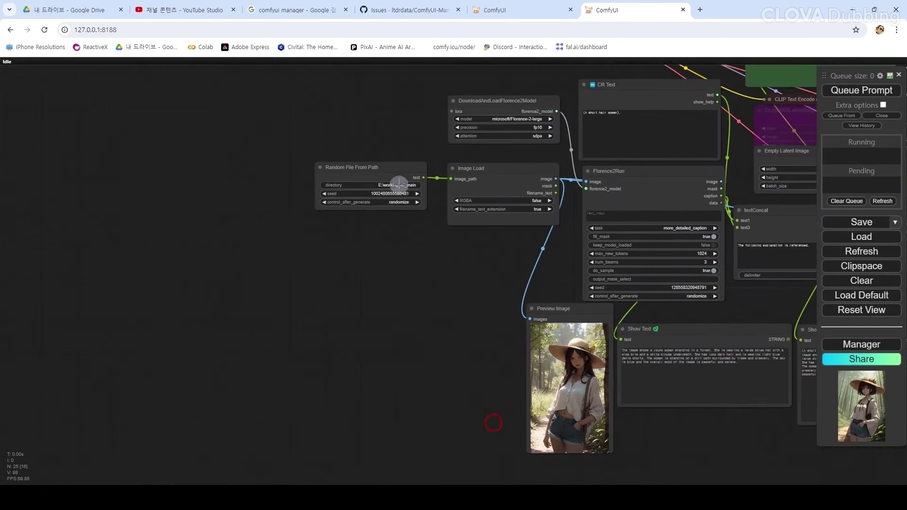
left_click_drag(399, 167, 350, 170)
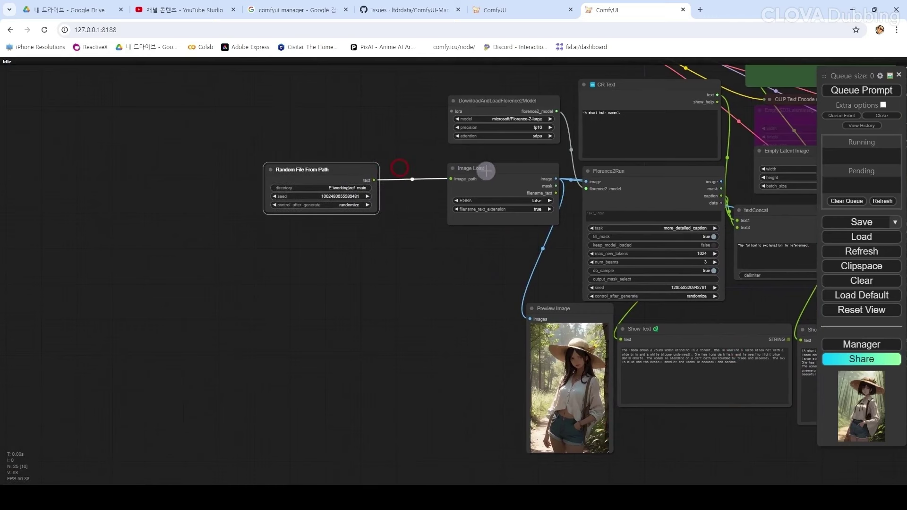
left_click_drag(486, 170, 430, 170)
left_click(371, 257)
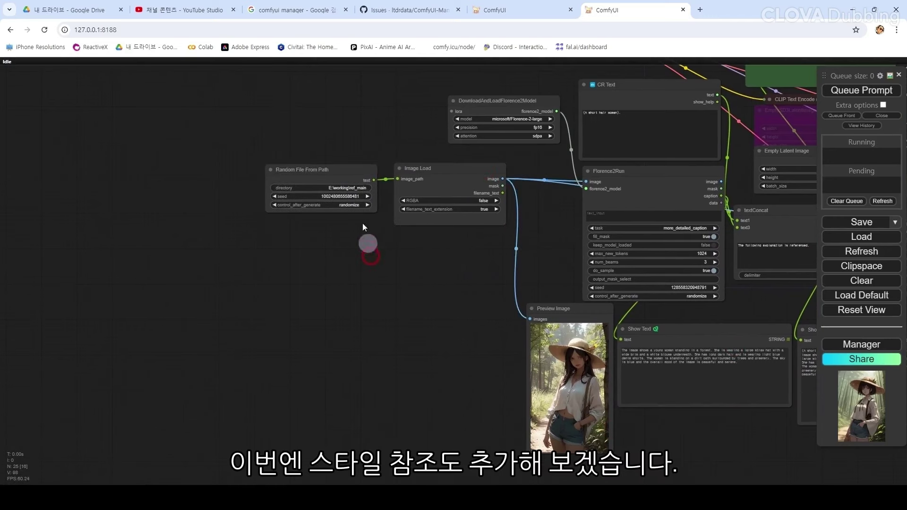
left_click(338, 167)
left_click(392, 304)
Step: Switch to File Explorer, create a folder named ref_sub inside E:\working, and open it
mouse_move(382, 498)
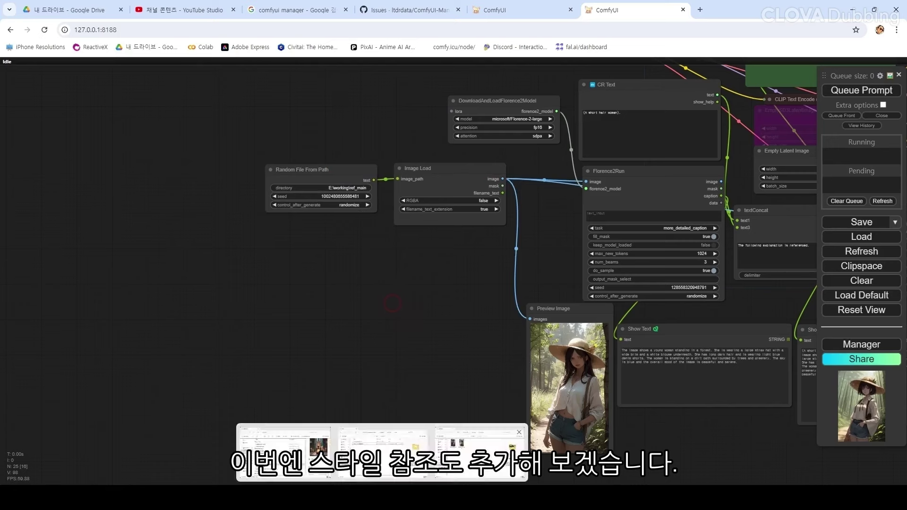
left_click(412, 456)
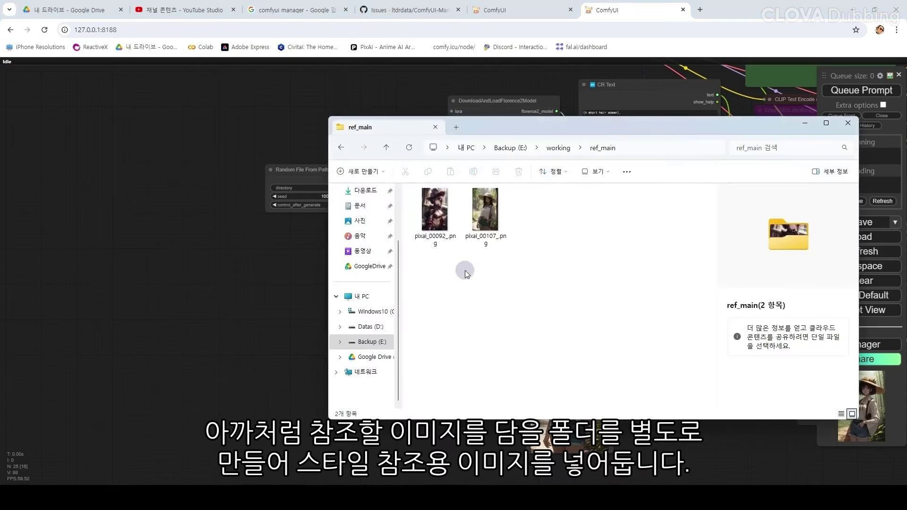
left_click(559, 148)
right_click(473, 289)
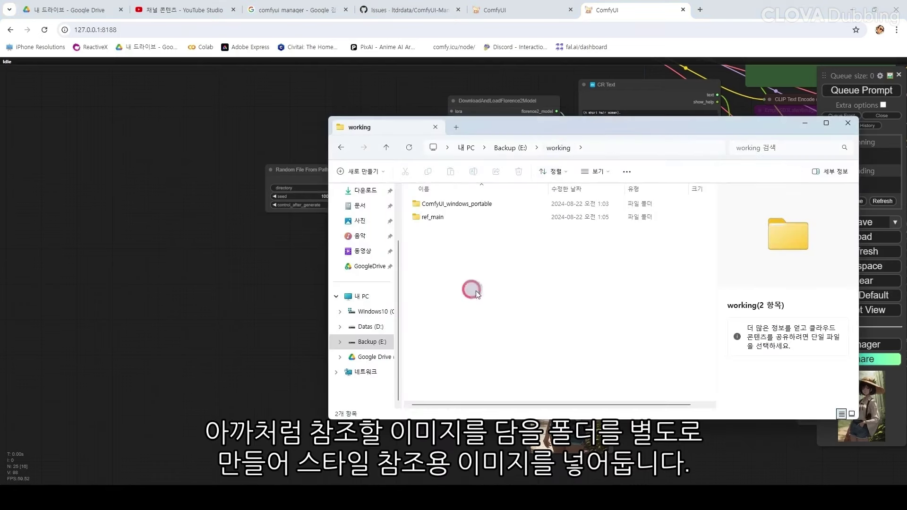
left_click(514, 402)
type("ref_")
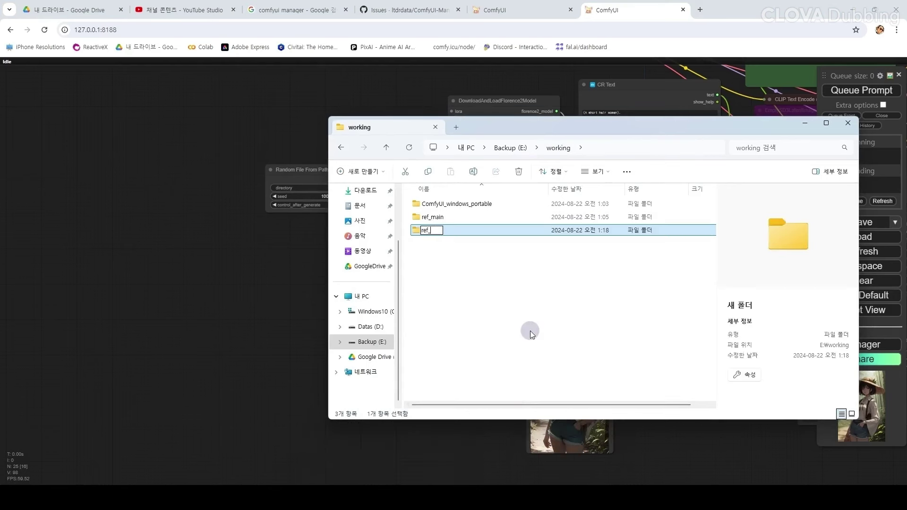
type("sub")
key("Return")
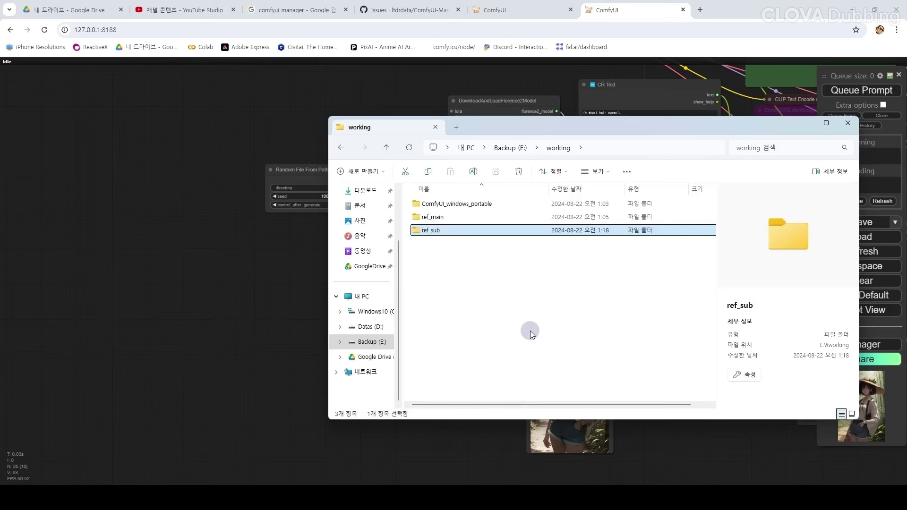
key("Return")
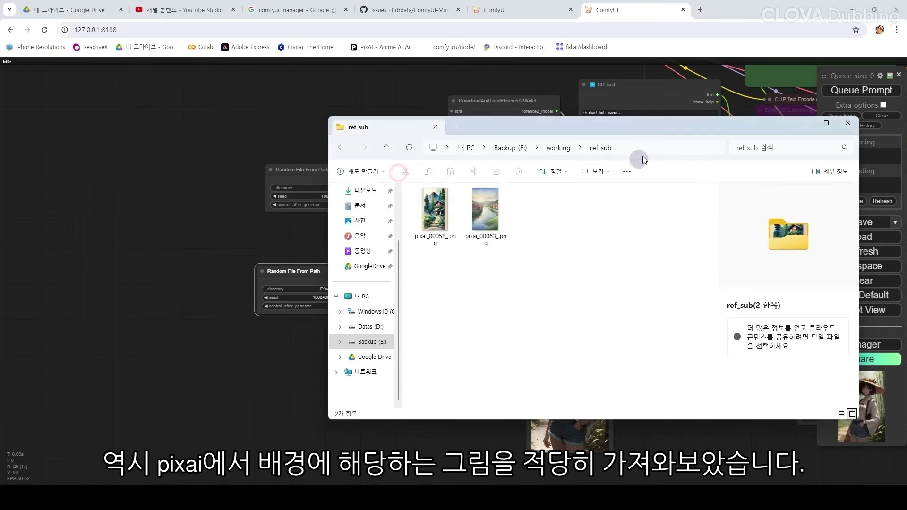
Step: Copy the ref_sub folder path and set the duplicate Random File From Path node's directory to E:\working\ref_sub
left_click(647, 151)
key("ctrl+c")
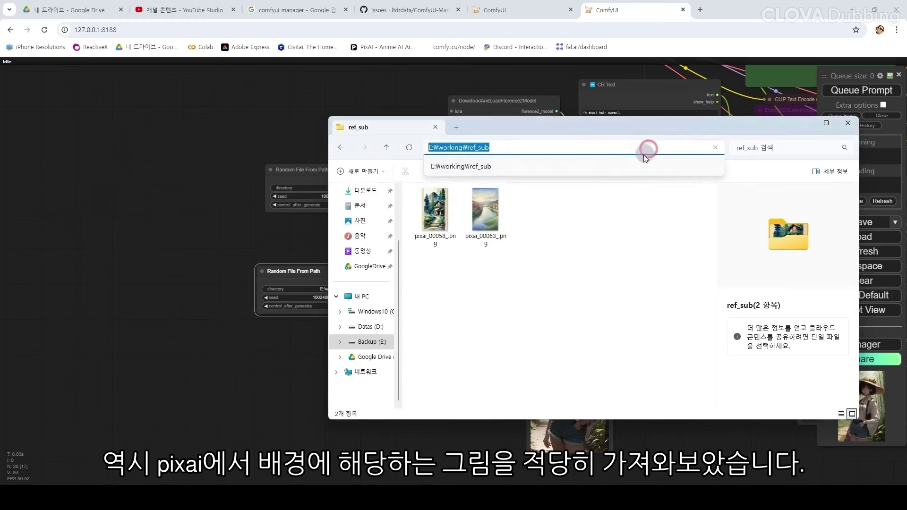
left_click(266, 356)
left_click(329, 289)
key("ctrl+v")
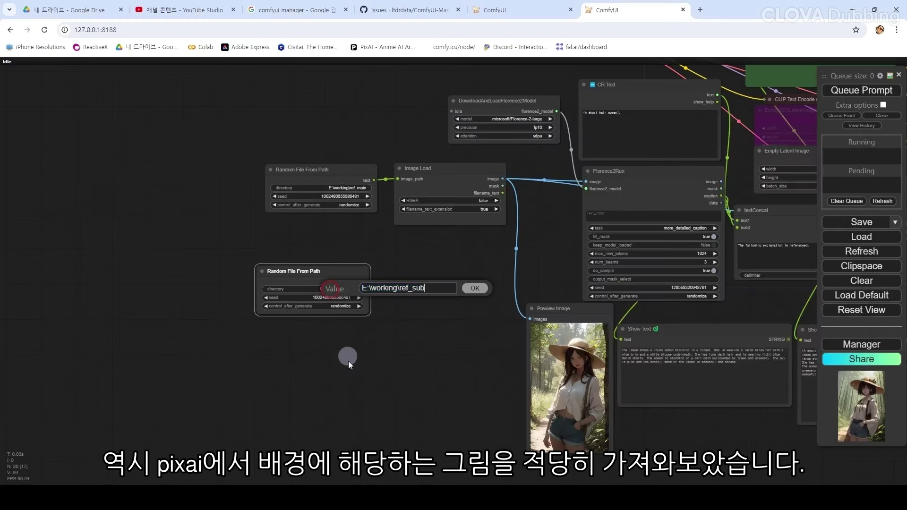
key("Return")
Step: Duplicate the Image Load node beside the ref_sub Random File From Path and connect that node's text output to its image_path
scroll(373, 360, "up", 3)
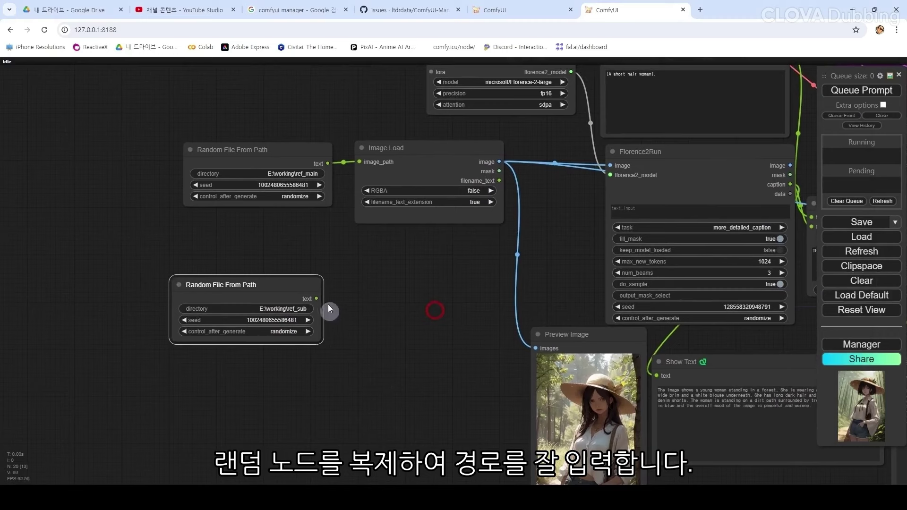
left_click(406, 158)
key("ctrl+c")
key("ctrl+v")
left_click_drag(460, 152, 373, 285)
left_click_drag(316, 298, 347, 293)
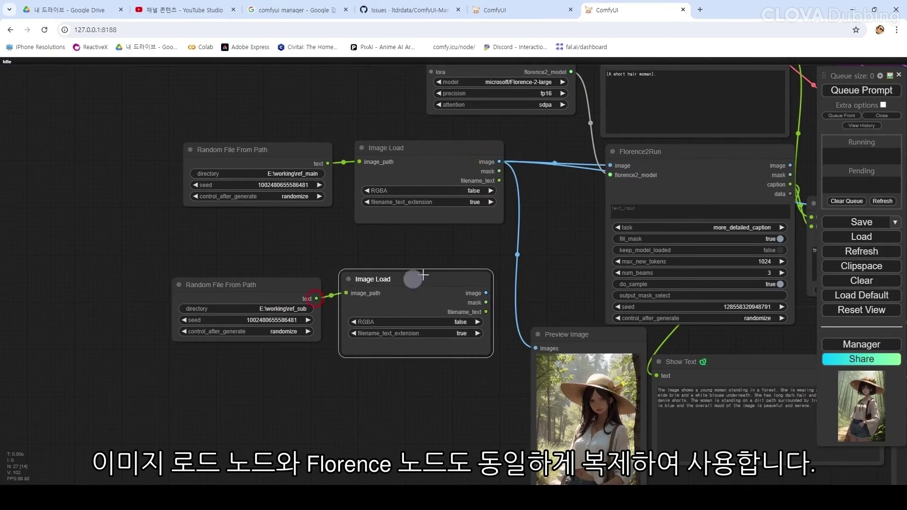
Step: Send the second Image Load's image to a new PreviewImage node and move the main reference's Preview Image beside it
left_click_drag(425, 273, 339, 192)
left_click_drag(373, 231, 313, 401)
left_click(328, 461)
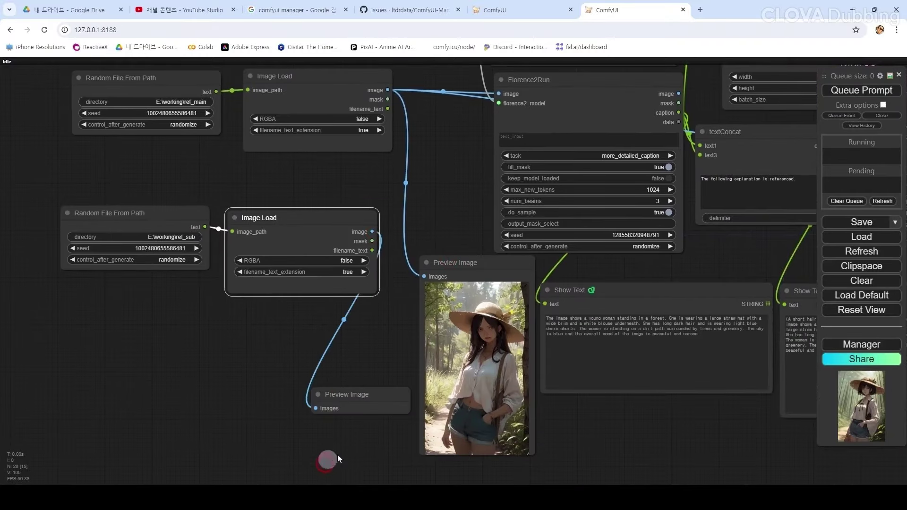
left_click_drag(461, 263, 439, 389)
Step: Duplicate the Florence2Run node below the first caption's Show Text and shift both reference Preview Image nodes away to make room
left_click_drag(457, 336, 346, 348)
scroll(344, 299, "down", 2)
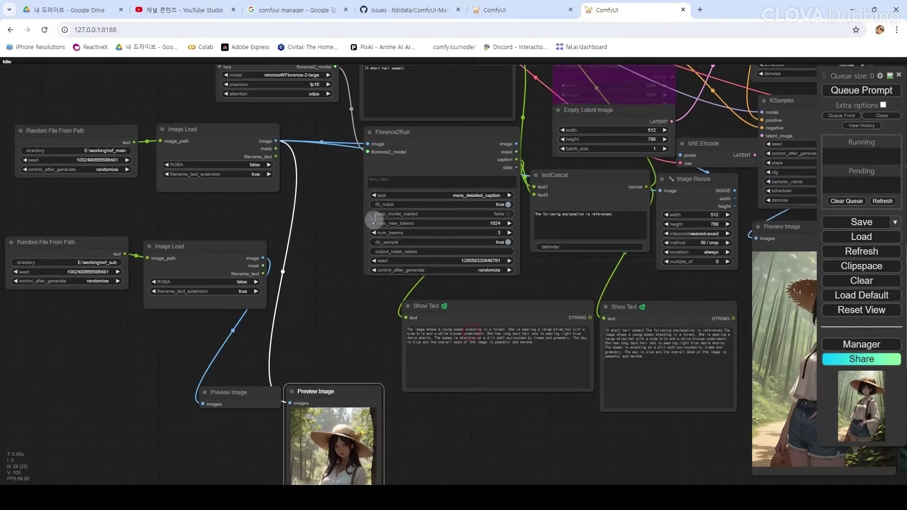
left_click(433, 136)
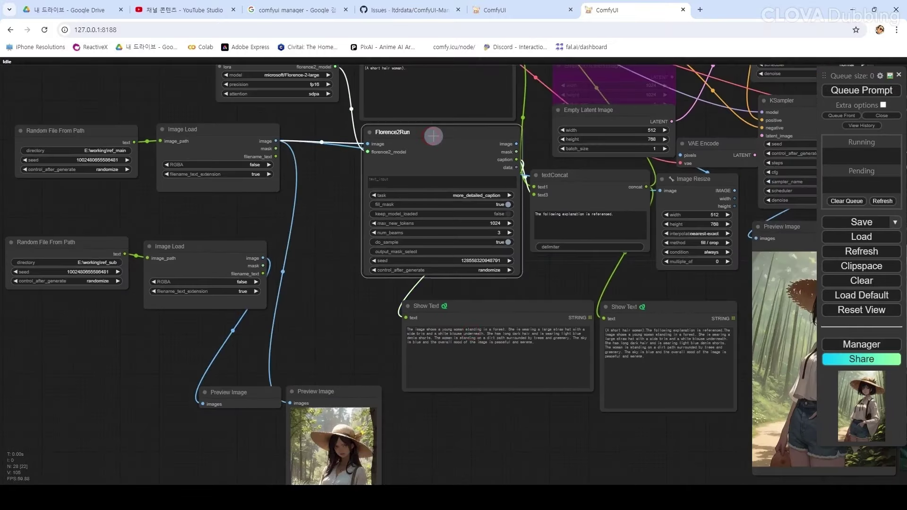
left_click_drag(485, 134, 425, 398)
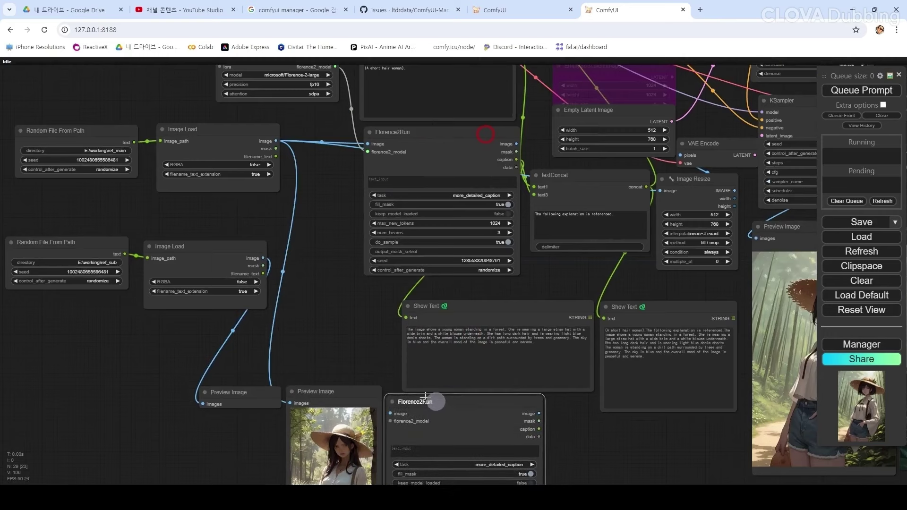
left_click_drag(250, 396, 154, 402)
left_click_drag(316, 388, 286, 350)
Step: Position the duplicate Florence2Run and feed it the loaded Florence2 model and the second Image Load's image
left_click_drag(420, 399, 397, 392)
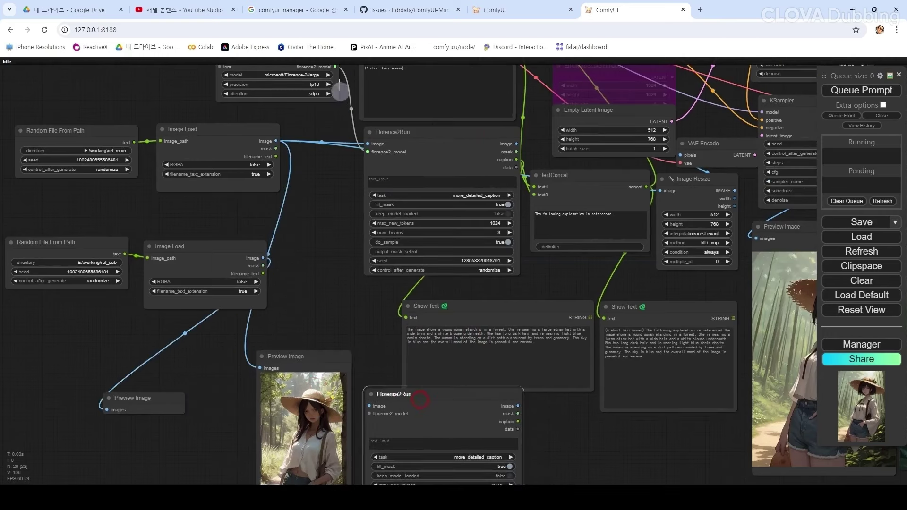
left_click_drag(335, 67, 371, 413)
left_click_drag(263, 258, 309, 250)
Step: Delete both Show Text nodes showing the caption and the concatenated prompt
left_click_drag(528, 344, 376, 384)
left_click_drag(387, 351, 360, 380)
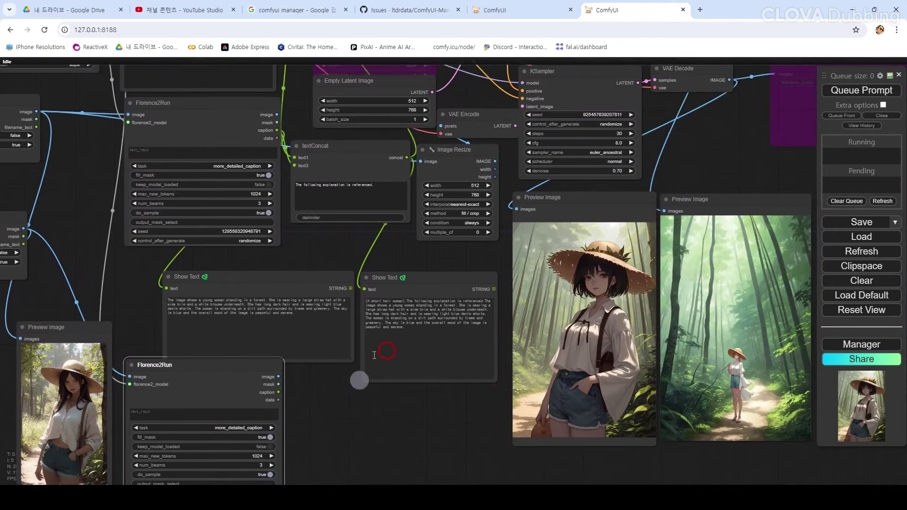
left_click(430, 281)
left_click_drag(431, 282, 432, 281)
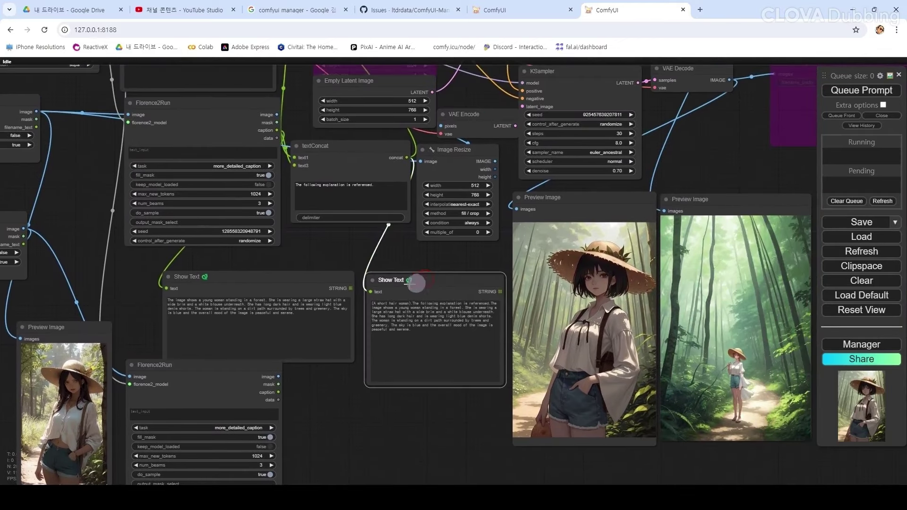
key("Delete")
left_click_drag(324, 278, 286, 272)
key("Delete")
Step: Shift the textConcat node slightly closer to the first Florence2Run
left_click_drag(375, 266, 353, 318)
left_click_drag(330, 201, 322, 201)
scroll(335, 324, "up", 2)
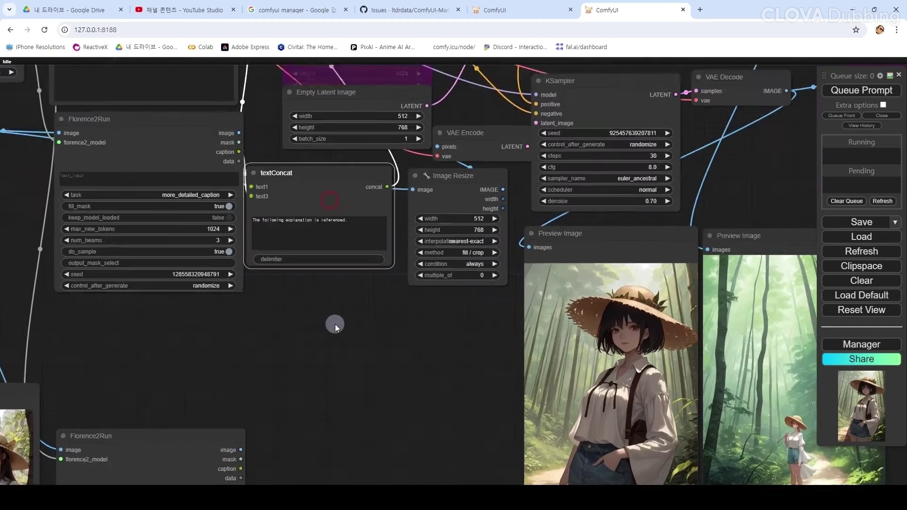
scroll(336, 324, "up", 1)
left_click_drag(356, 317, 345, 373)
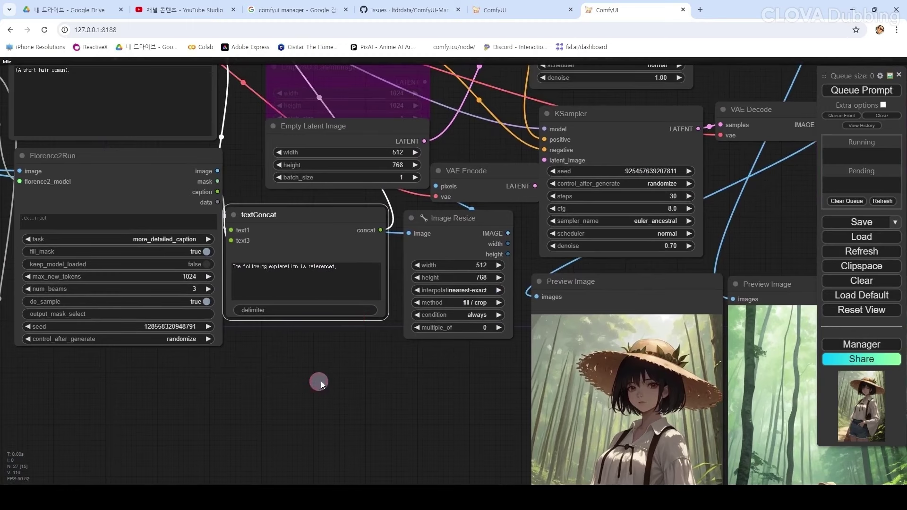
left_click_drag(318, 382, 387, 326)
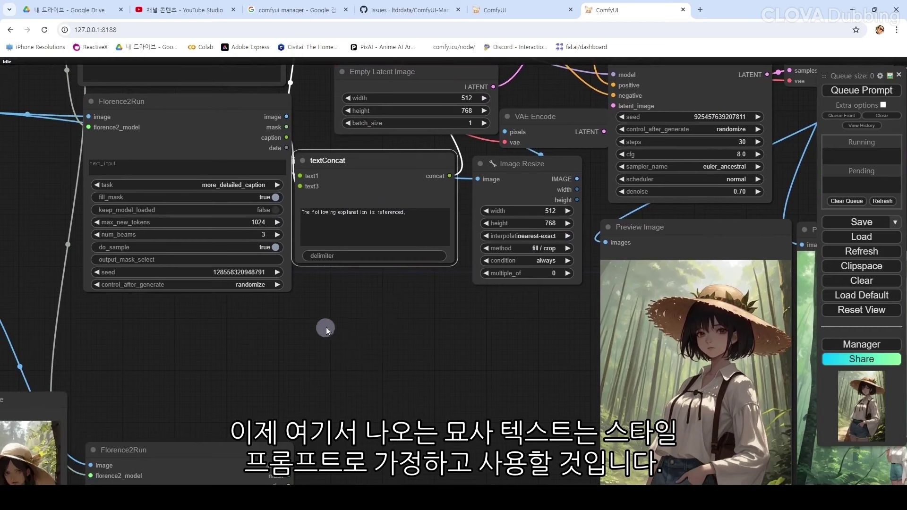
Step: Duplicate the textConcat node into the space below Image Resize and feed the original's concat output into the duplicate's text1
key("ctrl+v")
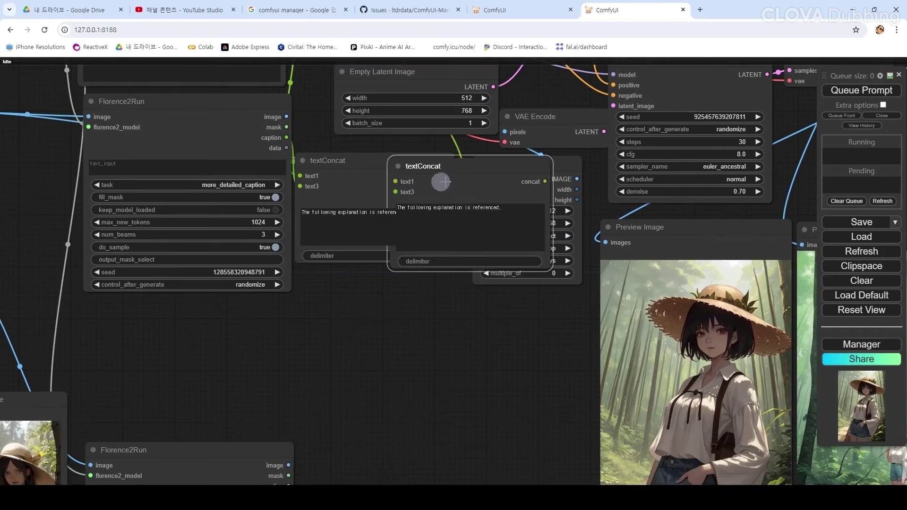
left_click_drag(441, 181, 463, 343)
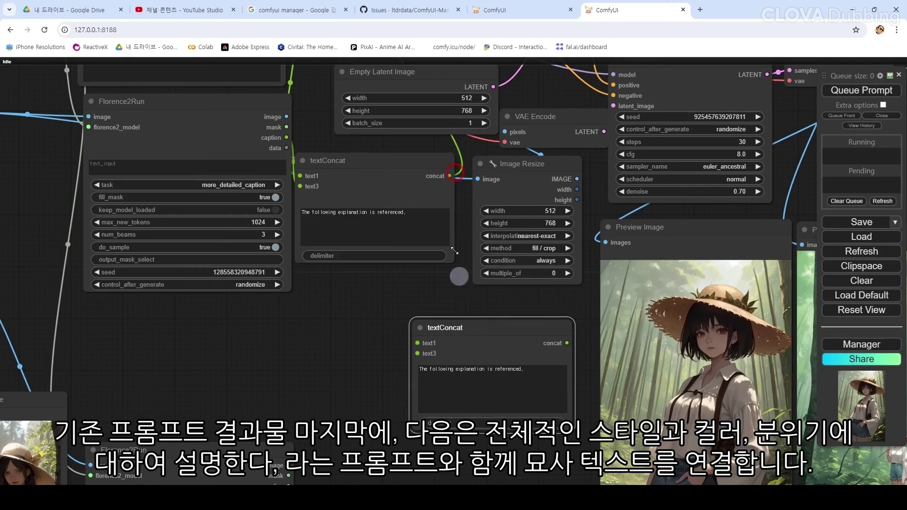
left_click_drag(449, 176, 418, 343)
Step: Set the duplicate textConcat's text to "And the following describes the overall style, colors, and atmosphere."
left_click(560, 374)
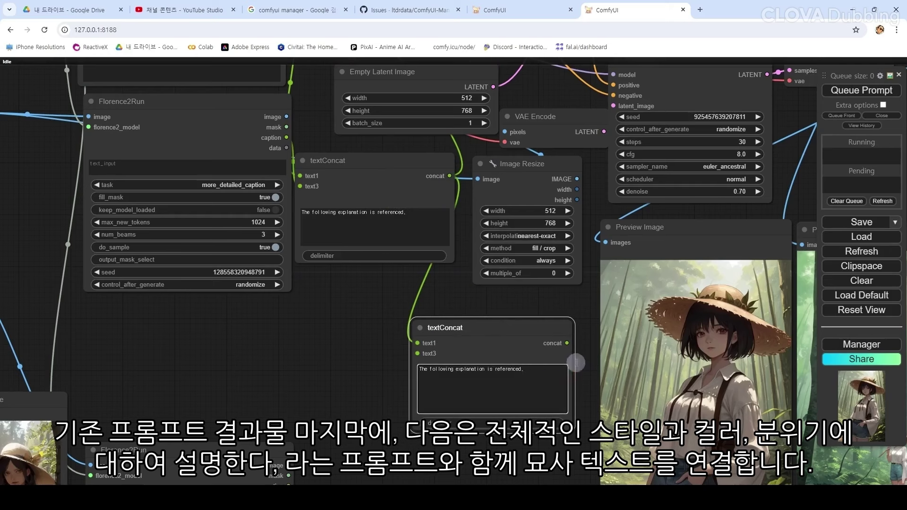
left_click_drag(520, 370, 430, 370)
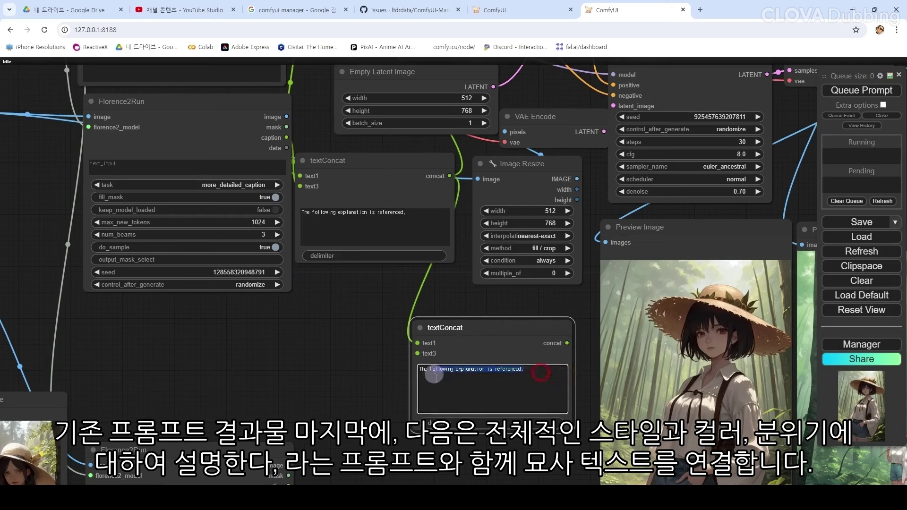
key("BackSpace")
type("following describes the overall style, colors, and atmosphere.")
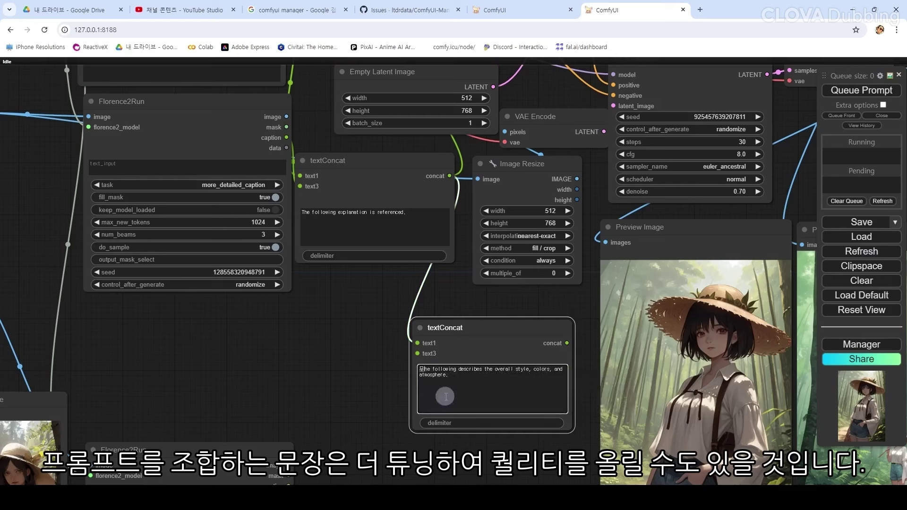
type("t")
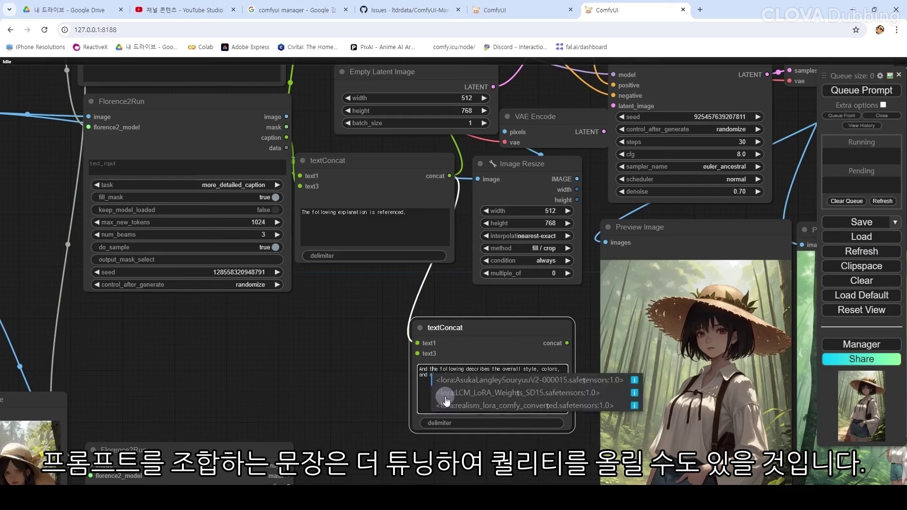
left_click(476, 376)
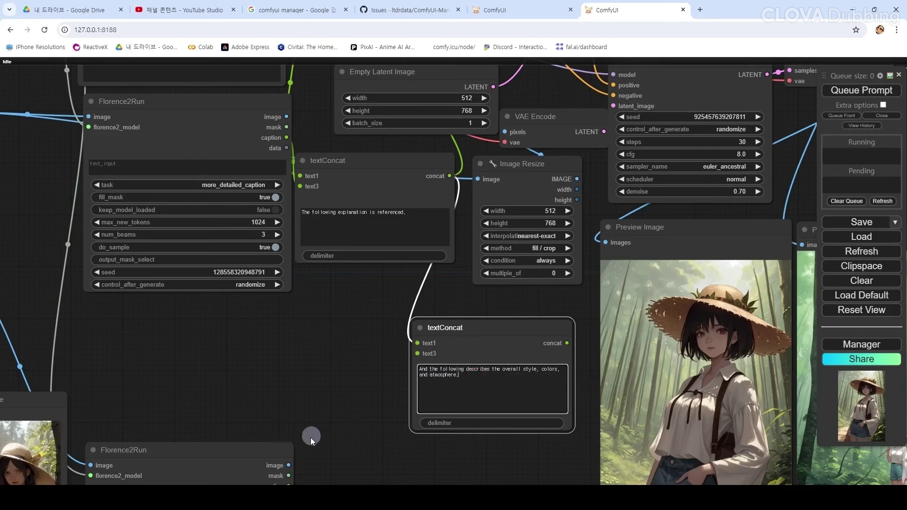
Step: Feed the second Florence2Run's caption into the duplicate textConcat's text3 and add a Show Text node for its concat output beside it
left_click_drag(308, 464, 420, 312)
left_click_drag(345, 294, 236, 401)
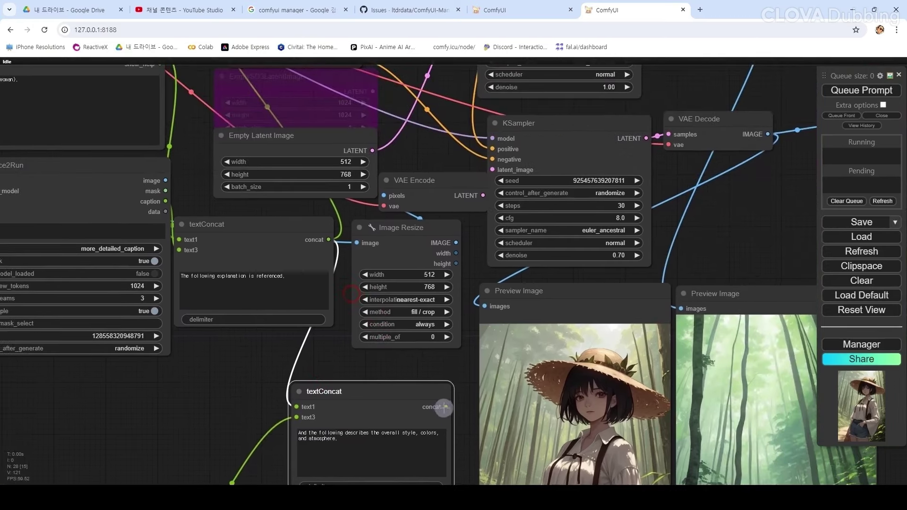
left_click_drag(444, 407, 149, 371)
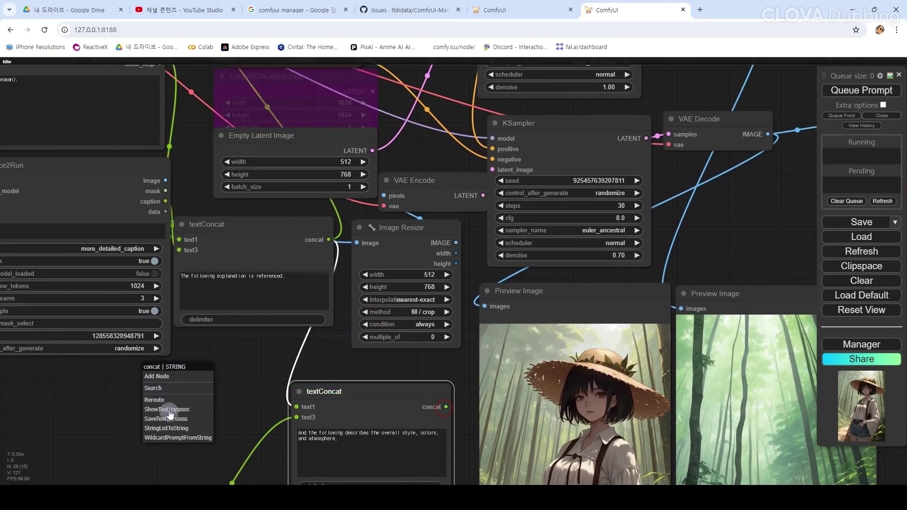
left_click(169, 411)
left_click_drag(225, 368, 172, 392)
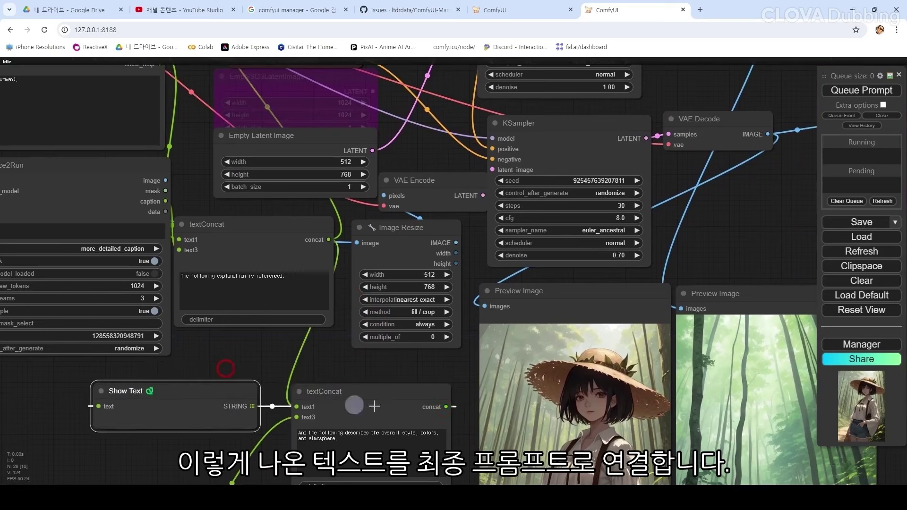
Step: Connect the duplicate textConcat's concat output to the text input of the positive prompt's CLIP Text Encode node
left_click_drag(444, 407, 273, 194)
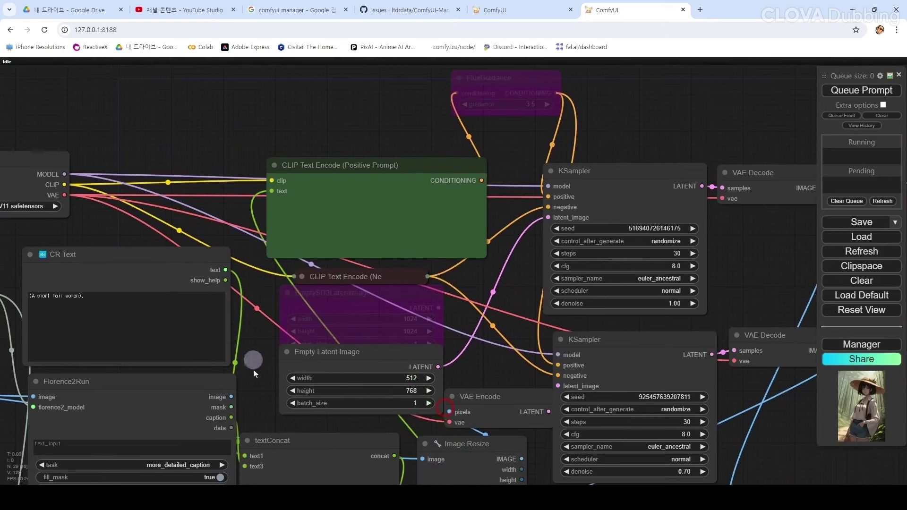
left_click_drag(258, 396, 288, 47)
scroll(336, 351, "down", 3)
left_click_drag(381, 395, 296, 402)
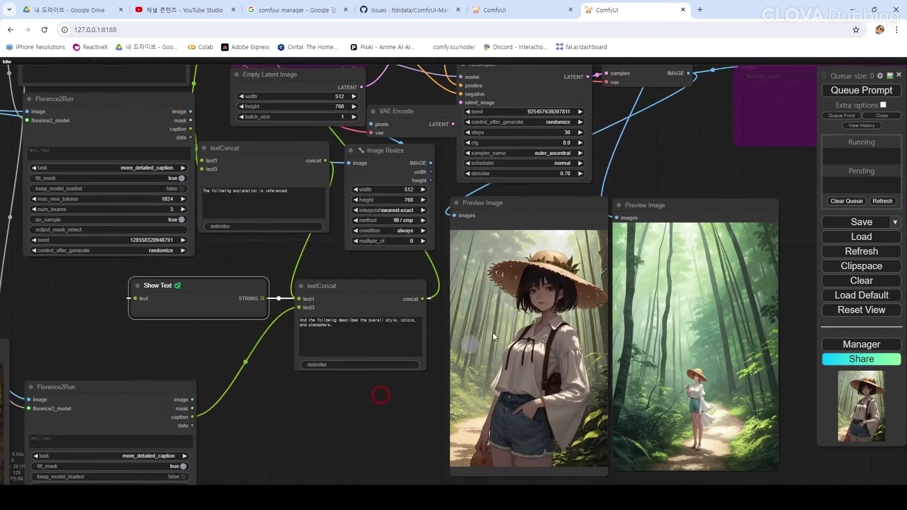
Step: Move both reference Preview Image nodes beside the second Florence2Run, below the duplicate textConcat
left_click_drag(361, 392, 485, 315)
left_click_drag(145, 260, 531, 307)
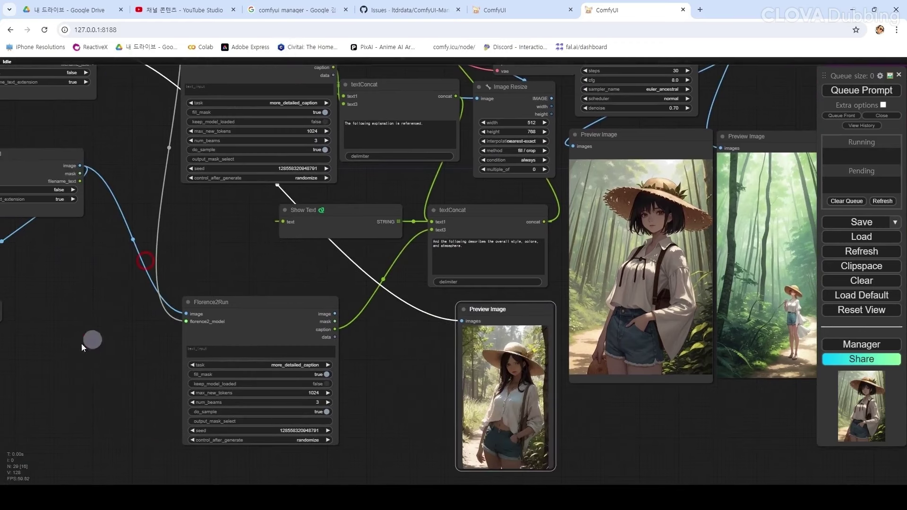
left_click_drag(75, 344, 181, 326)
left_click_drag(55, 282, 500, 286)
left_click_drag(504, 369, 259, 364)
Step: Queue the prompt and enlarge the style reference's Preview Image to match the main reference preview beside it
left_click(860, 90)
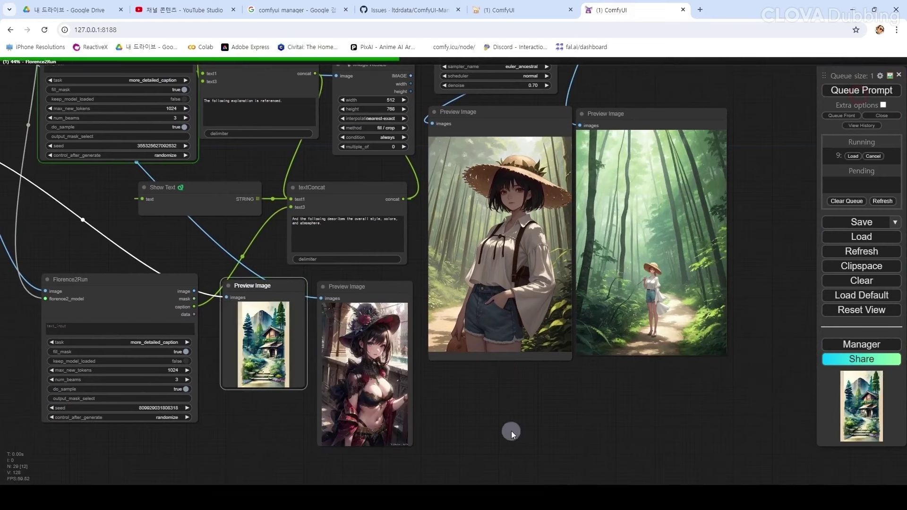
left_click_drag(304, 391, 315, 451)
left_click_drag(535, 424, 472, 445)
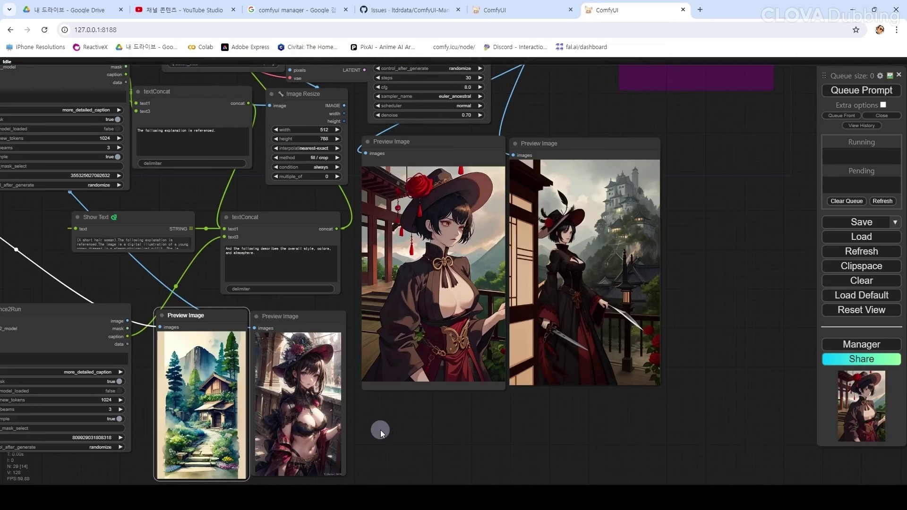
Step: Run the workflow three more times to compare results with different random references
left_click(862, 91)
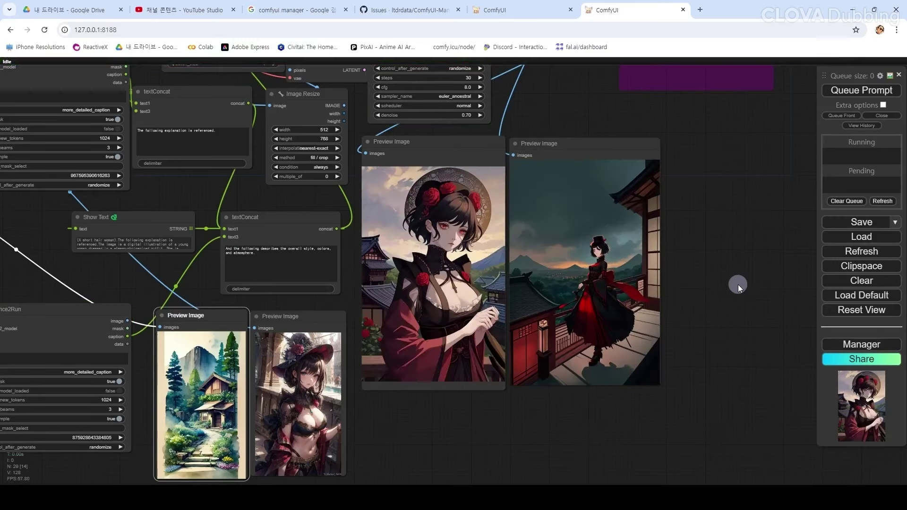
left_click(854, 91)
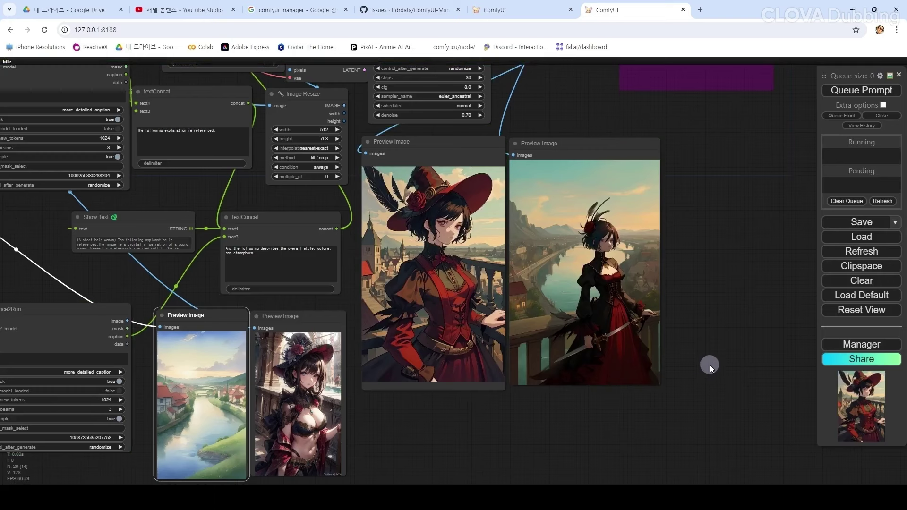
left_click(861, 90)
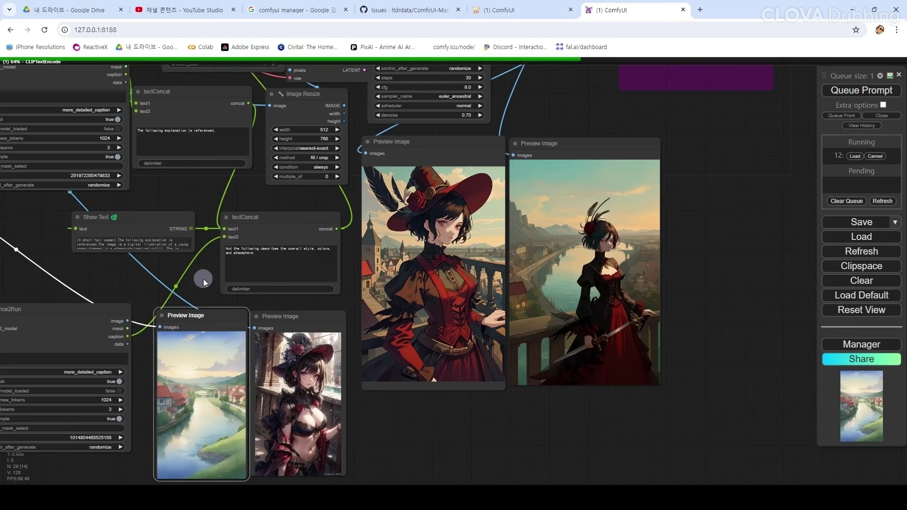
Step: Move the Show Text node beneath the generated image previews and enlarge it to fit the whole combined prompt
left_click_drag(204, 279, 161, 216)
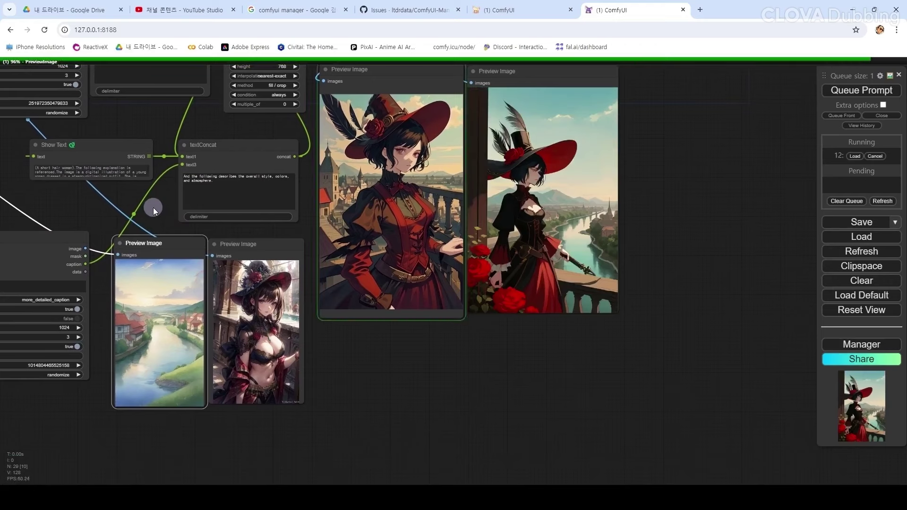
left_click_drag(122, 146, 411, 326)
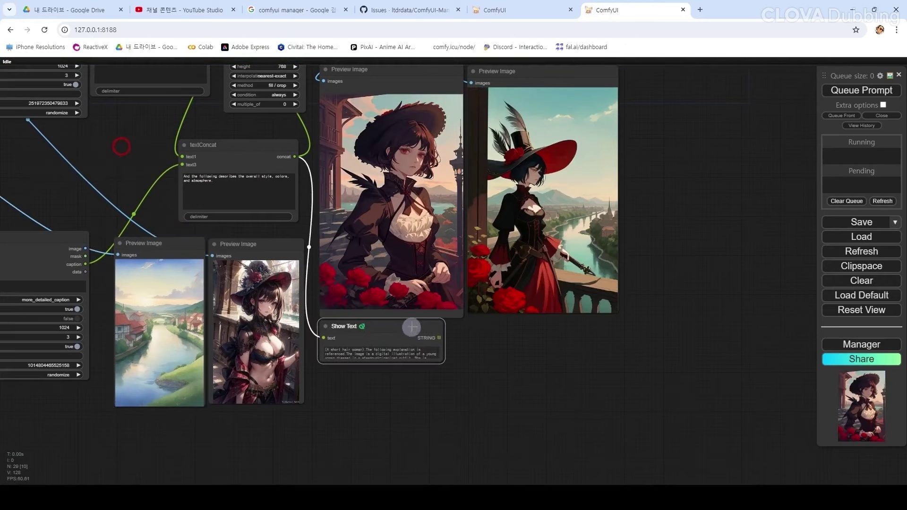
scroll(410, 421, "up", 4)
left_click_drag(410, 415, 298, 340)
left_click_drag(379, 256, 481, 431)
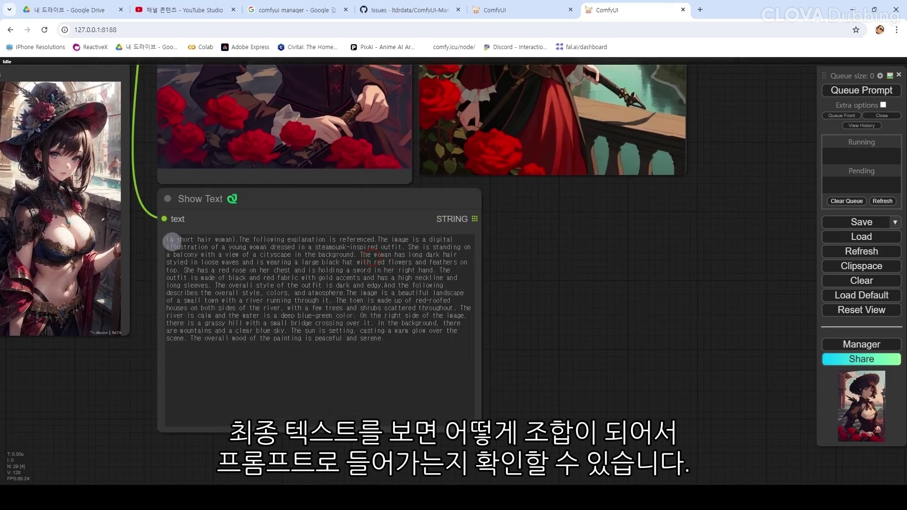
Step: Examine how the keyword, main image caption and style caption are combined in the Show Text prompt
left_click_drag(169, 239, 314, 287)
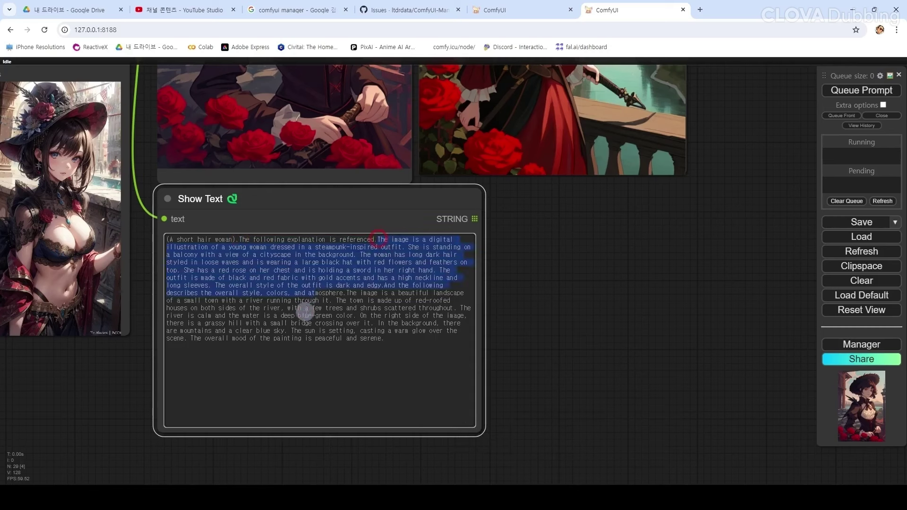
left_click(303, 314)
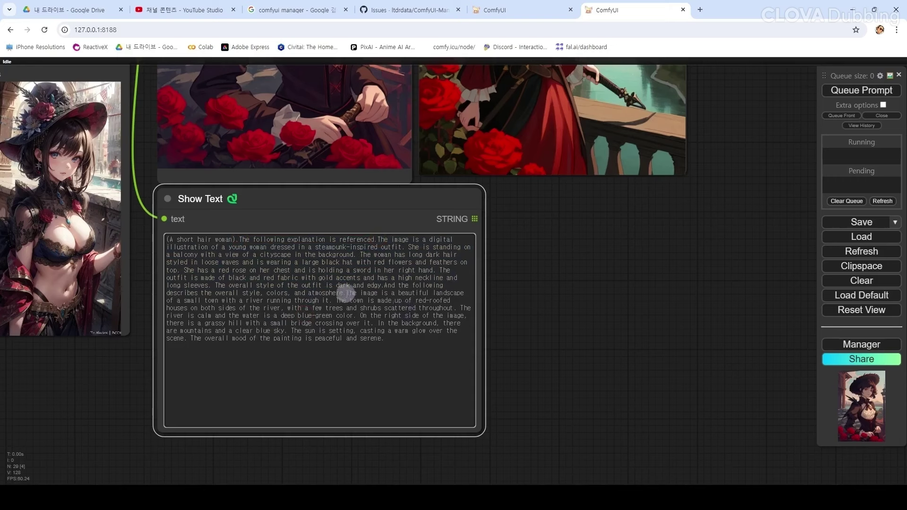
left_click_drag(383, 285, 429, 354)
left_click(430, 351)
Step: Move both Random File From Path nodes and their Image Load nodes away from the Florence2 nodes and align them in two rows
scroll(588, 297, "down", 5)
left_click_drag(619, 283, 668, 467)
left_click_drag(163, 215, 429, 339)
scroll(250, 287, "down", 3)
scroll(373, 319, "up", 3)
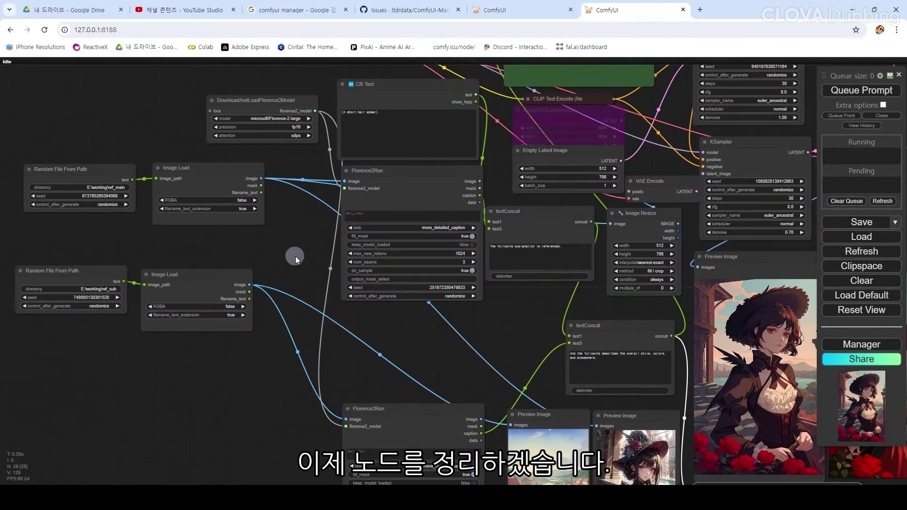
left_click_drag(296, 256, 486, 270)
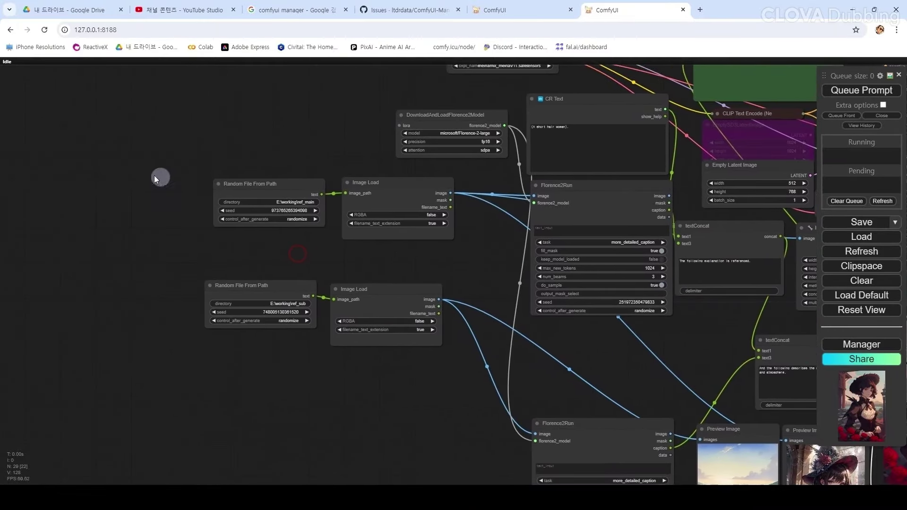
left_click_drag(267, 183, 157, 179)
left_click_drag(265, 289, 174, 265)
left_click_drag(429, 194, 327, 184)
left_click_drag(406, 293, 295, 258)
left_click_drag(195, 262, 183, 256)
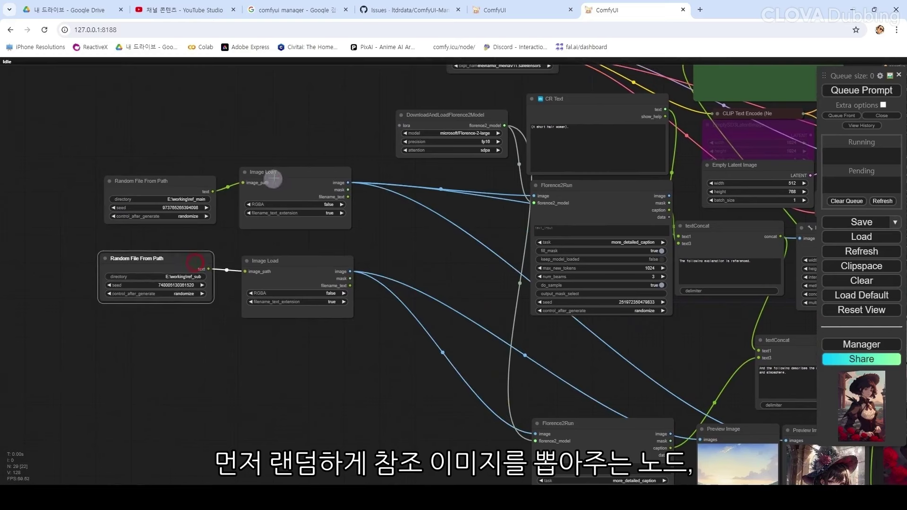
left_click_drag(273, 178, 265, 181)
left_click_drag(325, 261, 309, 265)
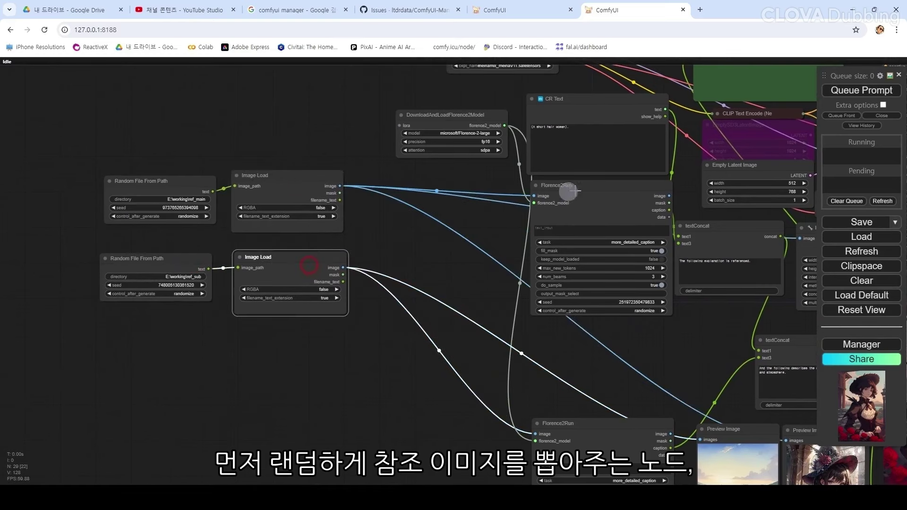
Step: Place DownloadAndLoadFlorence2Model above the Image Load nodes and stack both Florence2Run nodes next to the Image Load nodes
left_click_drag(311, 124, 373, 216)
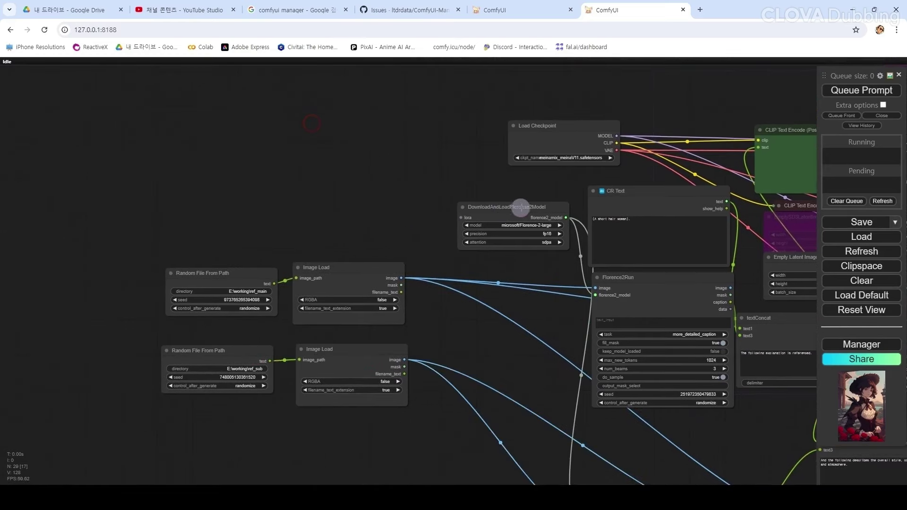
left_click_drag(520, 207, 360, 160)
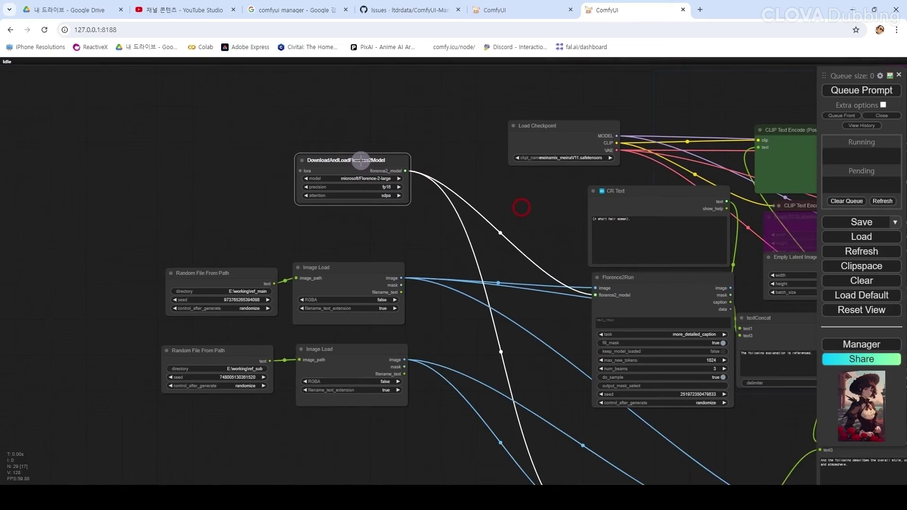
left_click_drag(632, 277, 480, 263)
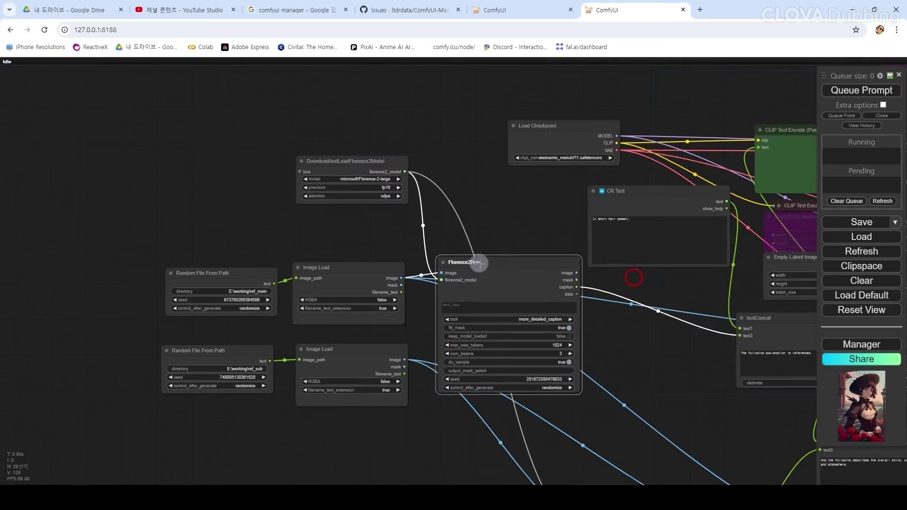
left_click_drag(658, 376, 658, 237)
left_click_drag(651, 387, 491, 297)
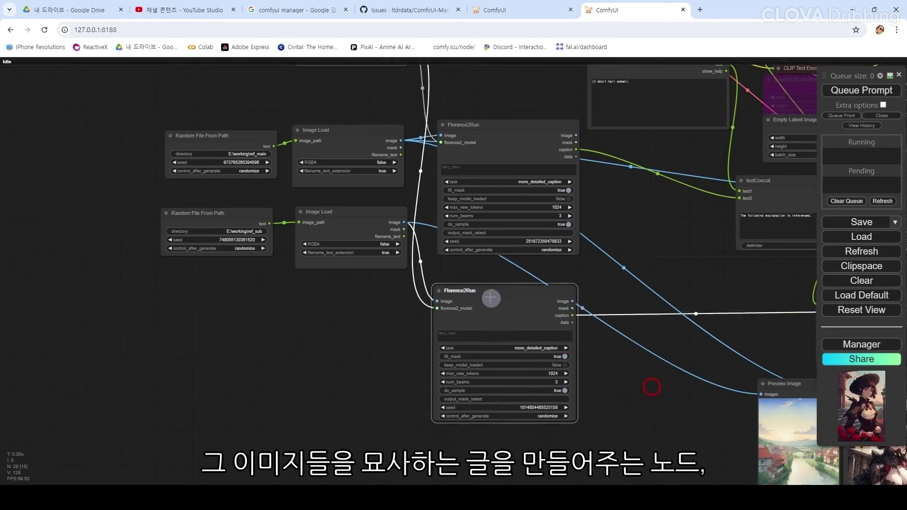
Step: Move CR Text directly above the first Florence2Run node and raise Load Checkpoint clear of it
left_click_drag(667, 225, 575, 349)
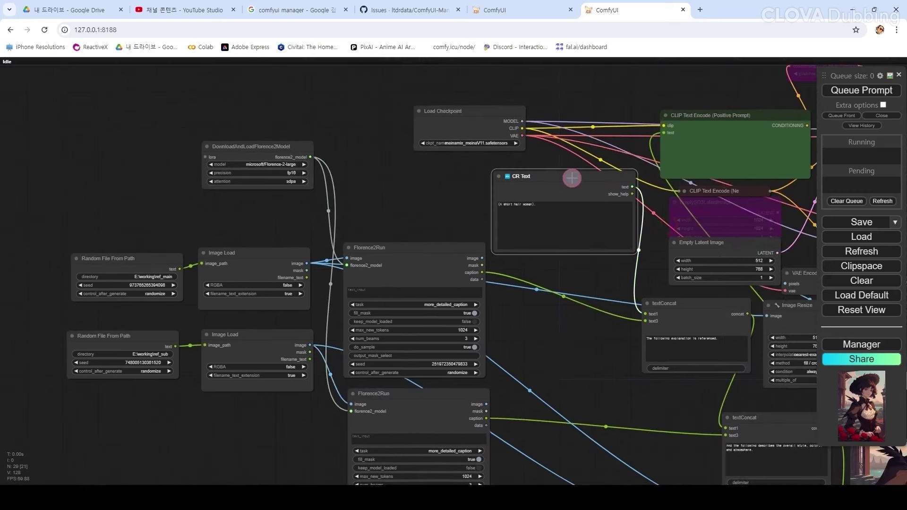
left_click_drag(571, 178, 420, 160)
left_click_drag(456, 122, 450, 75)
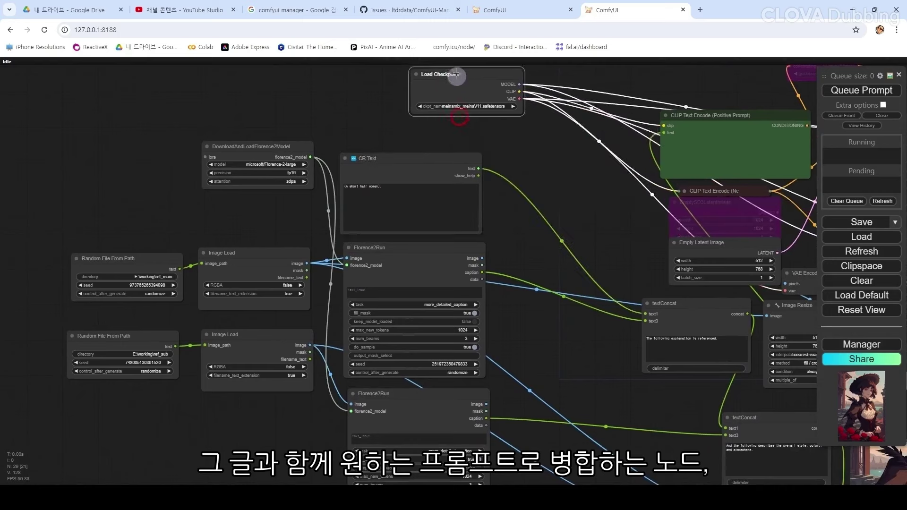
Step: Stack both textConcat nodes one above the other, next to the CR Text and Florence2Run nodes
left_click_drag(690, 309, 537, 224)
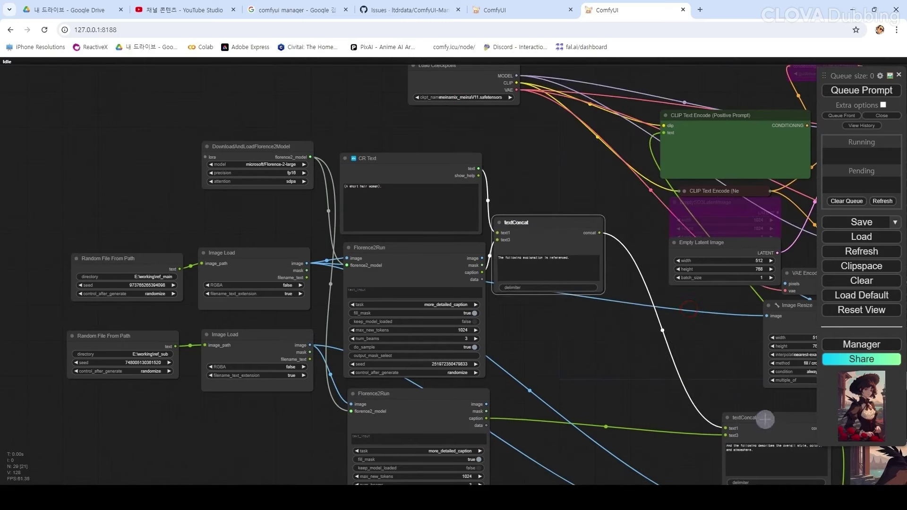
left_click_drag(746, 417, 538, 305)
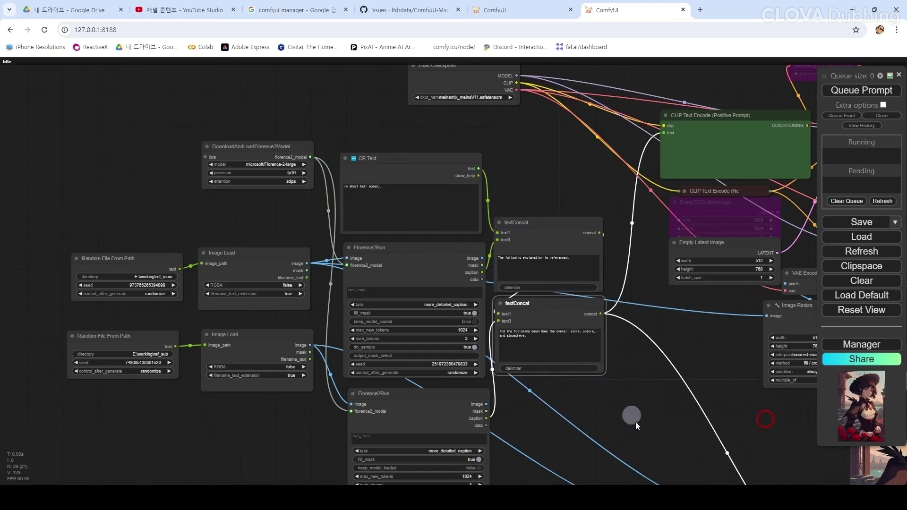
Step: Delete the two Preview Image nodes showing the reference images and the Show Text node attached to the second textConcat
left_click_drag(638, 416, 594, 229)
left_click_drag(665, 310, 584, 308)
key("Delete")
left_click_drag(673, 366, 552, 354)
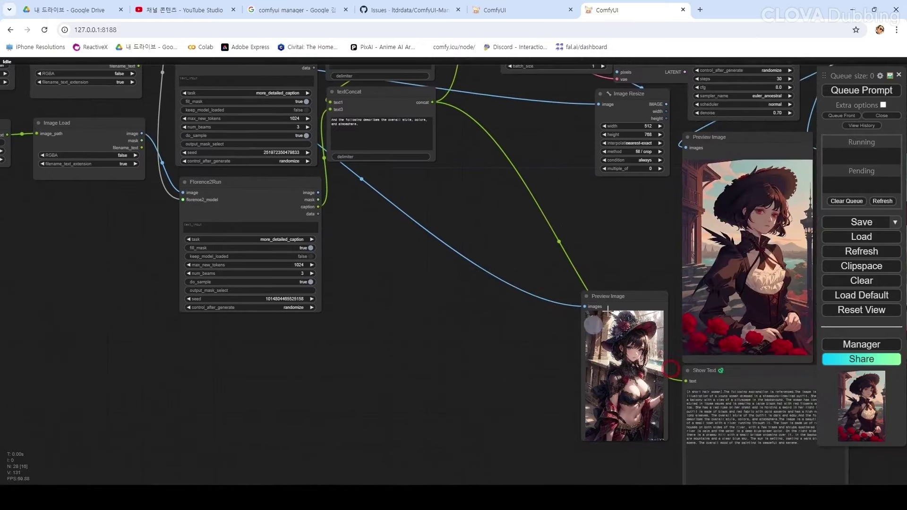
left_click_drag(617, 302, 530, 311)
key("Delete")
left_click_drag(526, 201, 644, 438)
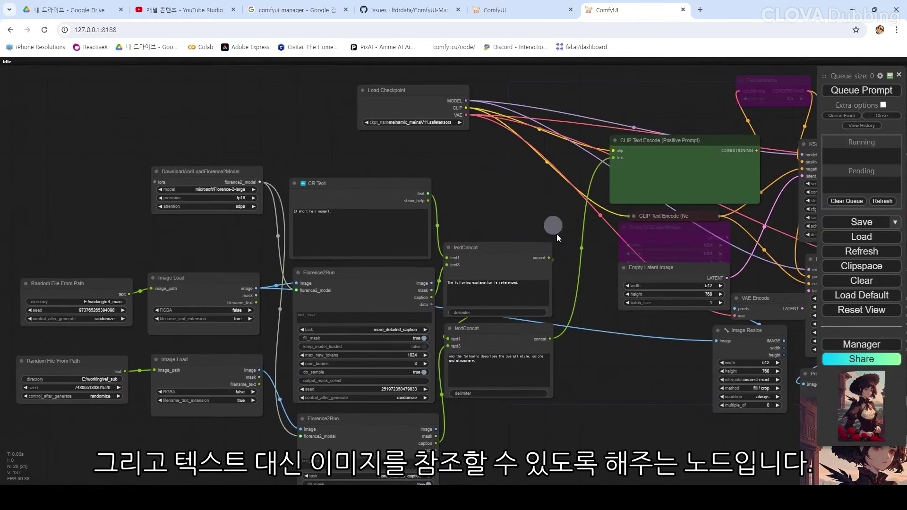
Step: Move Image Resize directly below the second textConcat node and place VAE Encode beside it
left_click_drag(597, 382, 486, 410)
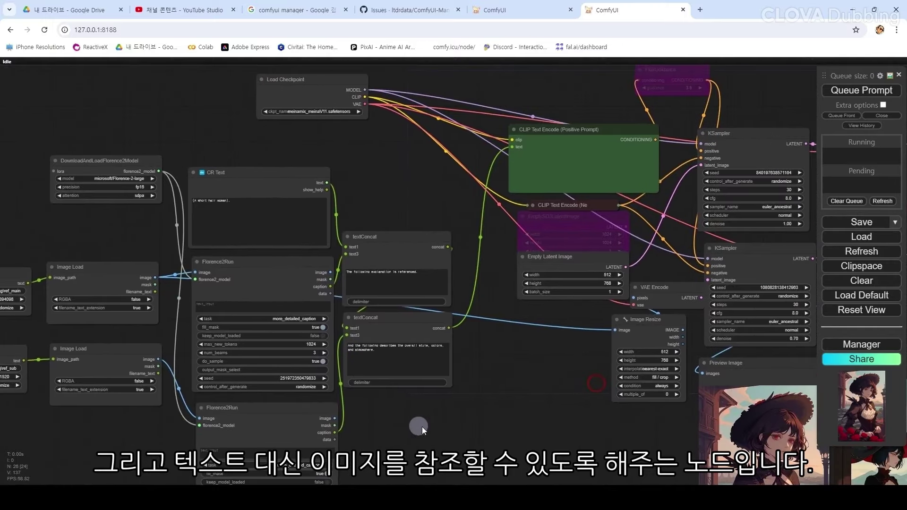
left_click_drag(647, 325, 493, 335)
left_click_drag(675, 293, 627, 341)
left_click_drag(595, 405, 626, 336)
left_click_drag(582, 300, 471, 370)
left_click_drag(695, 300, 544, 362)
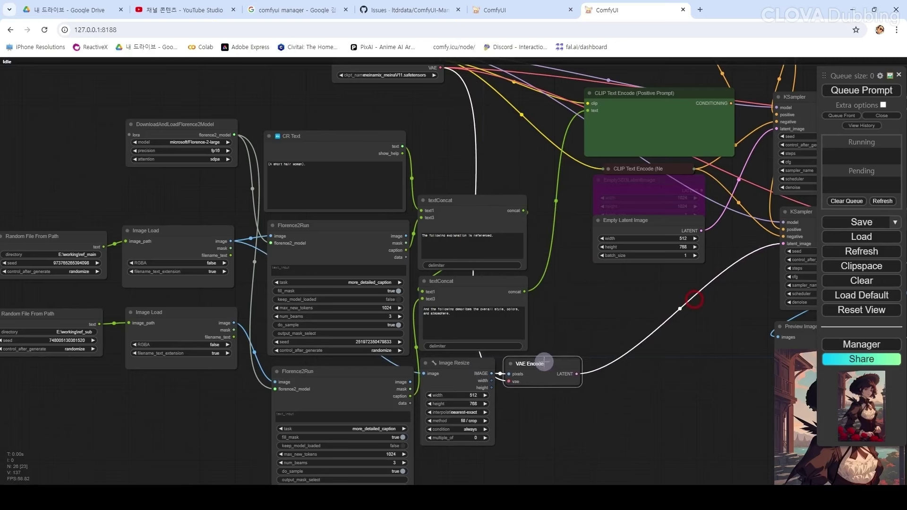
Step: Select and copy the whole node group from Random File From Path and DownloadAndLoadFlorence2Model through textConcat, Image Resize and VAE Encode
left_click_drag(663, 383, 600, 403)
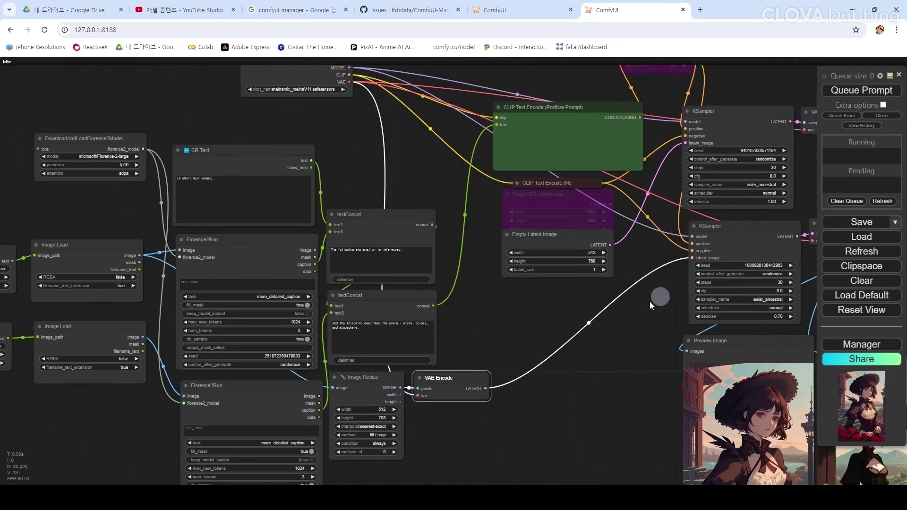
left_click_drag(614, 344, 631, 370)
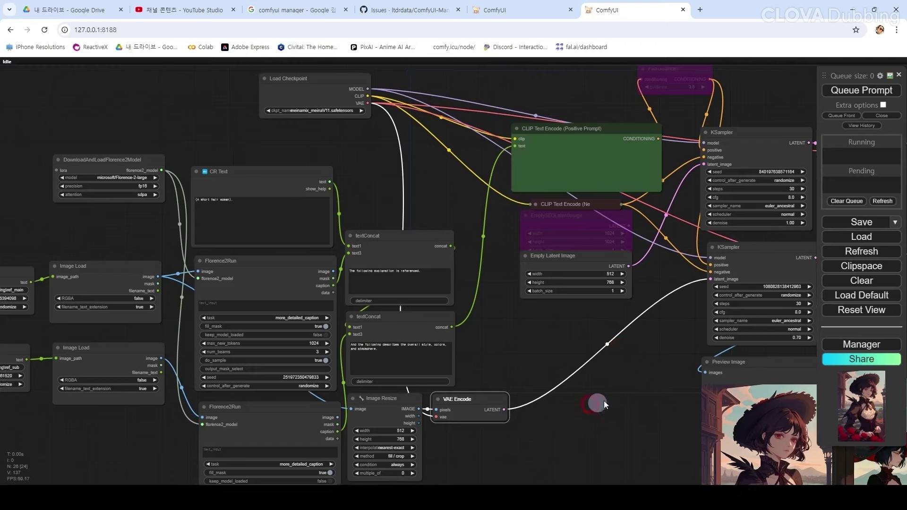
scroll(310, 223, "up", 3)
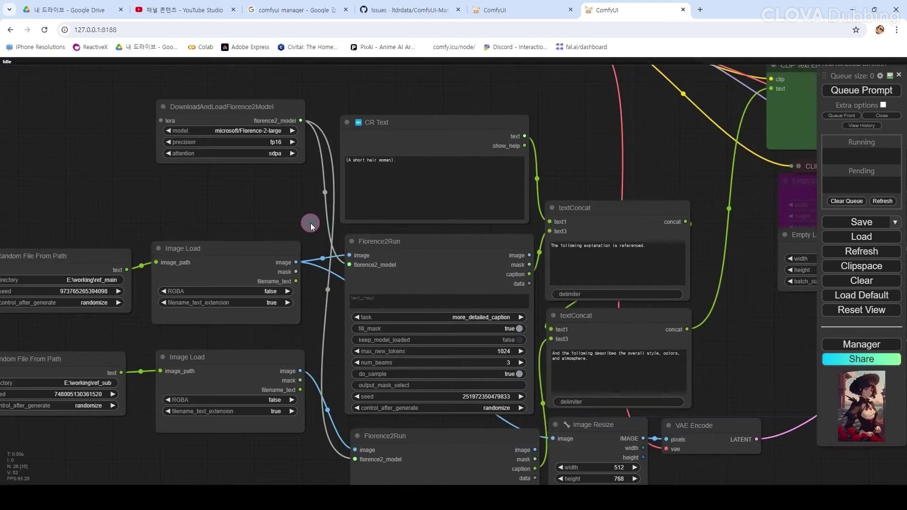
scroll(310, 223, "down", 3)
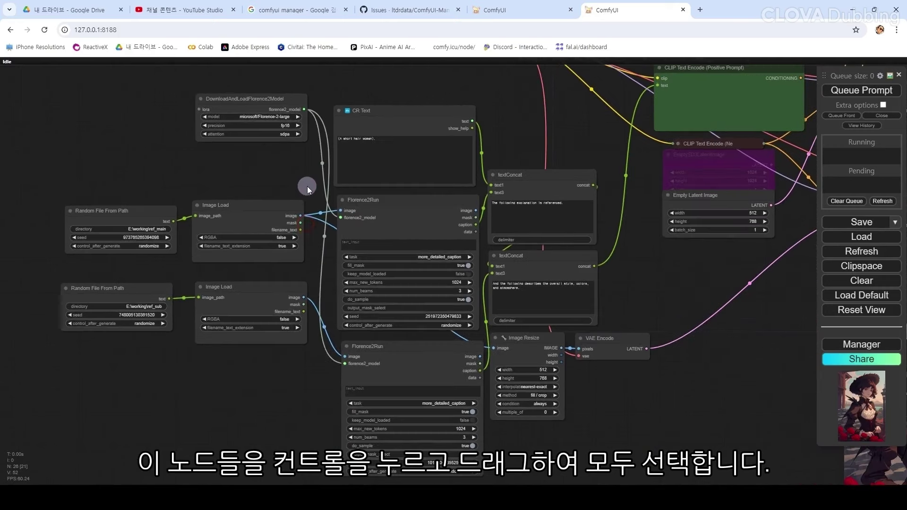
left_click_drag(98, 105, 636, 480)
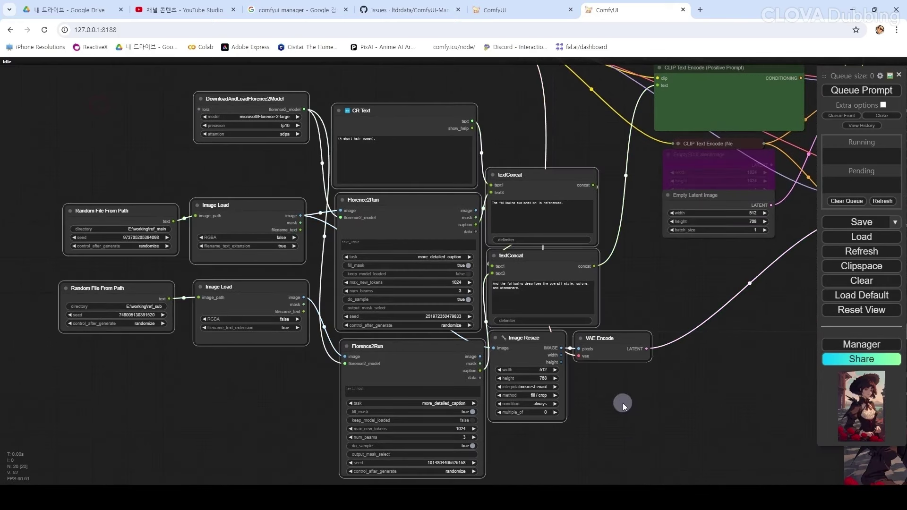
Step: Switch to the ComfyUI tab with the Flux-Dev workflow, paste the copied nodes and move them onto the empty canvas before Load Diffusion Model
left_click(526, 14)
left_click_drag(538, 291, 195, 362)
scroll(367, 350, "up", 4)
left_click_drag(381, 276, 362, 414)
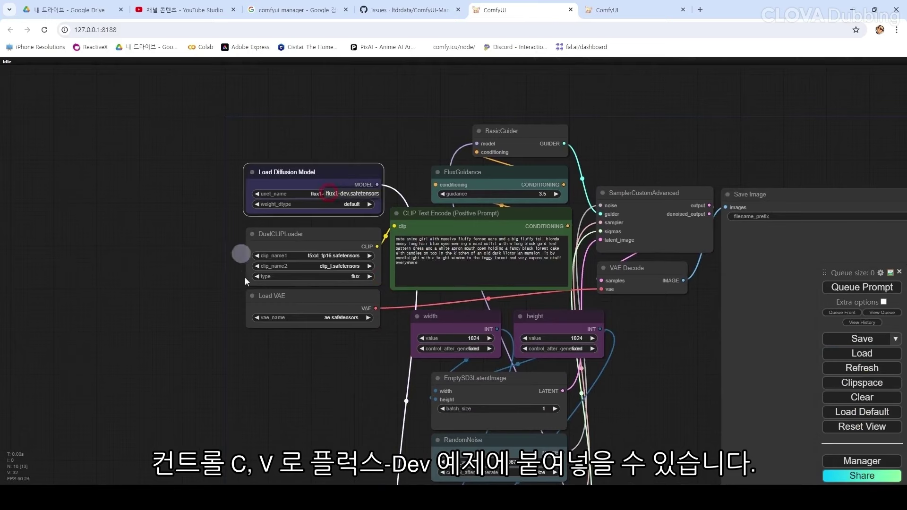
left_click_drag(351, 364, 445, 297)
scroll(356, 305, "down", 1)
left_click_drag(356, 305, 438, 284)
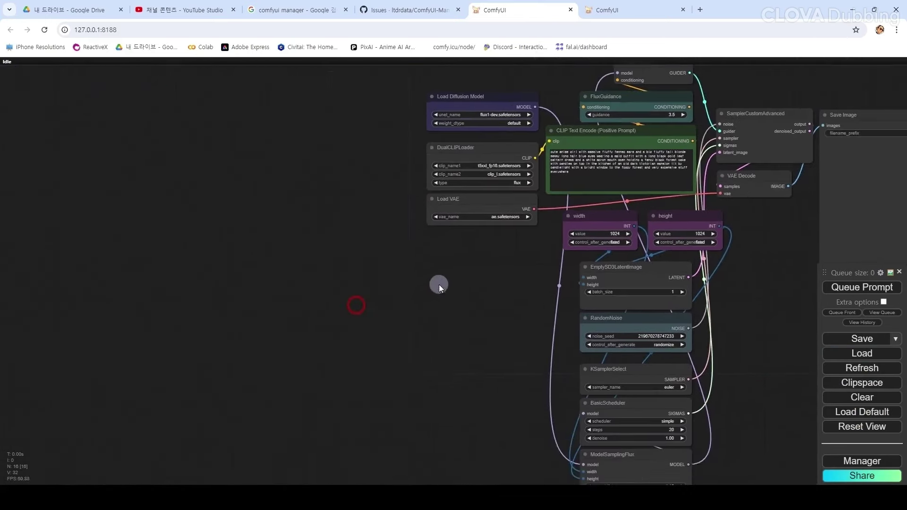
left_click_drag(282, 277, 443, 246)
key("ctrl+v")
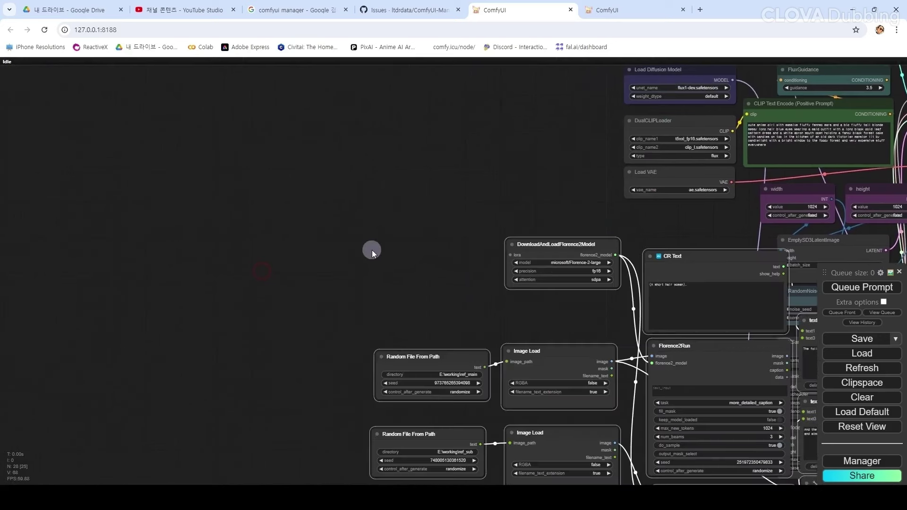
left_click_drag(552, 245, 244, 155)
Step: Deselect the pasted nodes and connect the Load VAE output to the vae input of VAE Encode
left_click_drag(704, 307, 393, 311)
left_click(431, 242)
scroll(393, 311, "up", 1)
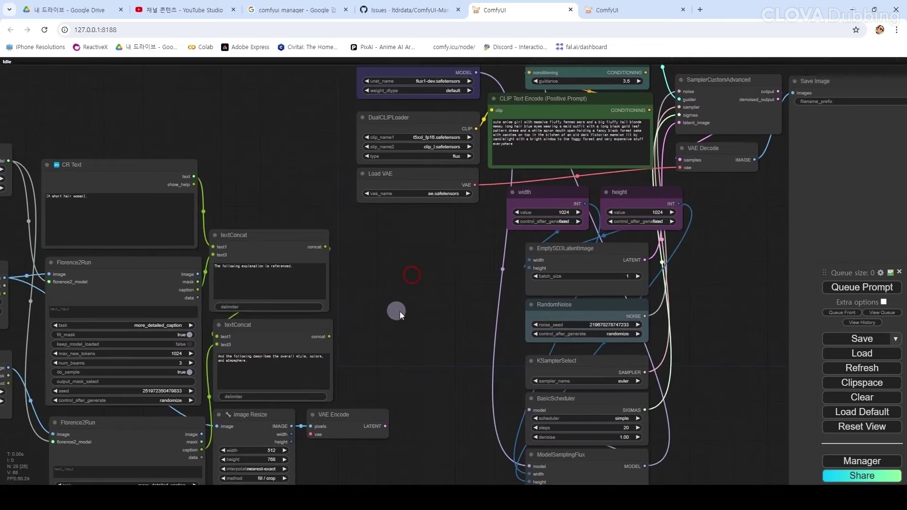
left_click_drag(474, 185, 312, 435)
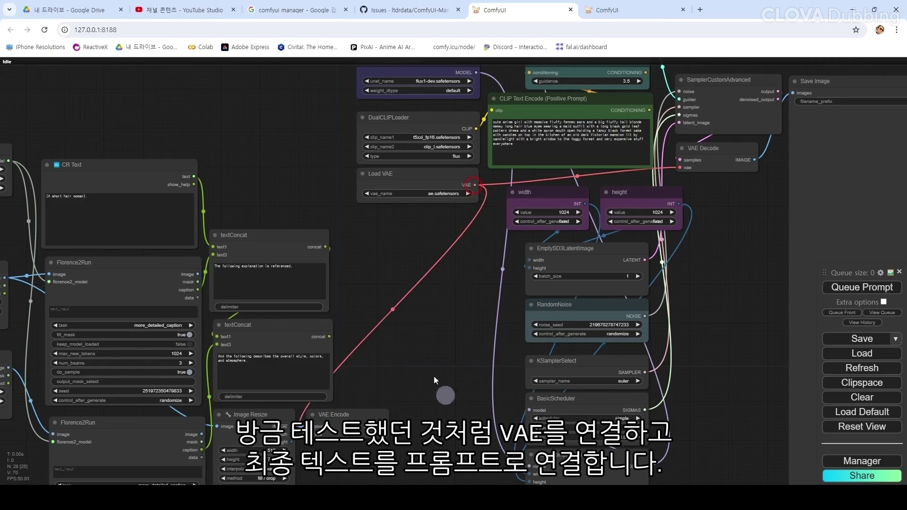
Step: Convert the text widget of CLIP Text Encode (Positive Prompt) to an input and connect the second textConcat's concat output to it
left_click(544, 97)
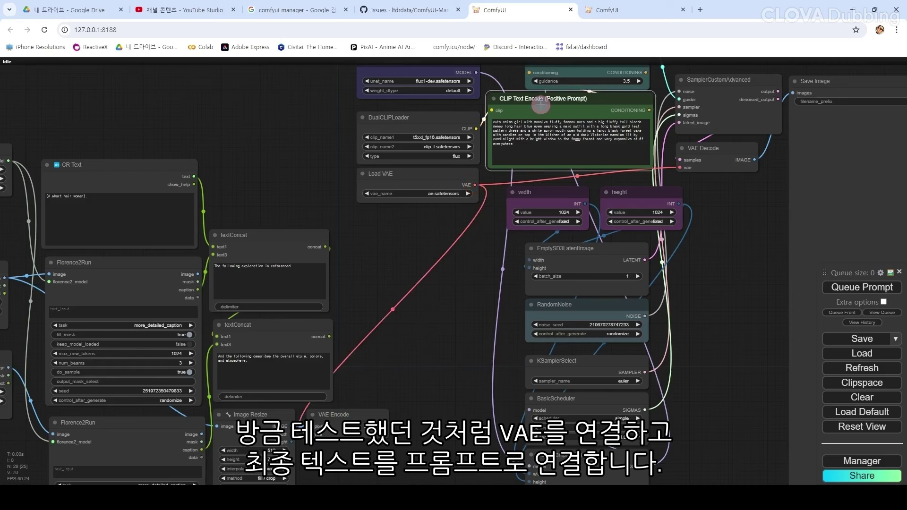
right_click(563, 104)
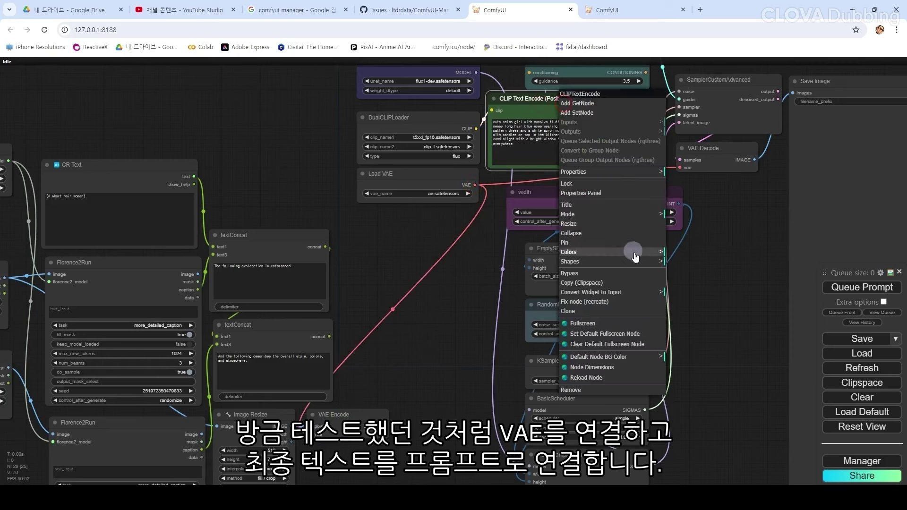
left_click(646, 292)
left_click(687, 293)
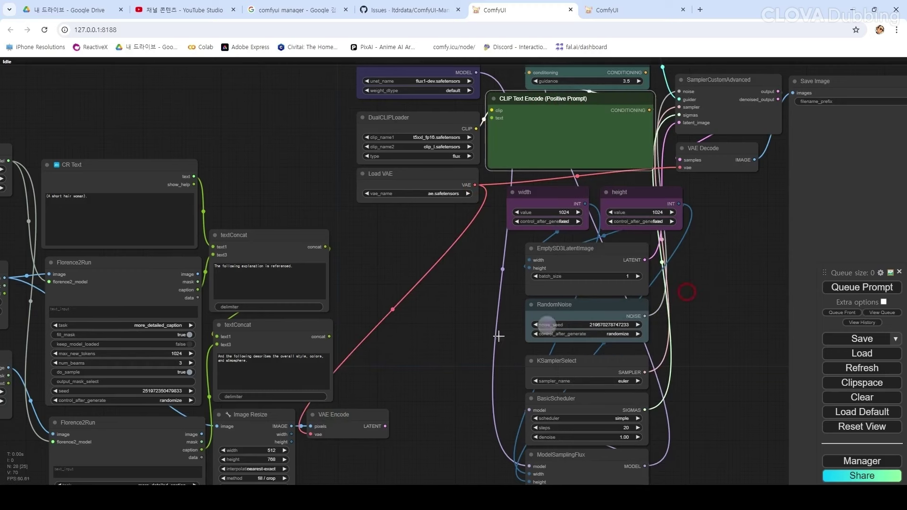
left_click_drag(330, 336, 493, 119)
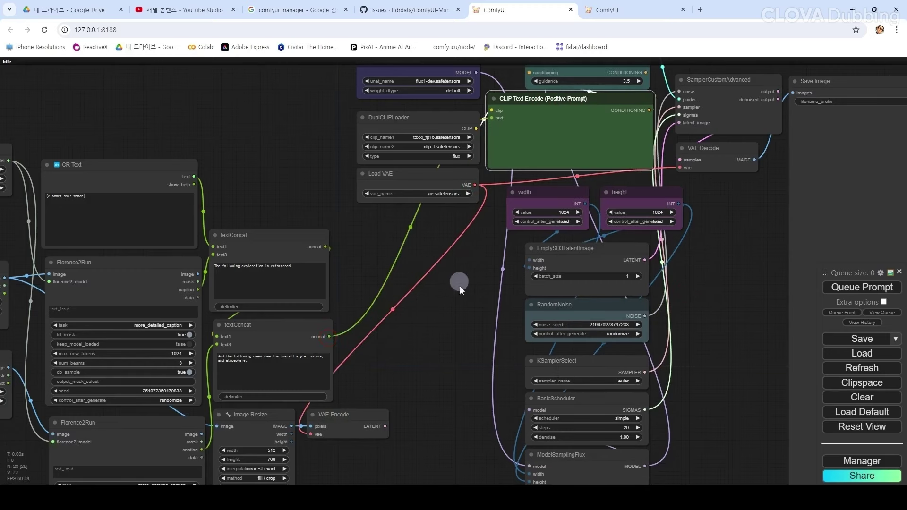
Step: Set the value of the width node above EmptySD3LatentImage to 576
left_click_drag(458, 332, 364, 319)
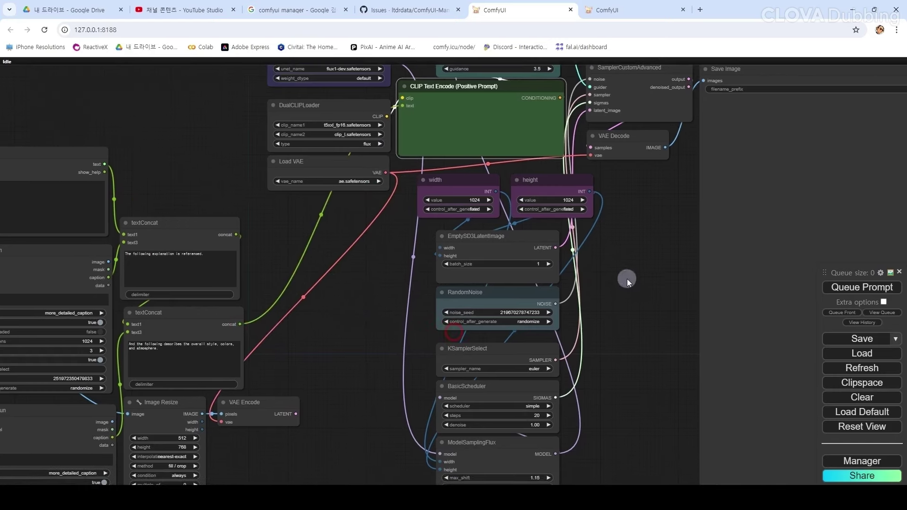
mouse_move(328, 349)
left_mouse_down()
mouse_move(348, 320)
mouse_move(496, 246)
mouse_move(588, 259)
mouse_move(347, 300)
left_mouse_up()
left_click(492, 152)
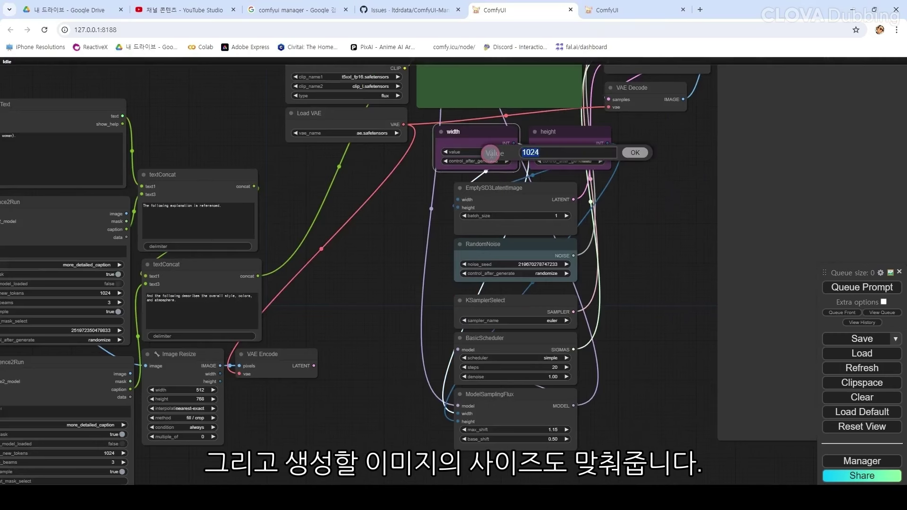
type("5")
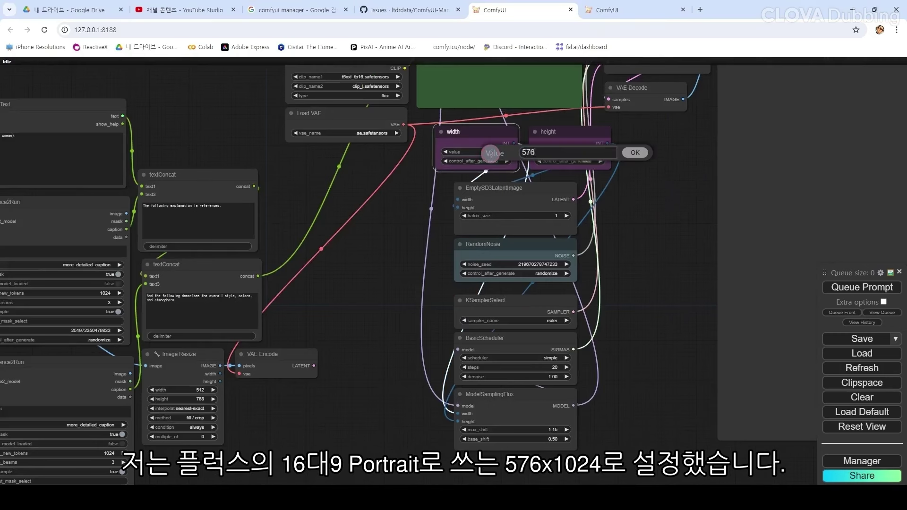
Step: Set the generation size to width 576 and height 1024, and give the Image Resize node the same 576 by 1024 size
type("76")
key("Return")
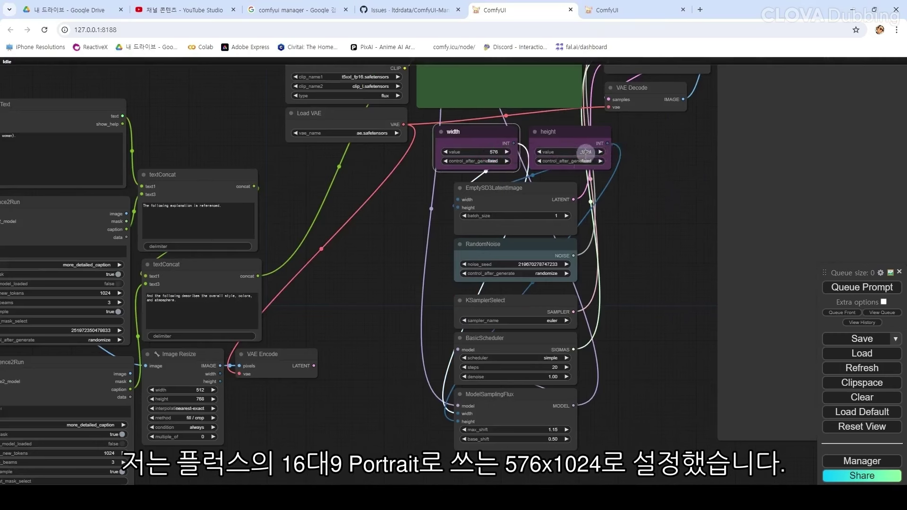
left_click(199, 391)
type("576")
key("Return")
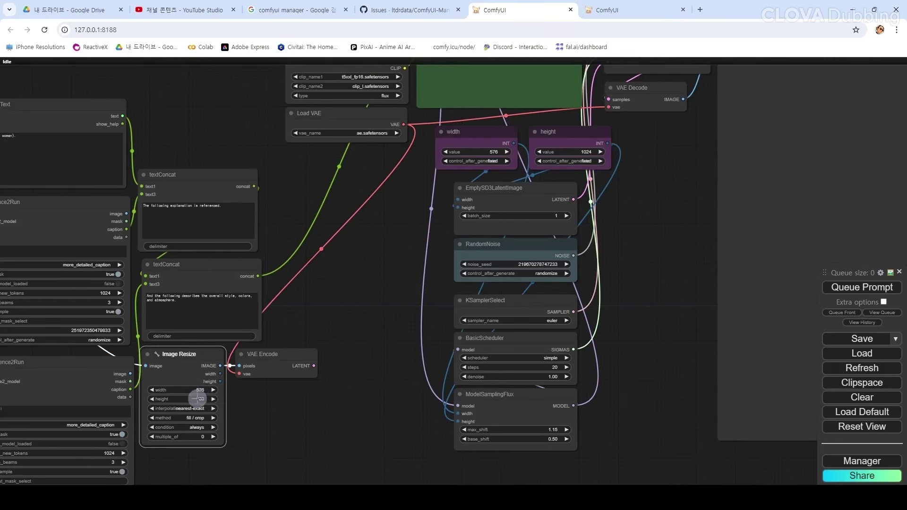
left_click(197, 399)
type("1024")
key("Return")
Step: Move the Save Image node away from the sampler and place the VAE Decode node between the two
left_click_drag(348, 384, 338, 330)
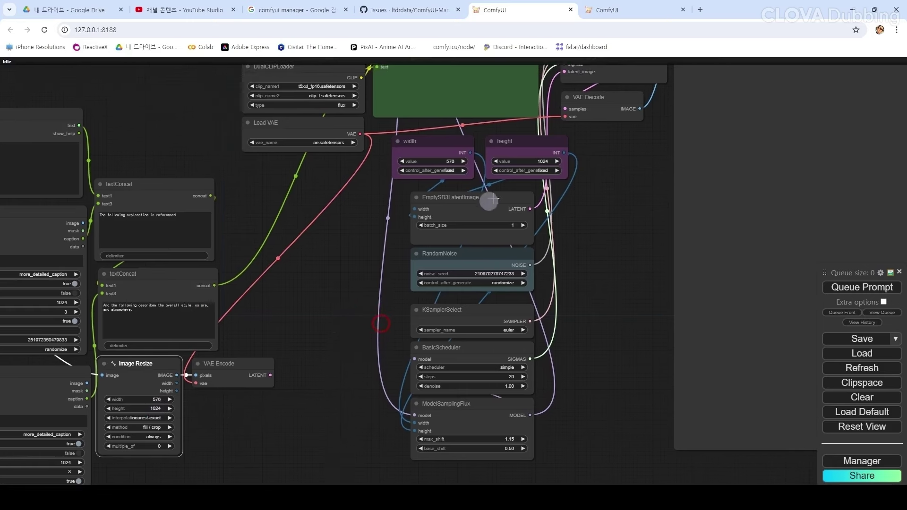
left_click(476, 410)
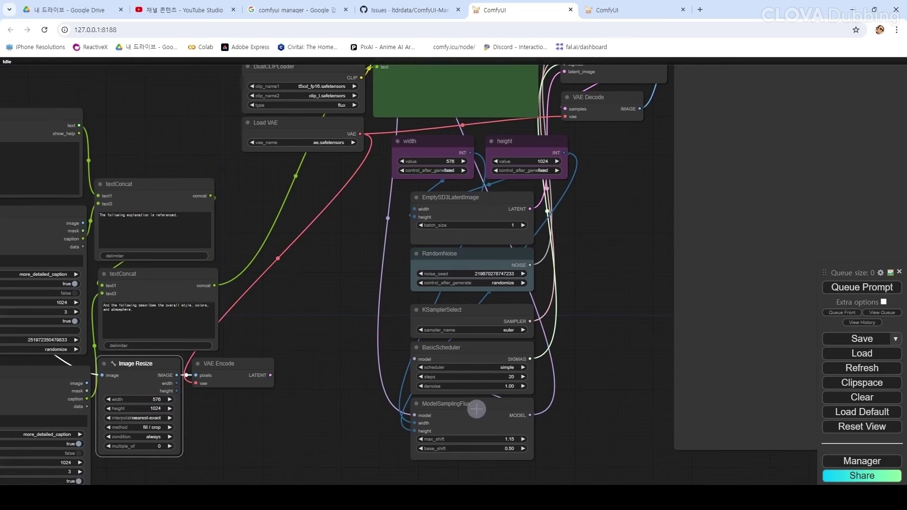
left_click_drag(590, 315, 407, 318)
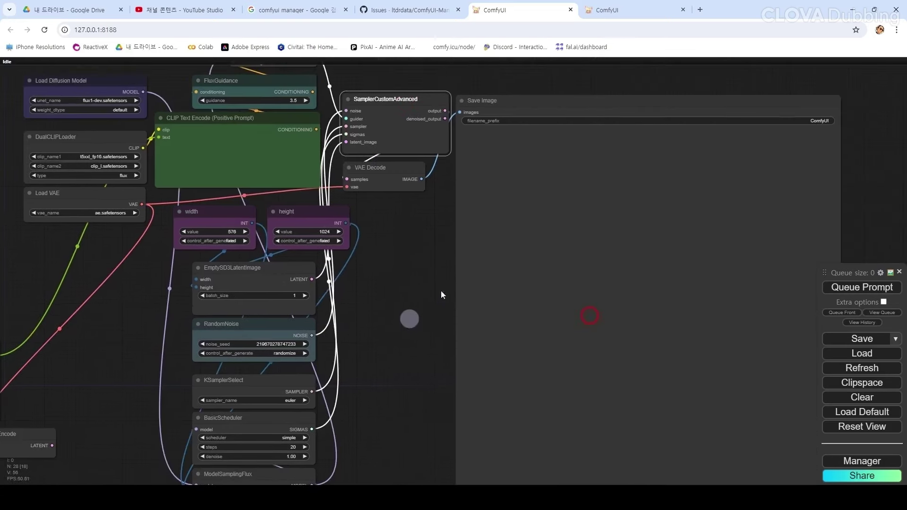
left_click_drag(501, 104, 641, 113)
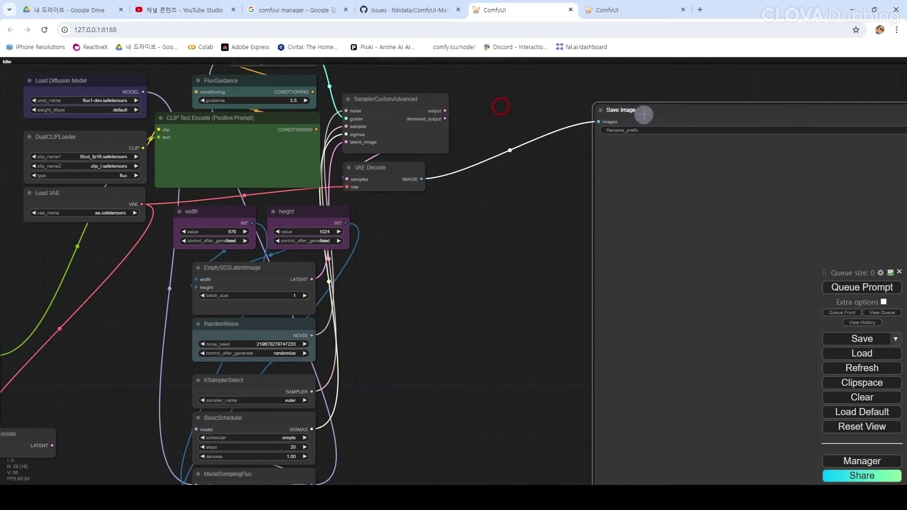
left_click_drag(384, 172, 496, 122)
Step: Set the Save Image node's filename prefix to txt and shrink the node
left_click_drag(532, 259, 240, 282)
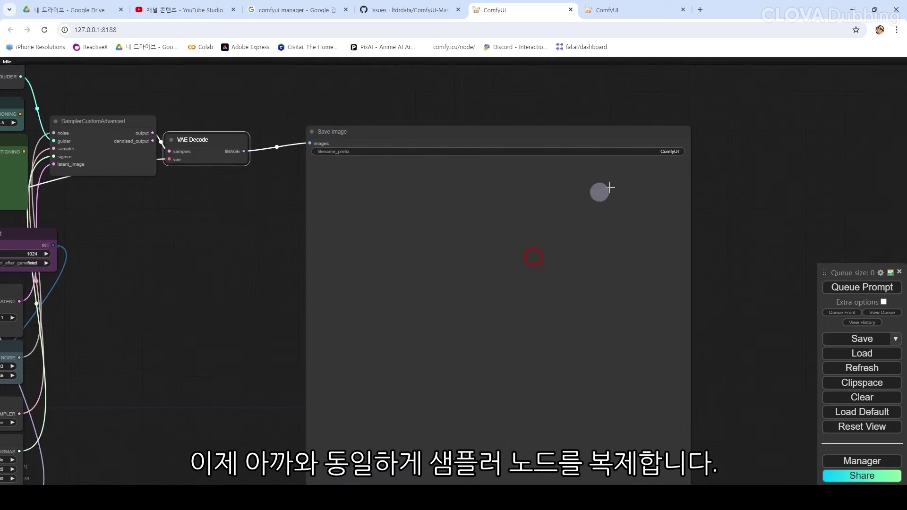
left_click(631, 151)
type("flux")
key("Return")
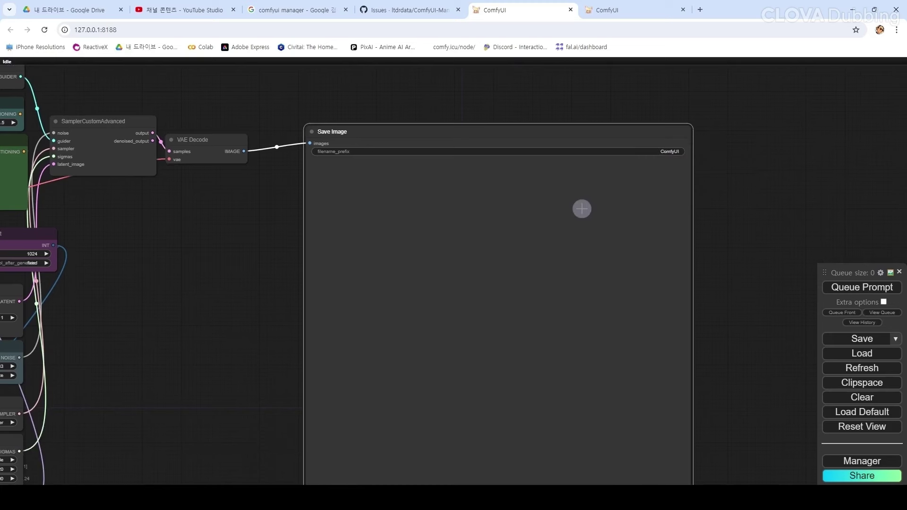
left_click_drag(757, 357, 806, 222)
left_click_drag(739, 415, 523, 129)
Step: Duplicate the SamplerCustomAdvanced node and place the copy below the original and its VAE Decode node
left_click_drag(418, 207, 642, 393)
left_click_drag(461, 318, 512, 259)
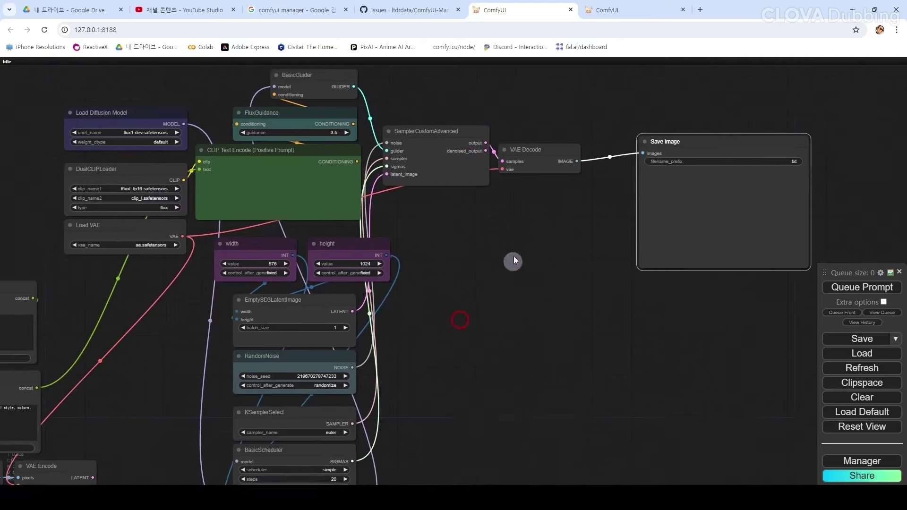
left_click(424, 123)
key("ctrl+c")
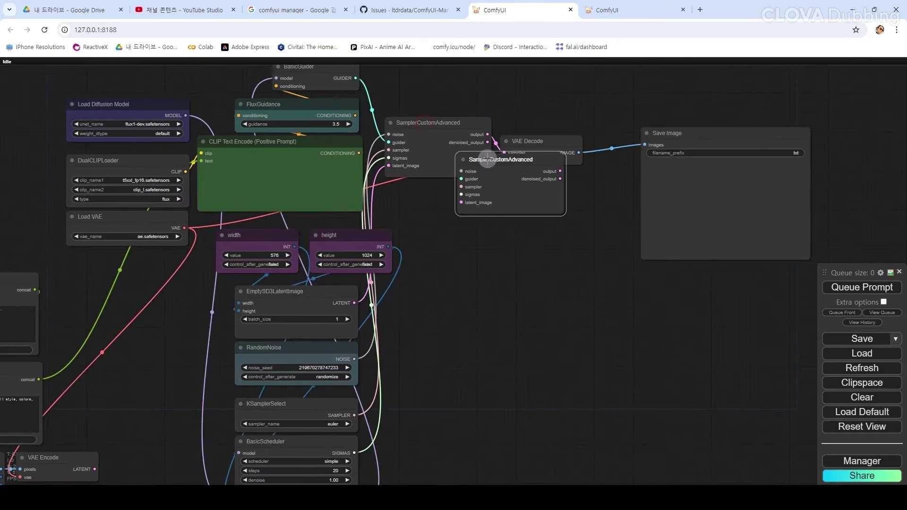
key("ctrl+v")
left_click_drag(487, 159, 474, 202)
Step: Connect the copied sampler to BasicGuider, RandomNoise, KSamplerSelect and BasicScheduler, and feed its latent_image from the reference image's VAE Encode
left_click_drag(358, 80, 461, 226)
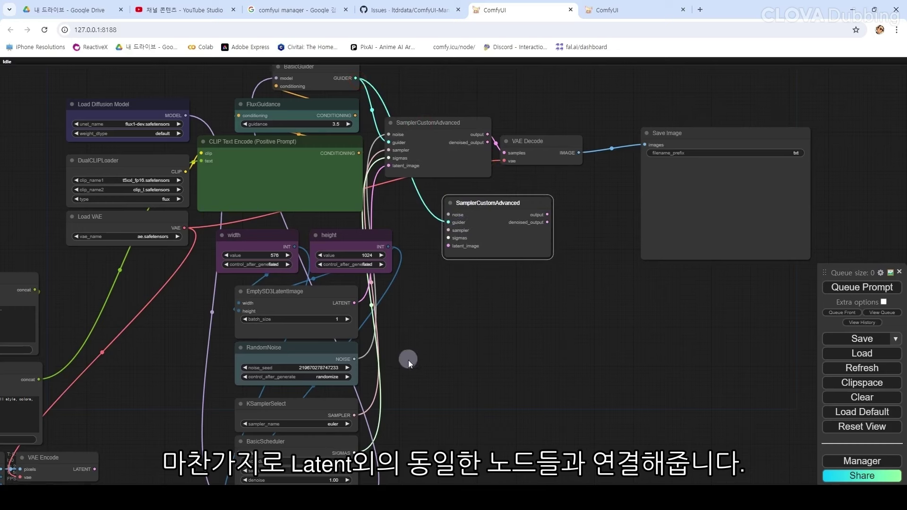
left_click_drag(355, 359, 449, 215)
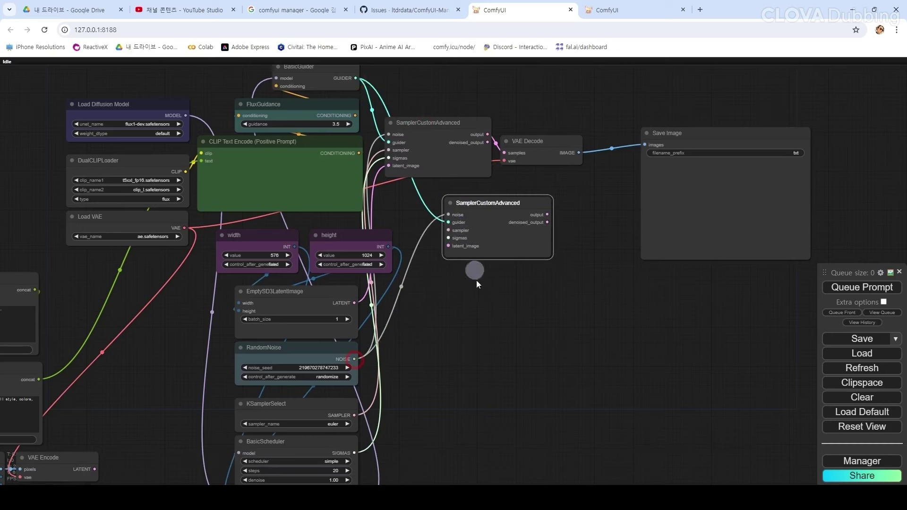
left_click_drag(439, 350, 437, 319)
left_click_drag(354, 384, 453, 198)
left_click_drag(353, 421, 454, 207)
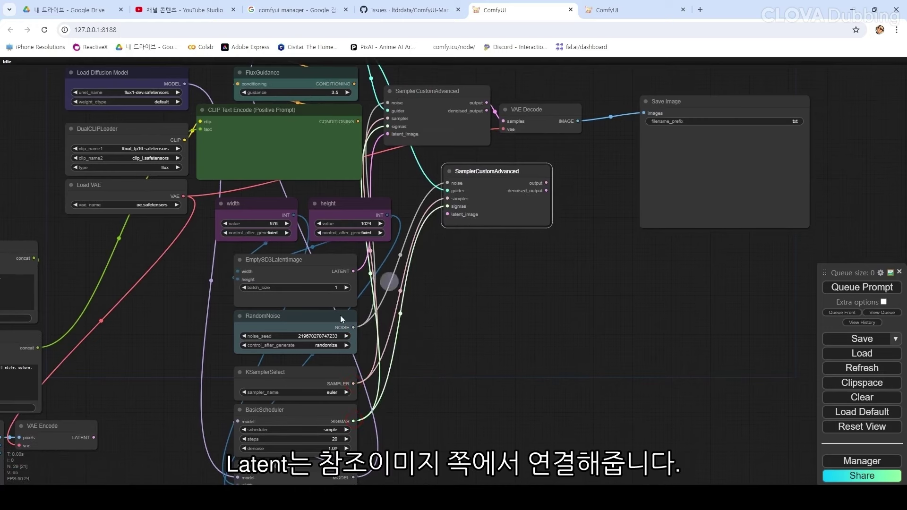
left_click_drag(94, 437, 447, 214)
Step: Add a second VAE Decode node from the copied sampler's output and connect its vae input to Load VAE
left_click_drag(579, 298, 513, 307)
left_click_drag(481, 191, 482, 239)
left_click(487, 283)
left_click_drag(400, 310, 462, 311)
left_click_drag(184, 208, 547, 263)
Step: Duplicate the Save Image node below the second VAE Decode and connect that decoder's image output to it
left_click_drag(603, 334, 397, 310)
left_click_drag(523, 91, 356, 279)
left_click_drag(454, 233, 425, 311)
Step: Set the copied Save Image node's filename prefix to i2i and move the txt Save Image node beside it
left_click(496, 289)
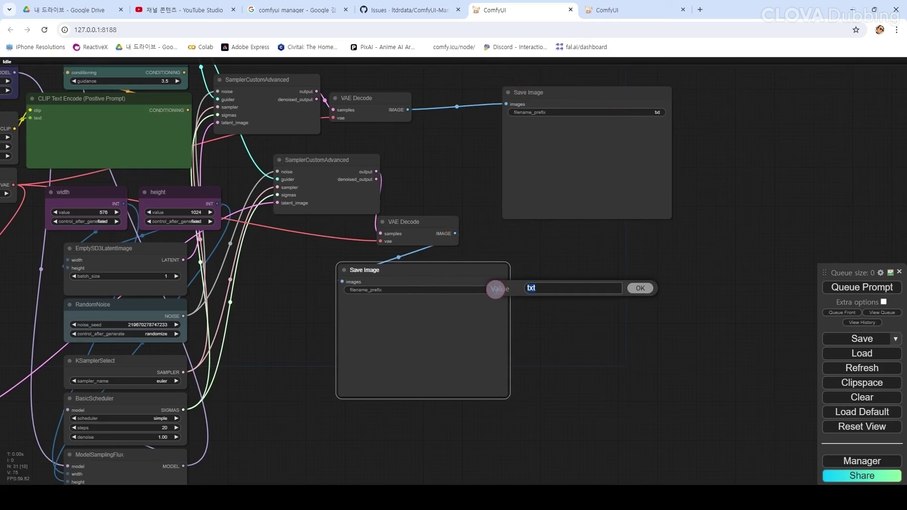
type("i2i")
key("Return")
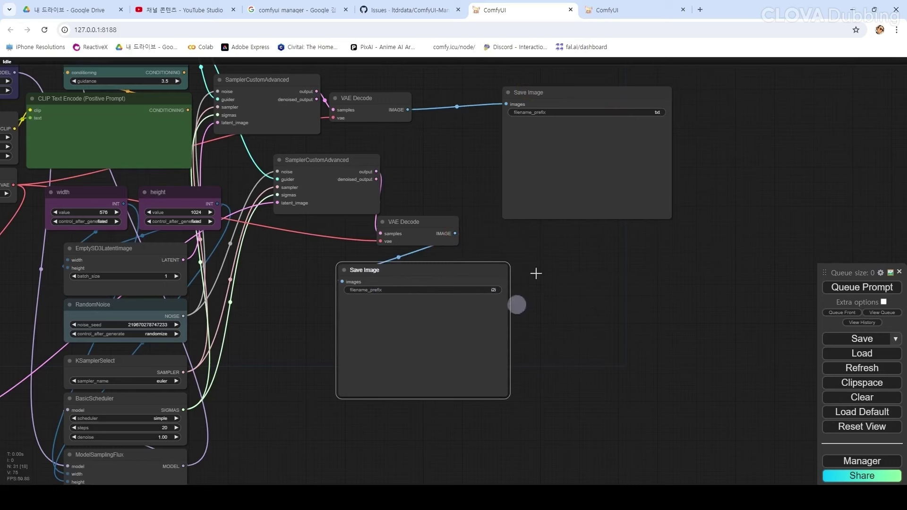
left_click_drag(574, 99, 616, 268)
Step: Duplicate the BasicScheduler node and place the copy beside the original
left_click_drag(567, 193, 733, 158)
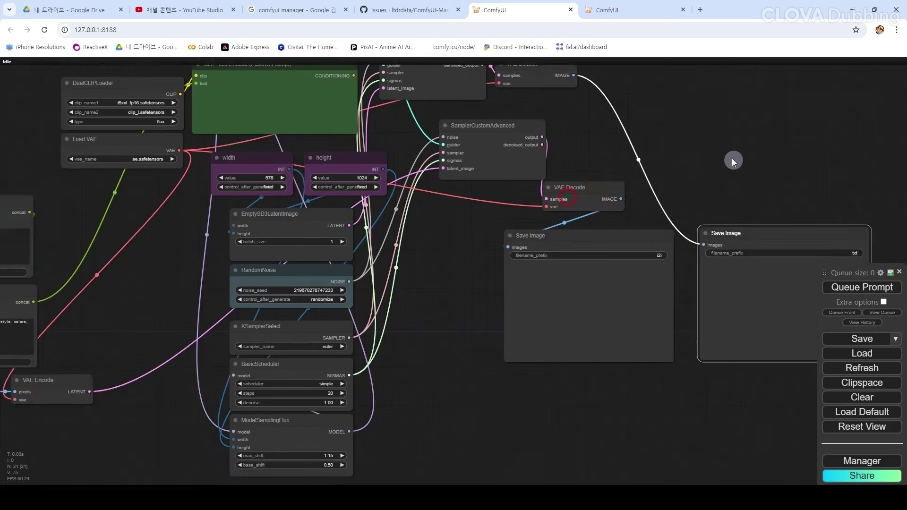
left_click_drag(405, 341, 428, 217)
left_click_drag(431, 256, 468, 354)
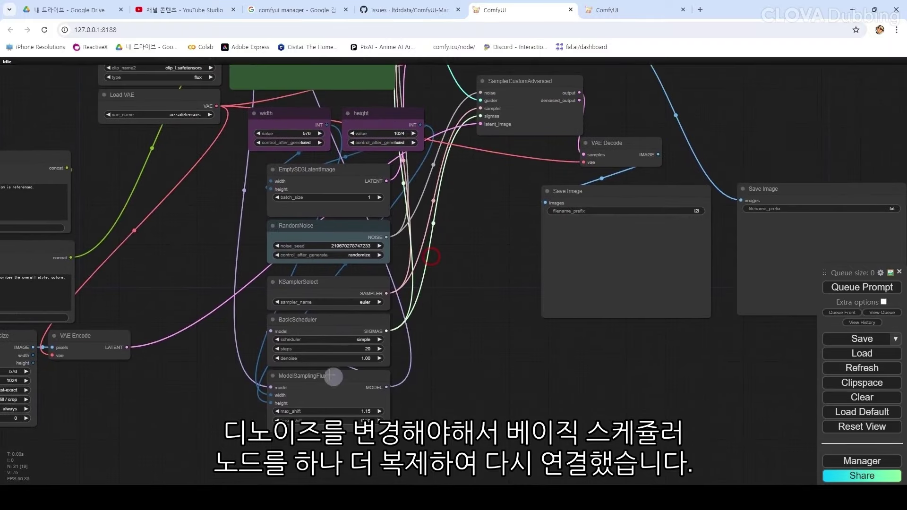
left_click(323, 326)
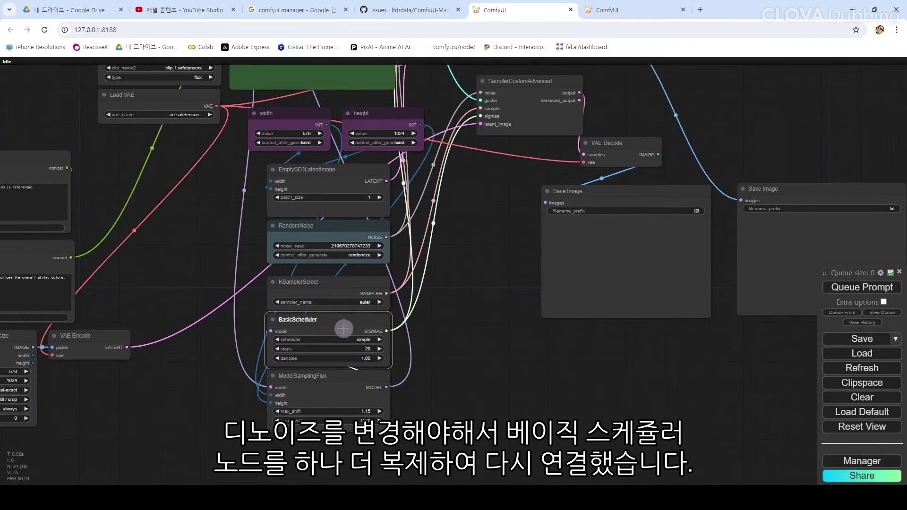
key("ctrl+c")
key("ctrl+v")
left_click_drag(431, 324, 461, 326)
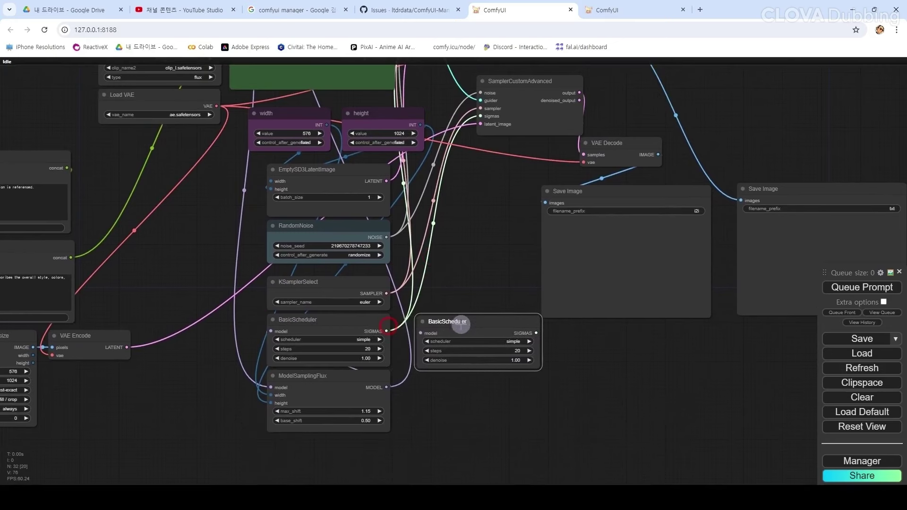
Step: Connect the ModelSamplingFlux model to the copied BasicScheduler and its sigmas output to the second SamplerCustomAdvanced
left_click(338, 321)
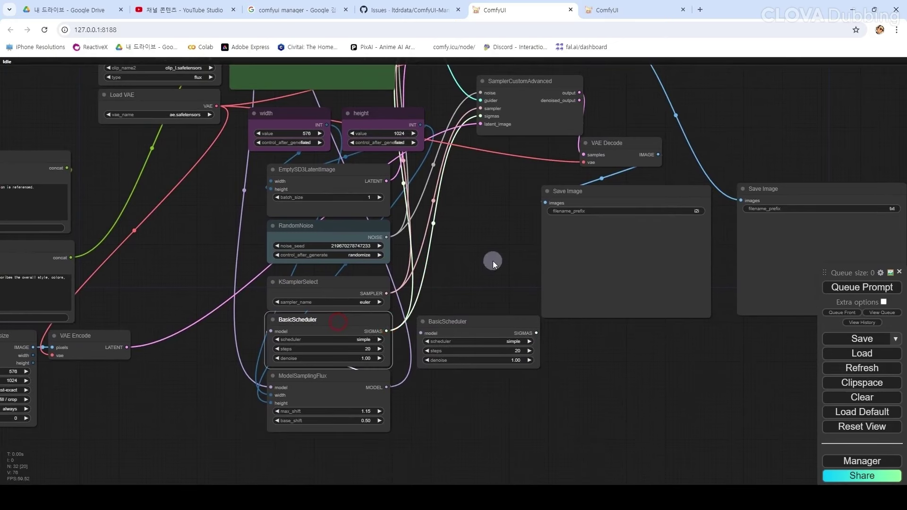
left_click_drag(492, 261, 508, 317)
mouse_move(348, 373)
left_mouse_down()
mouse_move(350, 381)
mouse_move(348, 371)
left_mouse_up()
left_click_drag(401, 443, 436, 389)
left_click_drag(551, 389, 496, 172)
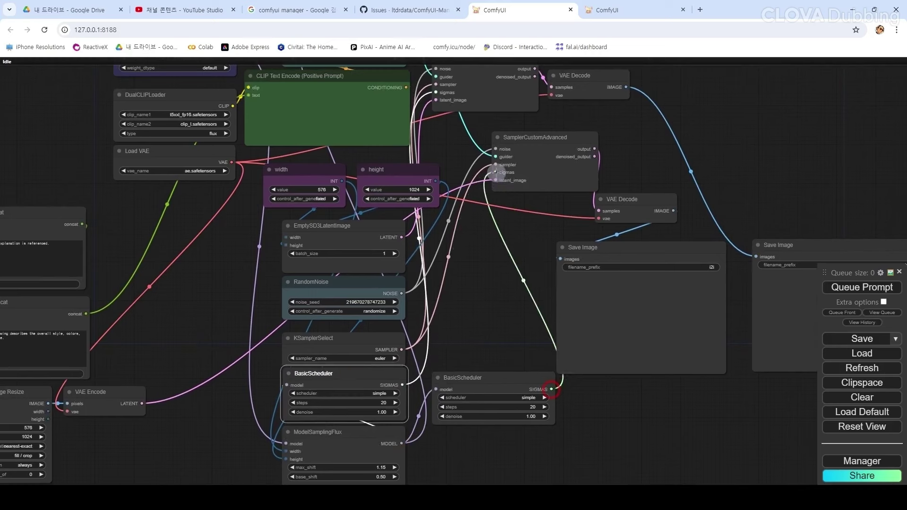
Step: Set the copied BasicScheduler's denoise to 0.7 and move the node closer to the original
left_click(528, 416)
type("0.7")
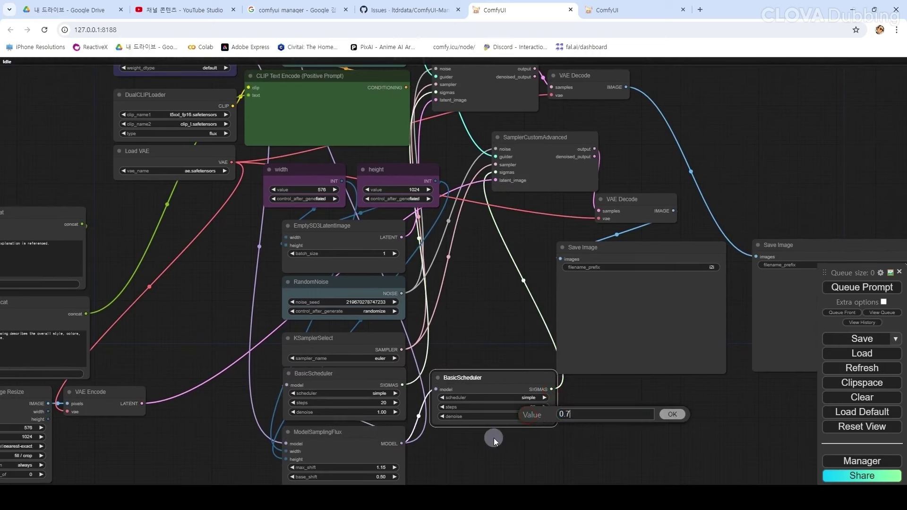
key("Return")
left_click_drag(499, 388, 487, 378)
Step: Set the steps to 25 in both BasicScheduler nodes
left_click(375, 402)
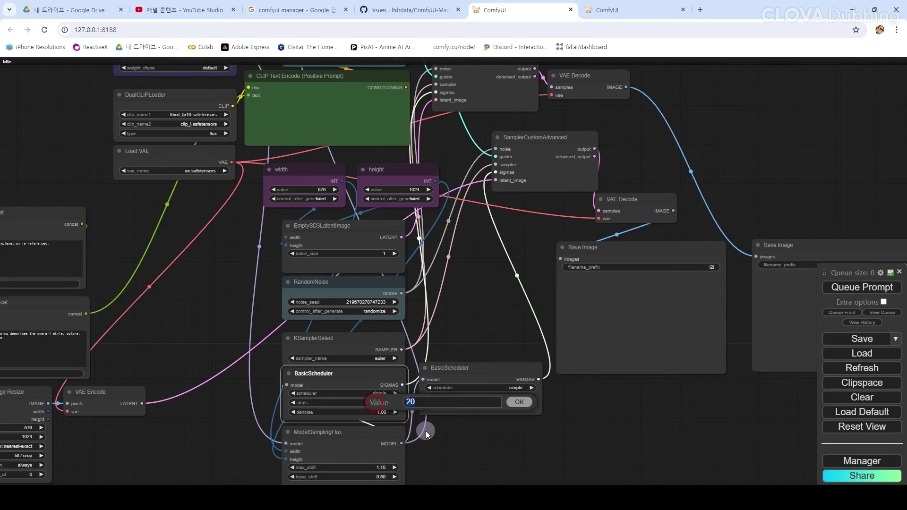
type("25")
key("Return")
left_click(508, 397)
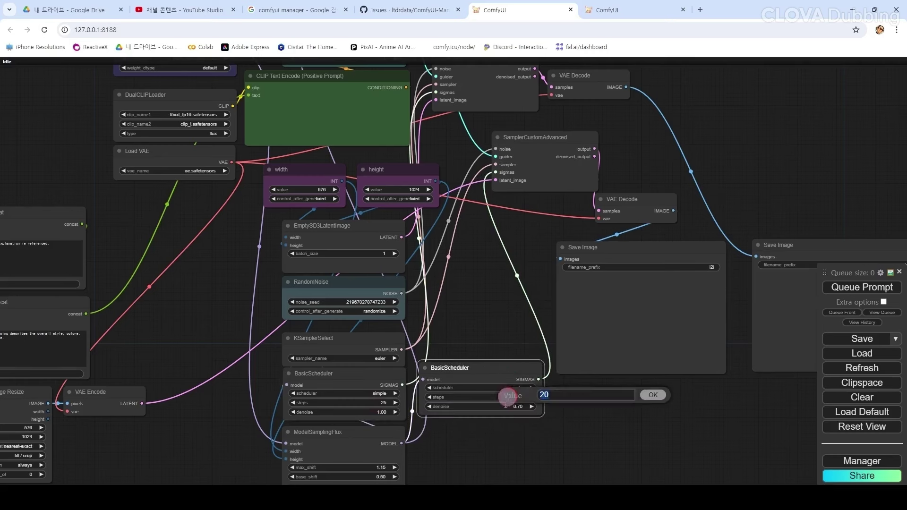
type("25")
key("Return")
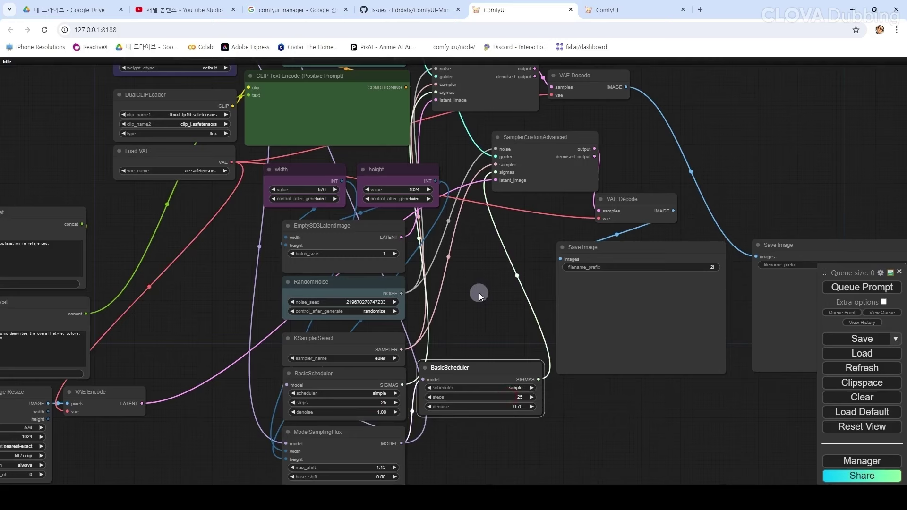
Step: Save the workflow as workflow_flux_ref.json
left_click_drag(479, 293, 536, 317)
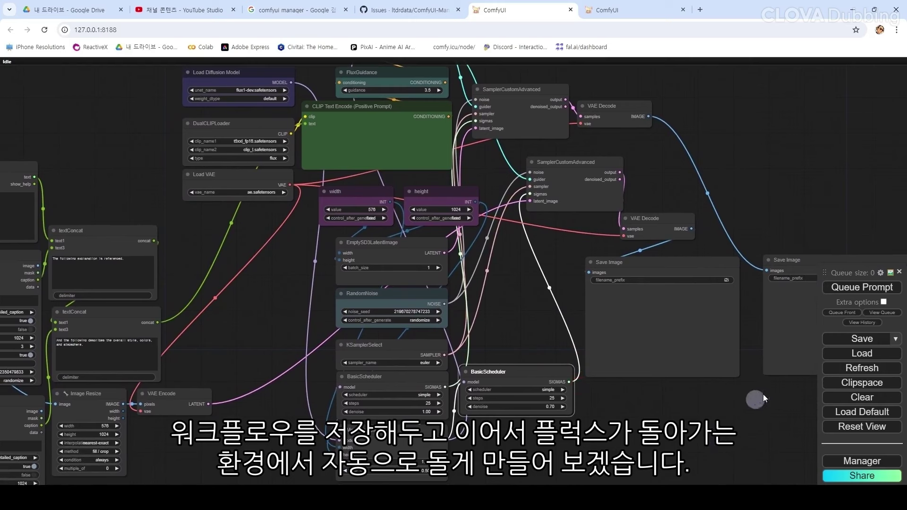
left_click(847, 338)
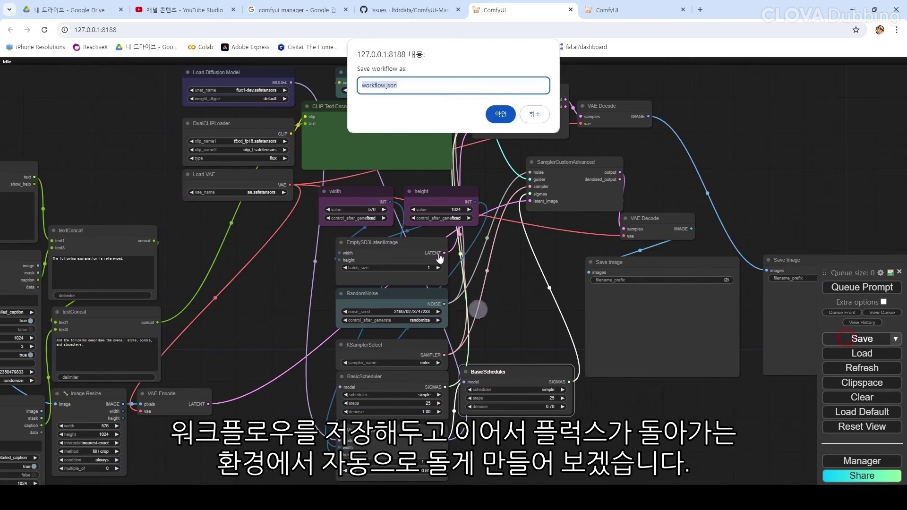
left_click(383, 86)
left_click(383, 86)
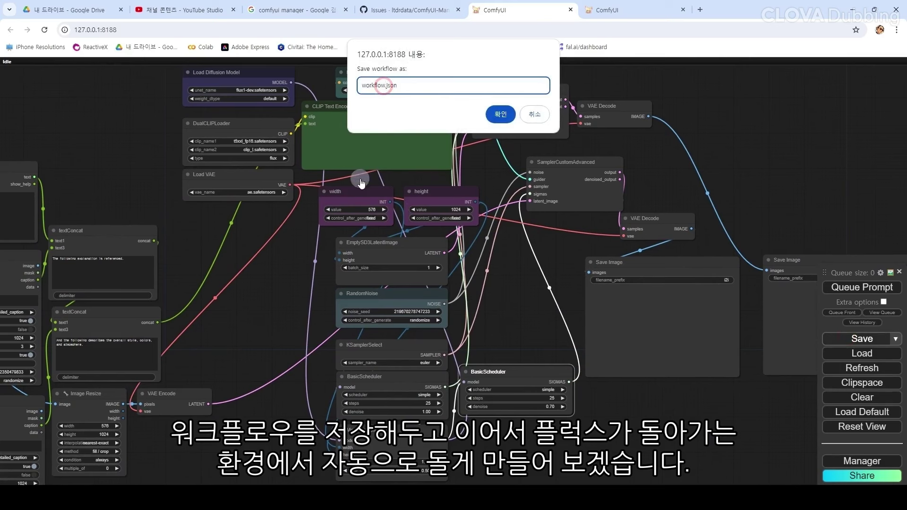
type("_flux_ref")
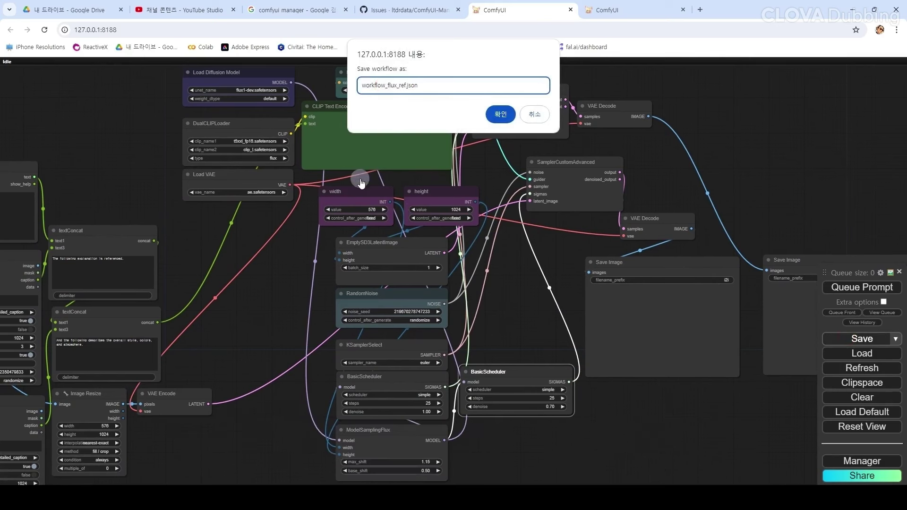
key("Return")
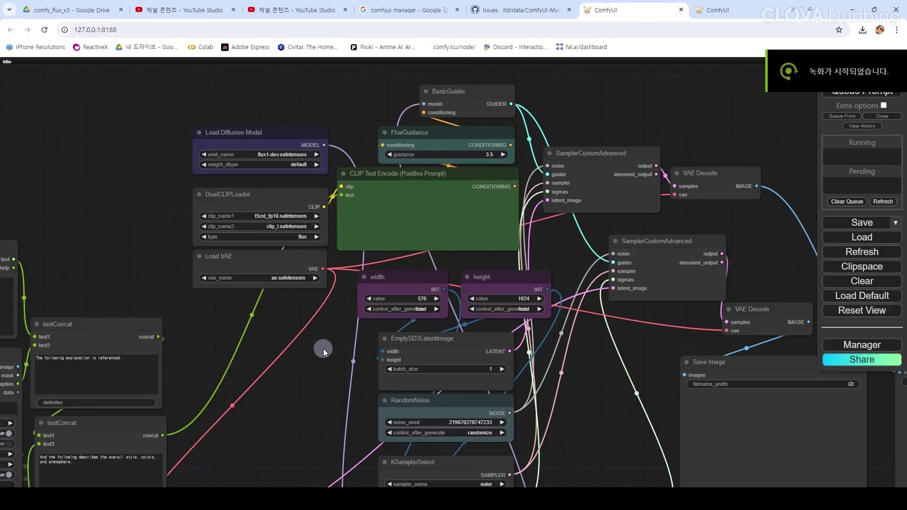
Step: Move the Load Diffusion Model node aside and add a Load Flux LoRA node in the freed space above DualCLIPLoader
left_click_drag(324, 352, 389, 219)
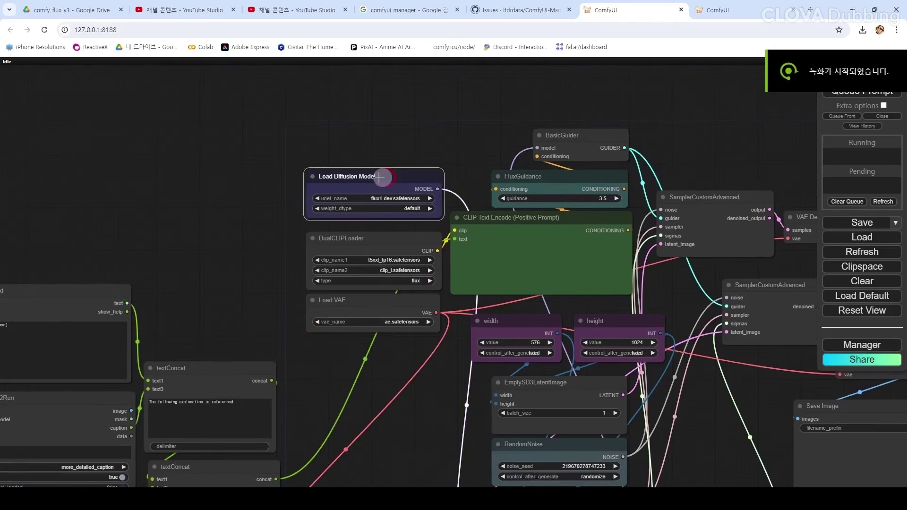
left_click_drag(388, 178, 208, 171)
double_click(322, 174)
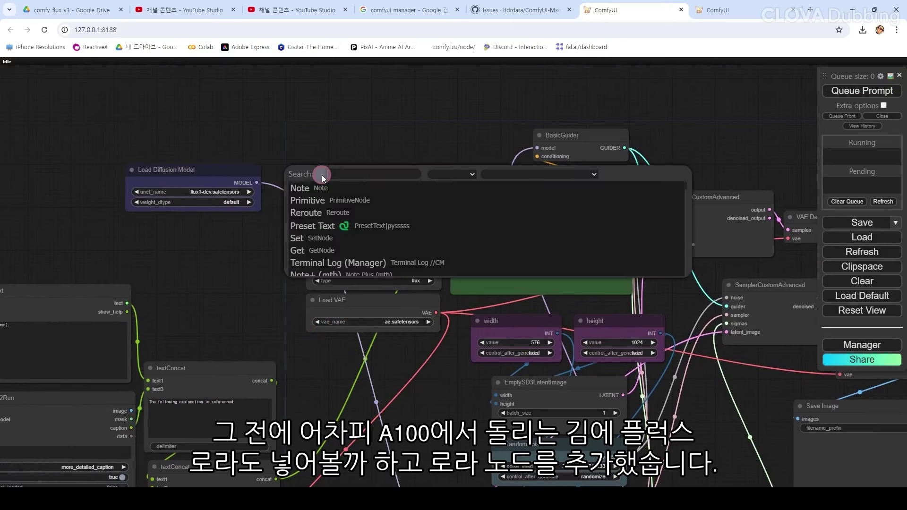
type("fluxlora")
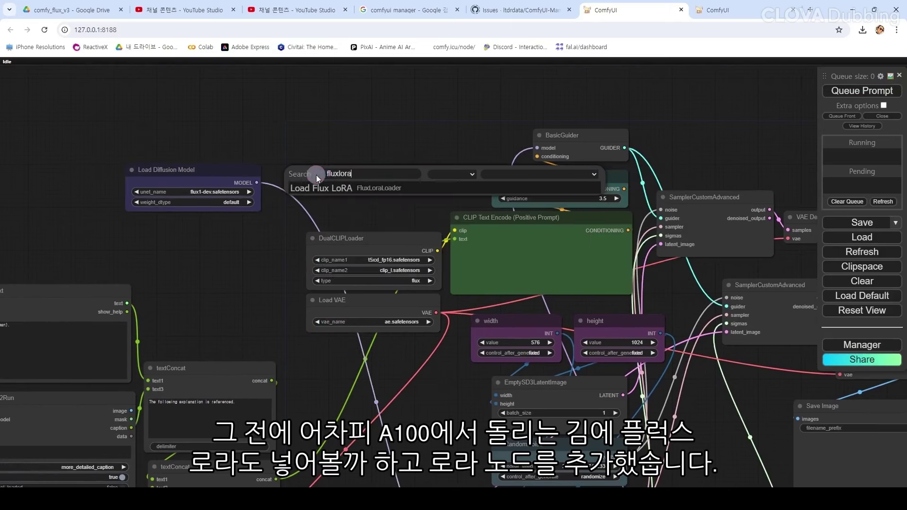
left_click(326, 188)
left_click_drag(355, 175, 339, 177)
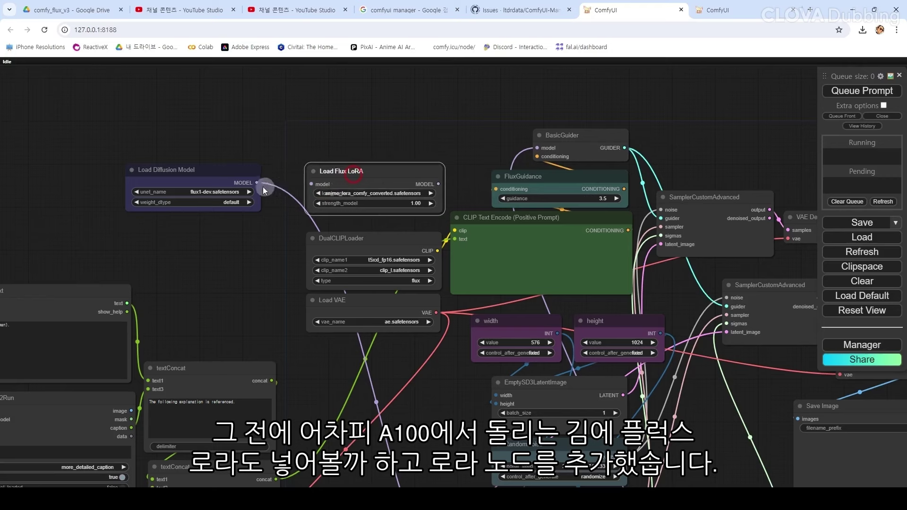
Step: Route the Load Diffusion Model output through the Load Flux LoRA node and on to ModelSamplingFlux
left_click_drag(257, 183, 311, 184)
left_click_drag(439, 184, 440, 374)
left_click_drag(374, 164, 424, 432)
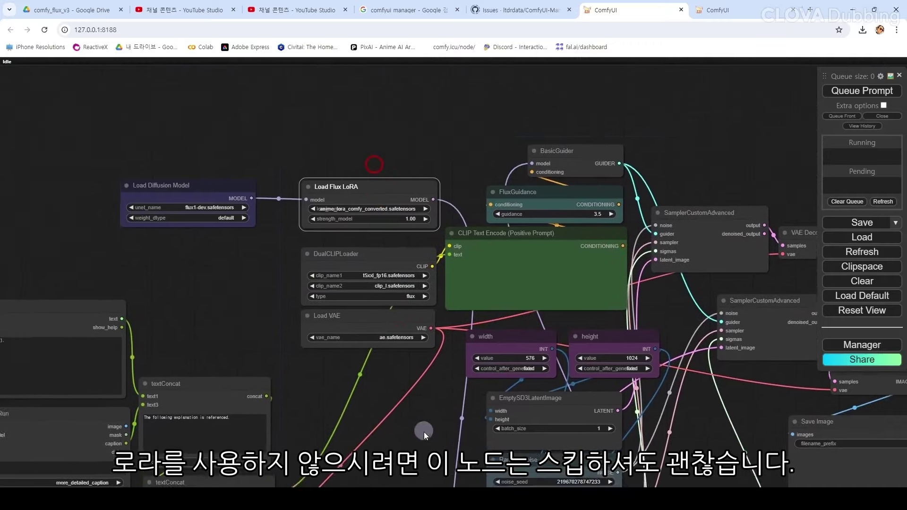
Step: Choose realism_lora_comfy_converted.safetensors as the LoRA in the Load Flux LoRA node
scroll(262, 256, "up", 2)
left_click(397, 214)
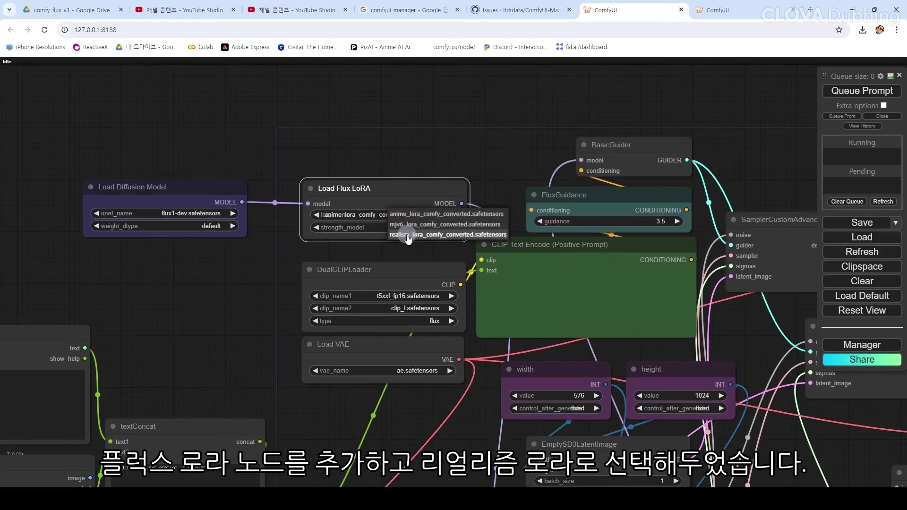
left_click(408, 236)
scroll(440, 252, "down", 1)
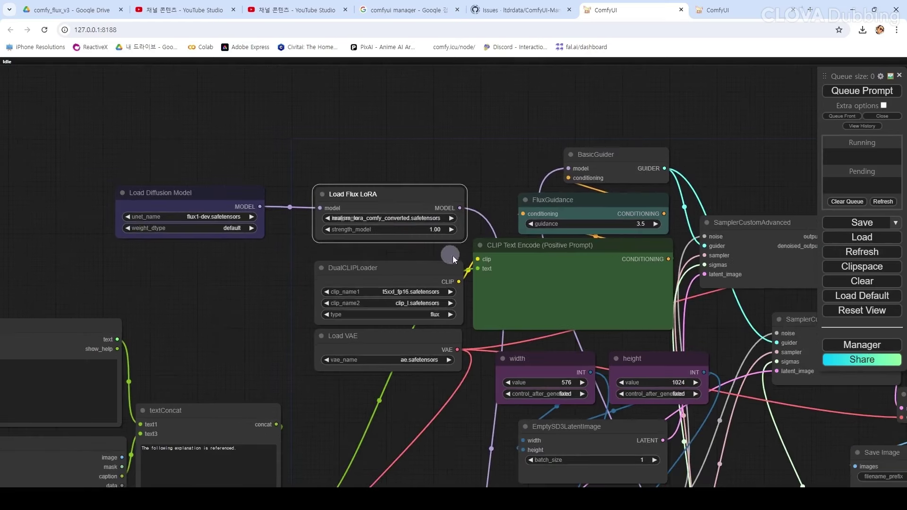
Step: Set the node badge option in ComfyUI Manager to #ID Nickname and close the manager
left_click_drag(723, 344, 665, 314)
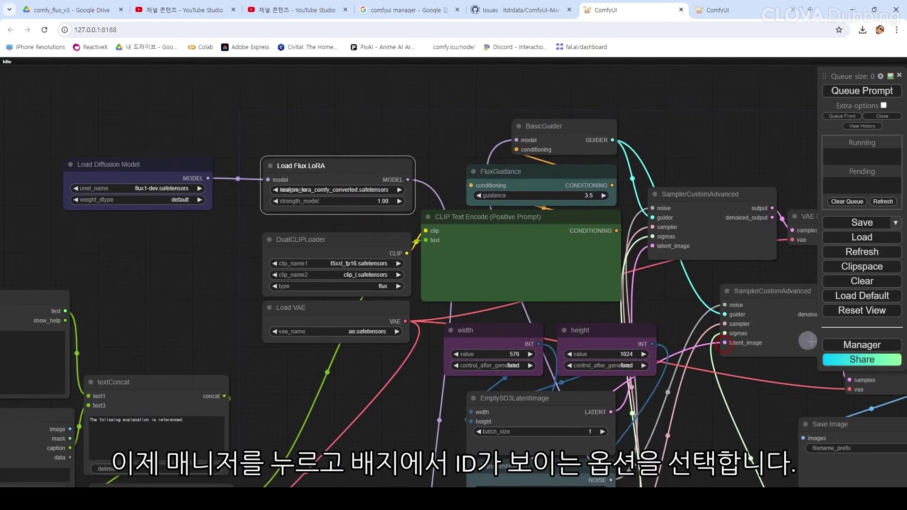
left_click(862, 345)
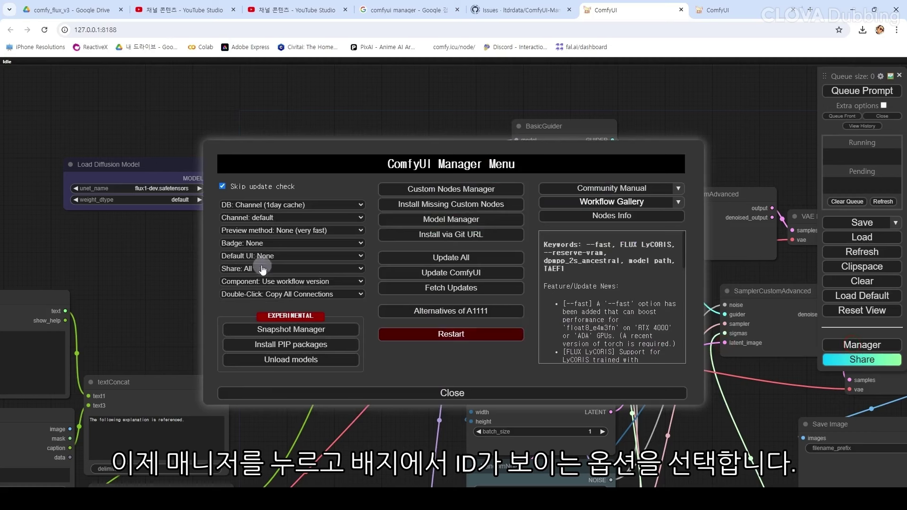
left_click(273, 244)
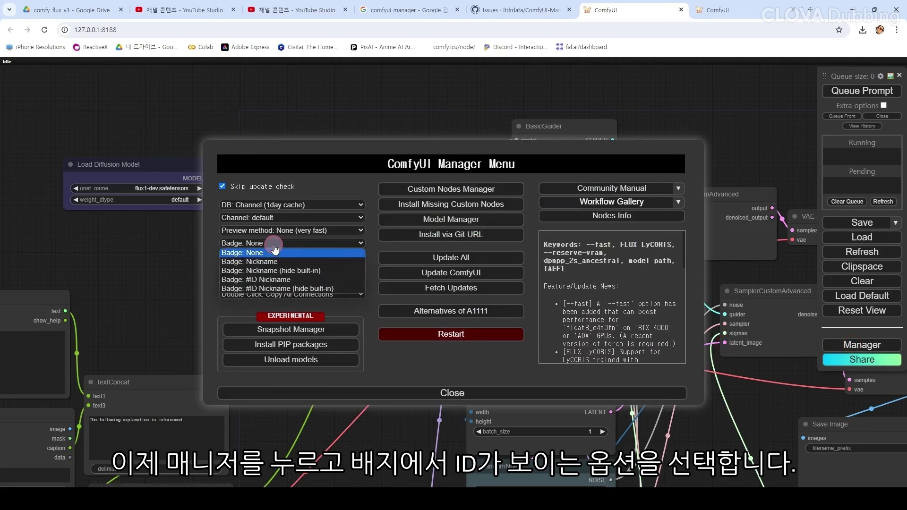
left_click(259, 280)
left_click(446, 394)
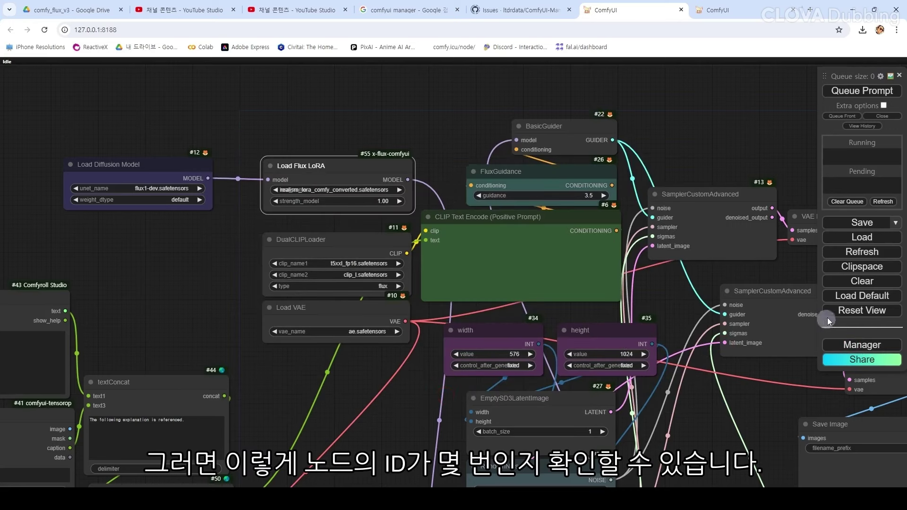
Step: Enable Dev mode Options in the ComfyUI settings and close the settings
left_click(880, 76)
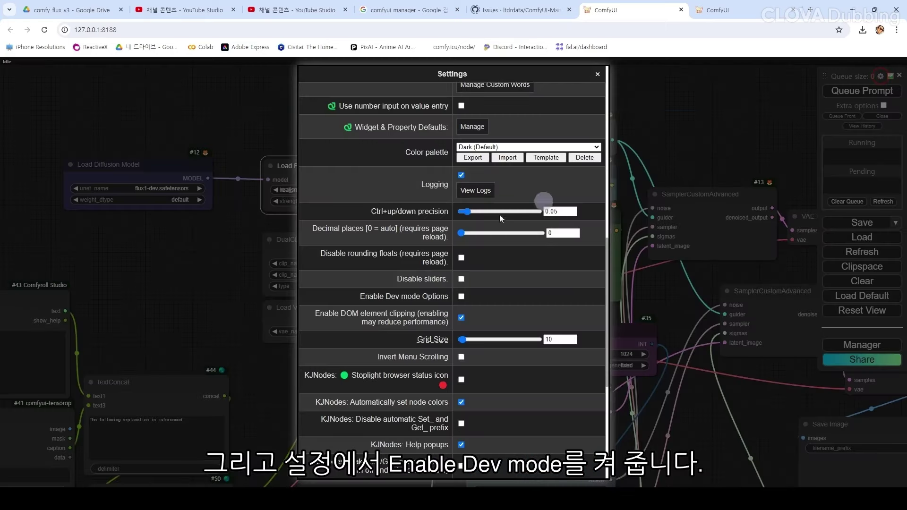
scroll(383, 271, "down", 3)
scroll(384, 271, "up", 4)
scroll(385, 268, "down", 1)
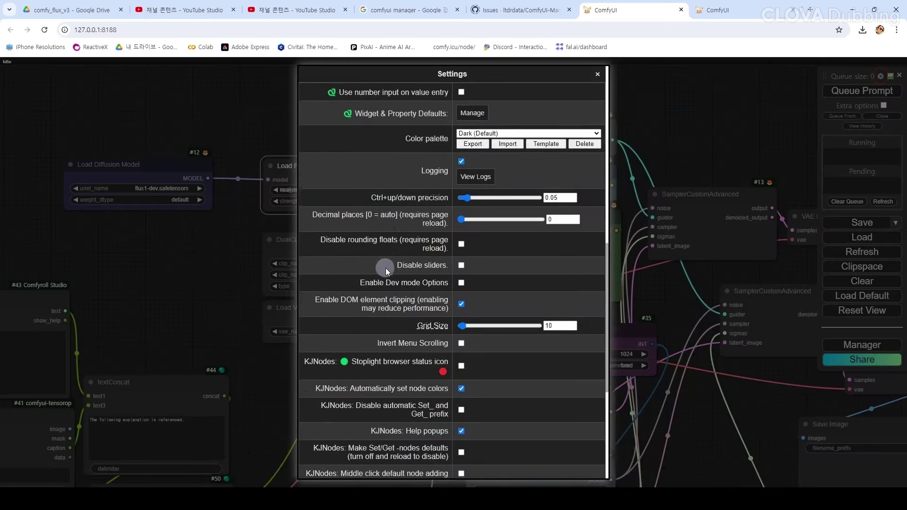
left_click(364, 284)
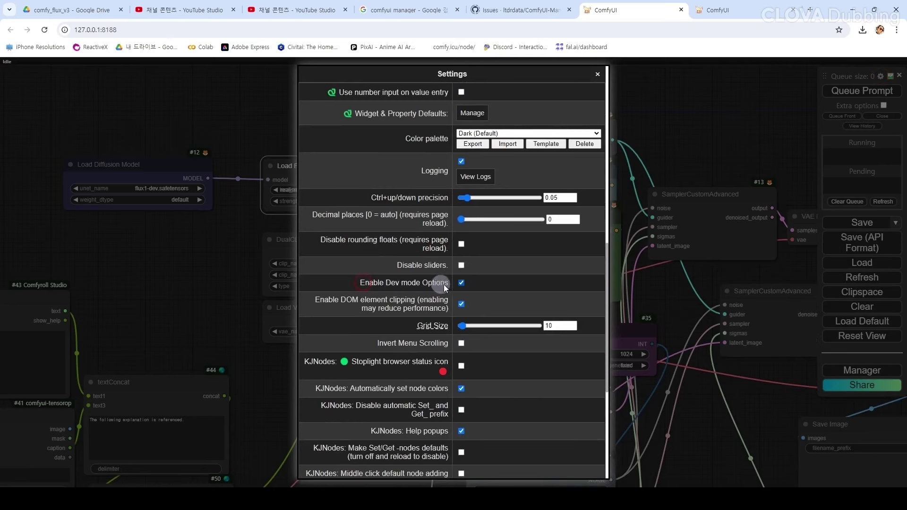
left_click(597, 74)
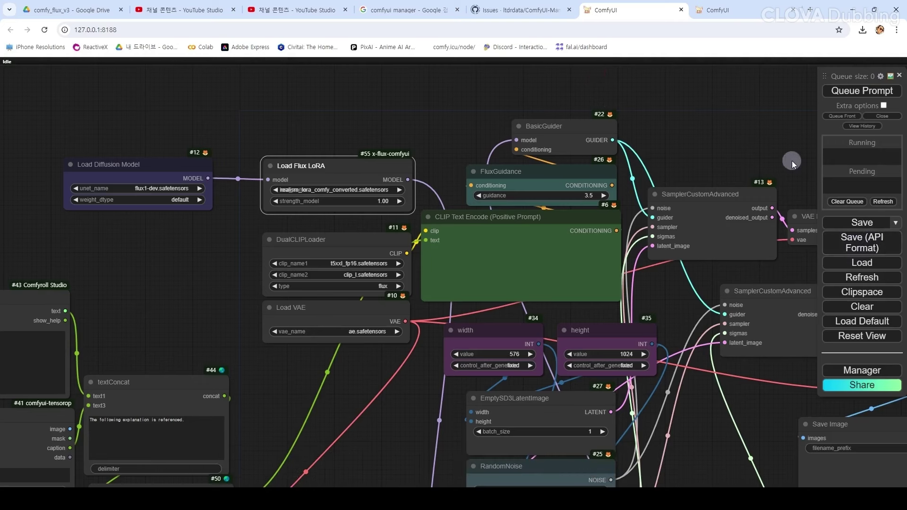
Step: Save the workflow as workflow_flux_ref_real_lora.json
left_click(828, 223)
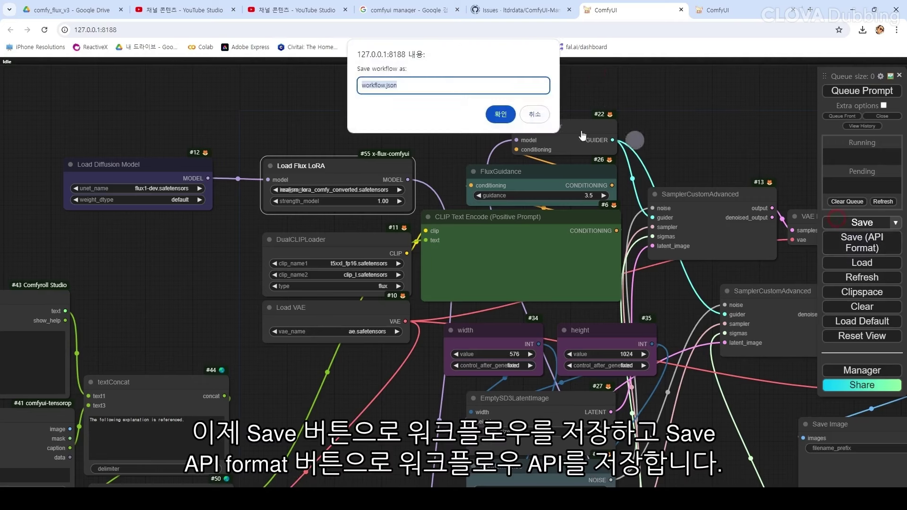
left_click(384, 85)
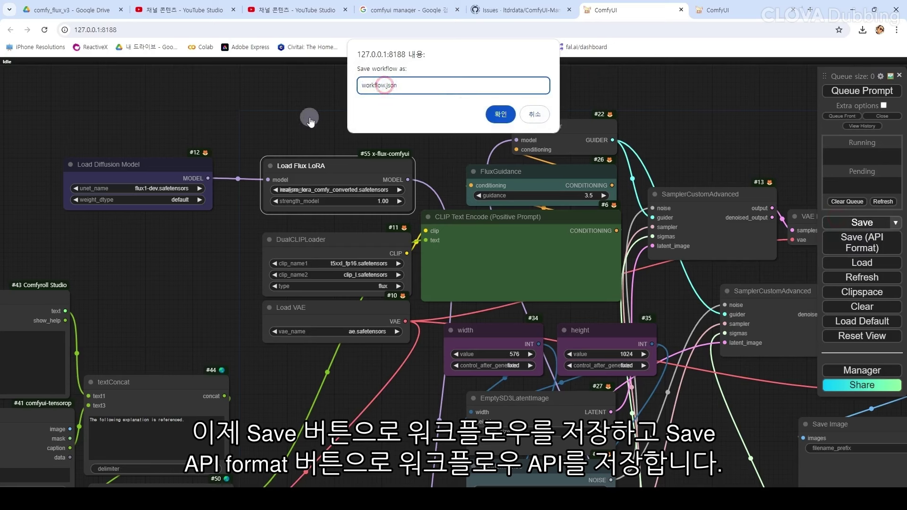
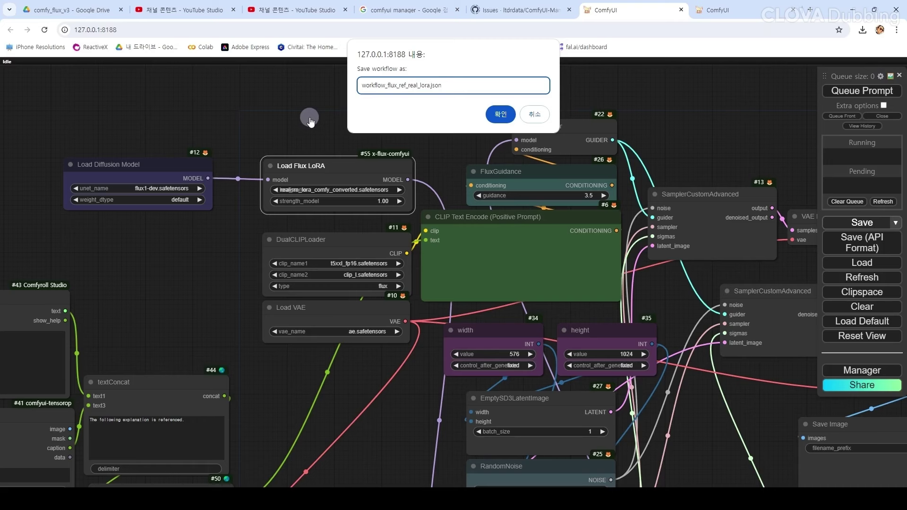
key("Return")
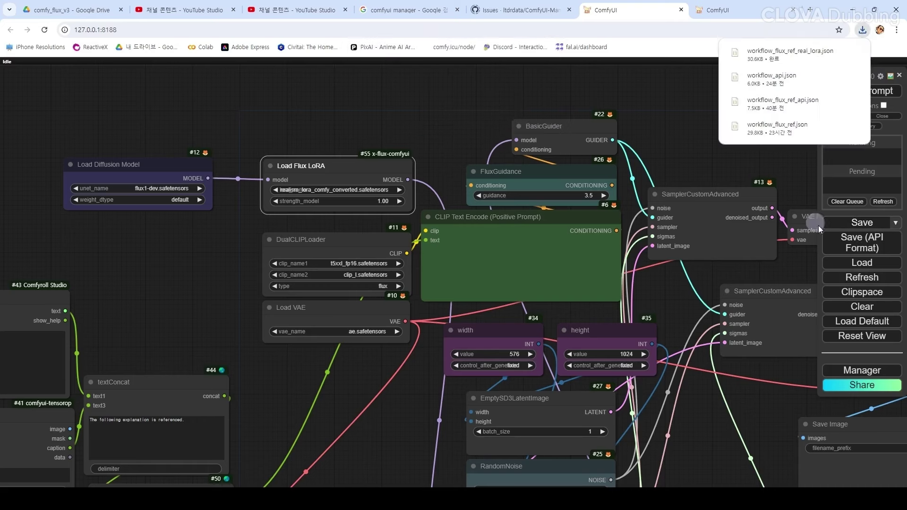
Step: Save the workflow in API format as workflow_flux_ref_real_lora_api.json
left_click(862, 246)
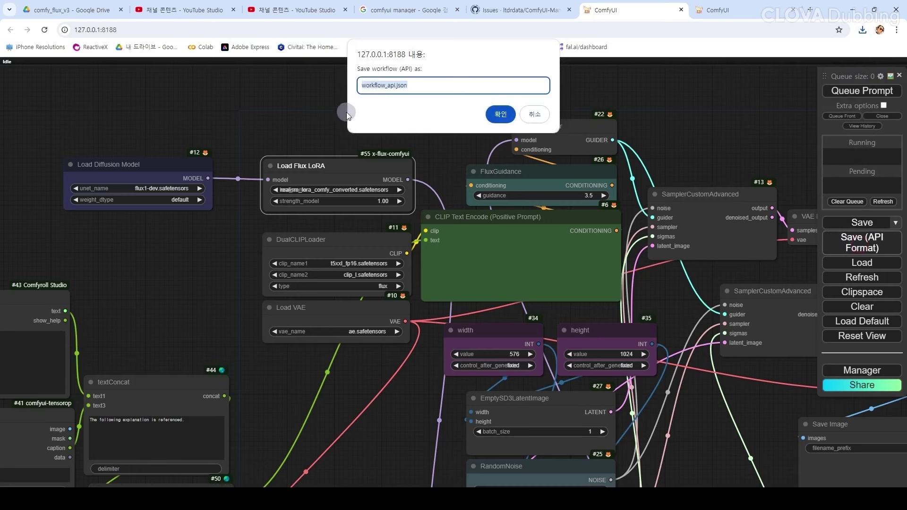
double_click(384, 90)
type("workflow_flux_ref_real_lora")
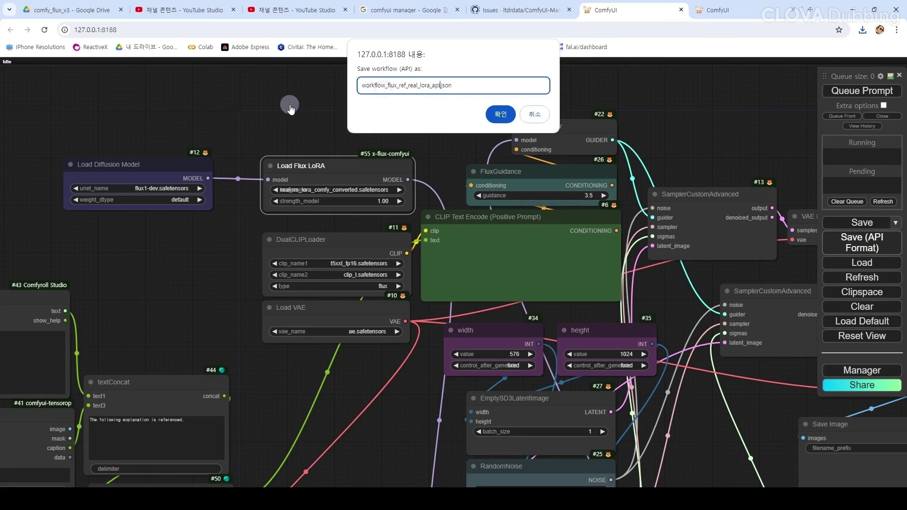
key("Return")
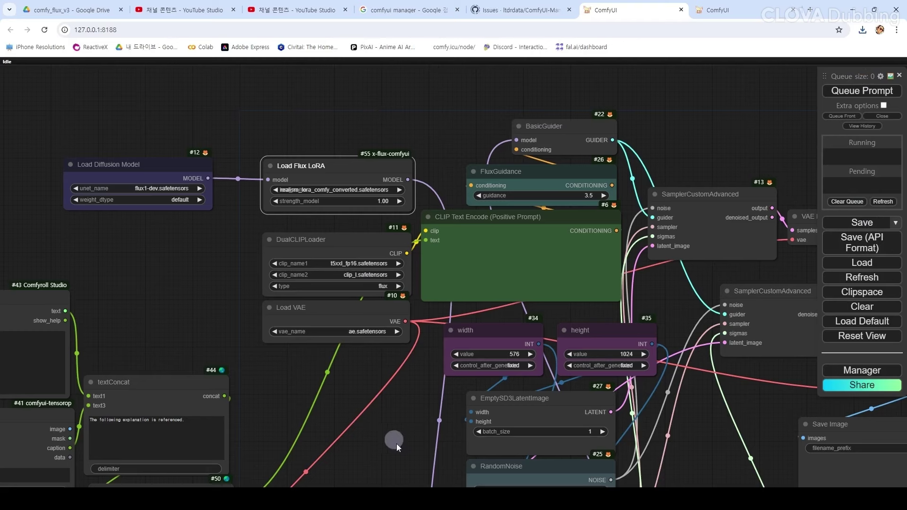
Step: Move workflow_flux_ref_real_lora.json and workflow_flux_ref_real_lora_api.json from the Downloads folder into the working folder on drive E using File Explorer
key("alt+Tab")
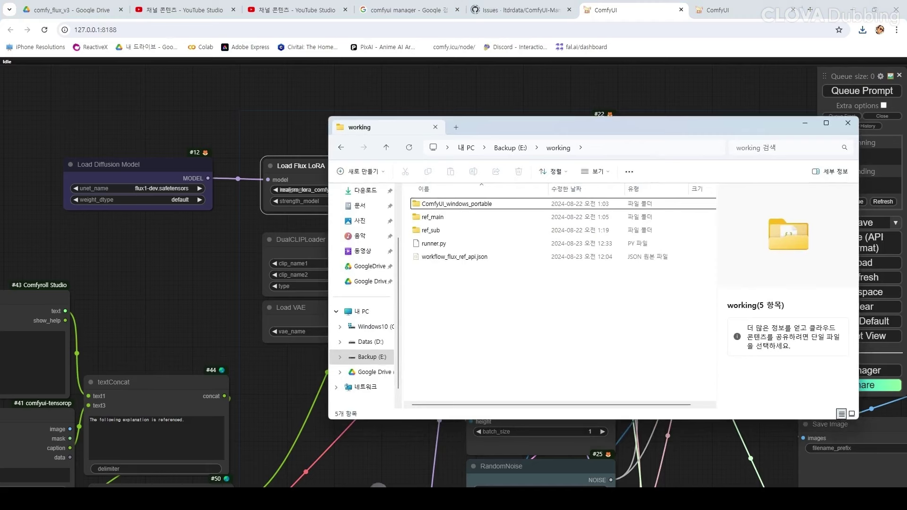
mouse_move(378, 491)
left_click(370, 472)
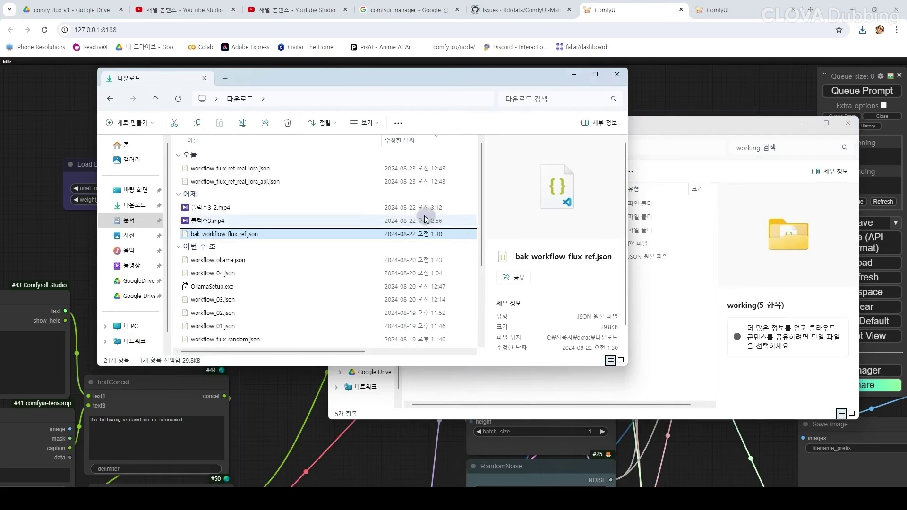
left_click(273, 185)
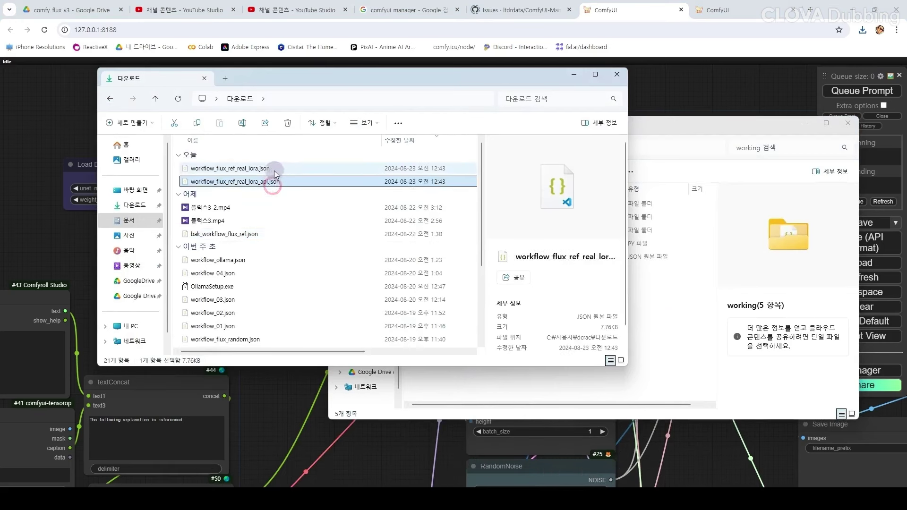
left_click(257, 168, "ctrl")
left_click_drag(268, 171, 653, 309)
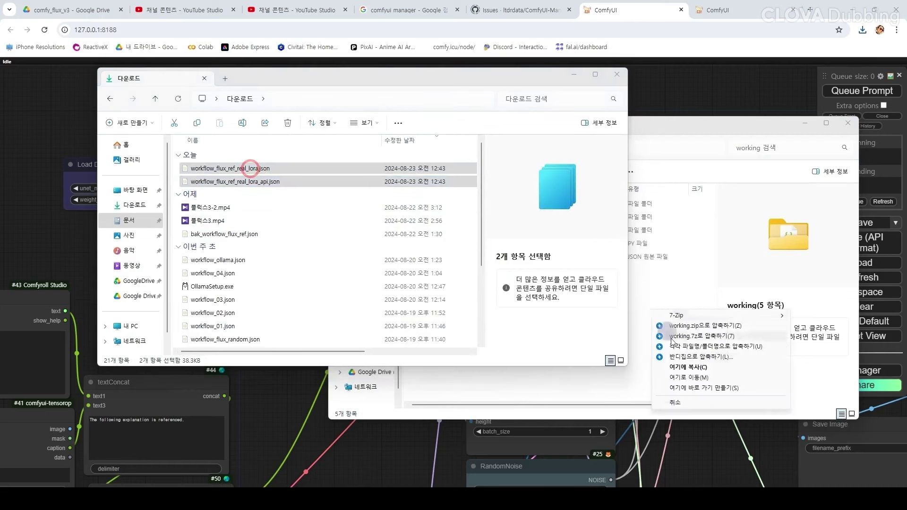
left_click(689, 378)
left_click(488, 325)
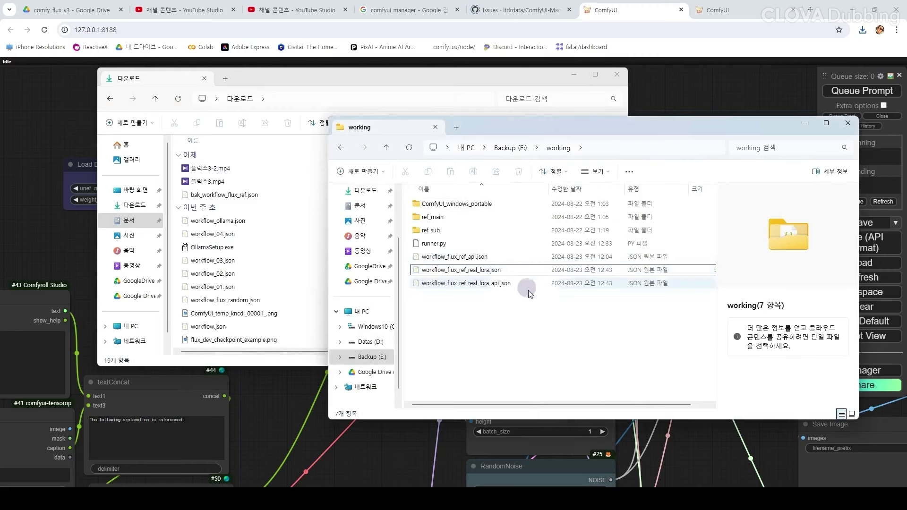
left_click(484, 283)
left_click(474, 330)
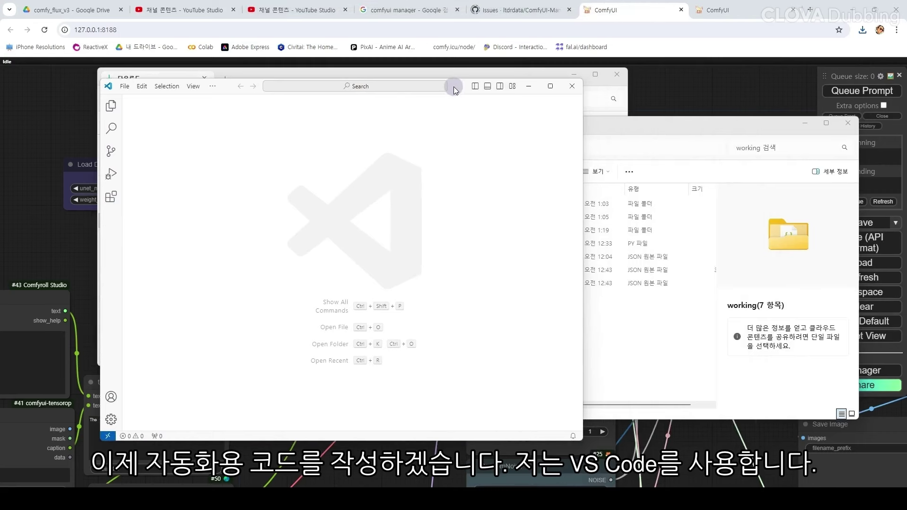
Step: Switch to VS Code, maximize its window and create a new text file
double_click(453, 87)
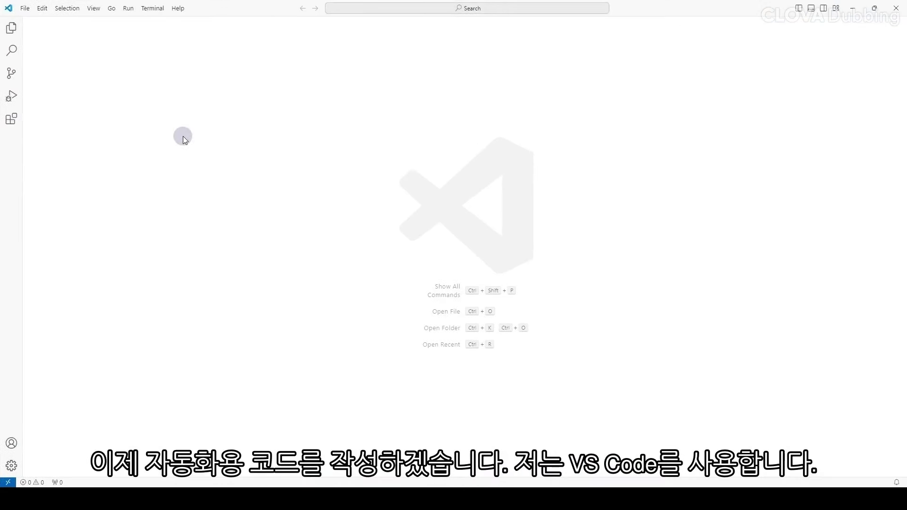
left_click(25, 9)
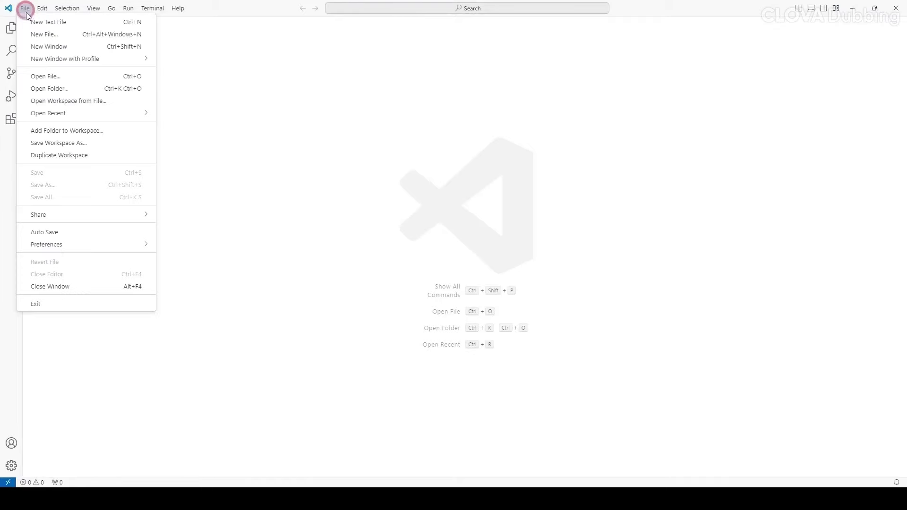
left_click(68, 29)
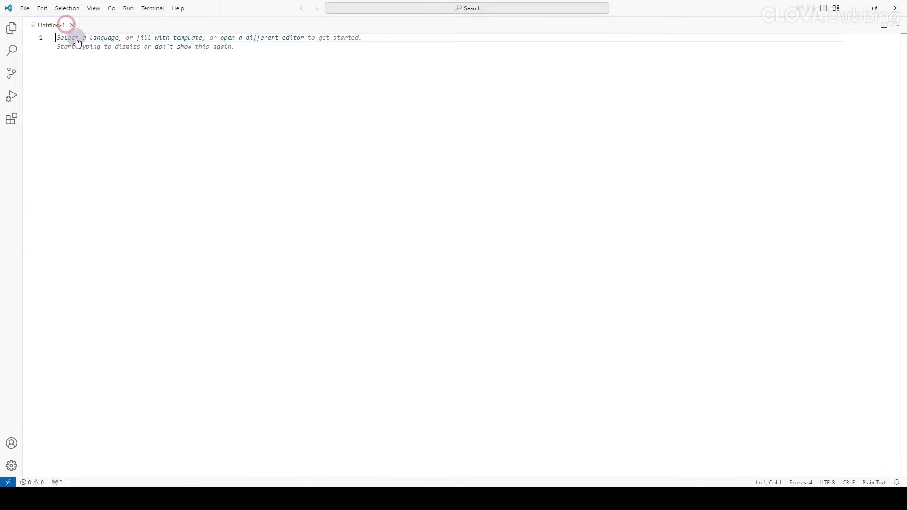
Step: Save the new file as runner.py in the working folder on drive E
left_click(23, 8)
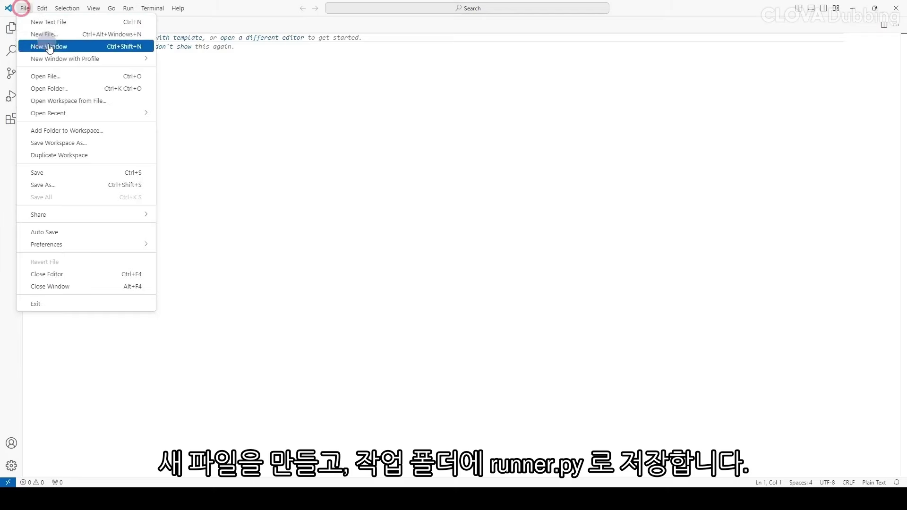
left_click(60, 171)
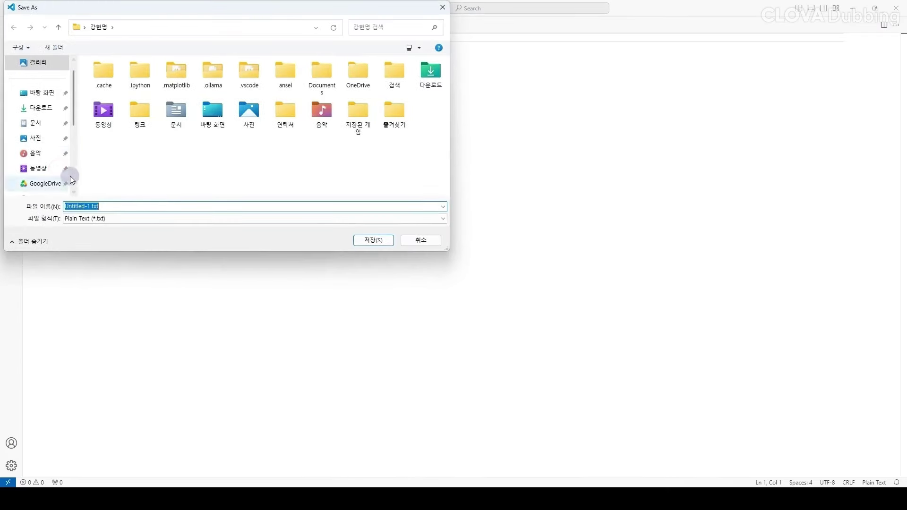
scroll(70, 176, "down", 3)
left_click(46, 138)
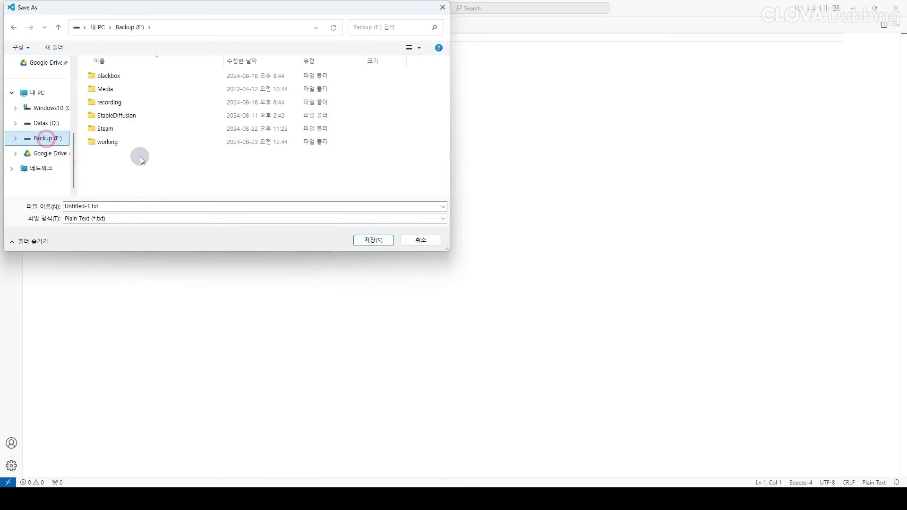
double_click(113, 142)
left_click(95, 208)
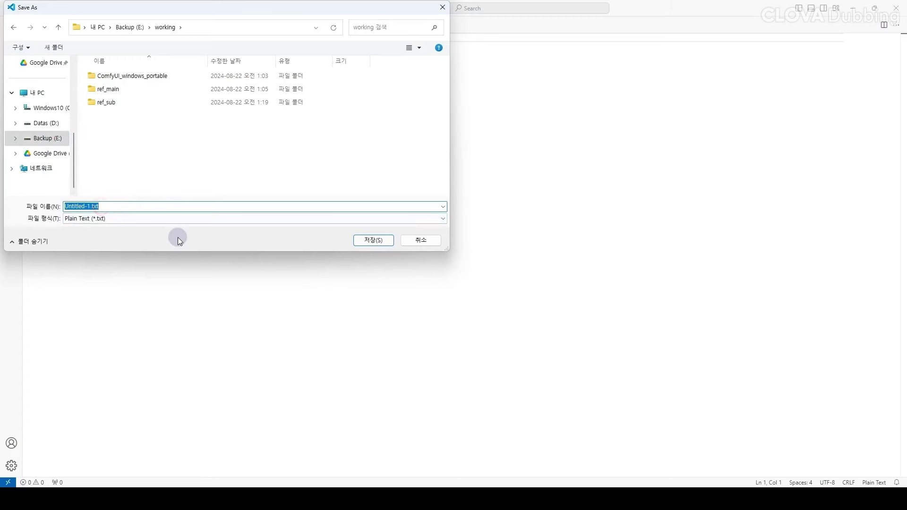
type("runner.py")
key("Return")
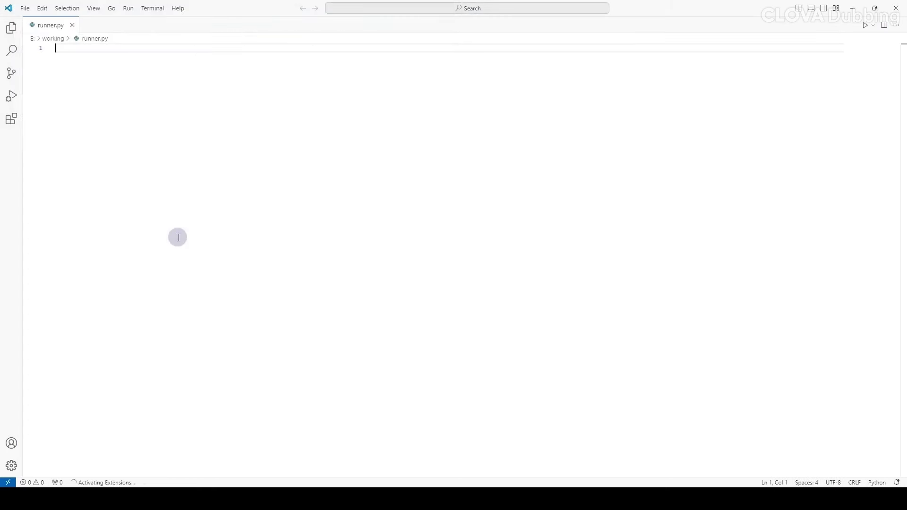
Step: Search the extensions for python, view the details of Microsoft's Python extension and close its page
left_click(12, 119)
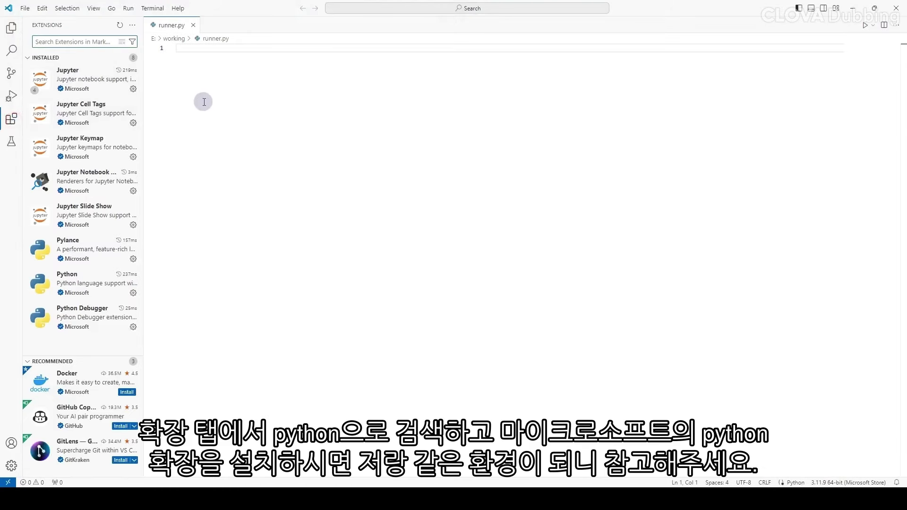
type("python")
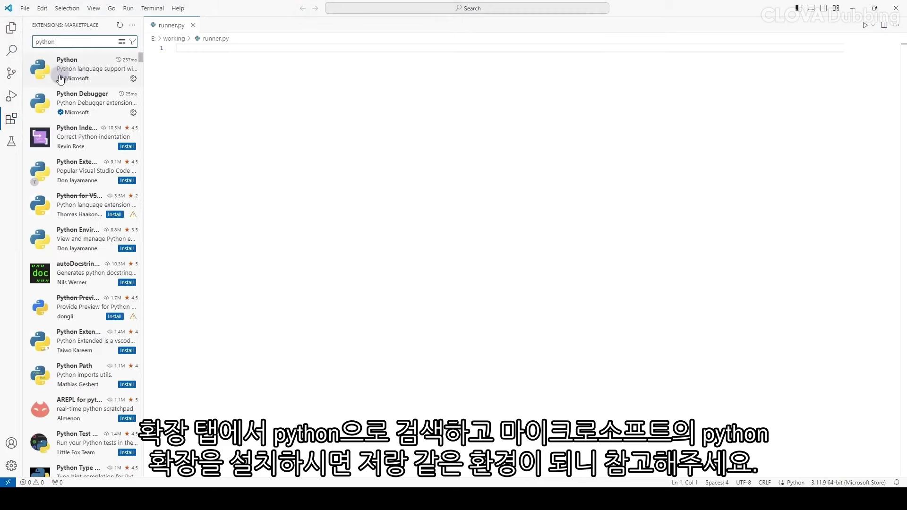
left_click(92, 73)
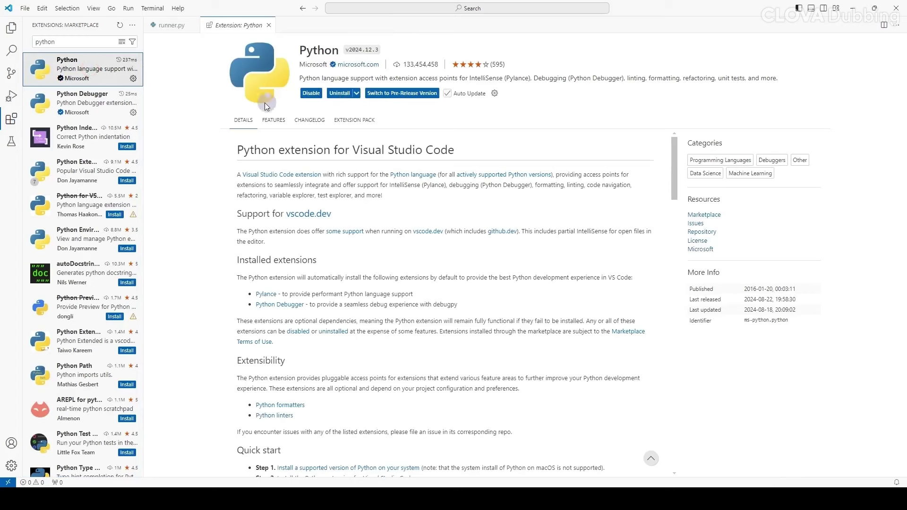
left_click(268, 25)
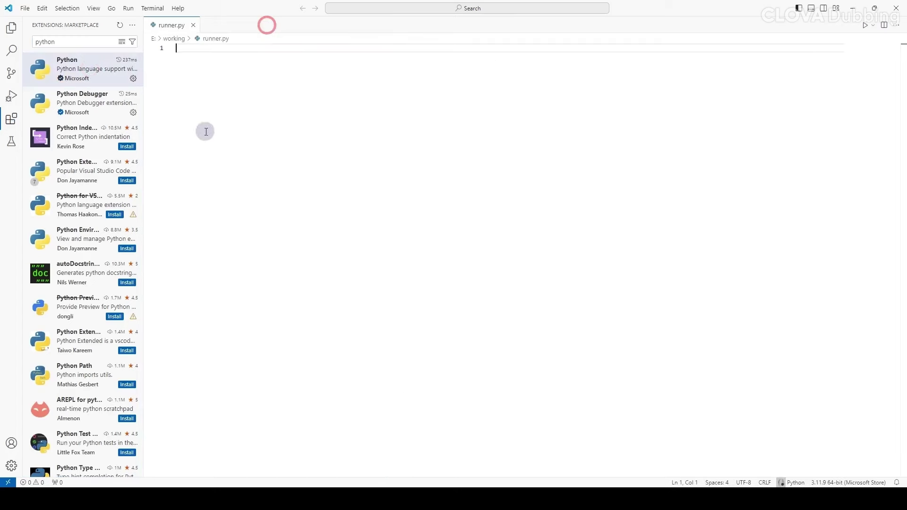
Step: Hide the extensions list and write imports for json, urllib.request, urllib.parse, uuid, websocket, time, os, argparse, random, sys, plus drive and runtime from google.colab
left_click(11, 118)
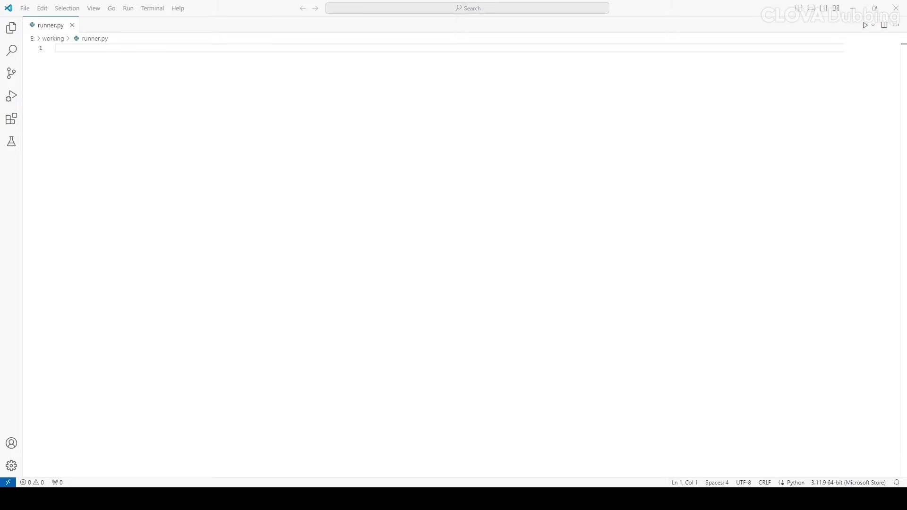
left_click(187, 81)
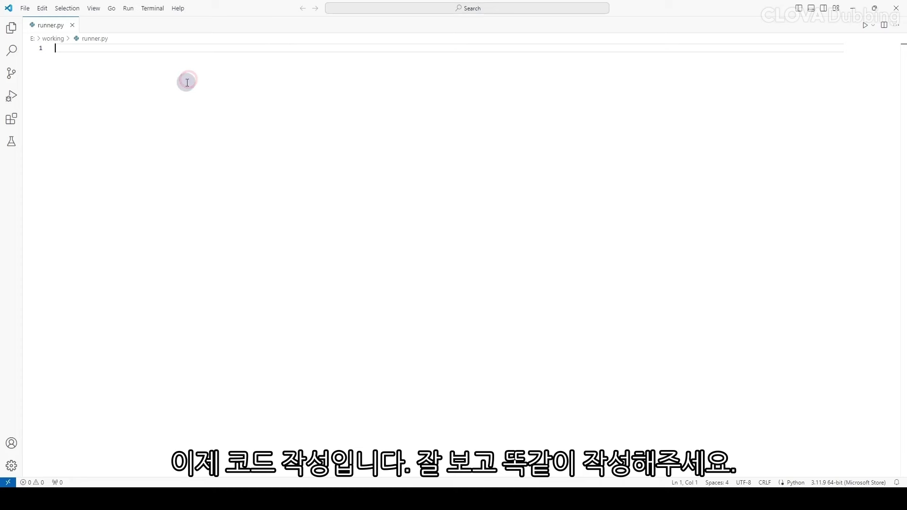
type("import json")
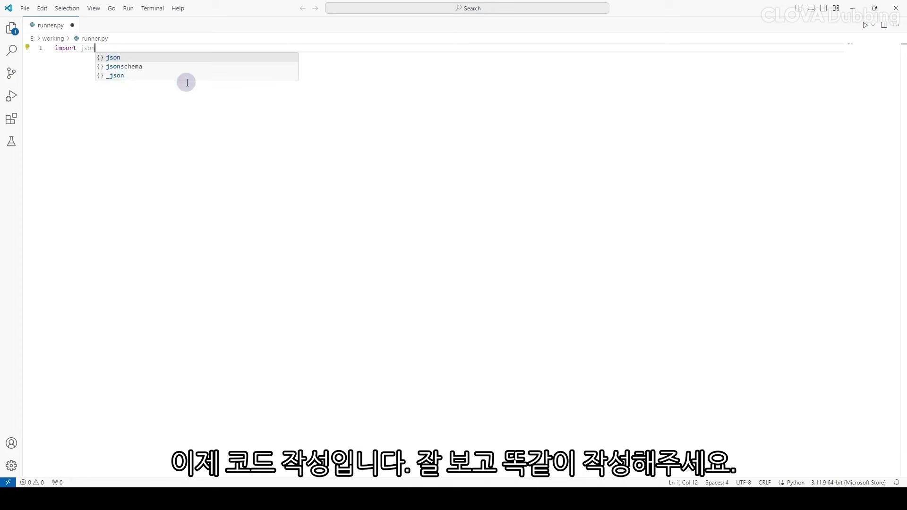
key("Return")
type("import random")
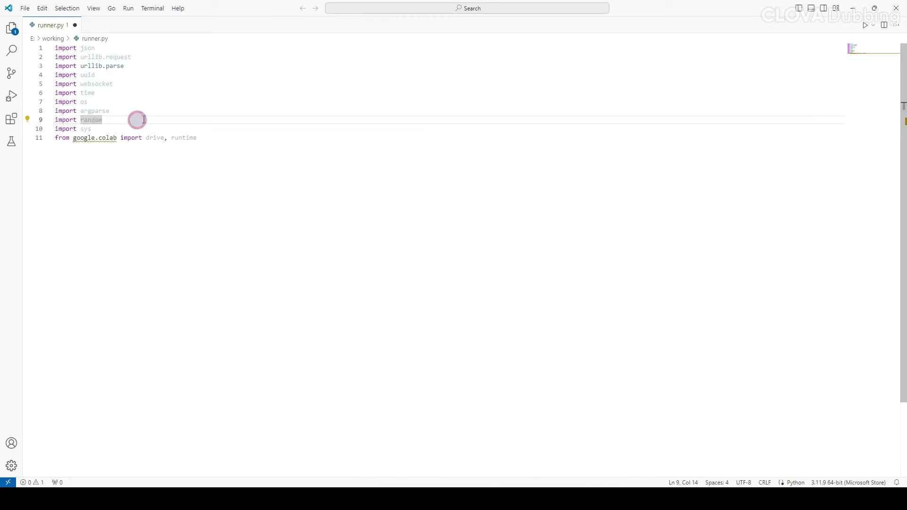
key("Return")
key("Return")
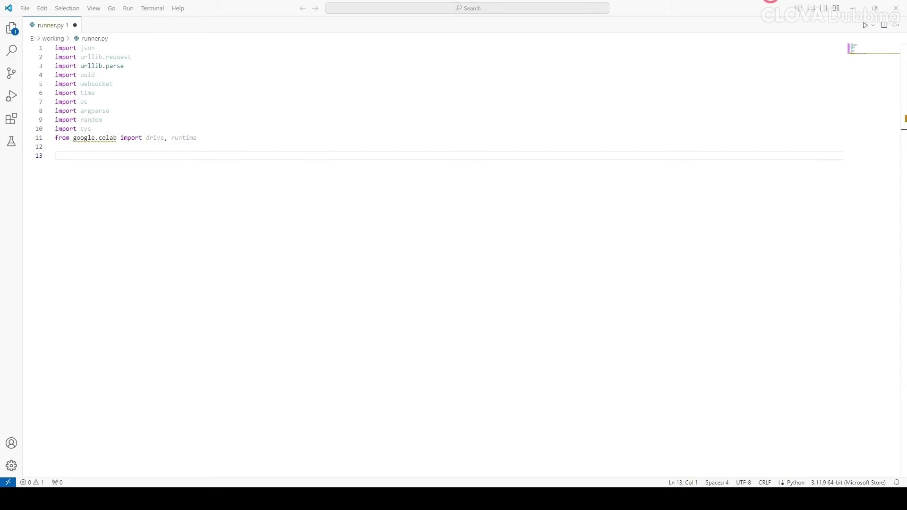
Step: Add an args section that creates an argparse parser with loop_max as int and main_text as str, and parses it into args
left_click(147, 156)
type("## args parser = argparse.ArgumentParser() parser.add_argument(\"loop_max\", type=int) parser.add_argument(\"main_text\", type=str) args = parser.parse_args()")
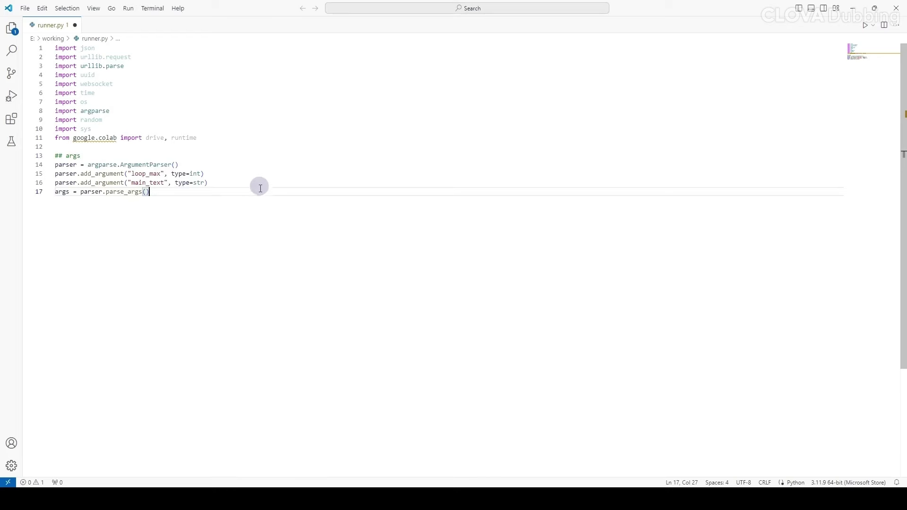
key("Return")
key("Return")
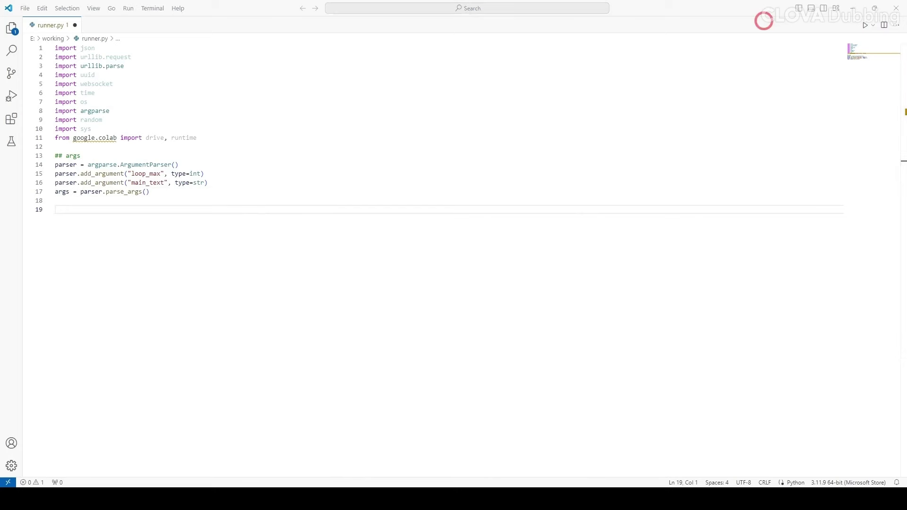
Step: Define LOOP_MAX as args.loop_max and MAIN_TEXT as args.main_text below the argument parser
left_click(75, 209)
type("LOOP_MAX = args.loop_max MAIN_TEXT = args.main_text")
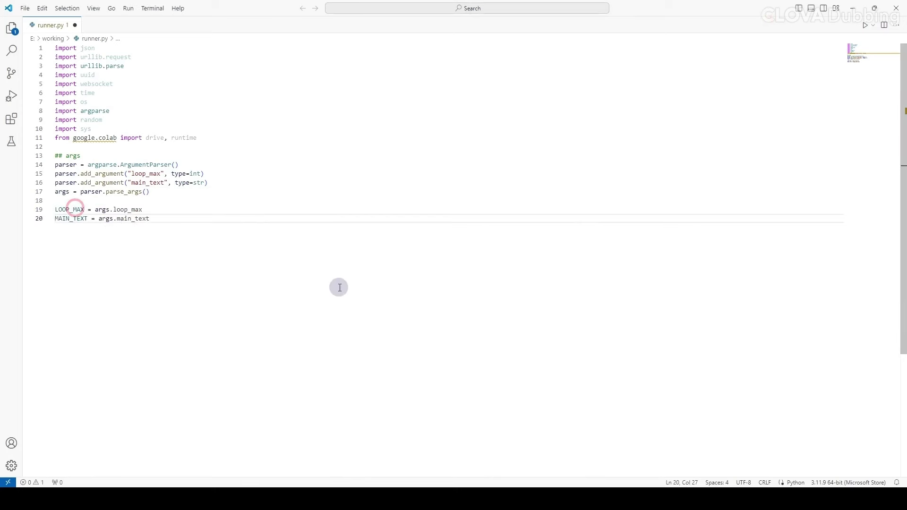
key("Return")
key("Return")
left_click(873, 77)
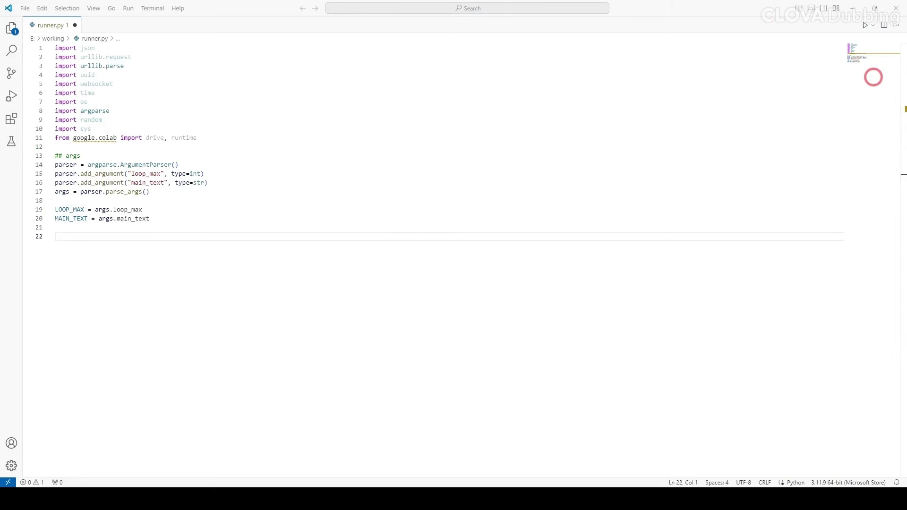
Step: Define SERVER_ADDRESS "127.0.0.1:8188", CLIENT_ID str(uuid.uuid4()), WORKFLOW_API_FILE "workflow_flux_ref_api.json", COMFY_DIR "/usr/local/comfy/ComfyUI" and WORKING_DIR "/content/drive/MyDrive/comfy_flux_ref"
left_click(109, 237)
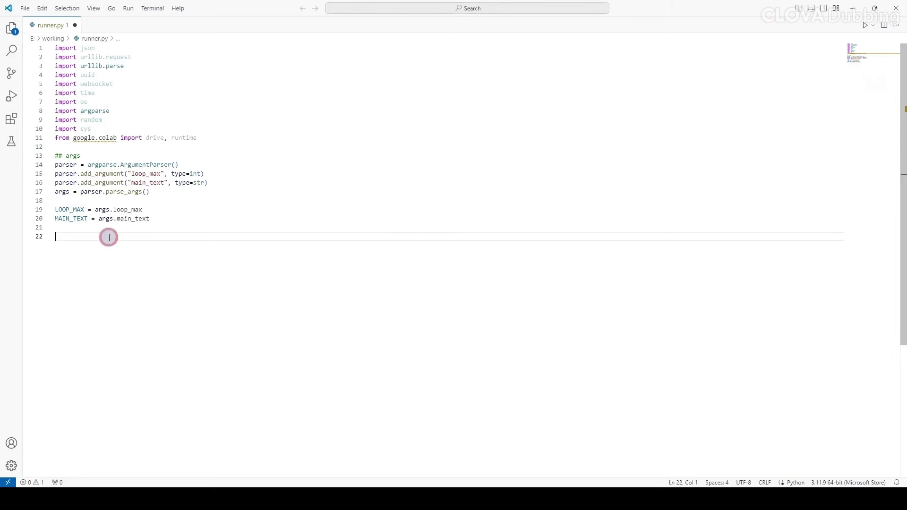
type("SERVER_ADDRESS = \"127.0.0.1:8188\" CLIENT_ID = str(uuid.uuid4()) WORKFLOW_API_FILE = \"workflow_flux_ref_api.json\" COMFY_DIR = \"/usr/local/comfy/ComfyUI\" WORKING_DIR = \"/content/drive/MyDrive/comfy_flux_ref\"")
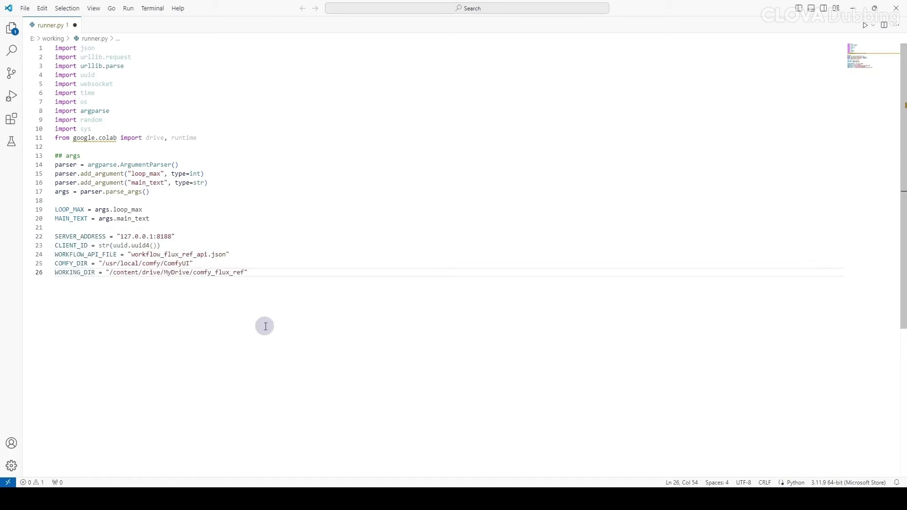
key("Return")
key("Return")
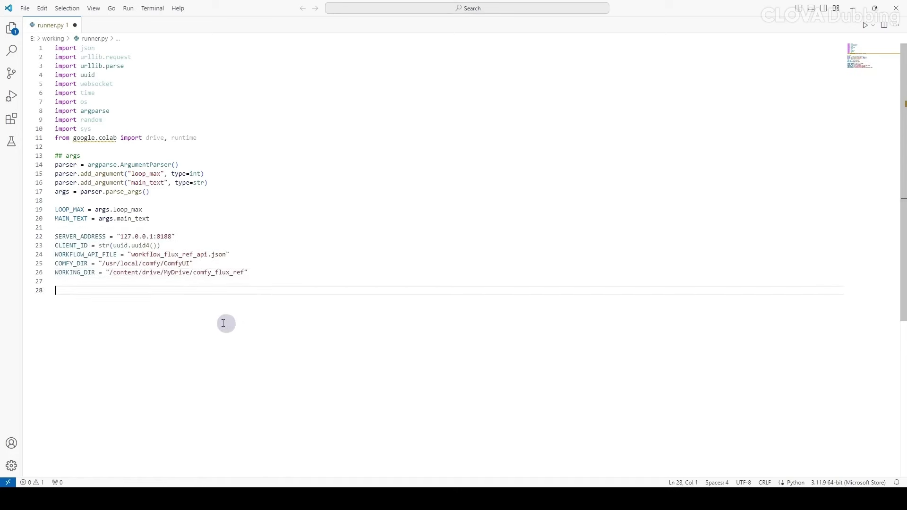
double_click(163, 255)
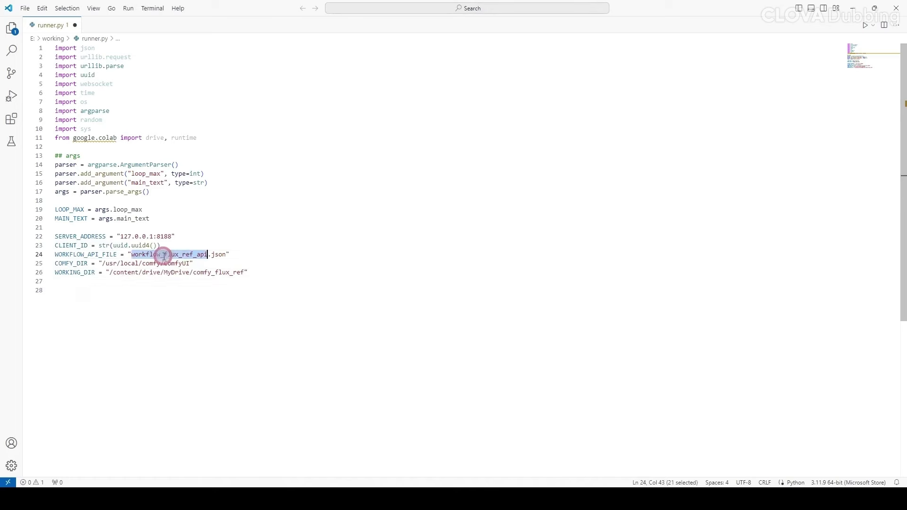
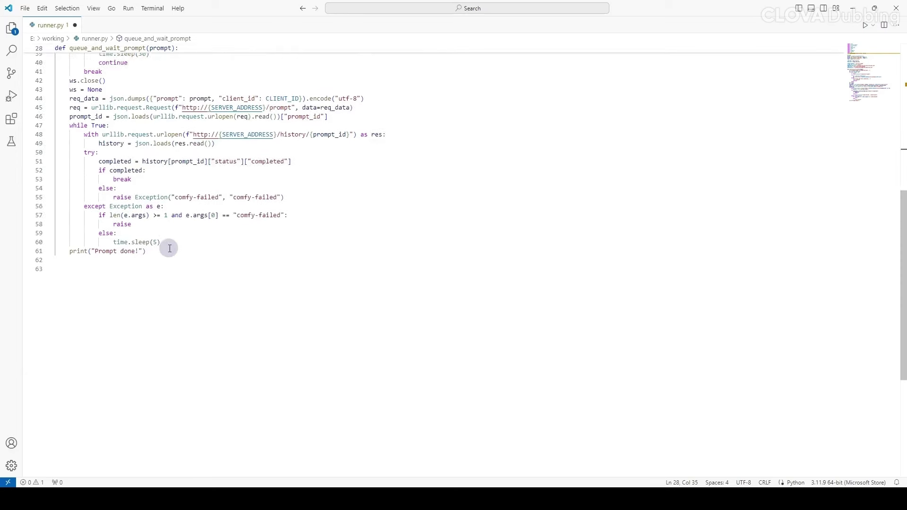
Step: Write run_workflow_once() to load WORKFLOW_API_FILE, set directories, random seeds and MAIN_TEXT on nodes 39, 41, 47, 49, 43 and 25, and queue the prompt
left_click(193, 221)
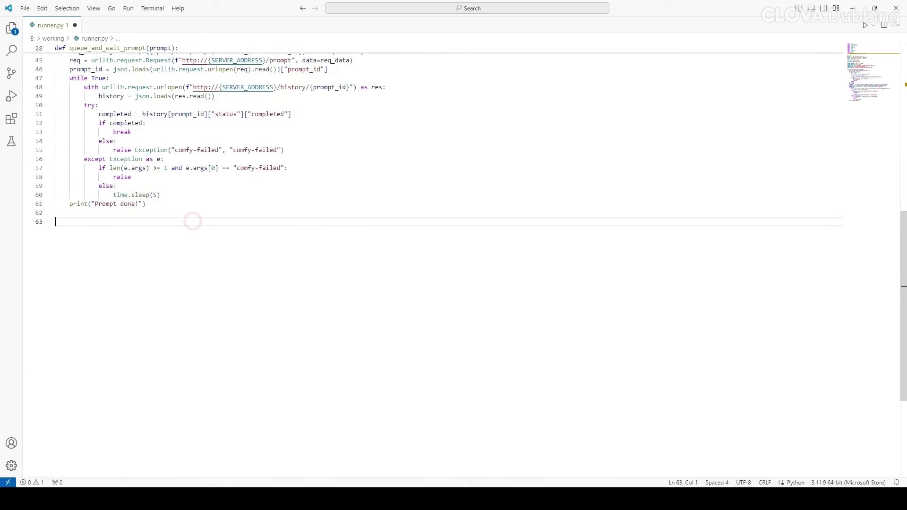
left_click(762, 150)
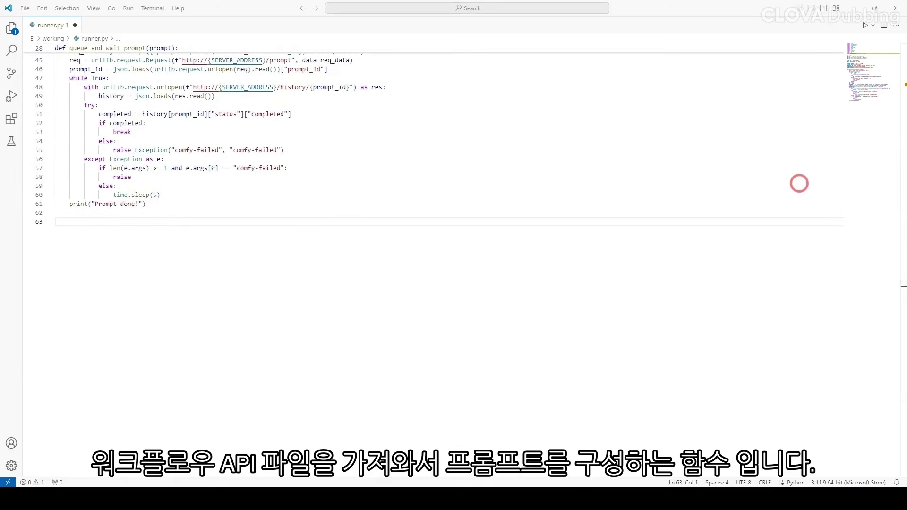
left_click(74, 222)
type("def run_workflow_once():     with open(WORKFLOW_API_FILE, \"rt\", encoding=\"utf8\") as f:         prompt = json.load(f)     def get_random_seed():         return random.randint(0, 100000000)     # ref main     prompt[\"39\"][\"inputs\"][\"directory\"] = f\"{WORKING_DIR}/ref_main\"     prompt[\"39\"][\"inputs\"][\"seed\"] = get_random_seed()     prompt[\"41\"][\"inputs\"][\"seed\"] = get_random_seed()     # ref sub     prompt[\"47\"][\"inputs\"][\"directory\"] = f\"{WORKING_DIR}/ref_main\"     prompt[\"47\"][\"inputs\"][\"seed\"] = get_random_seed()     prompt[\"49\"][\"inputs\"][\"seed\"] = get_random_seed()     # main text     prompt[\"43\"][\"inputs\"][\"text\"] = MAIN_TEXT     # random noise     prompt[\"25\"][\"inputs\"][\"noise_seed\"] = get_random_seed()     queue_and_wait_prompt(prompt)")
key("Return")
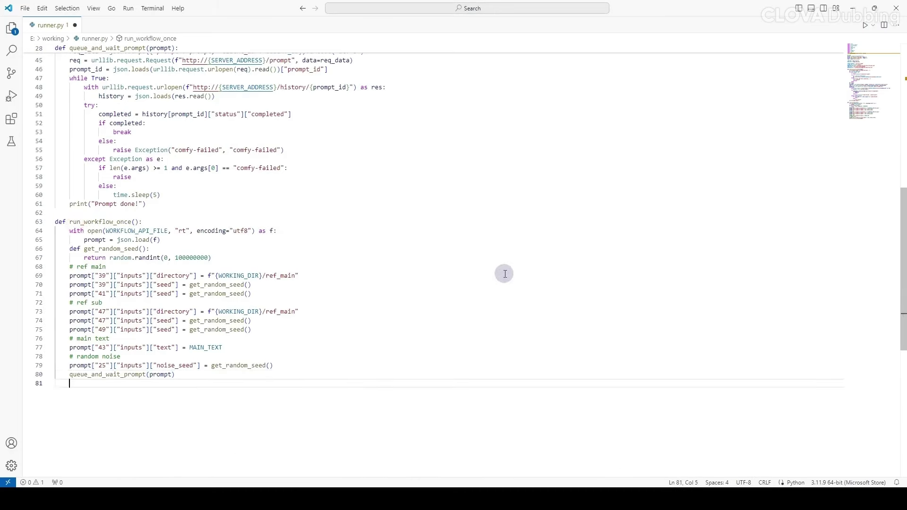
key("BackSpace")
key("Return")
key("Return")
left_click(152, 390)
key("Return")
left_click(102, 276)
left_click(100, 286)
left_click(101, 295)
left_click(139, 308)
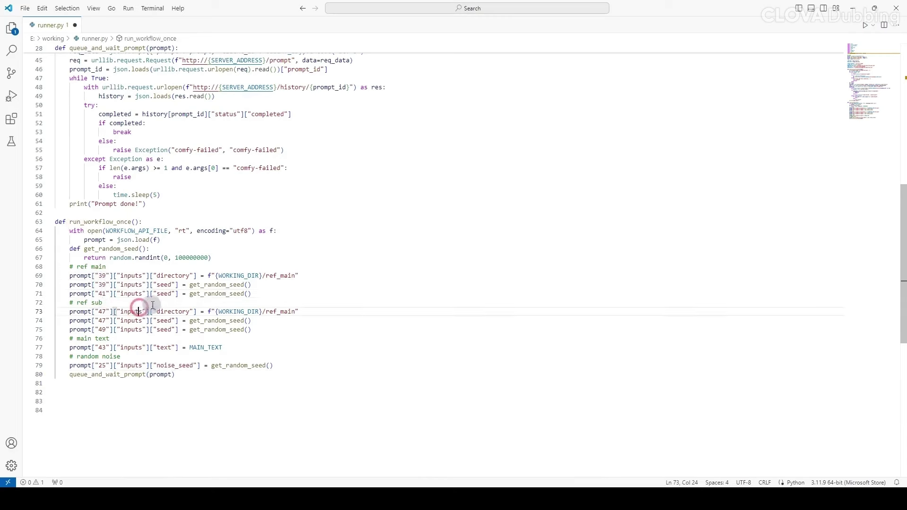
left_click(155, 303)
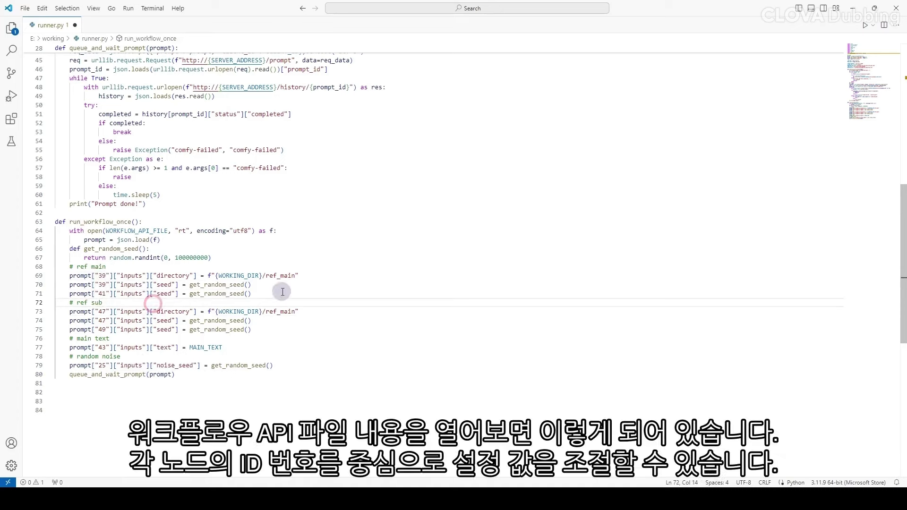
Step: Split the editor and open workflow_flux_ref_real_lora_api.json from the working folder in File Explorer beside runner.py
left_click(884, 25)
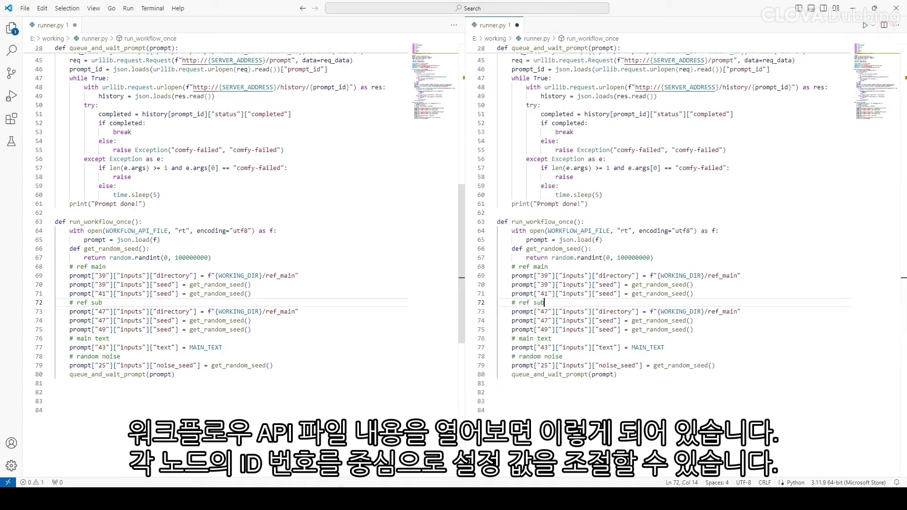
key("alt+Tab")
left_click(479, 298)
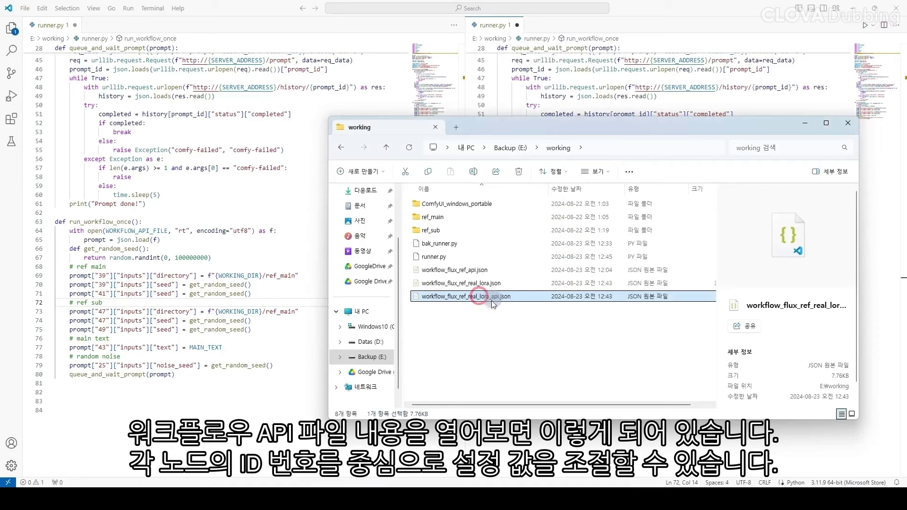
double_click(495, 298)
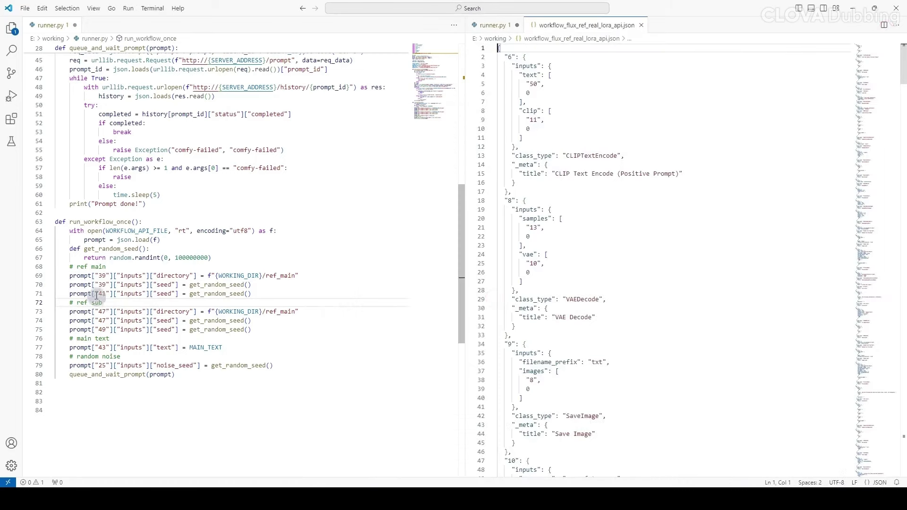
Step: Search the API JSON file for the node ID "39" copied from runner.py and select that node's whole block
left_click(95, 276)
left_click_drag(95, 275, 105, 276)
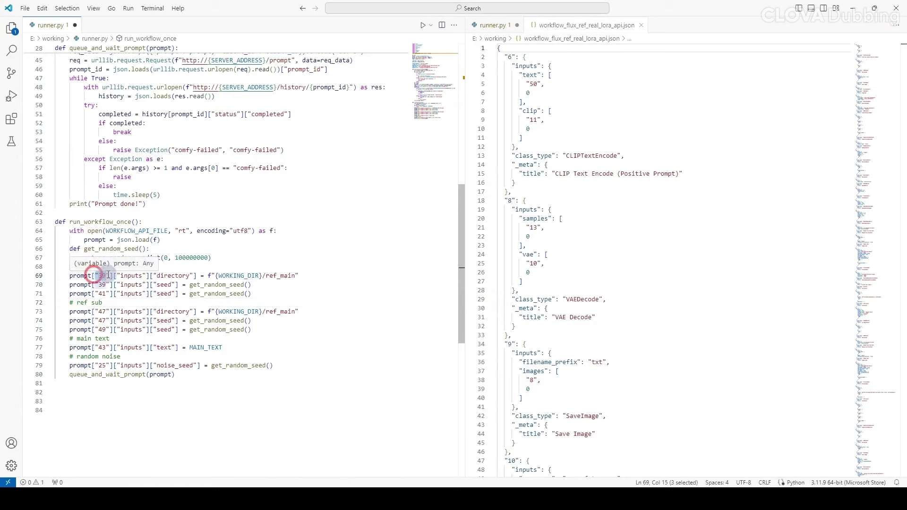
key("ctrl+c")
left_click(590, 102)
key("ctrl+f")
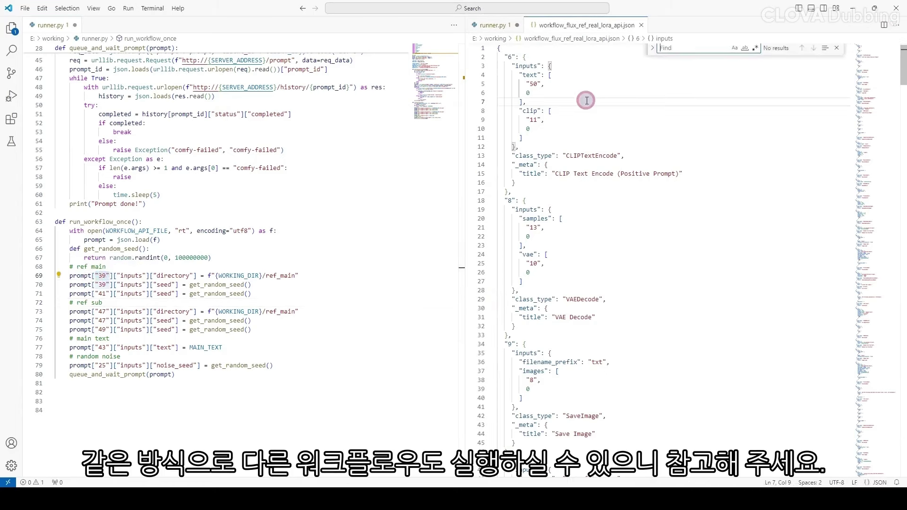
key("ctrl+v")
key("Escape")
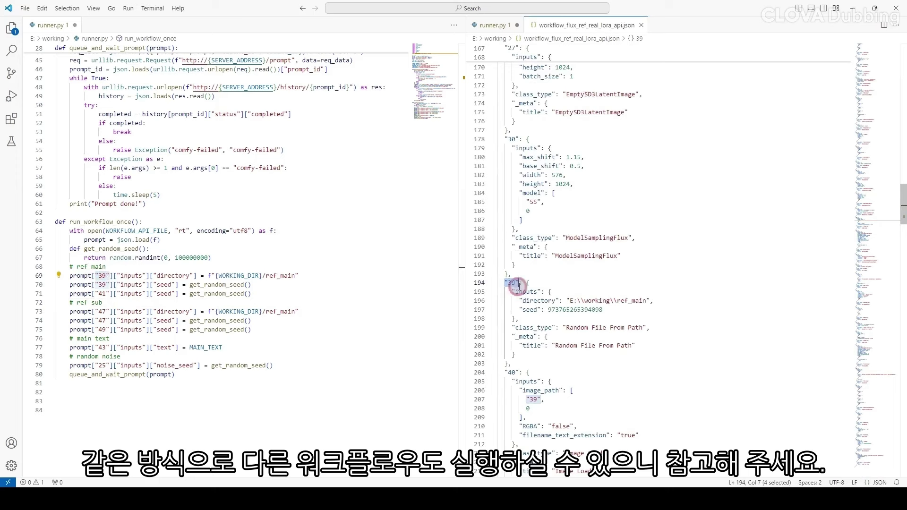
left_click_drag(537, 365, 499, 283)
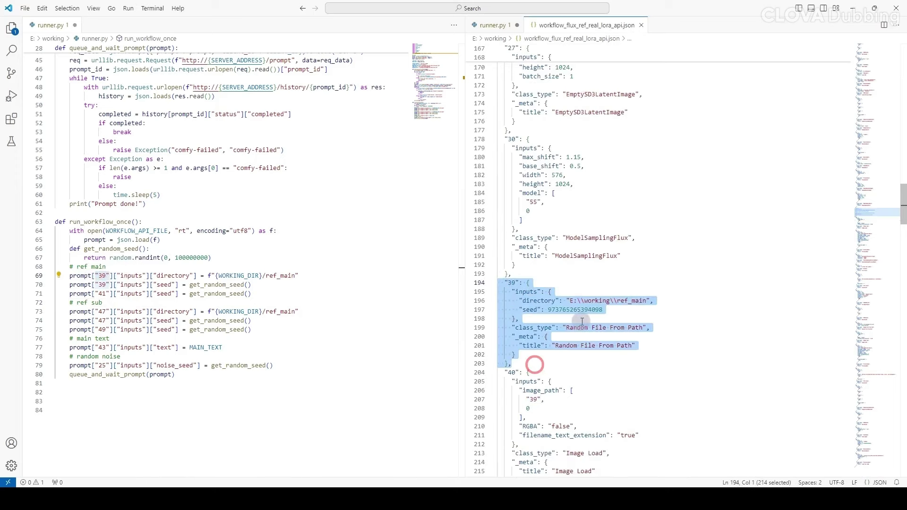
Step: Close the second editor group and arrange VS Code side by side with the ComfyUI browser window
right_click(634, 26)
left_click(654, 83)
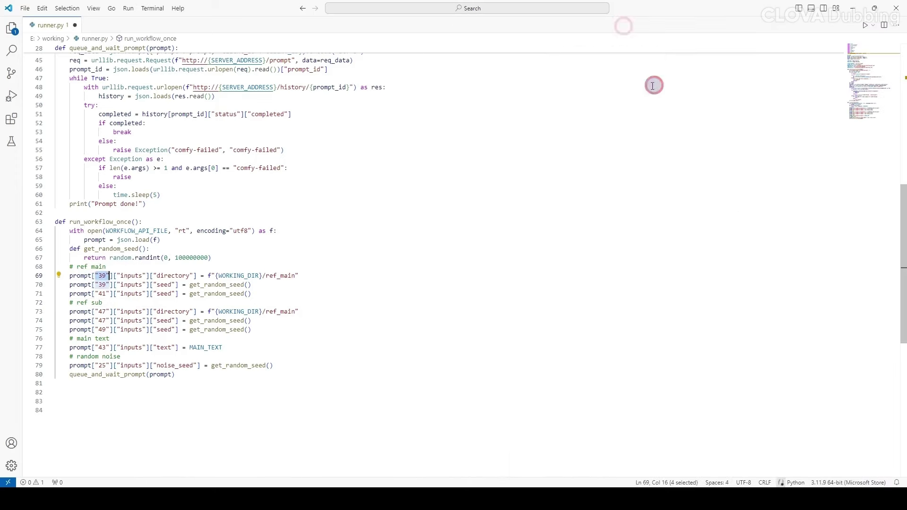
left_click_drag(648, 7, 1, 95)
left_click(585, 129)
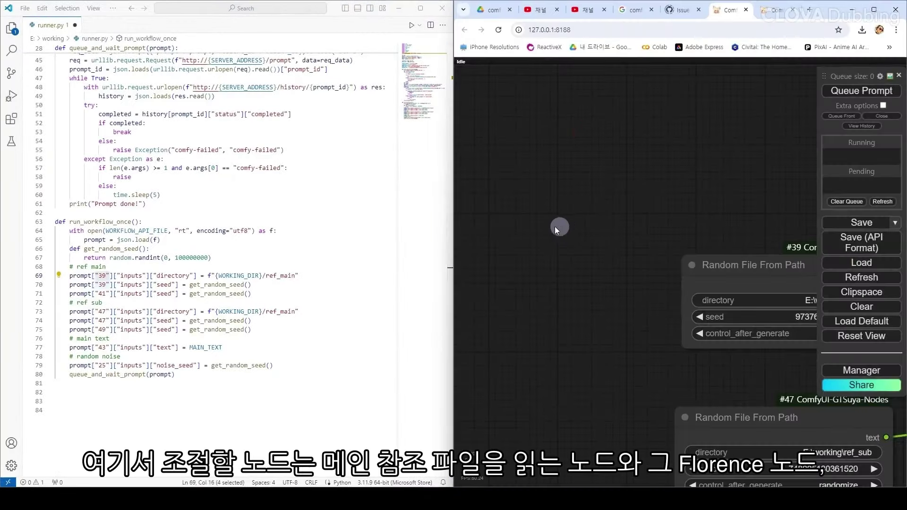
Step: Examine the main reference's Random File From Path node #39 and Florence2Run node #41 in the ComfyUI graph
left_click_drag(611, 314, 414, 228)
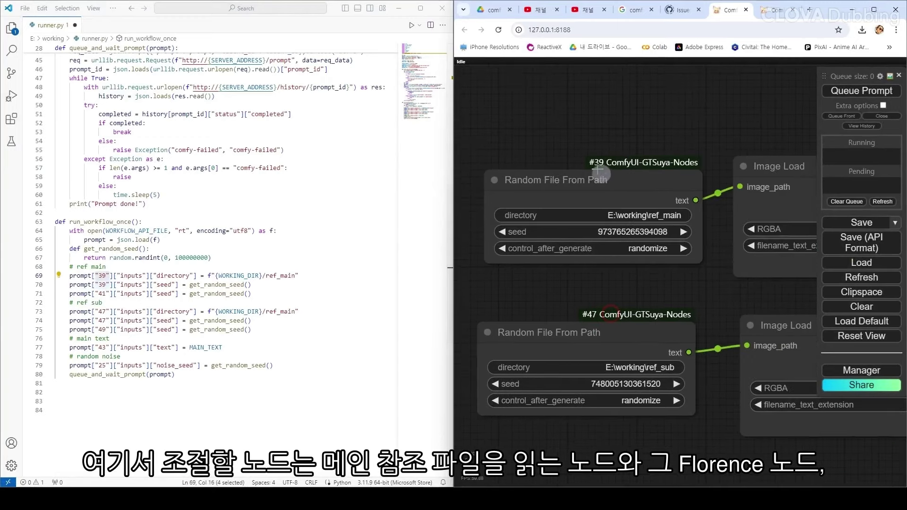
left_click_drag(663, 135, 417, 129)
left_click_drag(684, 122, 414, 150)
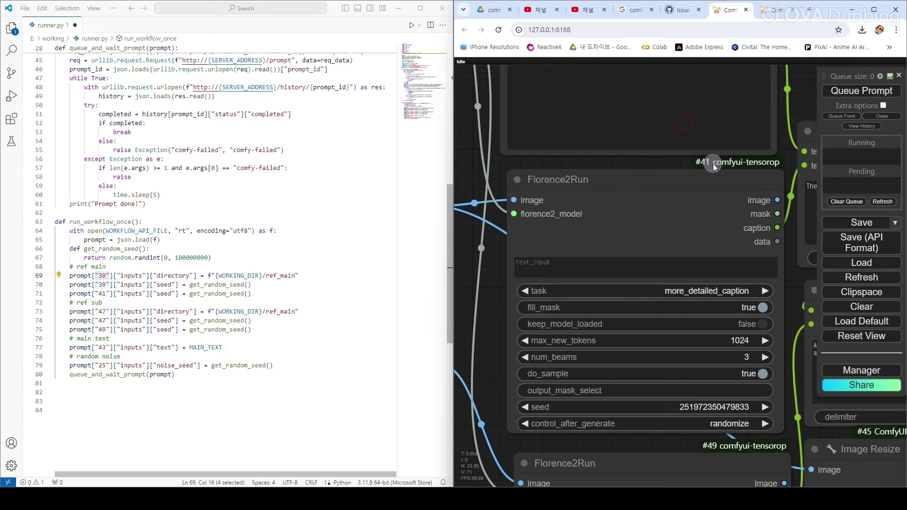
left_click_drag(714, 168, 690, 166)
Step: Compare the node 41 seed line in run_workflow_once() with the seed value of the Florence2Run node #41
left_click(122, 311)
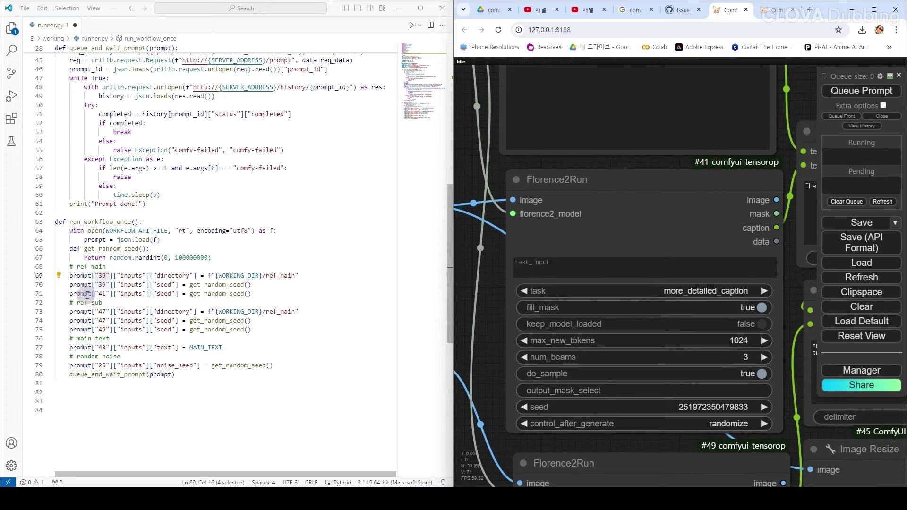
left_click_drag(87, 295, 271, 294)
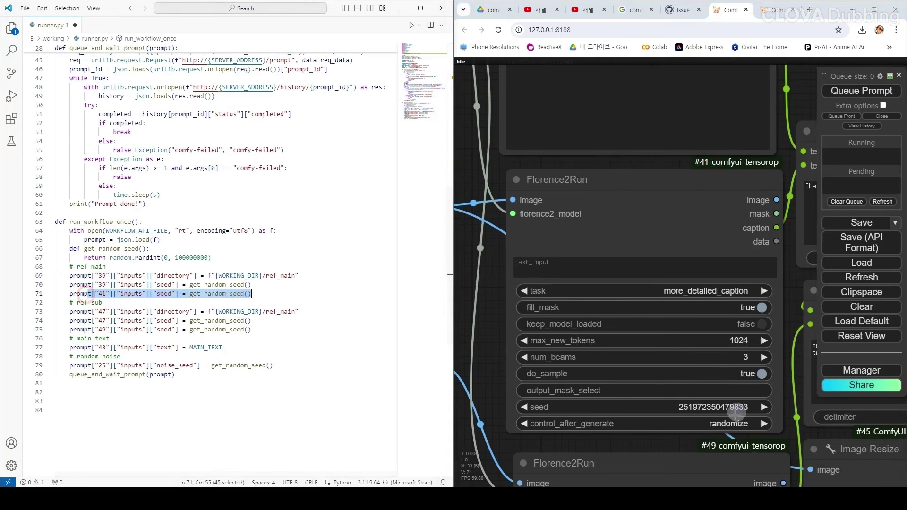
left_click(707, 407)
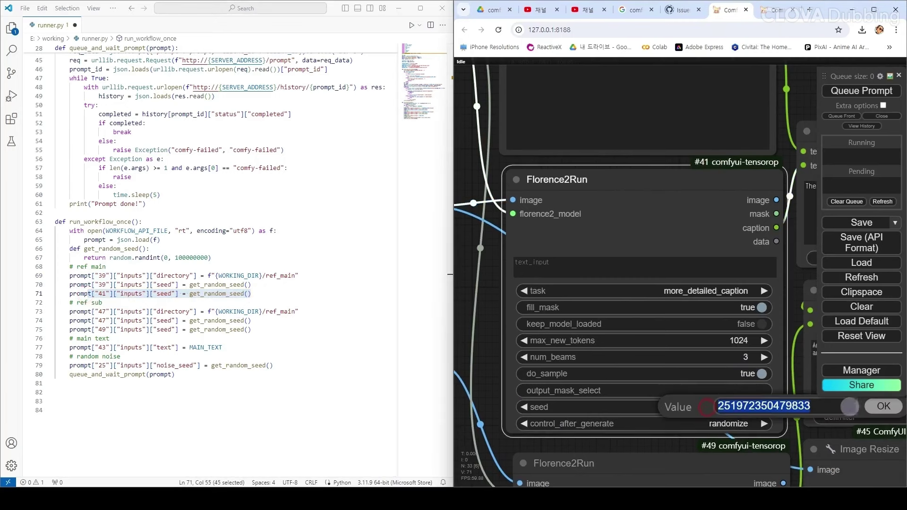
left_click(882, 407)
Step: Compare the ref sub lines in run_workflow_once() with Random File From Path node #47 and Florence2Run node #49 in ComfyUI
left_click_drag(89, 312, 124, 330)
left_click_drag(501, 315, 888, 263)
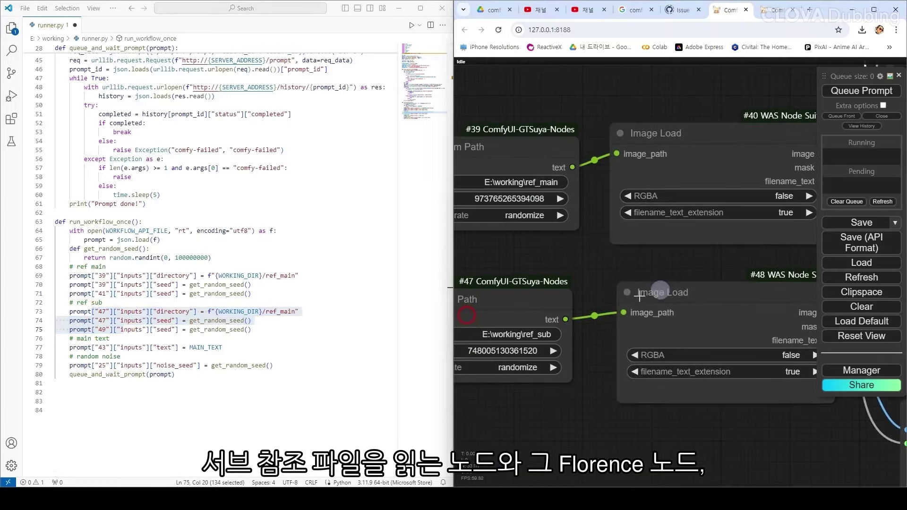
left_click_drag(545, 426, 524, 376)
left_click_drag(696, 390, 596, 193)
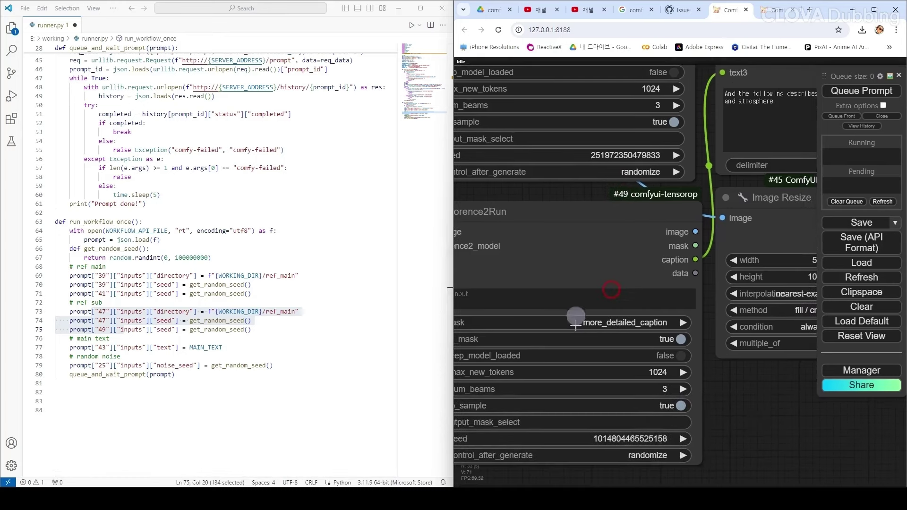
Step: Check the Florence2Run node #49 seed, and compare the main text line in run_workflow_once() with CR Text node #43
left_click(637, 438)
left_click(813, 437)
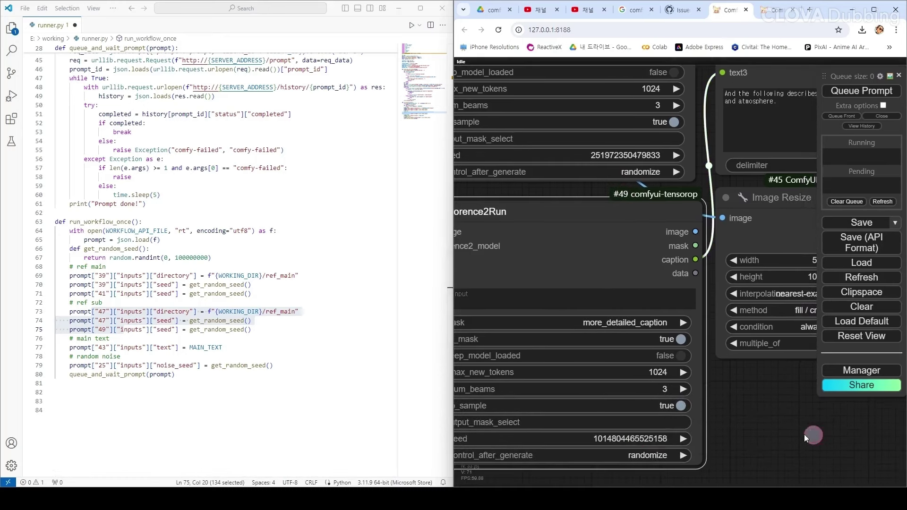
left_click(114, 348)
left_click_drag(69, 347, 225, 348)
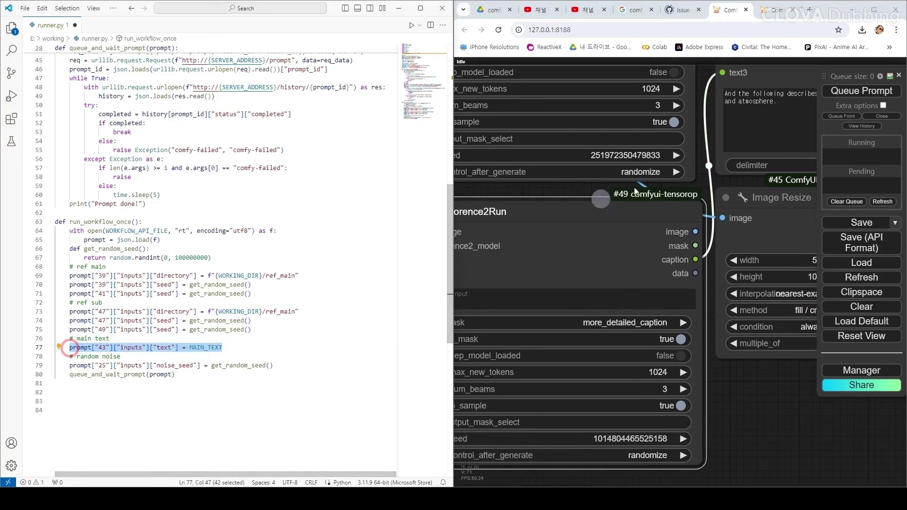
left_click_drag(701, 123, 726, 483)
left_click_drag(729, 147, 806, 200)
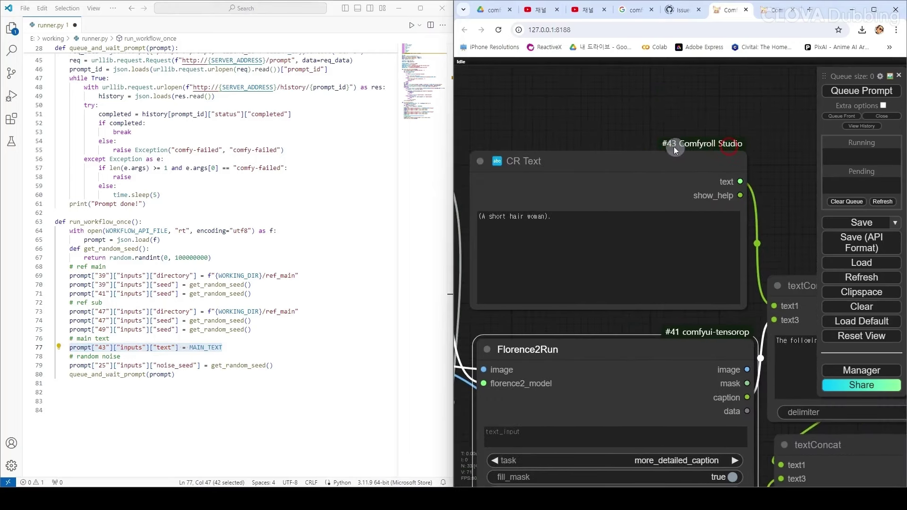
left_click(496, 217)
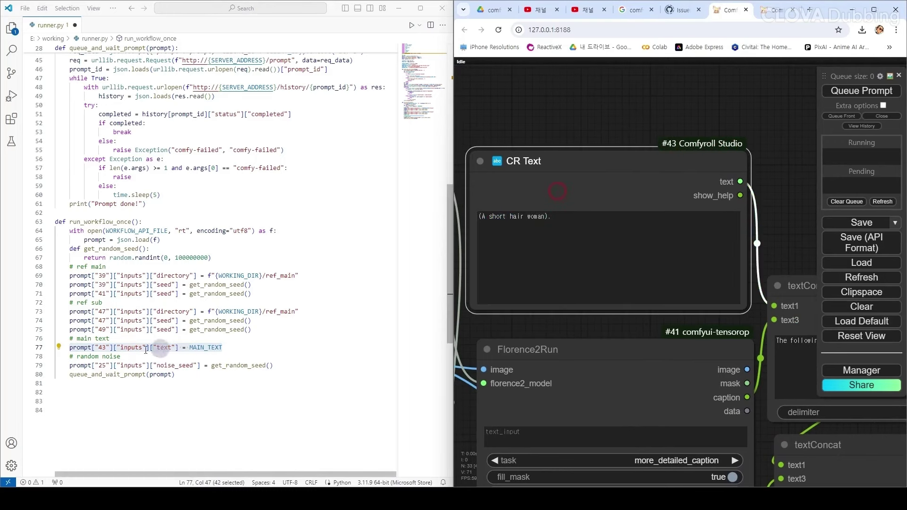
left_click_drag(145, 350, 113, 348)
Step: Compare the random noise line in run_workflow_once() with the noise_seed field of RandomNoise node #25
triple_click(102, 366)
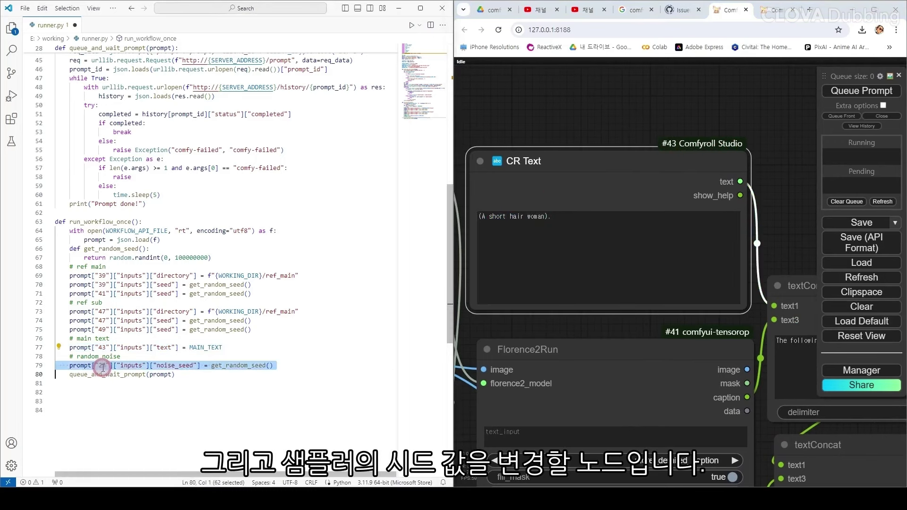
left_click_drag(781, 245, 750, 220)
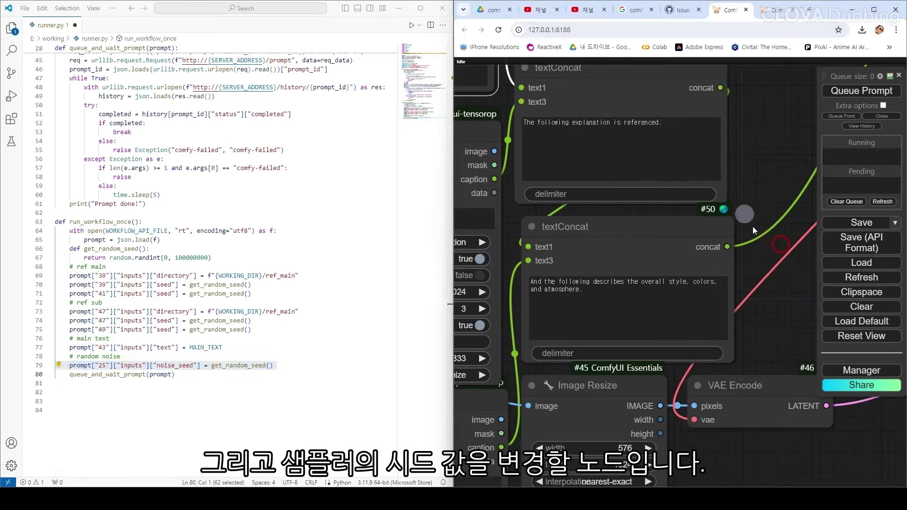
left_click_drag(777, 352, 780, 253)
scroll(725, 413, "down", 5)
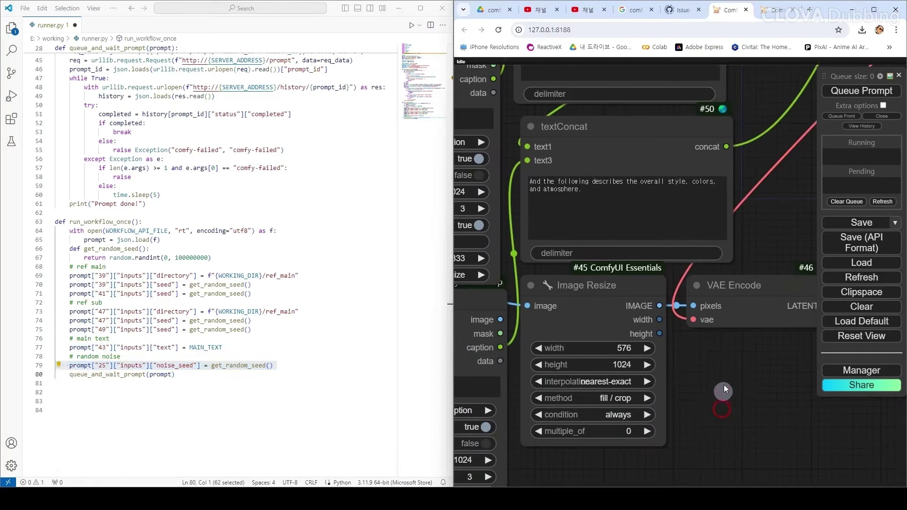
left_click_drag(749, 403, 749, 342)
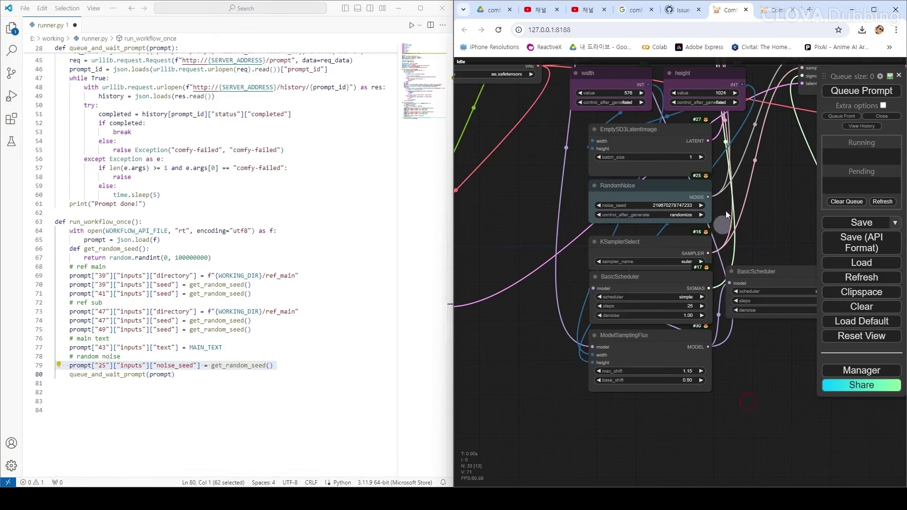
scroll(724, 206, "up", 5)
left_click(647, 236)
left_click_drag(647, 236, 690, 240)
Step: Trace the noise connections between RandomNoise node #25 and the SamplerCustomAdvanced nodes
left_click_drag(778, 270, 644, 403)
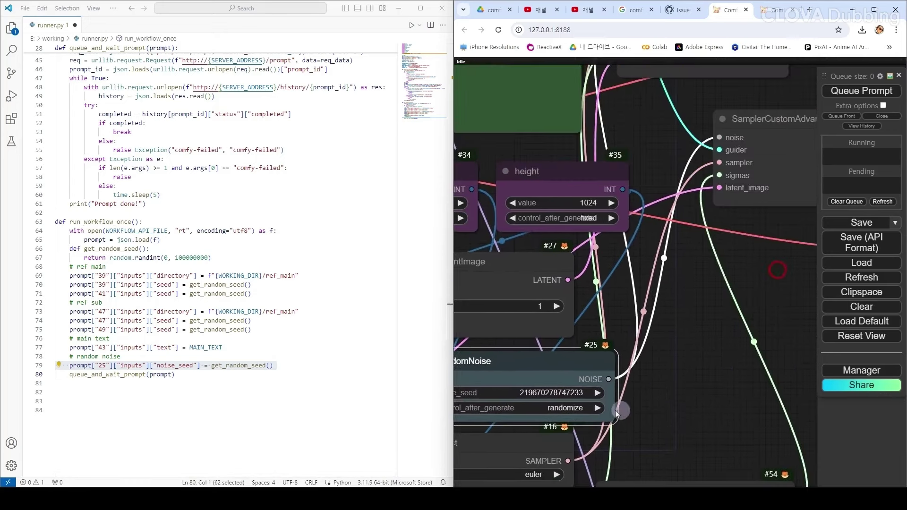
left_click(559, 397)
left_click(725, 393)
left_click_drag(703, 281, 611, 381)
left_click(623, 97)
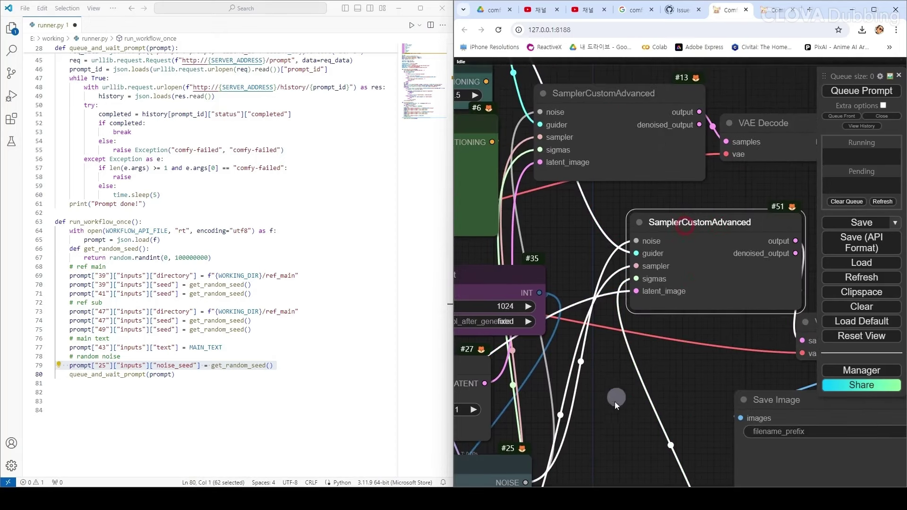
left_click_drag(480, 463, 648, 307)
left_click(648, 307)
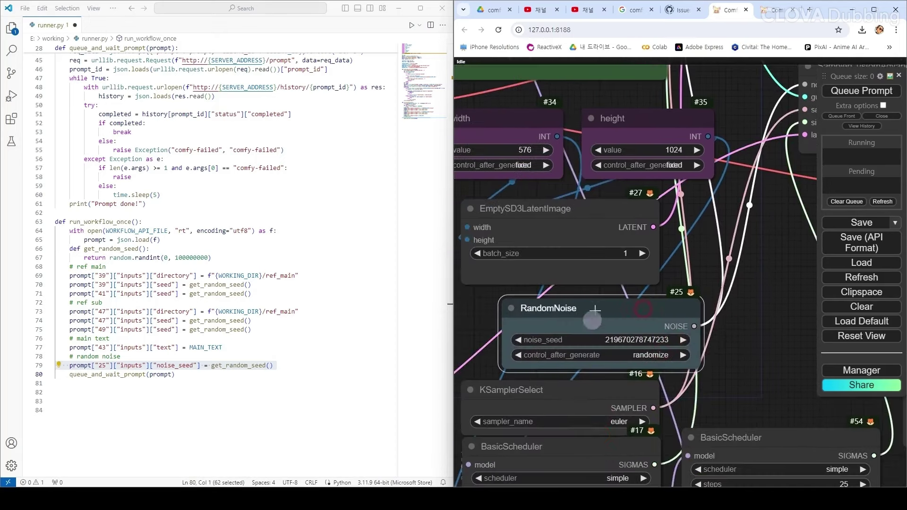
Step: Return to the end of run_workflow_once() in runner.py and maximize the VS Code window
left_click(223, 373)
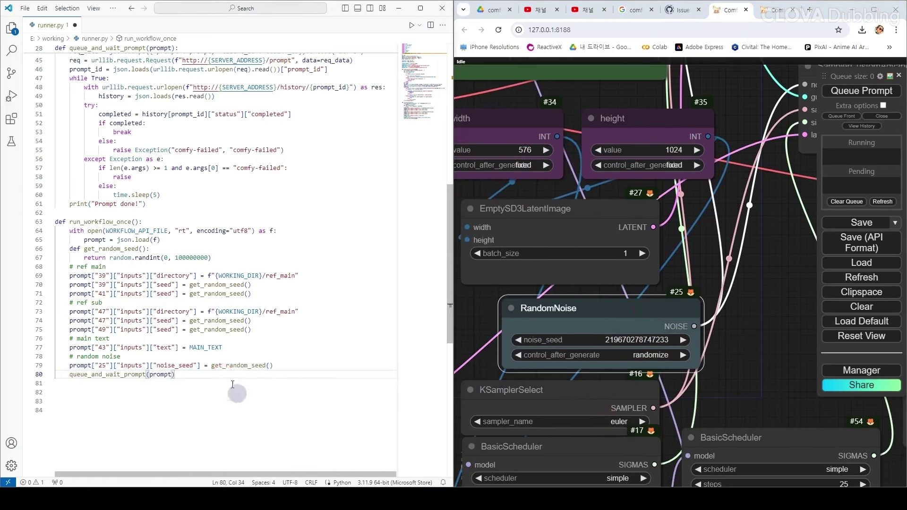
scroll(201, 352, "down", 2)
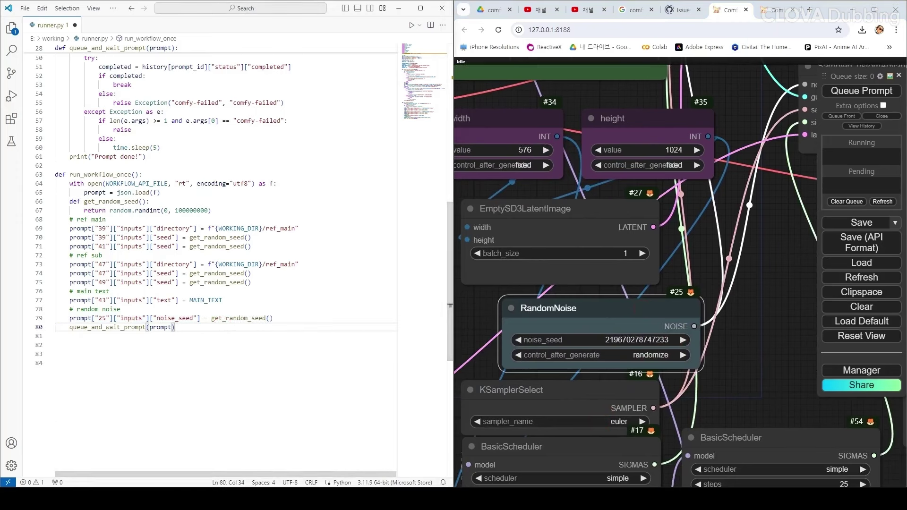
left_click(421, 8)
left_click(887, 209)
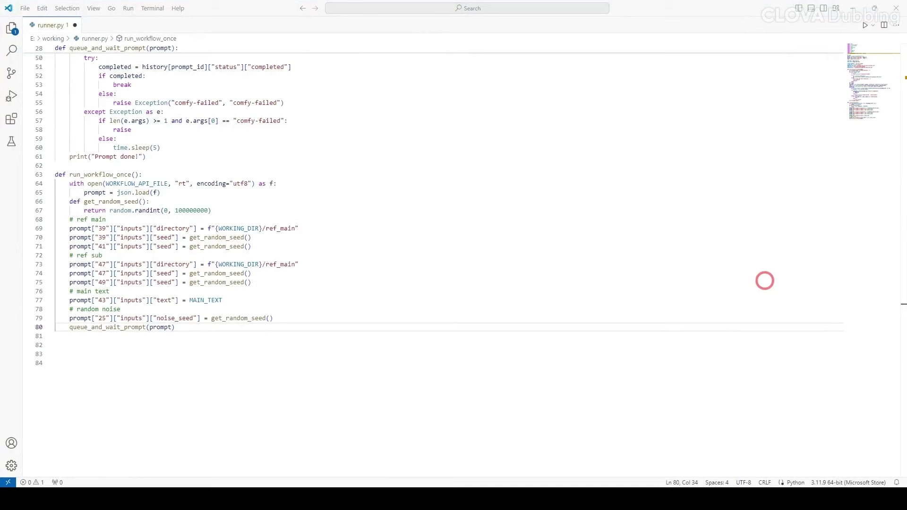
Step: Add main_process(), calling run_workflow_once() LOOP_MAX times and finally sleeping 30 seconds, unmounting Drive and unassigning the Colab runtime
left_click(211, 344)
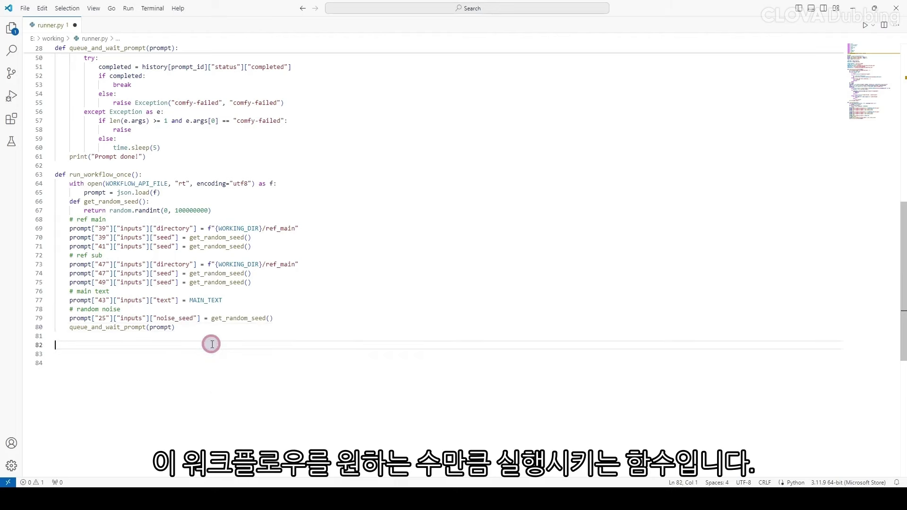
type("def main_process():     try:         for i in range(LOOP_MAX):             print(f\">> run workflow: #{i}\")             run_workflow_once()     finally:         print(\"Terminate Colab after 30secs\")         time.sleep(30)         drive.flush_and_unmount()         runtime.unassign()")
scroll(265, 411, "down", 3)
left_click(195, 373)
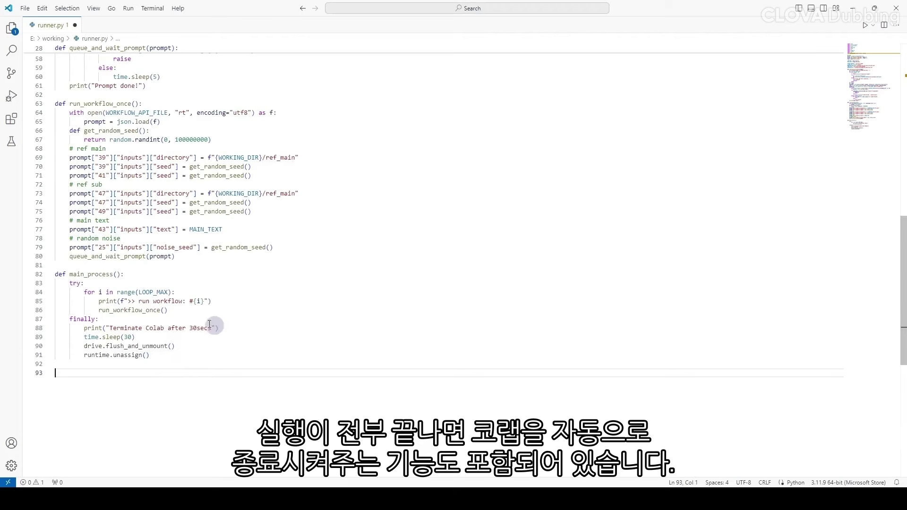
Step: Review the LOOP_MAX loop and the Colab termination code in the finally block of main_process()
double_click(150, 292)
left_click(194, 388)
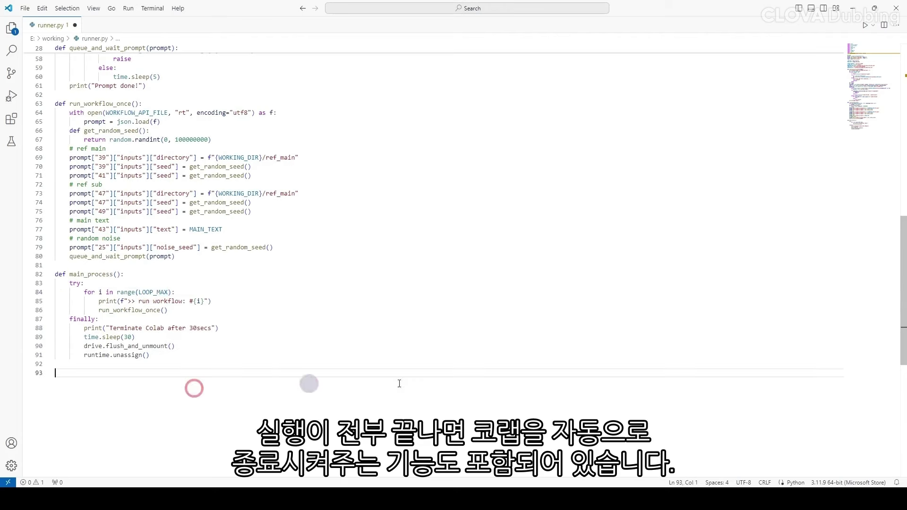
left_click_drag(70, 319, 115, 367)
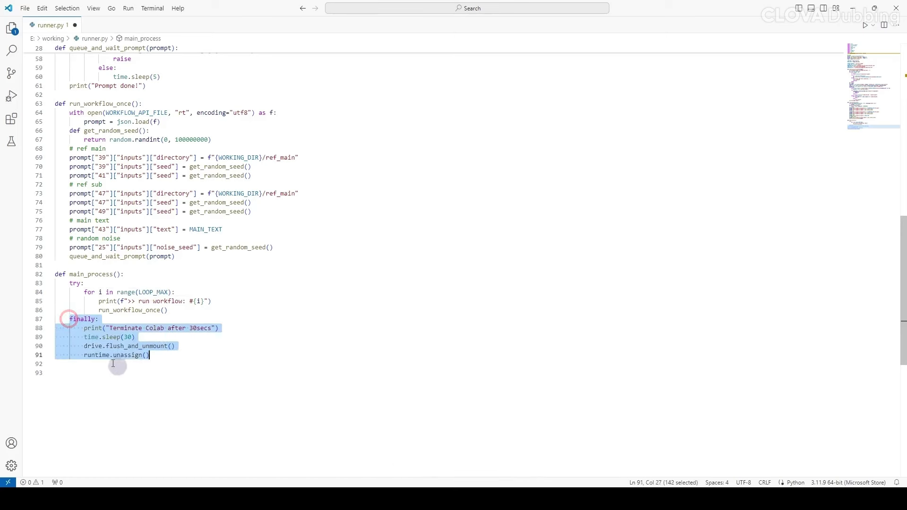
left_click(144, 347)
Step: Append the execution block that starts ComfyUI's main.py with WORKING_DIR input and output directories, waits 60 seconds and calls main_process()
left_click(104, 373)
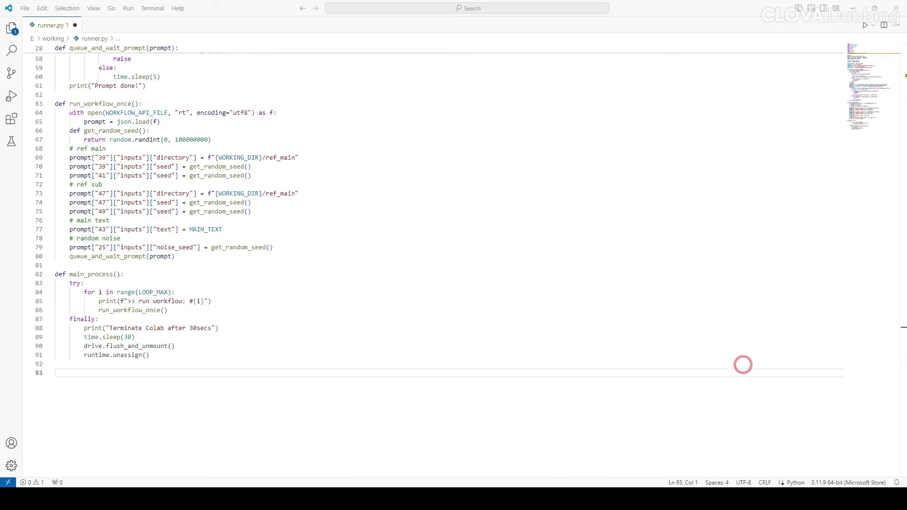
type("print(\"==BEGIN==\") os.chdir(COMFY_DIR) os.system(f\"python main.py --dont-print-server --input-directory {WORKING_DIR}/input --output-directory {WORKING_DIR}/output &\") print(\"=== run comfy server ===\") time.sleep(60) os.chdir(WORKING_DIR) main_process() print(\"==END==\")")
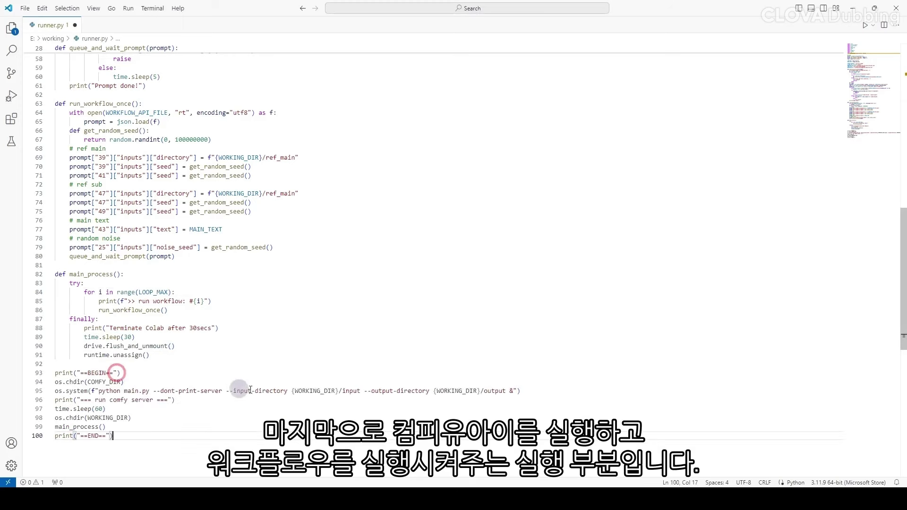
key("Return")
scroll(250, 389, "down", 3)
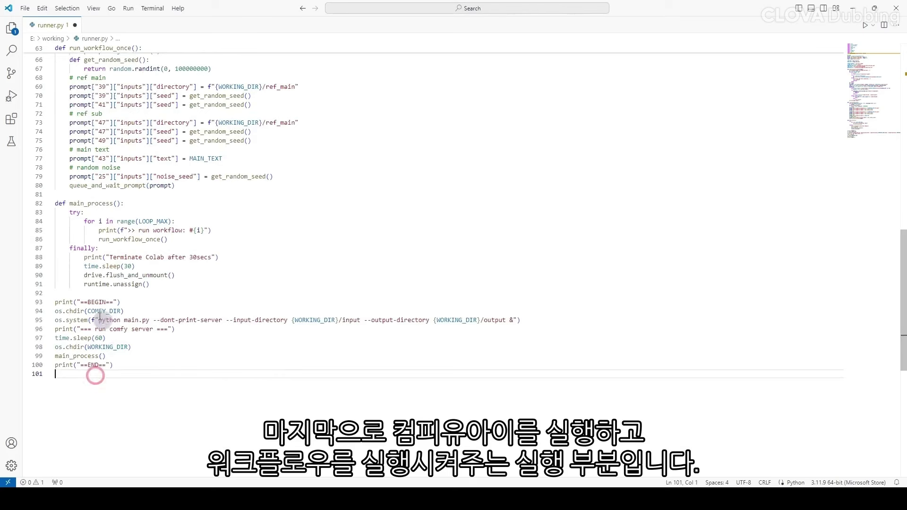
left_click_drag(57, 320, 524, 320)
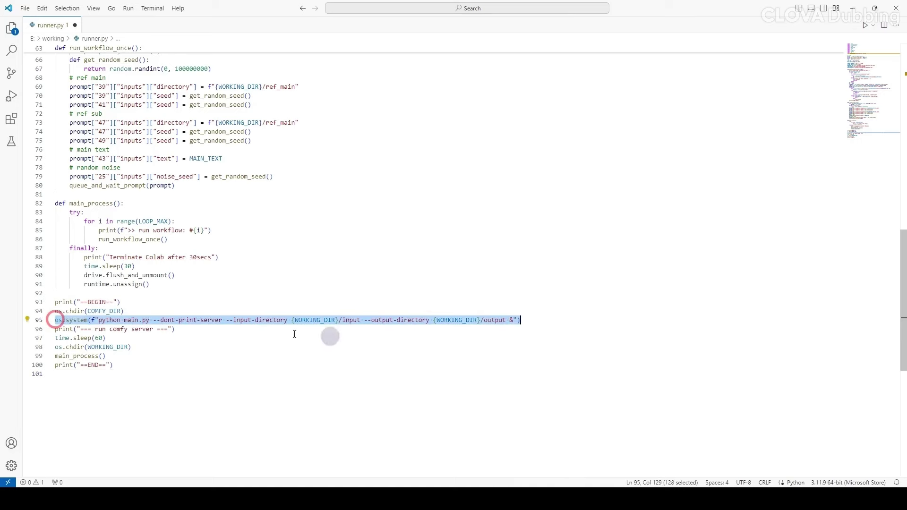
left_click(203, 335)
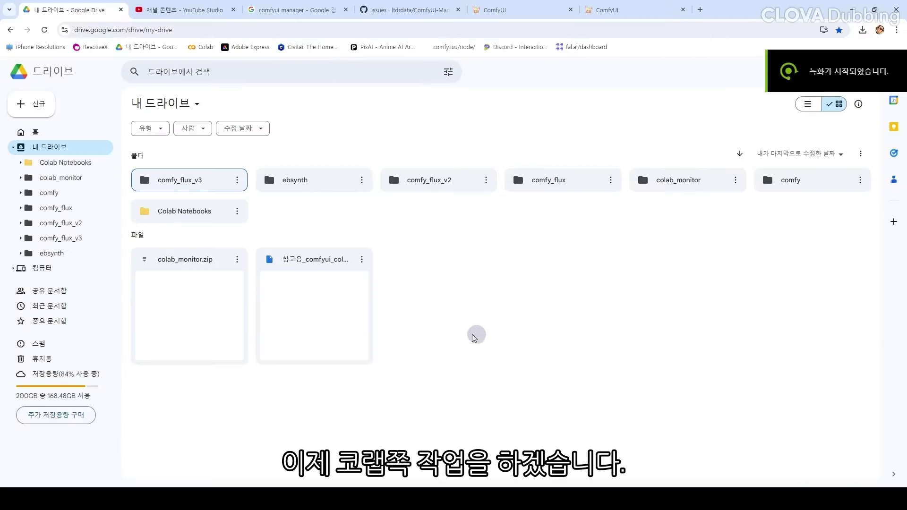
Step: Switch to Google Drive and create a folder named comfy_flux_ref in My Drive
left_click(449, 293)
left_click(46, 118)
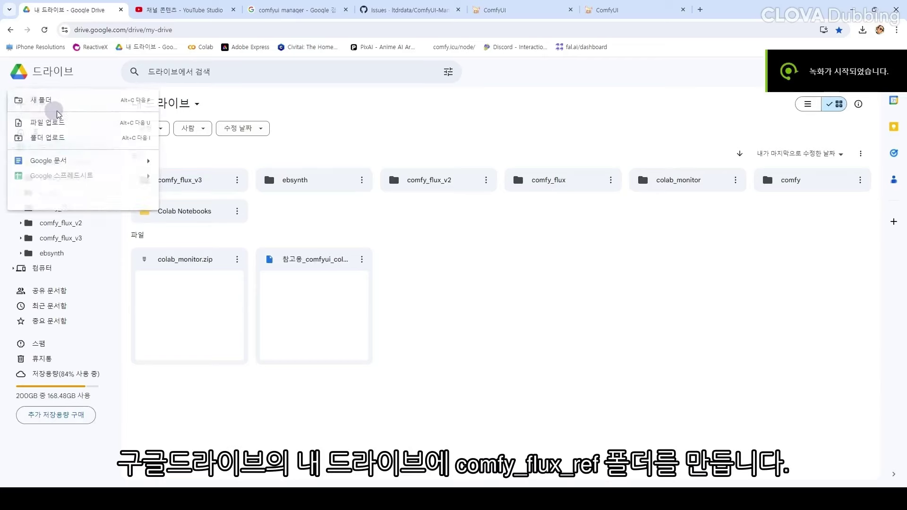
left_click(64, 102)
type("com")
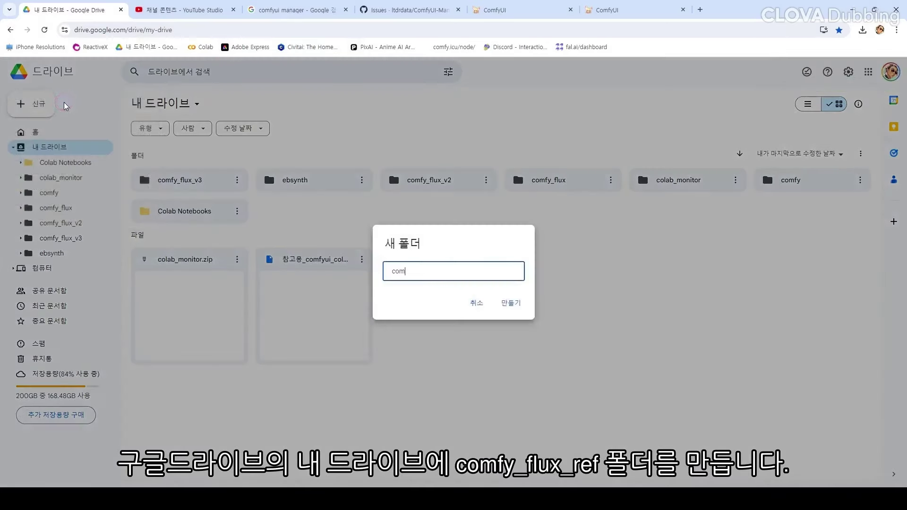
type("fy_flux_ref")
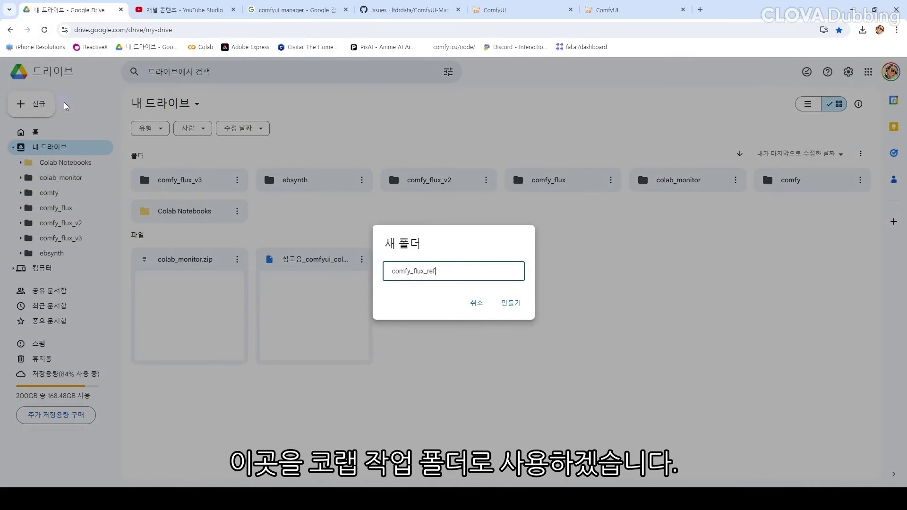
key("Return")
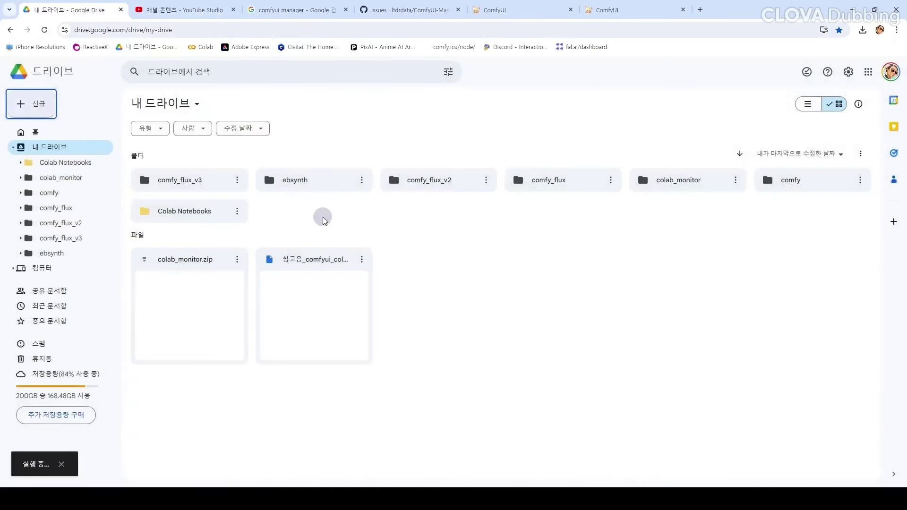
Step: Open the comfy_flux_ref folder and create input and output folders inside it
double_click(204, 184)
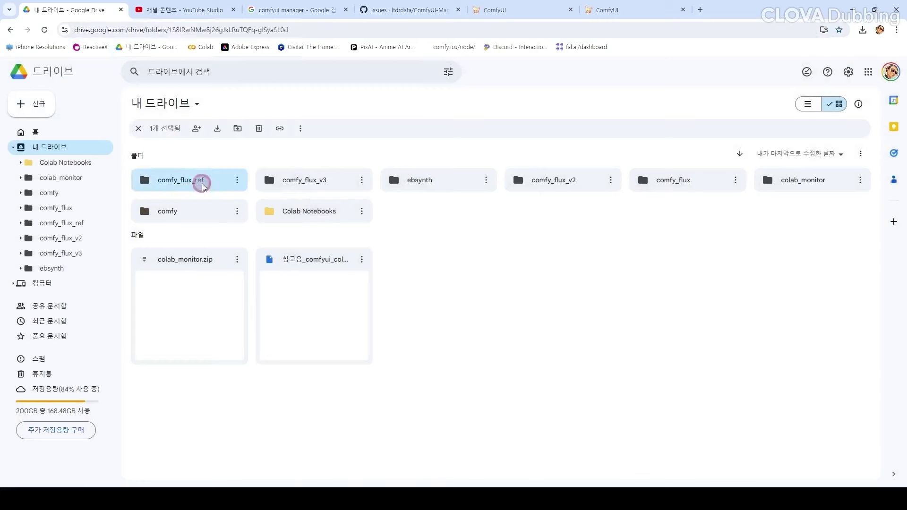
left_click(33, 116)
left_click(76, 102)
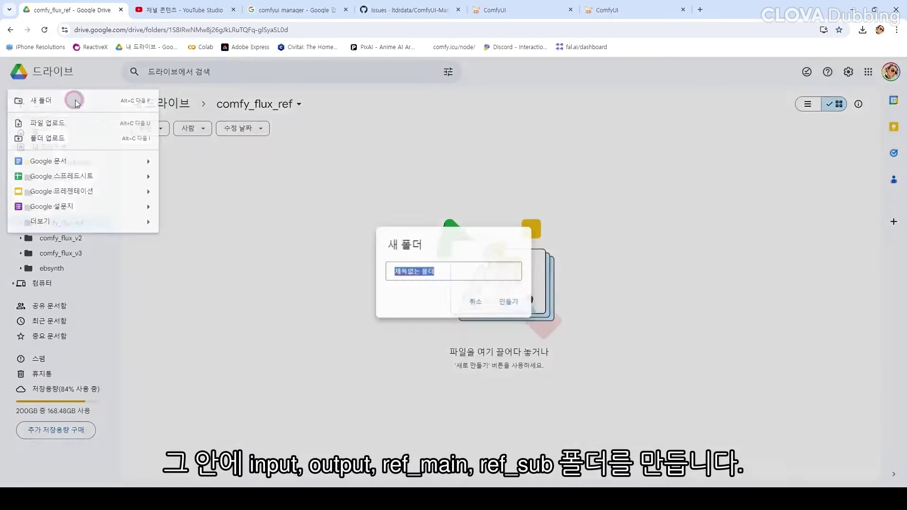
type("input")
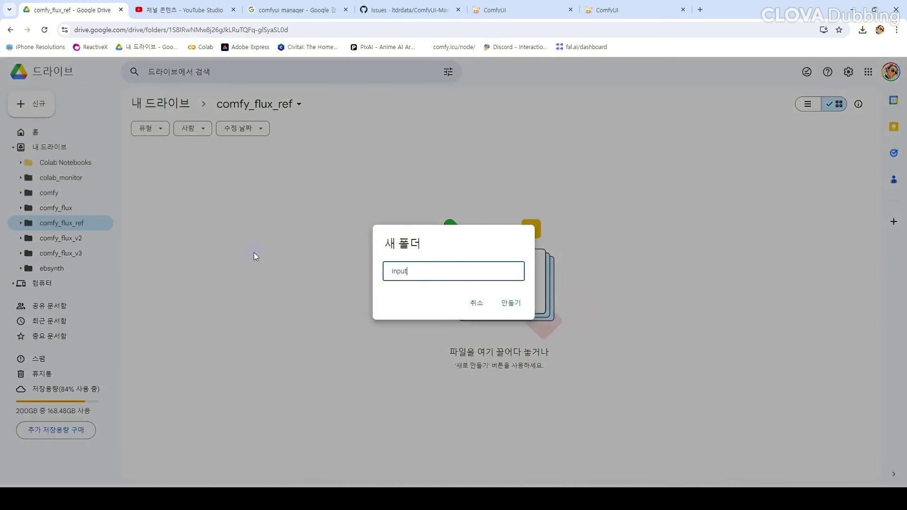
key("Return")
left_click(42, 104)
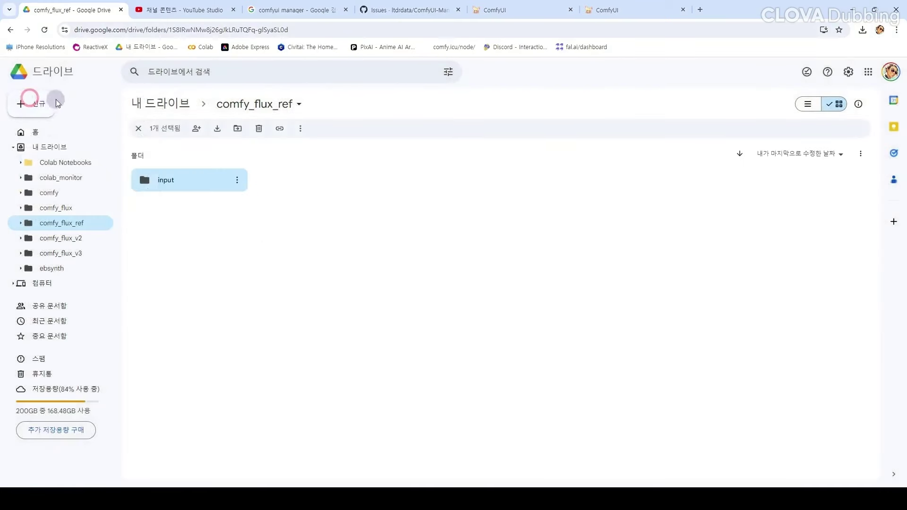
left_click(54, 103)
type("output")
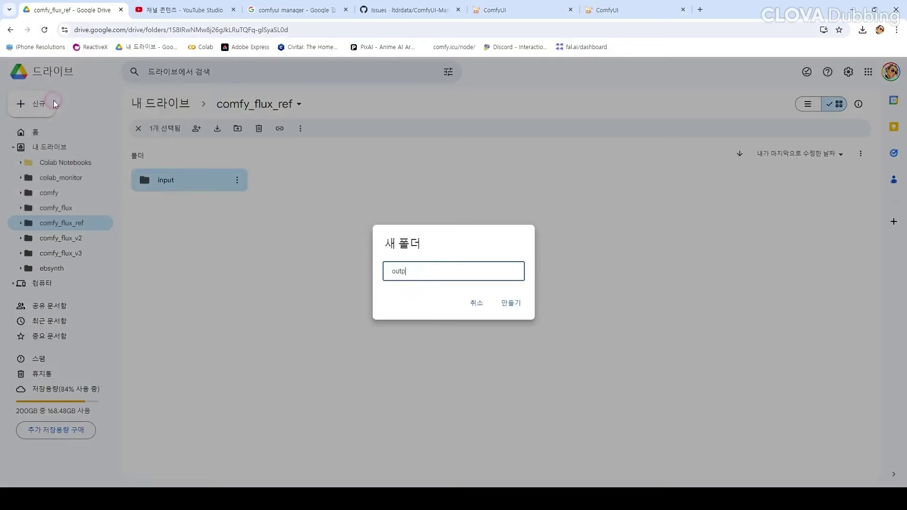
key("Return")
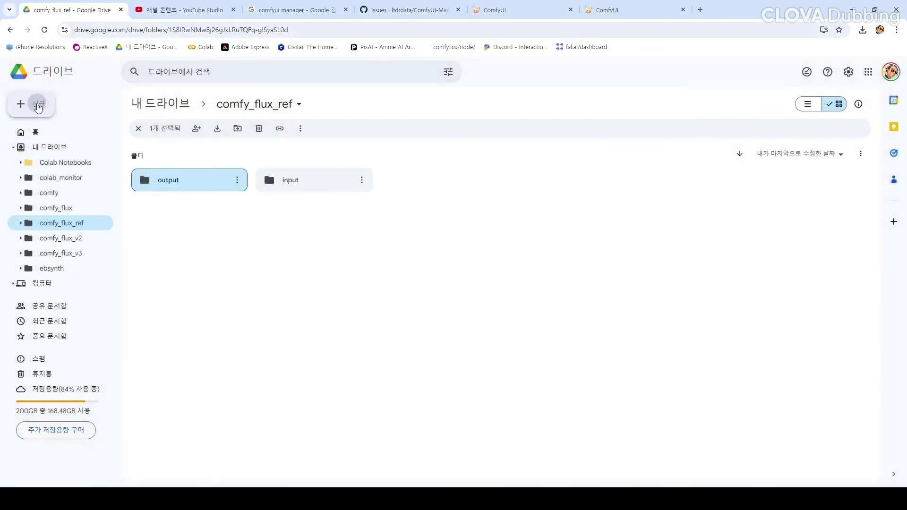
Step: Create two more folders named ref_main and ref_sub inside comfy_flux_ref
left_click(54, 103)
left_click(57, 108)
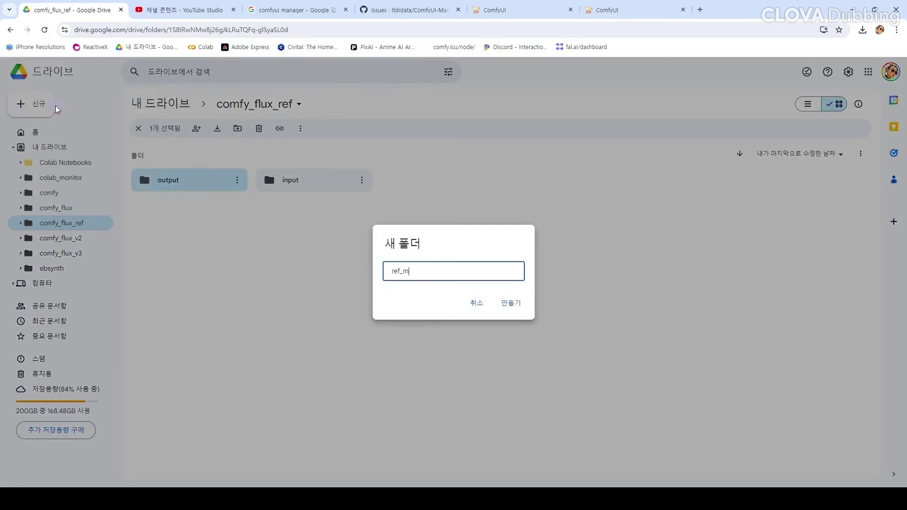
type("ref_main")
key("Return")
left_click(56, 107)
left_click(58, 103)
type("ref_su")
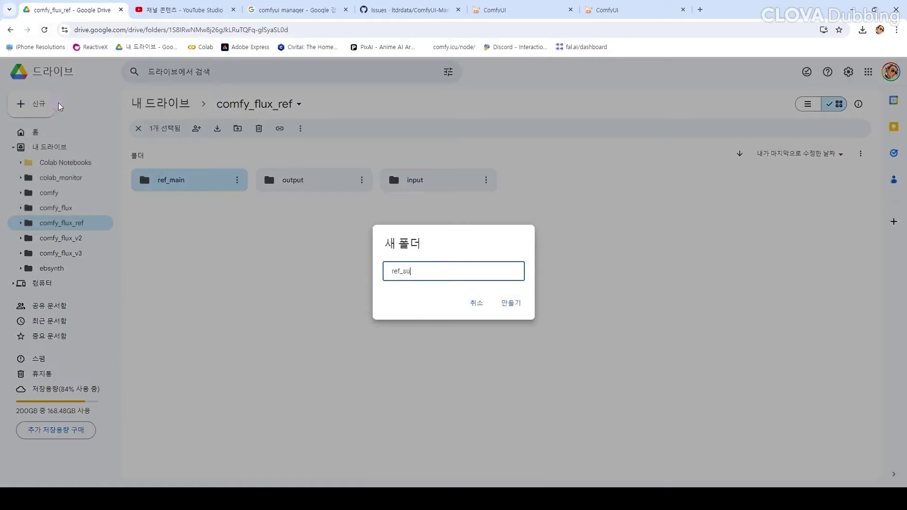
type("b")
key("Return")
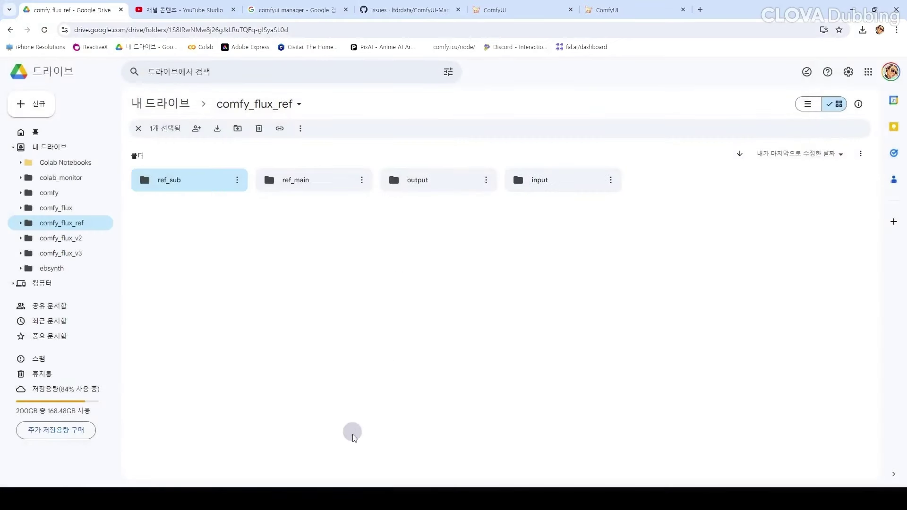
Step: Upload runner.py and workflow_flux_ref_real_lora_api.json from the local working folder into the comfy_flux_ref folder
left_click(371, 497)
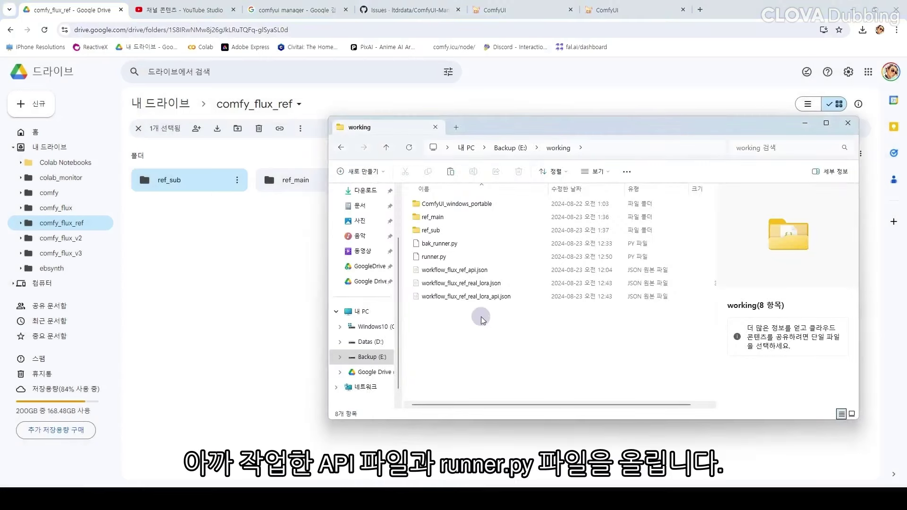
left_click(479, 302)
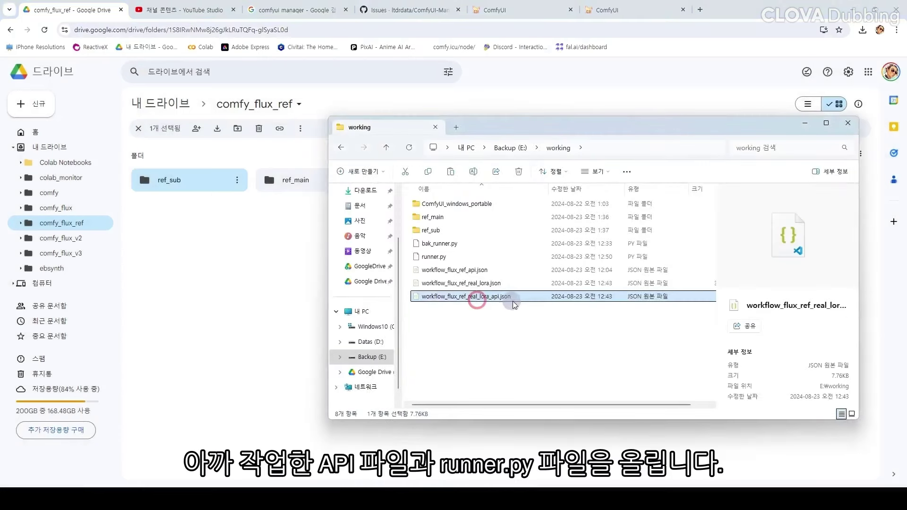
left_click(431, 256, "ctrl")
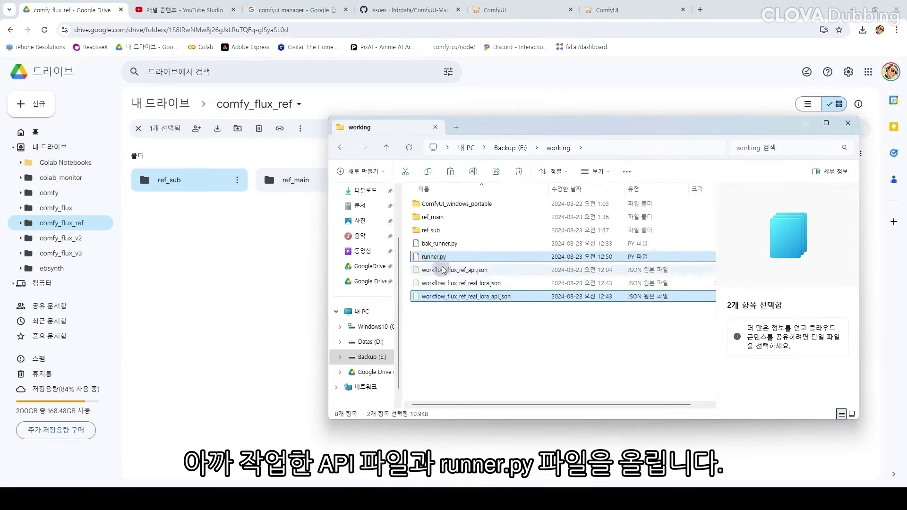
left_click_drag(433, 259, 297, 343)
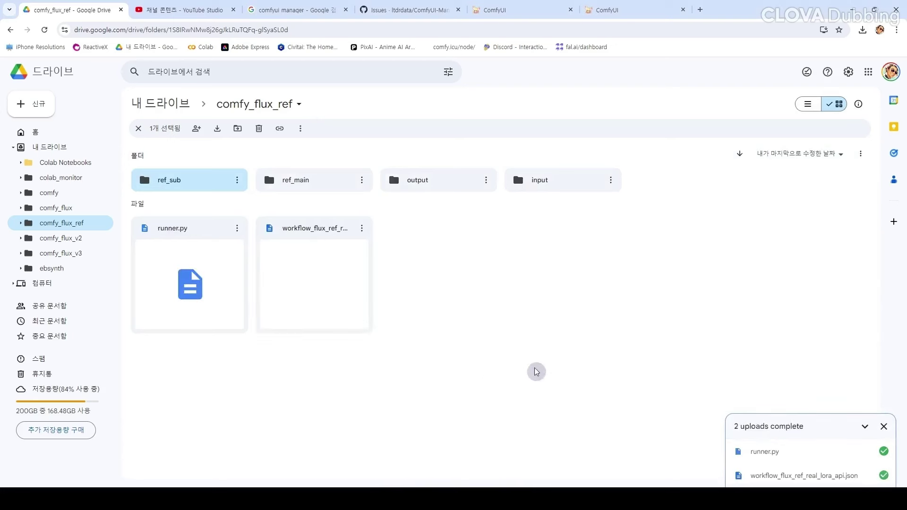
Step: Open the ref_main folder and upload mage1.png through mage5.png from the local downloads folder into it
left_click(299, 183)
left_click(299, 183)
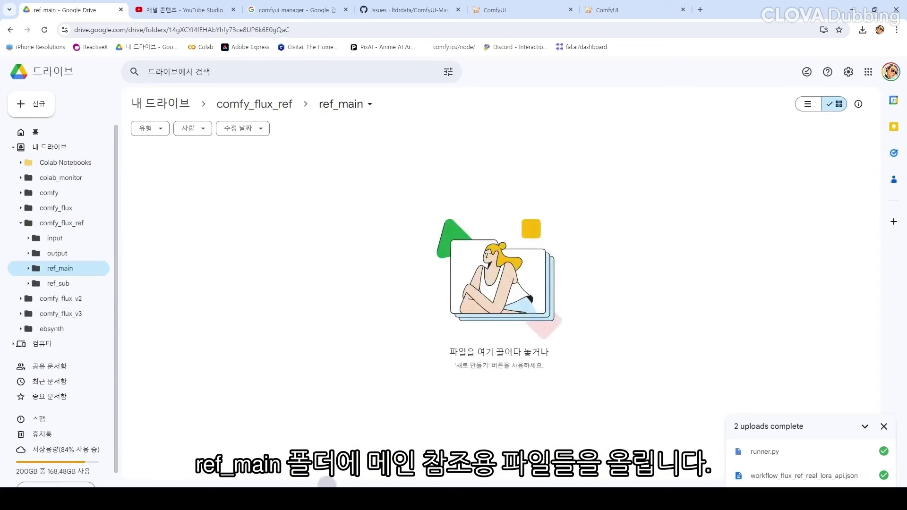
left_click(330, 498)
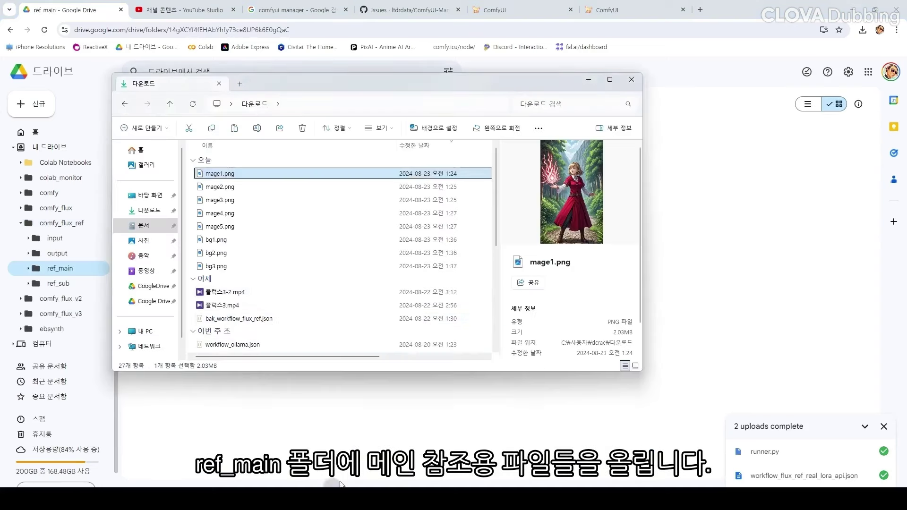
left_click(243, 227, "shift")
left_click_drag(219, 172, 694, 240)
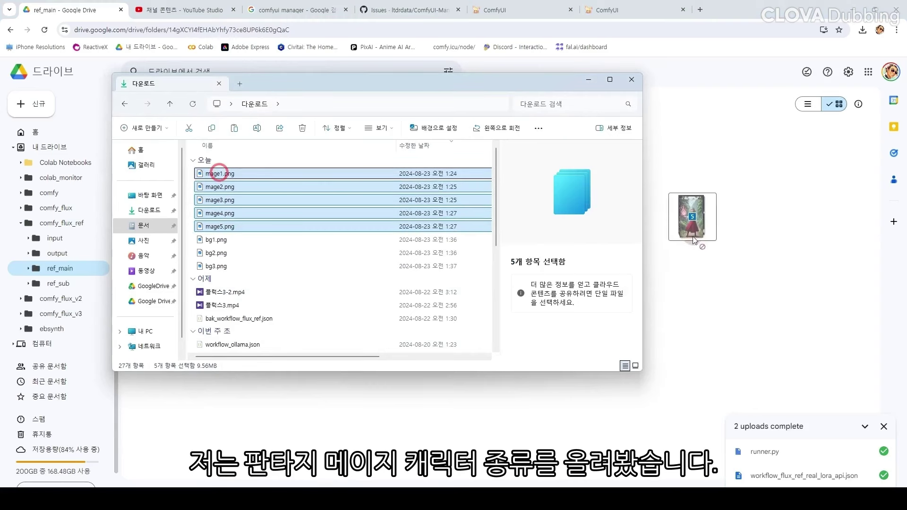
left_click(524, 441)
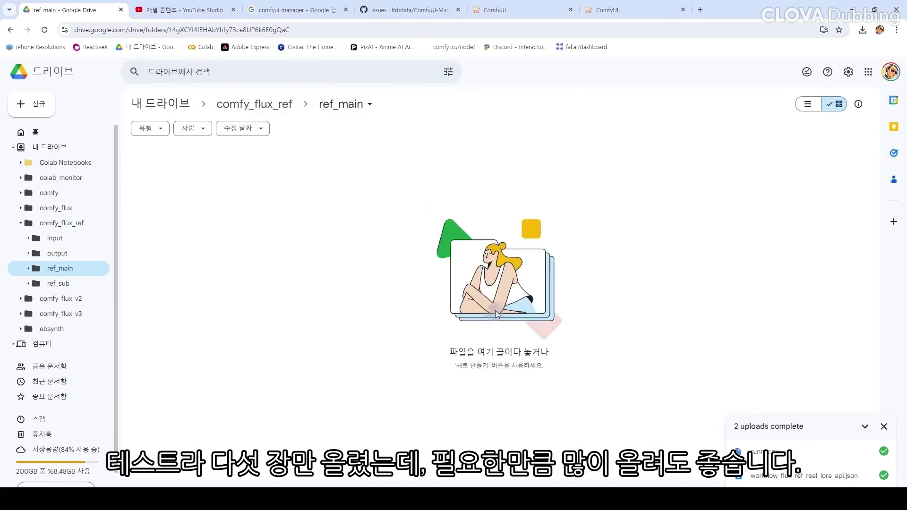
key("alt+Tab")
left_click_drag(216, 174, 413, 415)
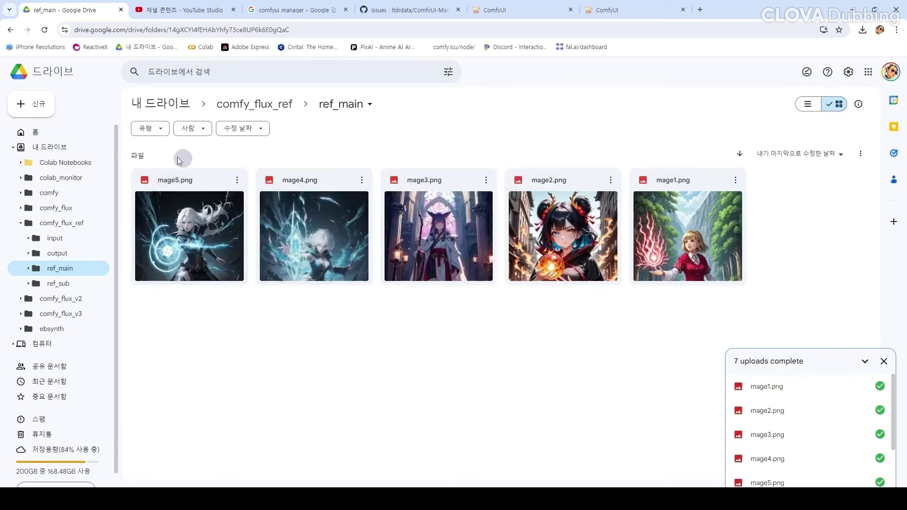
Step: Open the ref_sub folder and upload bg1.png, bg2.png and bg3.png from the local downloads folder, then dismiss the upload summary
left_click(271, 106)
double_click(193, 181)
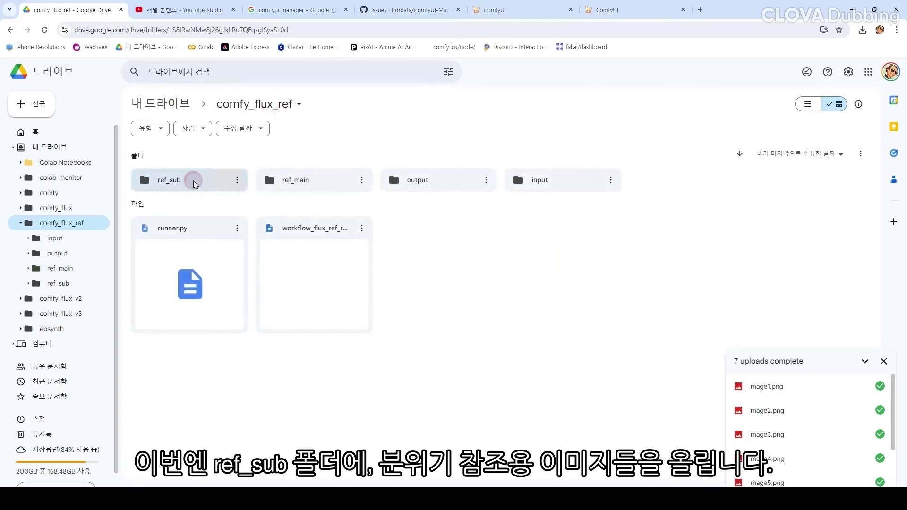
key("alt+Tab")
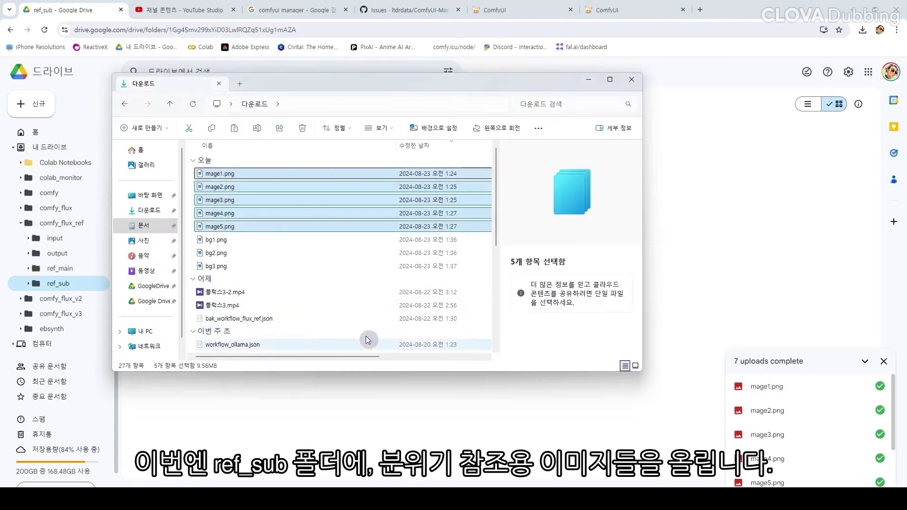
left_click(239, 240)
left_click(233, 264, "shift")
left_click_drag(213, 239, 356, 432)
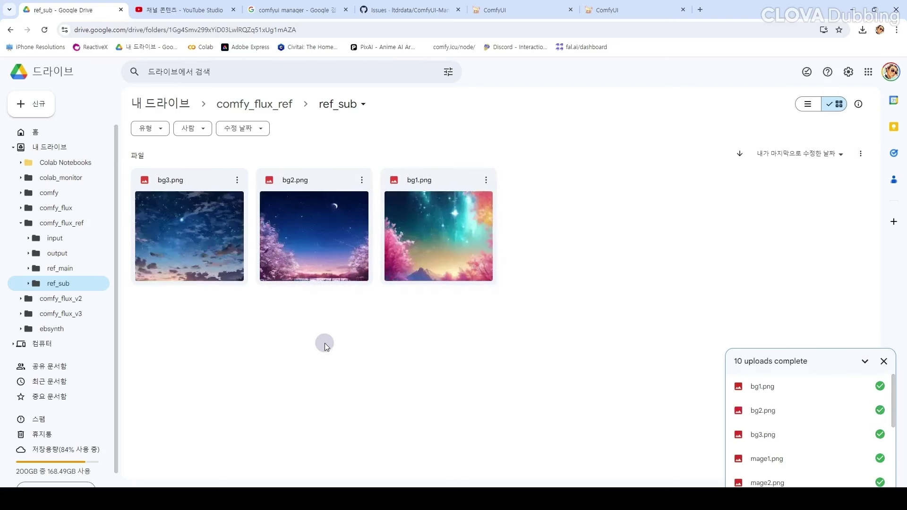
left_click(884, 361)
Step: Create a Google Colab notebook in the comfy_flux_ref folder and name it run_flux_ref.ipynb
left_click(236, 106)
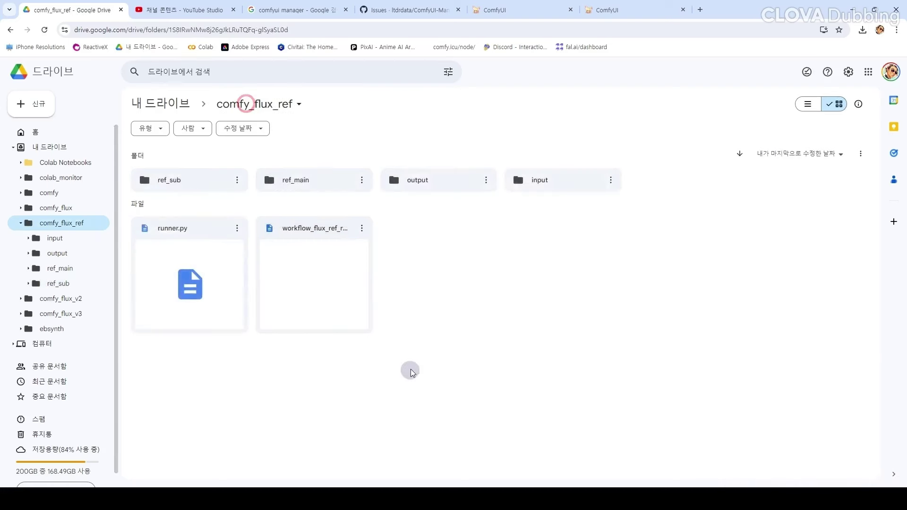
left_click(38, 110)
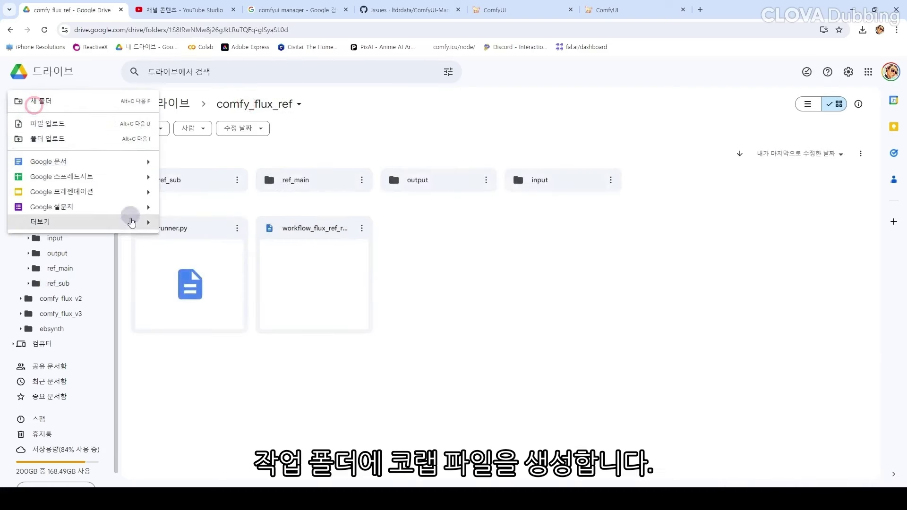
mouse_move(130, 222)
left_click(236, 286)
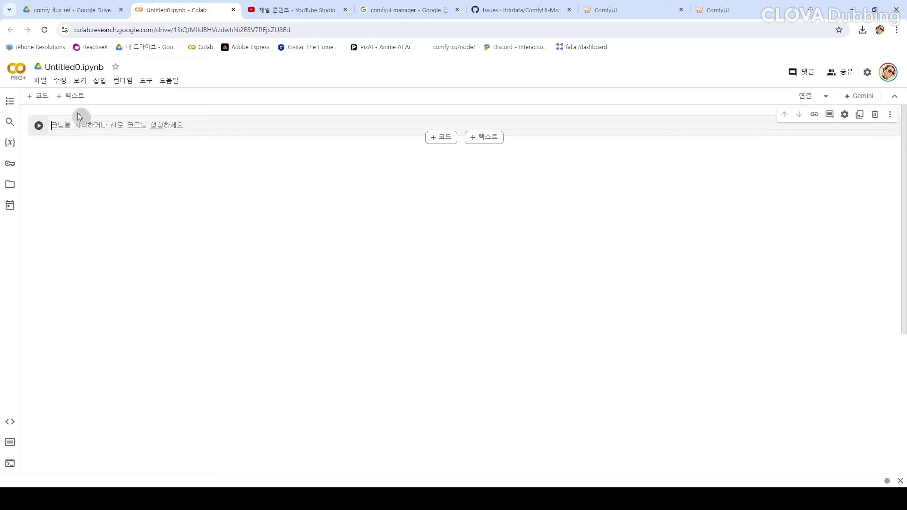
left_click(57, 69)
type("run_")
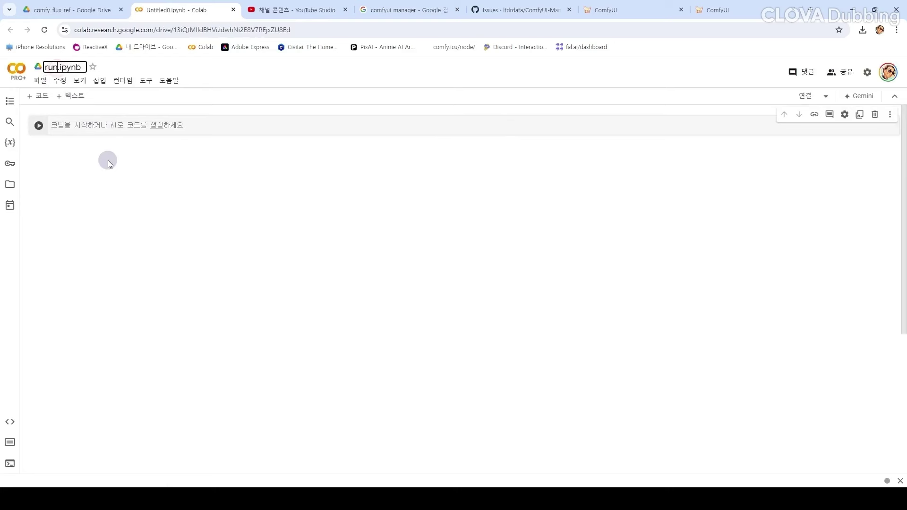
type("flux_ref")
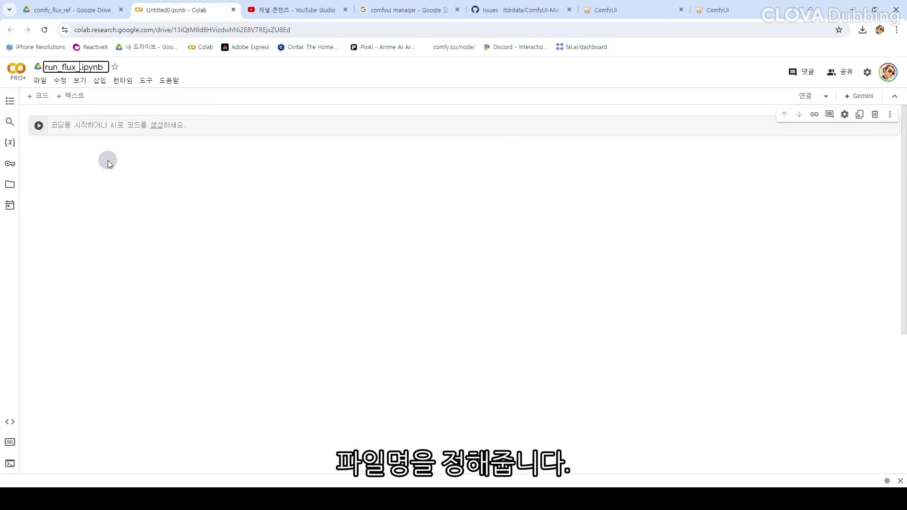
key("Return")
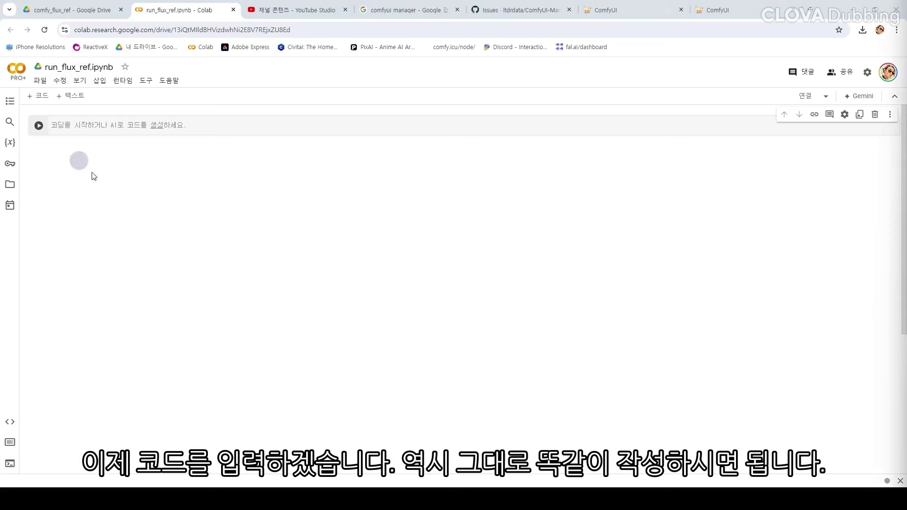
Step: Enter the install code in the first cell: clone ComfyUI v0.0.8 into /usr/local/comfy and pip install its requirements and extra packages
left_click(83, 125)
type("# 2024-08-17 기준 # ComfyUI - v0.0.8 !mkdir /usr/local/comfy %cd /usr/local/comfy !git clone -b v0.0.8 https://github.com/comfyanonymous/ComfyUI.git %cd ComfyUI !pip install xformers!=0.0.18 -r requirements.txt --extra-index-url https://download.pytorch.org/whl/cu121 !pip install timm addict yapf open-clip-torch python-dotenv clip-interrogator")
key("Return")
key("Return")
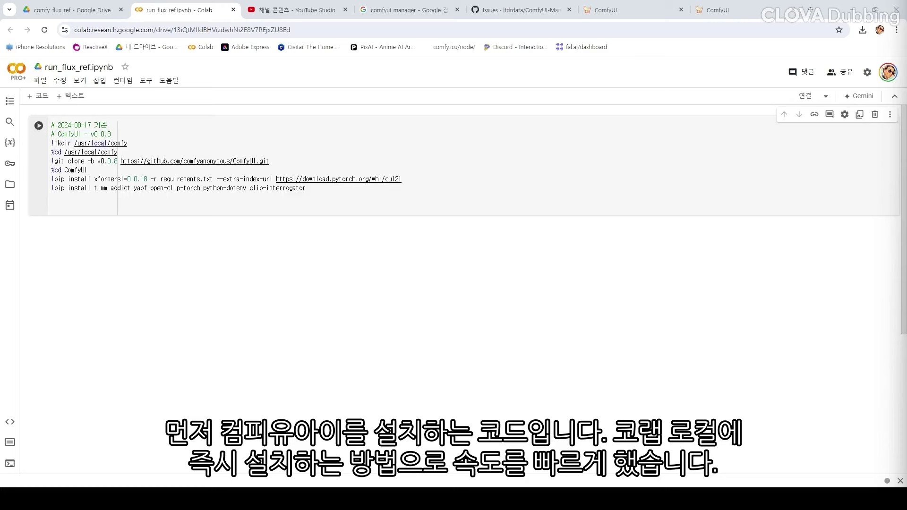
Step: Append the custom node code that clones ComfyUI-Manager 2.50, x-flux-comfyui, ComfyUI-Florence2 and the other node repositories into custom_nodes
left_click(70, 206)
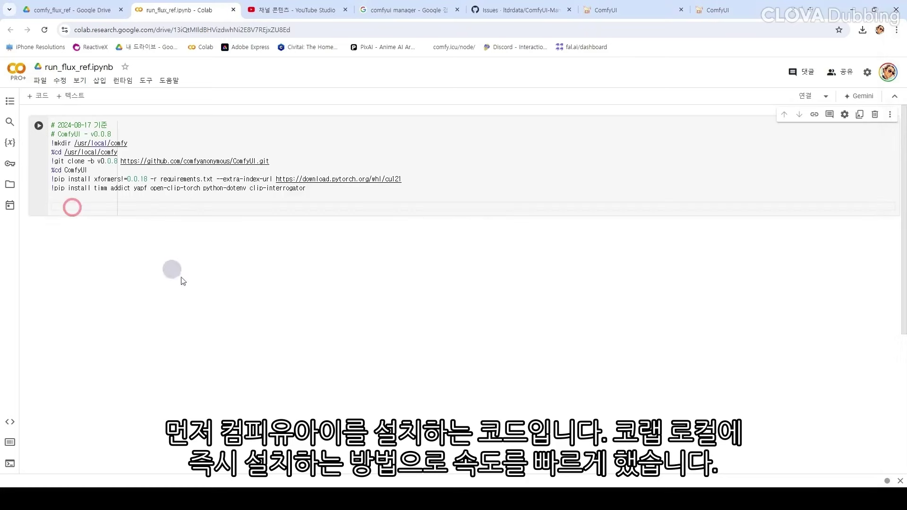
key("ctrl+v")
scroll(407, 348, "down", 2)
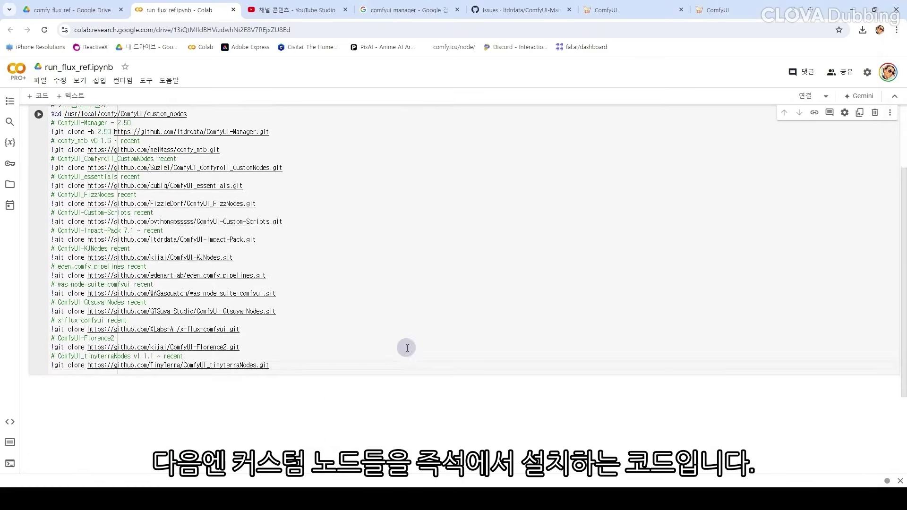
key("Return")
key("Return")
scroll(407, 348, "up", 1)
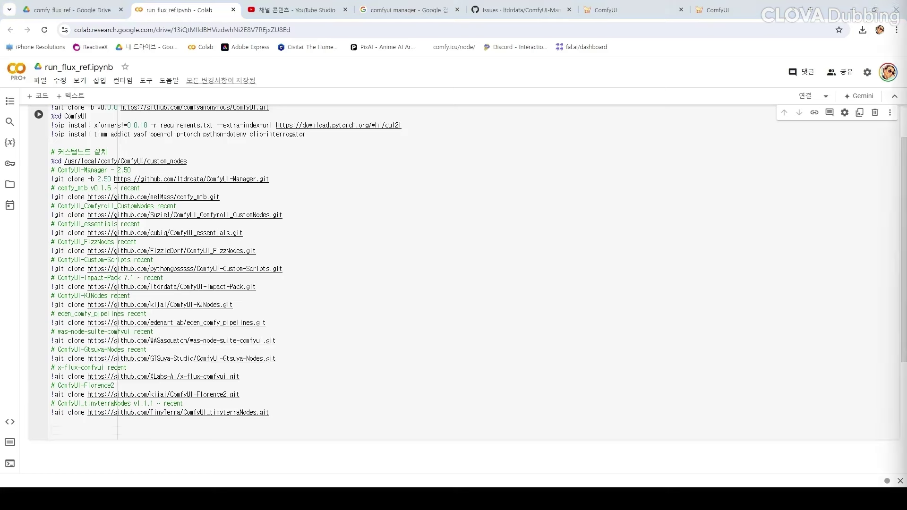
Step: Append the model download code: install aria2, define download() for the DonatoDiffusion/trytonado repo, and fetch the flux1-dev unet, vae and clip files
left_click(144, 432)
type("# 주요 모델 다운로드 !pip install aria2  import os  def download(target:str, local_dir:str, threads:int):   repo = \"DonatoDiffusion/trytonado\"   url = f\"https://huggingface.co/{repo}/resolve/main/{target}\"   file = os.path.basename(url)   %env HF_URL={url}   %env HF_FILE={file}   %env HF_OUTDIR={local_dir}   %env HF_THREADS={threads}   !aria2c -c $HF_URL -o $HF_FILE --console-log-level=error --file-allocation=none -x $HF_THREADS -s $HF_THREADS -k 50M -d $HF_OUTDIR  %cd /usr/local/comfy/ComfyUI  download(\"flux1-dev/flux1-dev.safetensors\", \"./models/unet/\", 16) download(\"flux1-dev/ae.safetensors\", \"./models/vae/\", 2) download(\"flux1-dev/clip_l.safetensors\", \"./models/clip/\", 2) download(\"flux1-dev/t5xxl_fp16.safetensors\", \"./models/clip/\", 16)")
scroll(510, 296, "down", 3)
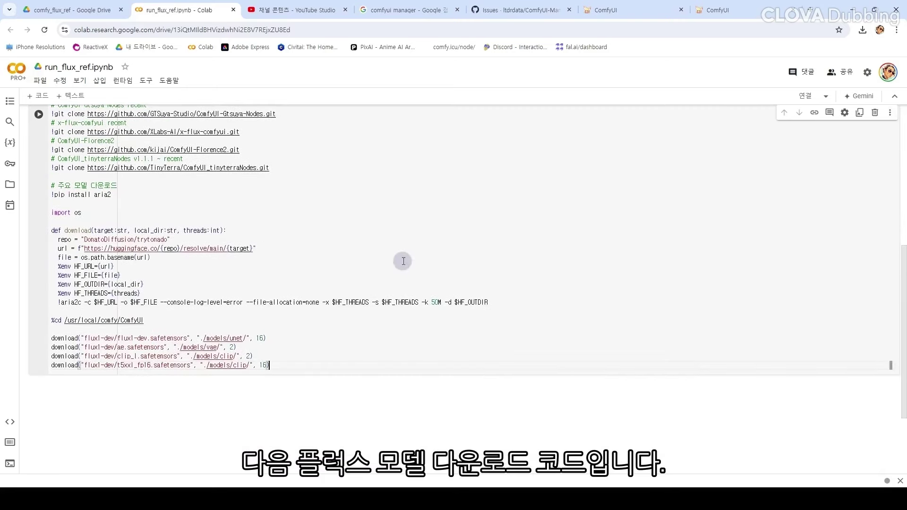
Step: Review the aria2 model download code, its repo setting and the flux1-dev.safetensors download line
left_click_drag(75, 140, 313, 318)
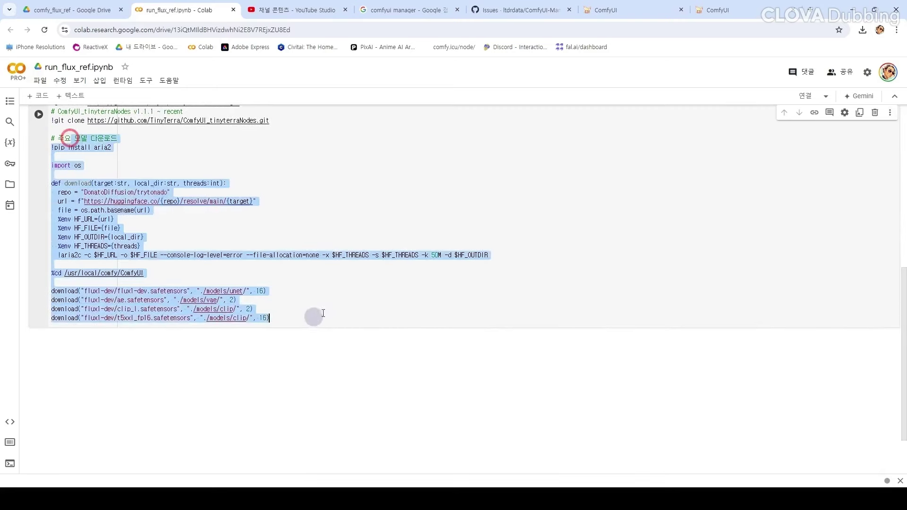
left_click(321, 316)
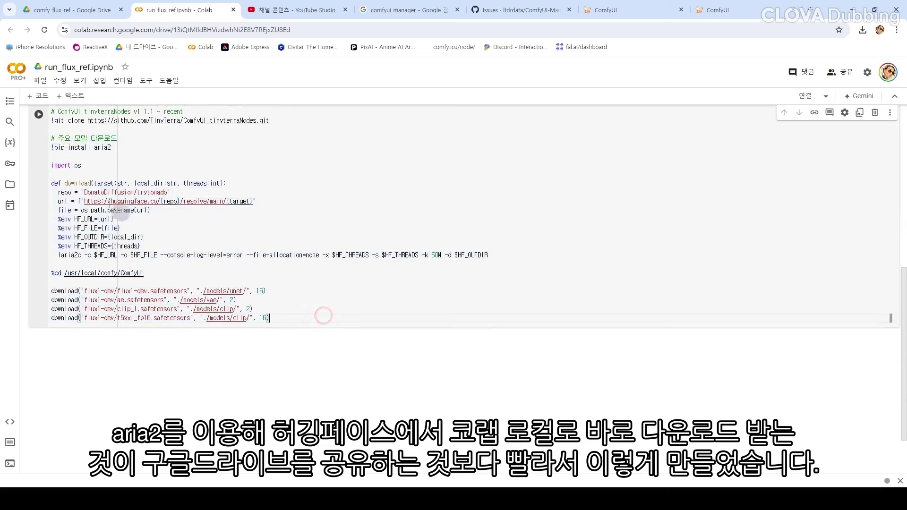
left_click(189, 147)
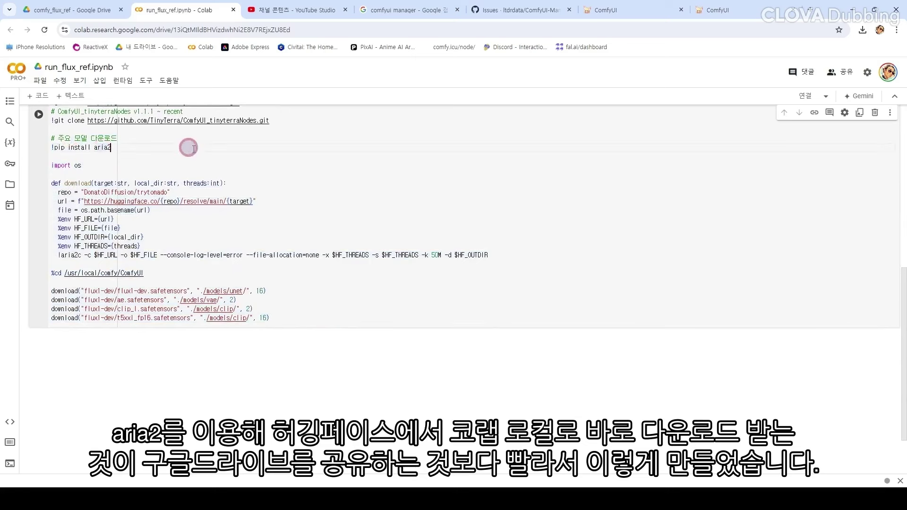
left_click(326, 317)
key("Return")
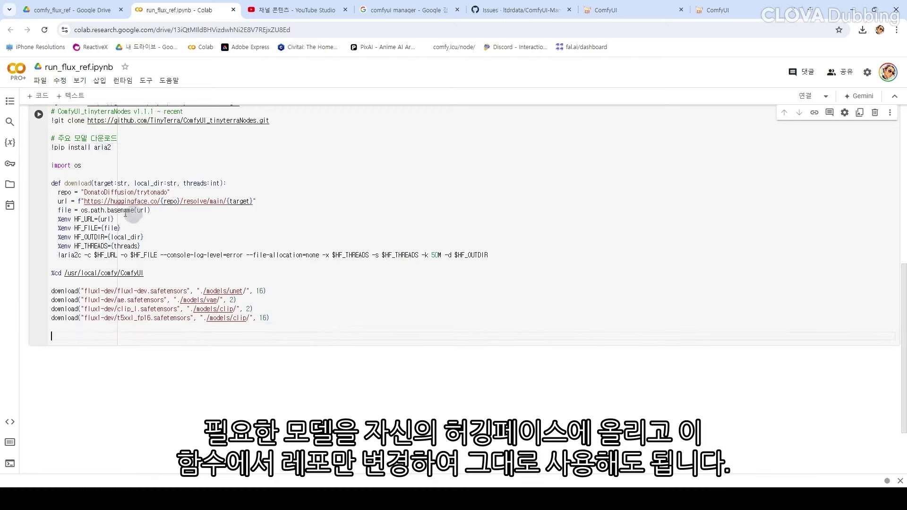
left_click_drag(58, 192, 170, 193)
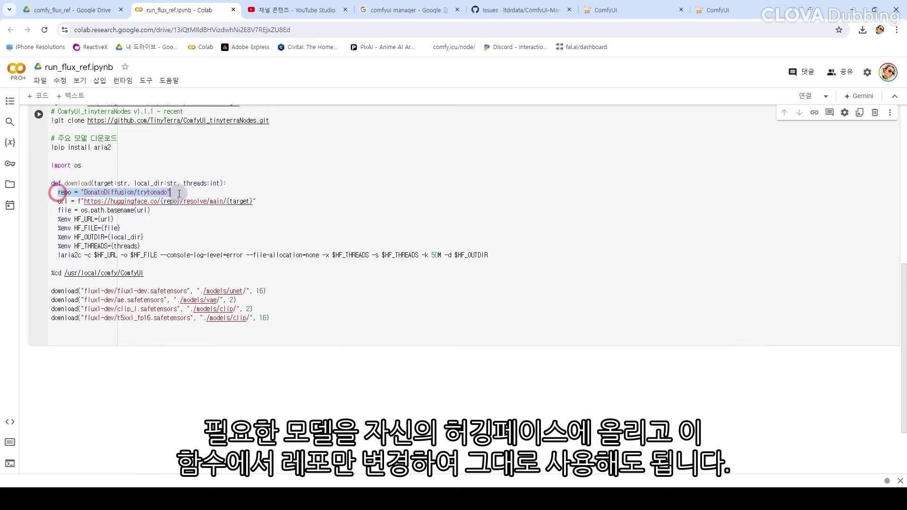
left_click(267, 333)
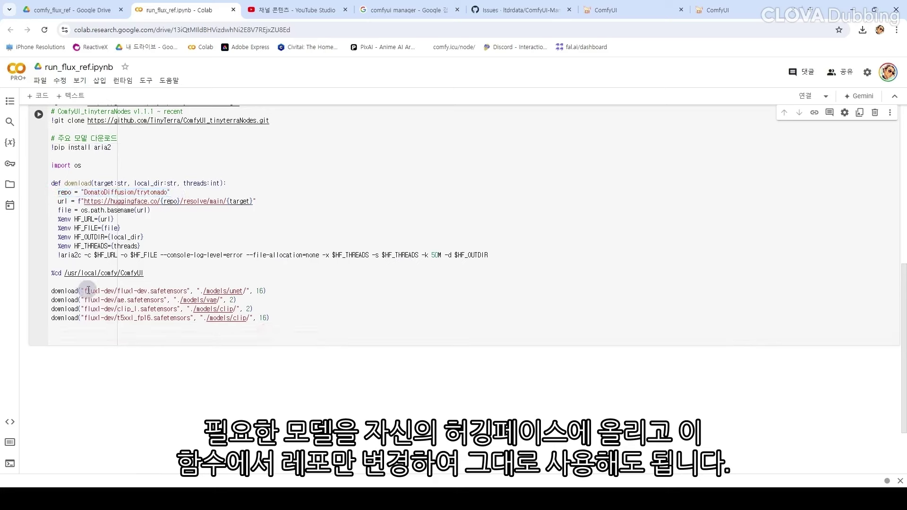
left_click_drag(83, 290, 187, 291)
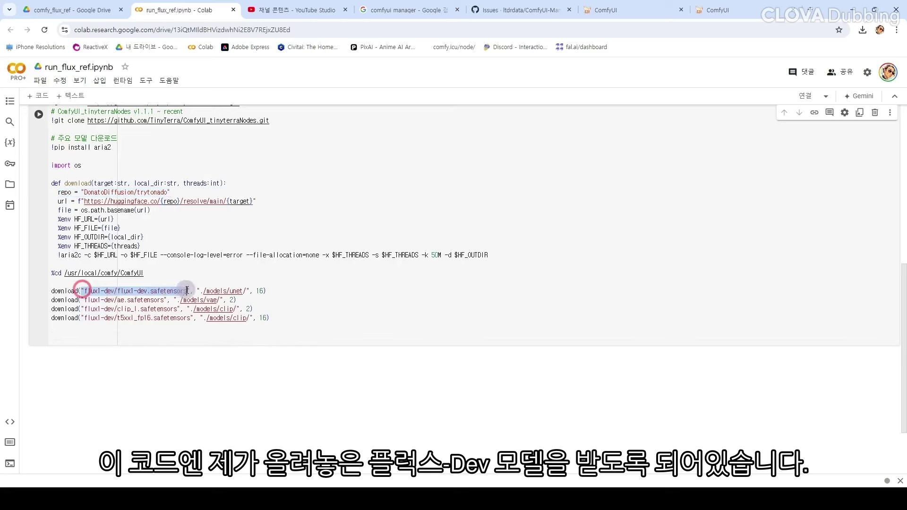
left_click(197, 335)
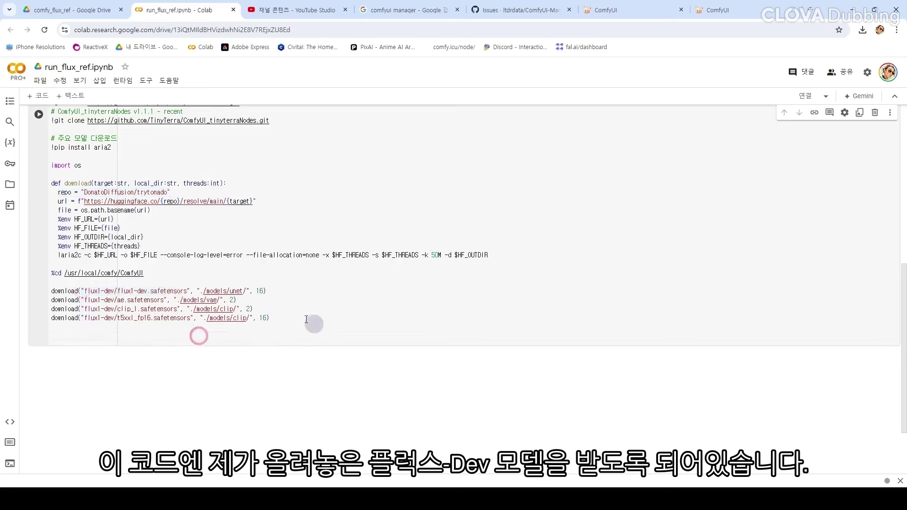
left_click(696, 241)
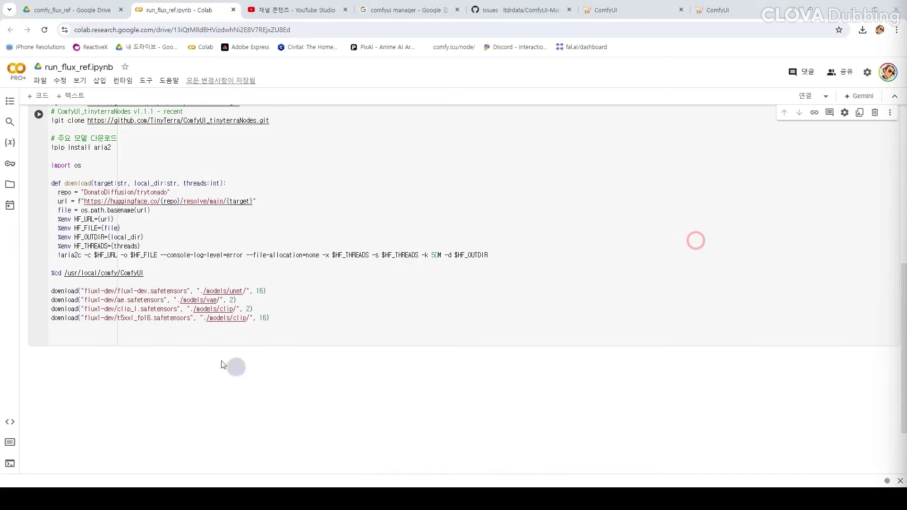
Step: Append the LoRA download code: wget realism_lora_comfy_converted.safetensors into ./models/xlabs/loras, with the mjv6 and anime LoRA lines commented out
left_click(171, 337)
type("# 로라 다운로드  %cd /usr/local/comfy/ComfyUI !wget -c https://huggingface.co/XLabs-AI/flux-lora-collection/resolve/main/realism_lora_comfy_converted.safetensors -P ./models/xlabs/loras # !wget -c https://huggingface.co/XLabs-AI/flux-lora-collection/resolve/main/mjv6_lora_comfy_converted.safetensors -P ./models/xlabs/loras # !wget -c https://huggingface.co/XLabs-AI/flux-lora-collection/resolve/main/anime_lora_comfy_converted.safetensors -P ./models/xlabs/loras")
scroll(174, 330, "down", 1)
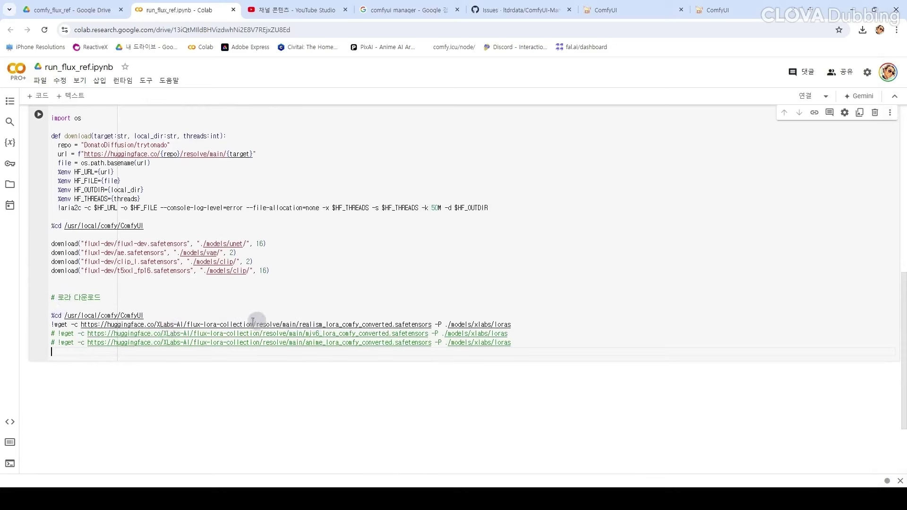
left_click_drag(299, 324, 393, 324)
left_click(602, 343)
left_click(436, 354)
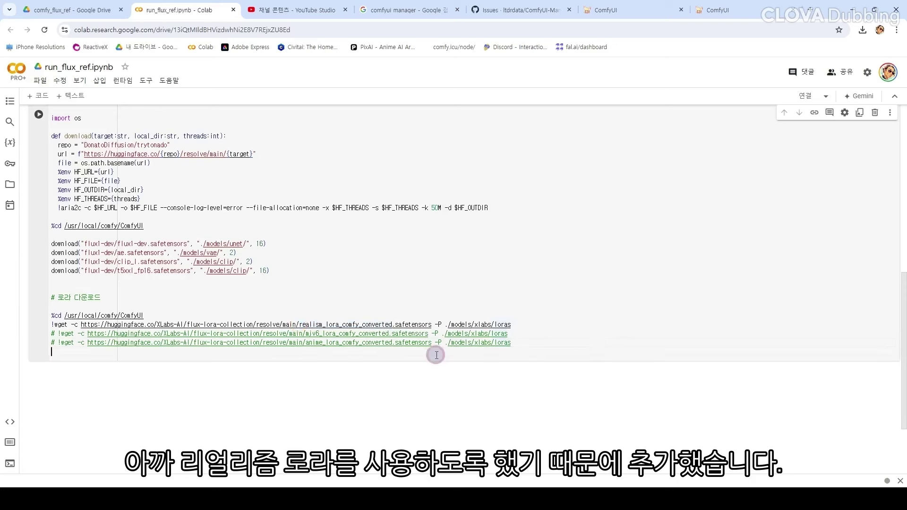
Step: Append the runner code: change to /content/drive/MyDrive/comfy_flux_ref and run python runner.py 10 "(A young woman with short hair)"
key("Return")
key("Return")
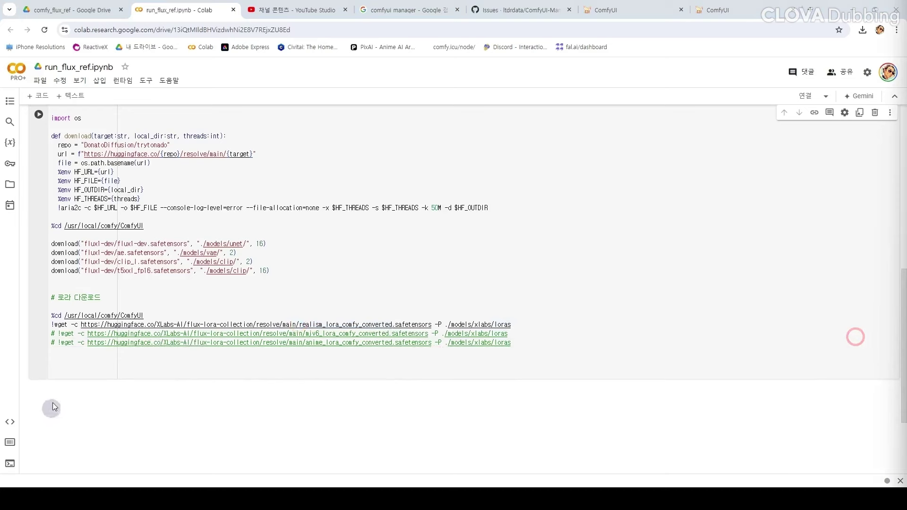
left_click(77, 366)
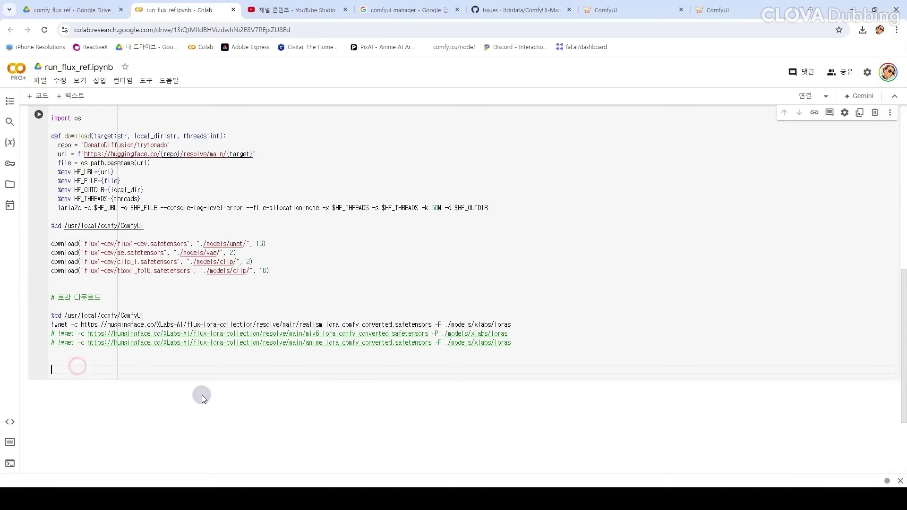
type("# runner 실행  %cd /content/drive/MyDrive/comfy_flux_ref !python runner.py 10 \"(A young woman with short hair)\"")
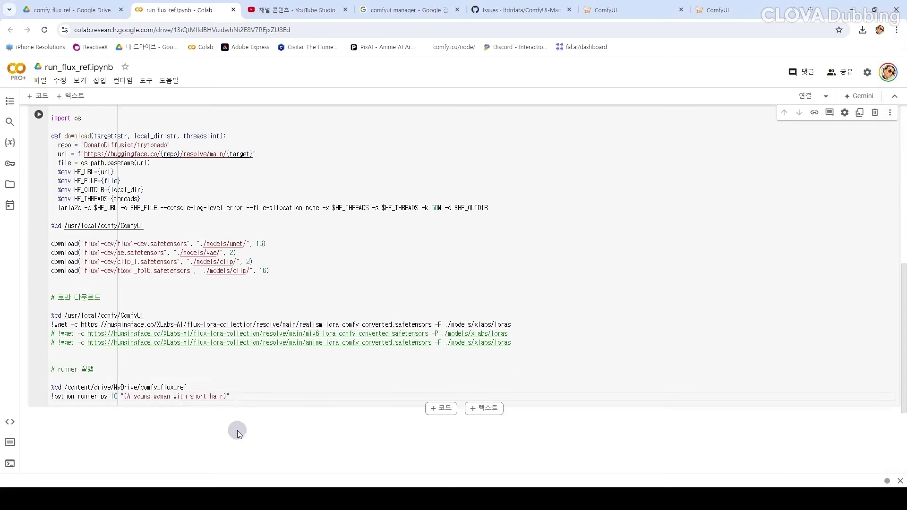
key("Return")
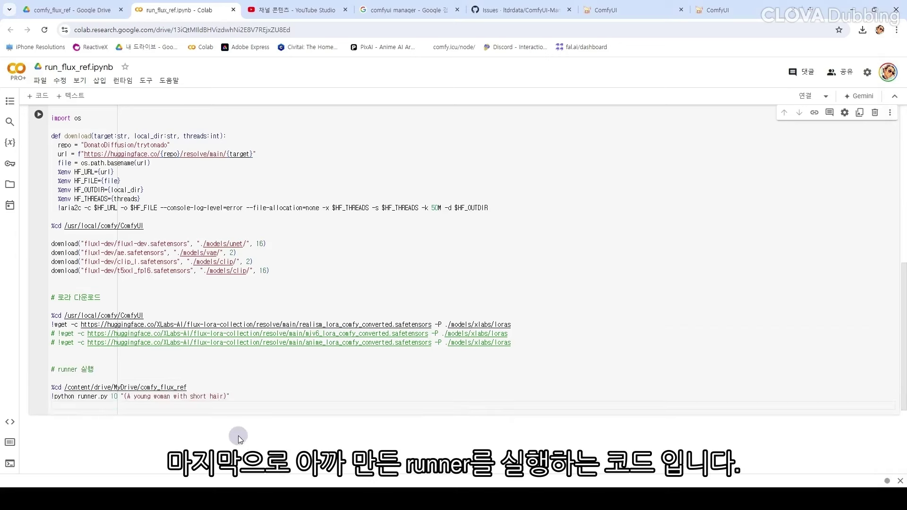
Step: Set the runner.py repeat count to 100 and its main prompt to "(A young woman mage)"
scroll(238, 436, "down", 2)
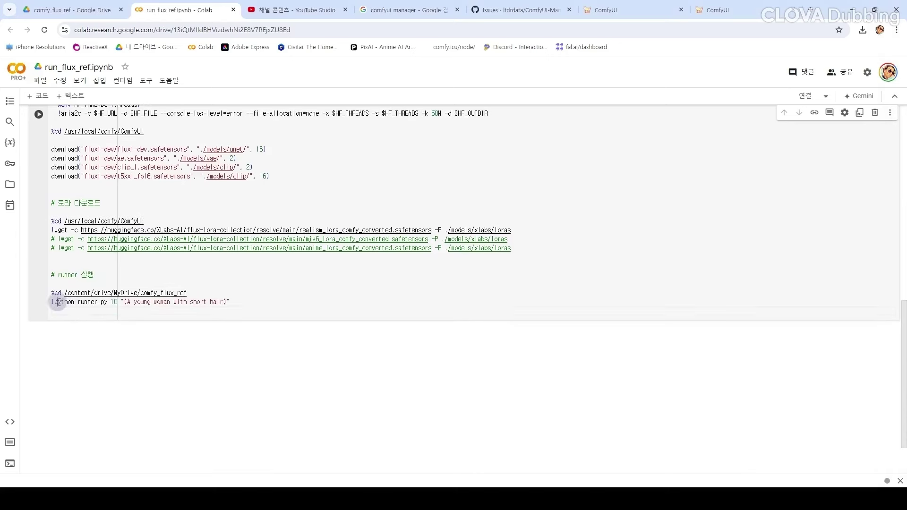
left_click_drag(56, 302, 269, 302)
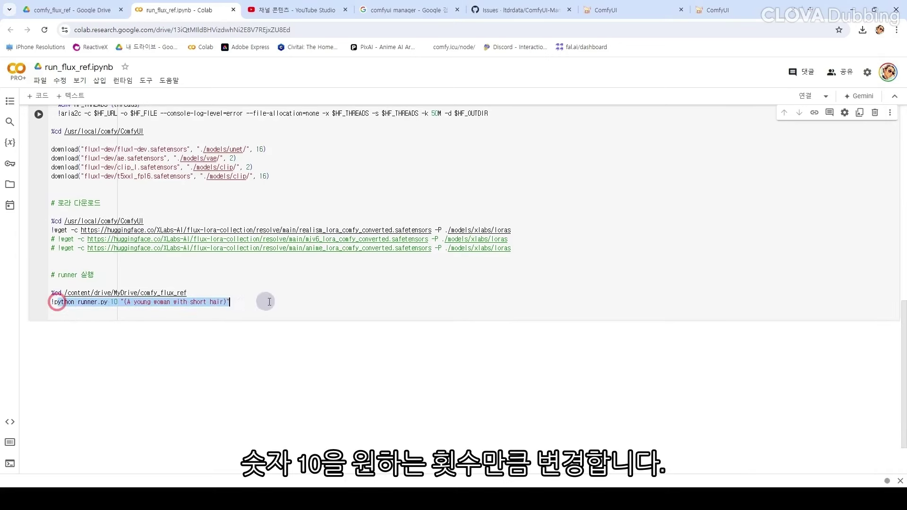
left_click(116, 303)
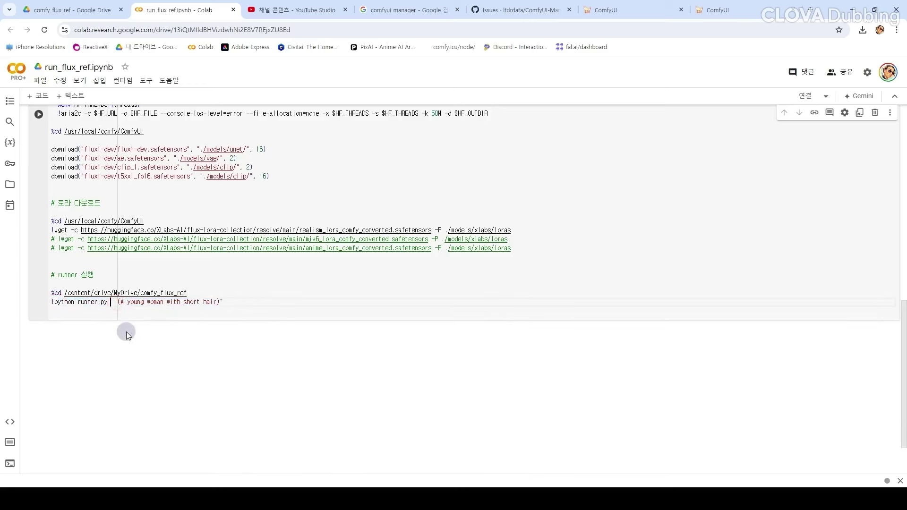
type("00")
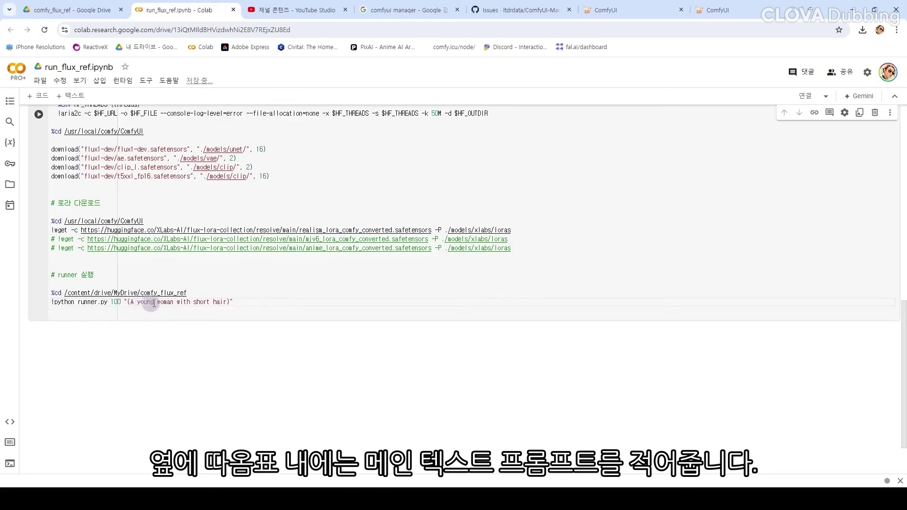
left_click_drag(178, 303, 227, 303)
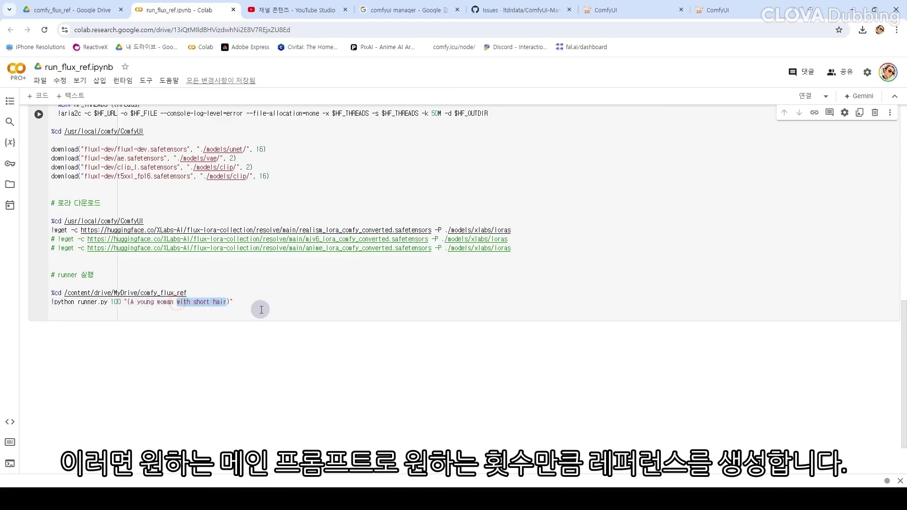
key("BackSpace")
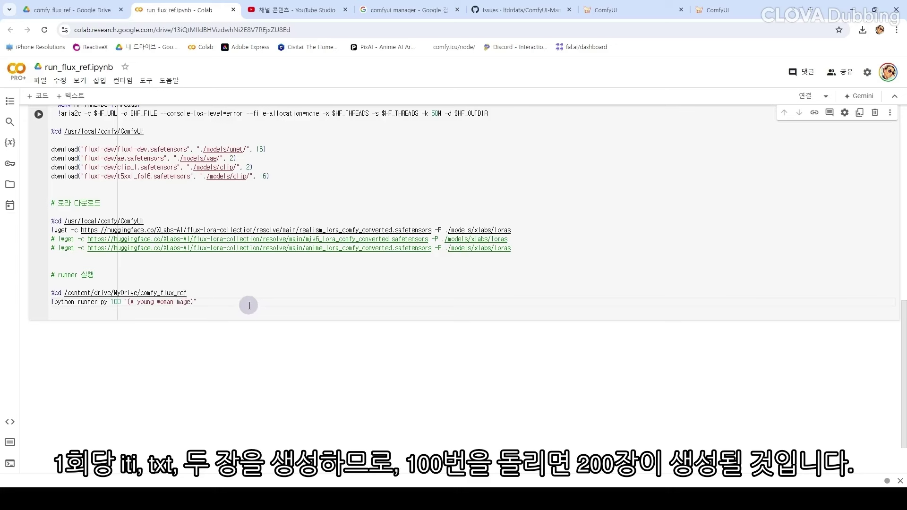
Step: Change the notebook's runtime hardware accelerator to A100 GPU and save the setting
scroll(249, 307, "up", 1)
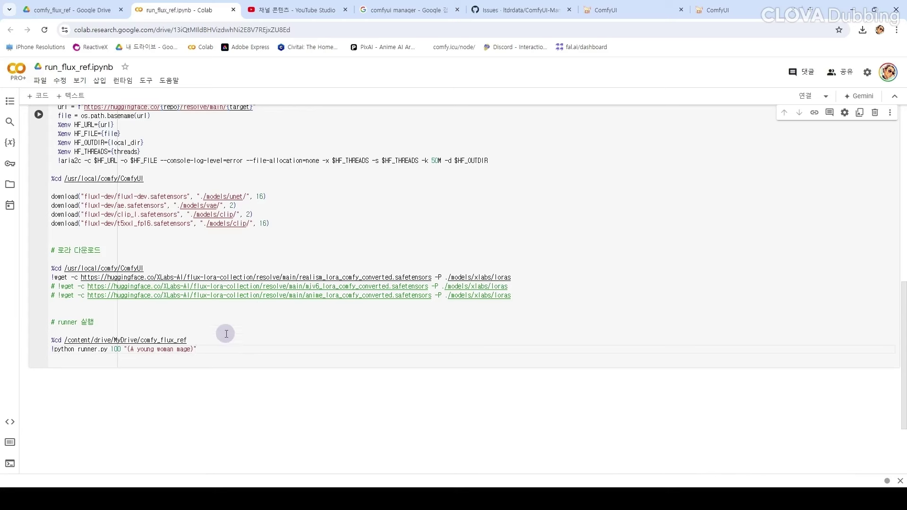
left_click(826, 96)
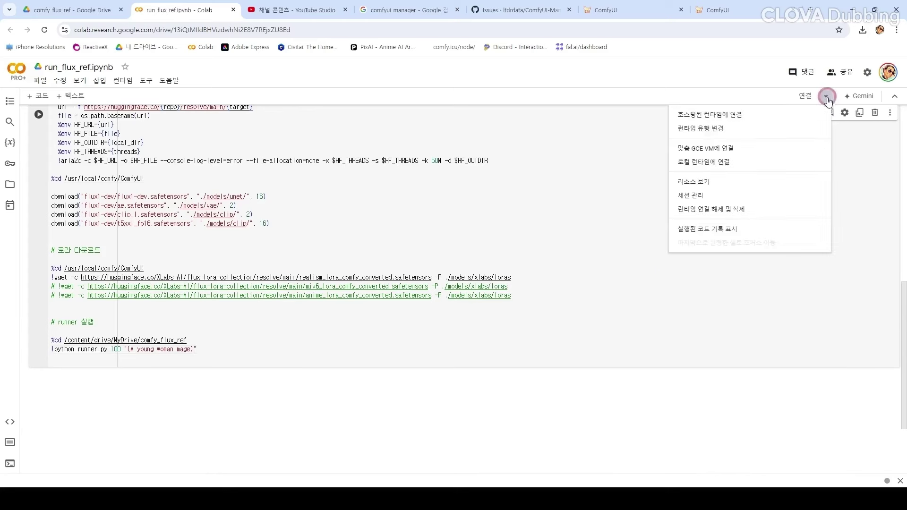
left_click(695, 130)
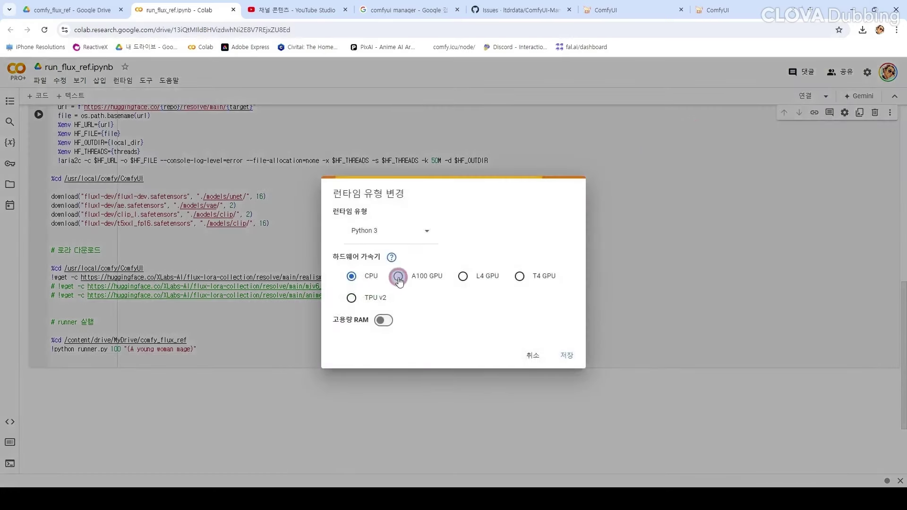
left_click(398, 277)
left_click(565, 356)
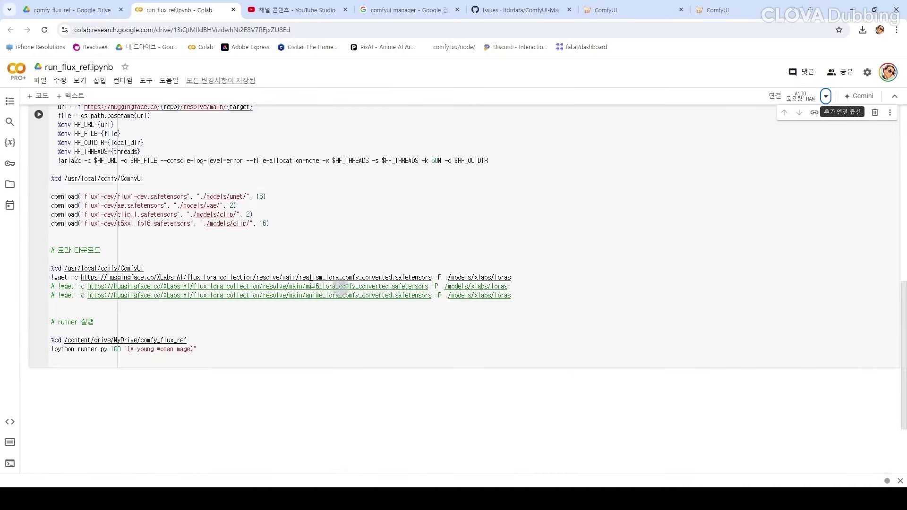
Step: Mount Google Drive to the notebook, allowing access to its files, and close the file browser
left_click(10, 185)
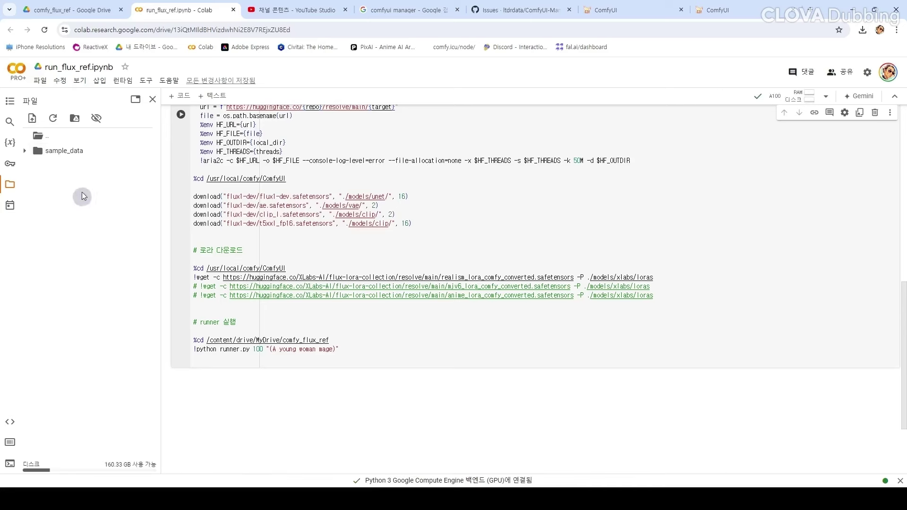
left_click(75, 119)
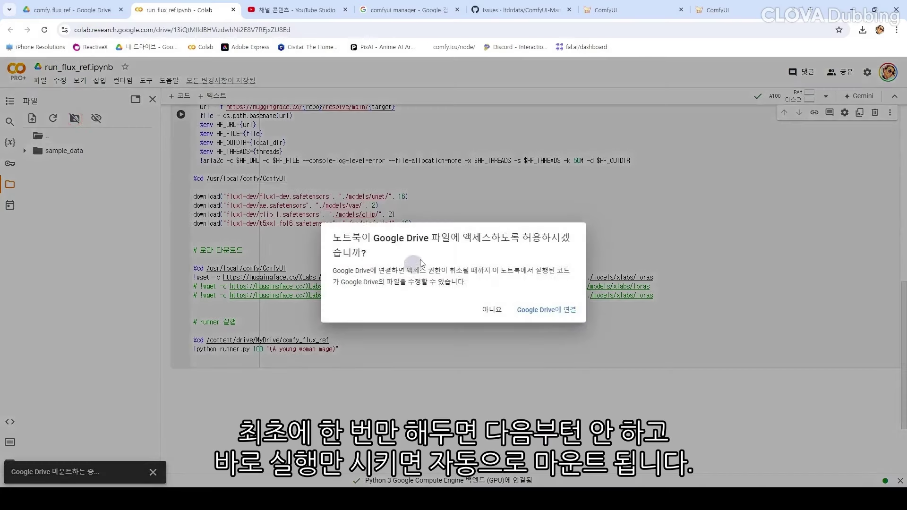
left_click(564, 314)
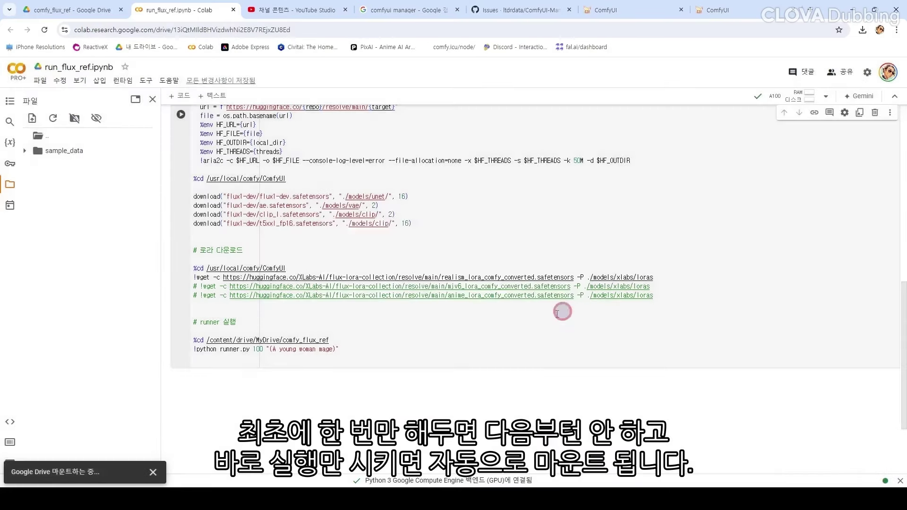
left_click(153, 100)
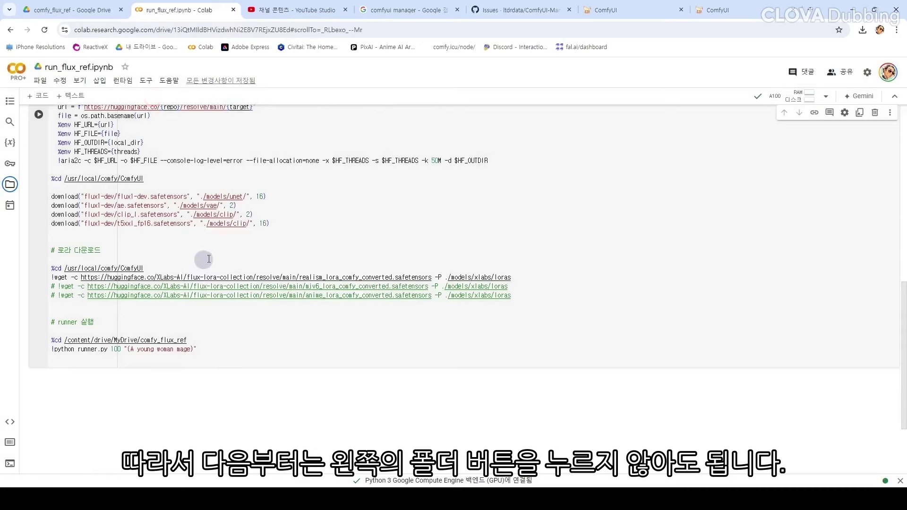
Step: Run the notebook cell containing the install, download and runner code
scroll(215, 256, "up", 8)
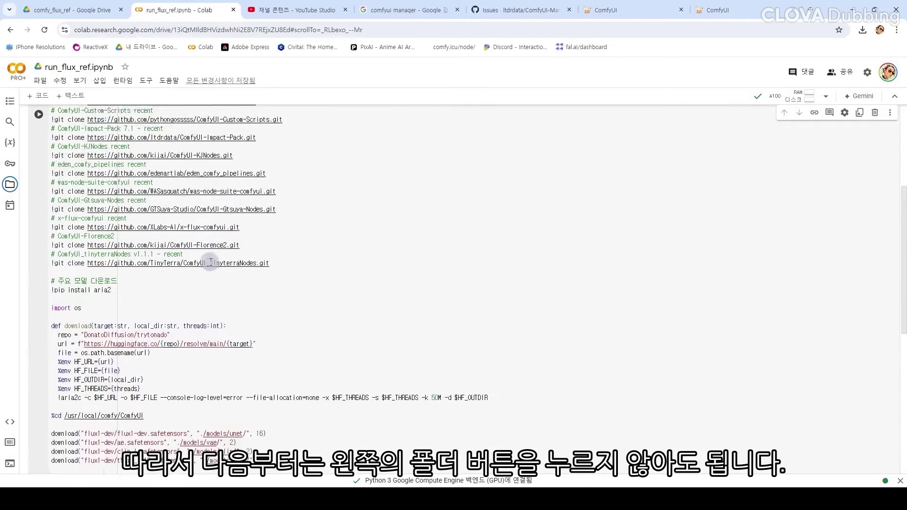
scroll(210, 262, "down", 7)
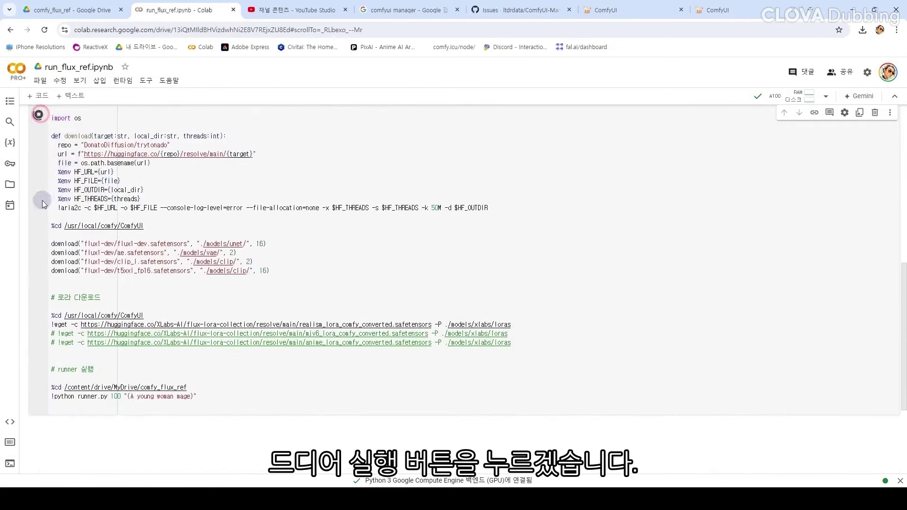
scroll(43, 205, "down", 1)
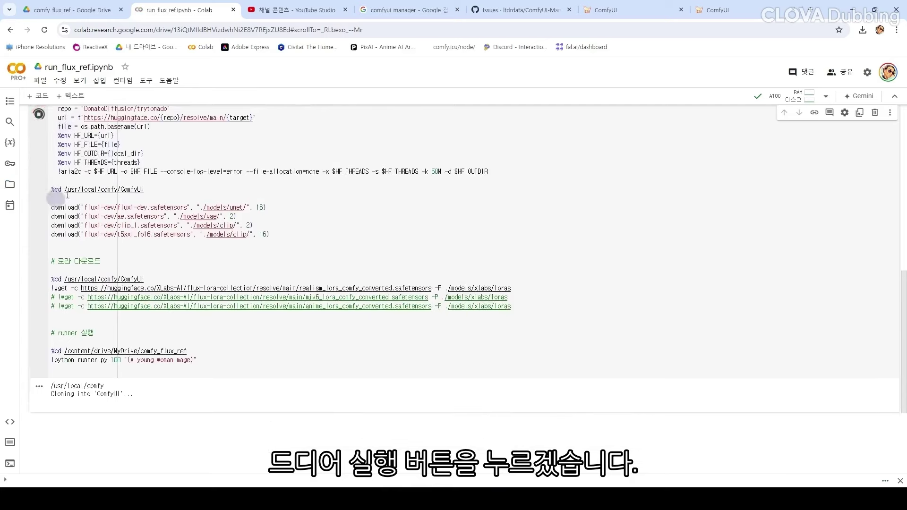
Step: Check the runtime's resource usage and the list of active sessions, and close the session list
left_click(793, 96)
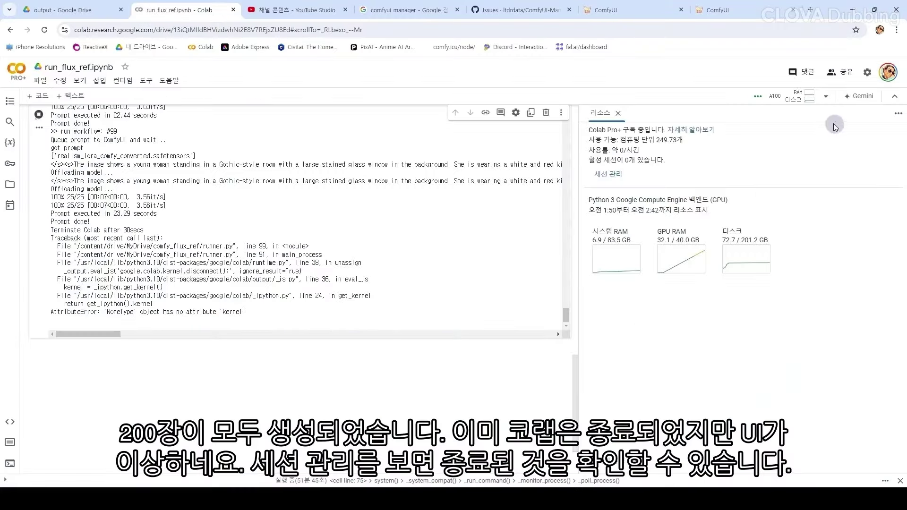
left_click(827, 98)
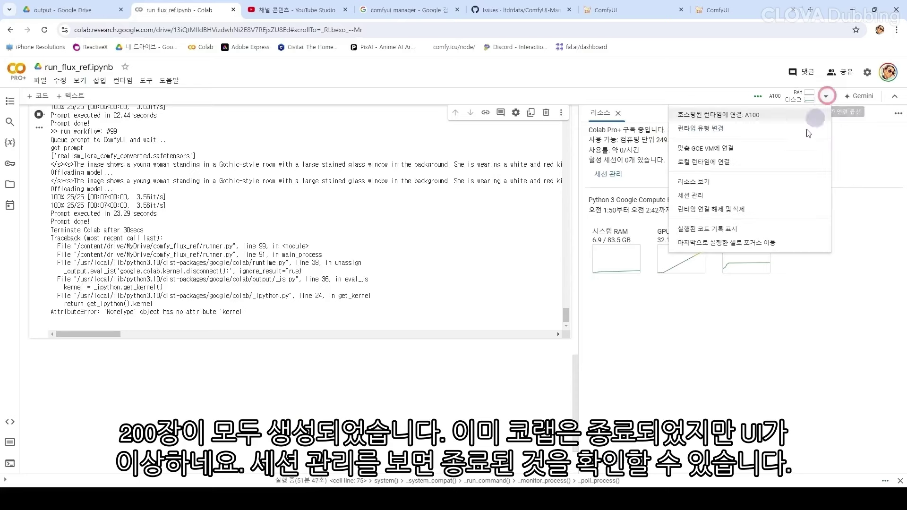
left_click(697, 193)
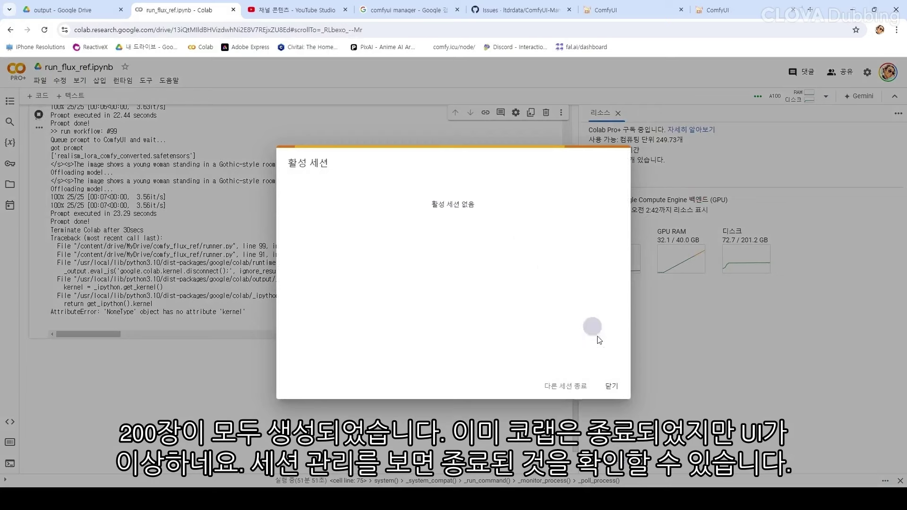
left_click(613, 388)
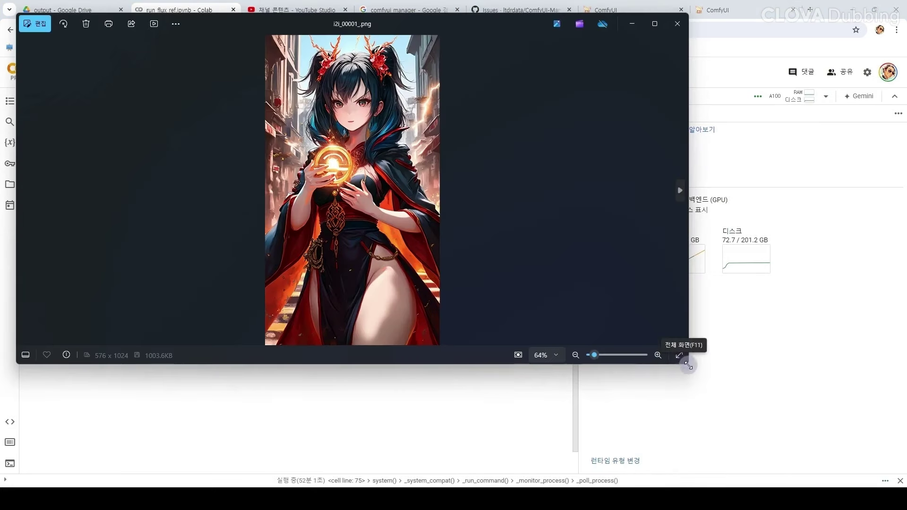
Step: Enlarge the image viewer window and browse through the generated i2i images, starting from i2i_00001_.png
left_click_drag(687, 364, 636, 479)
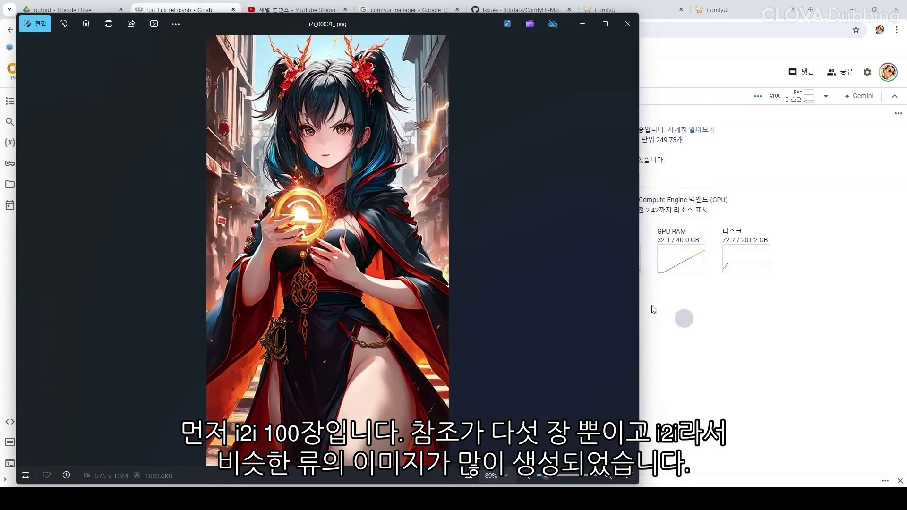
key("Right")
key("Right")
key("Right")
key("Right")
key("Right")
key("Right")
key("Right")
key("Right")
key("Right")
key("Right")
key("Right")
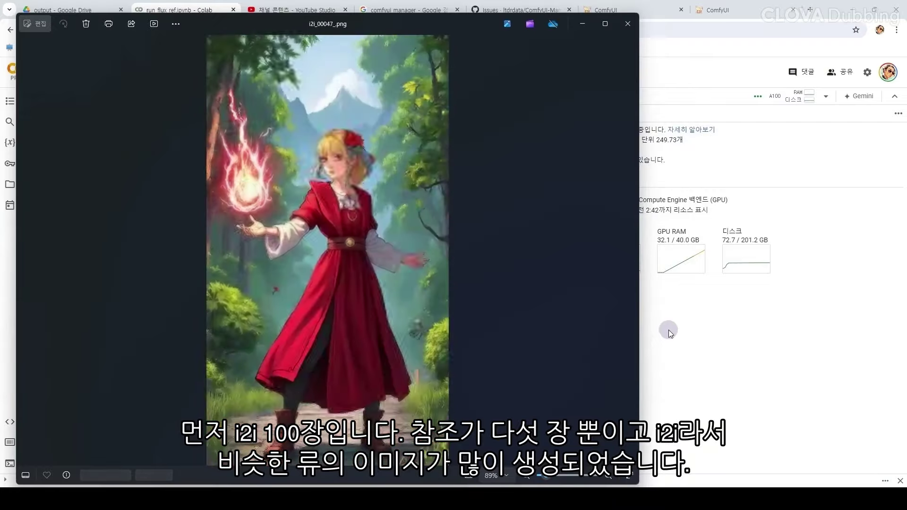
key("Right")
key("Right")
key("Right")
key("Right")
key("Right")
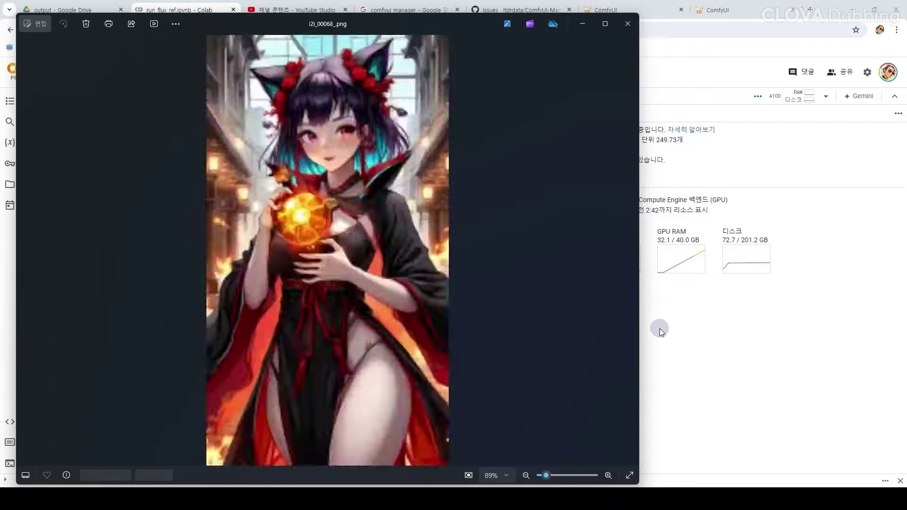
key("Right")
key("Right")
key("Right")
key("Right")
key("Right")
key("Right")
key("Right")
key("Right")
key("Right")
key("Right")
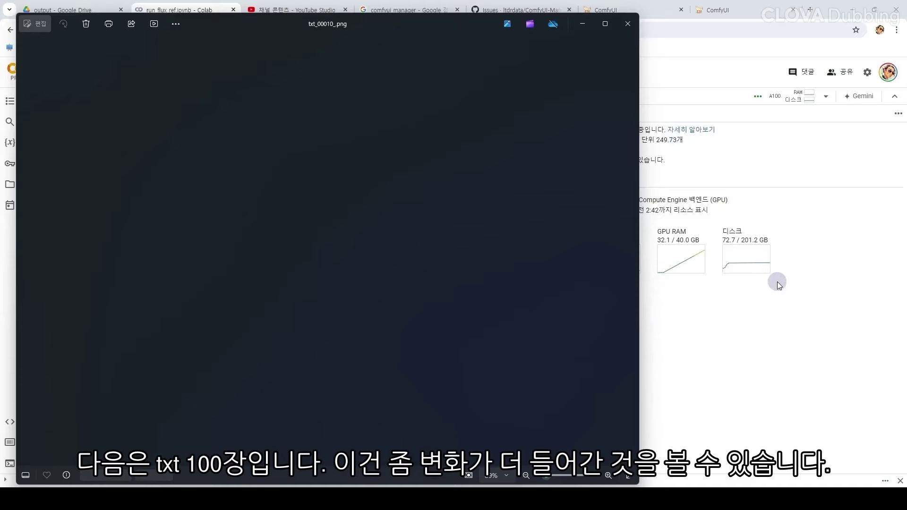
Step: Browse through the generated txt images, continuing from txt_00010_.png past txt_00080_.png
key("Right")
key("Right")
key("Right")
key("Right")
key("Right")
key("Right")
key("Right")
key("Right")
key("Right")
key("Right")
key("Right")
key("Right")
key("Right")
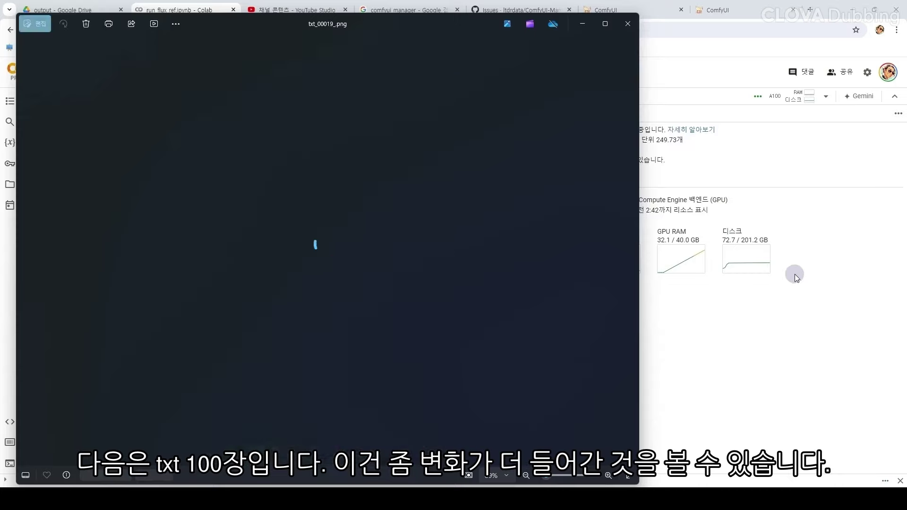
key("Right")
key("Right")
key("Right")
key("Right")
key("Right")
key("Right")
key("Right")
key("Right")
key("Right")
key("Right")
key("Right")
key("Right")
key("Right")
key("Right")
key("Right")
key("Right")
key("Right")
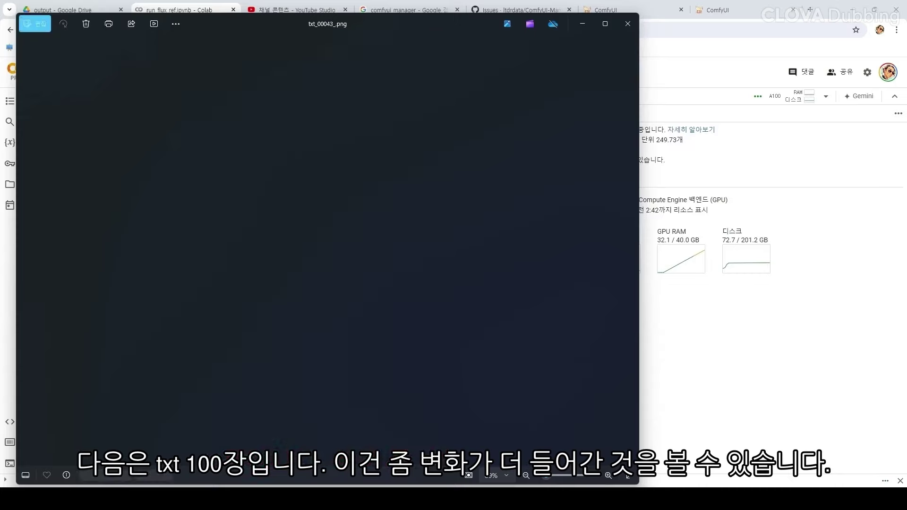
key("Right")
key("Right")
key("Right")
key("Right")
key("Right")
key("Right")
key("Right")
key("Right")
key("Right")
key("Right")
key("Right")
key("Right")
key("Right")
key("Right")
key("Right")
key("Right")
key("Right")
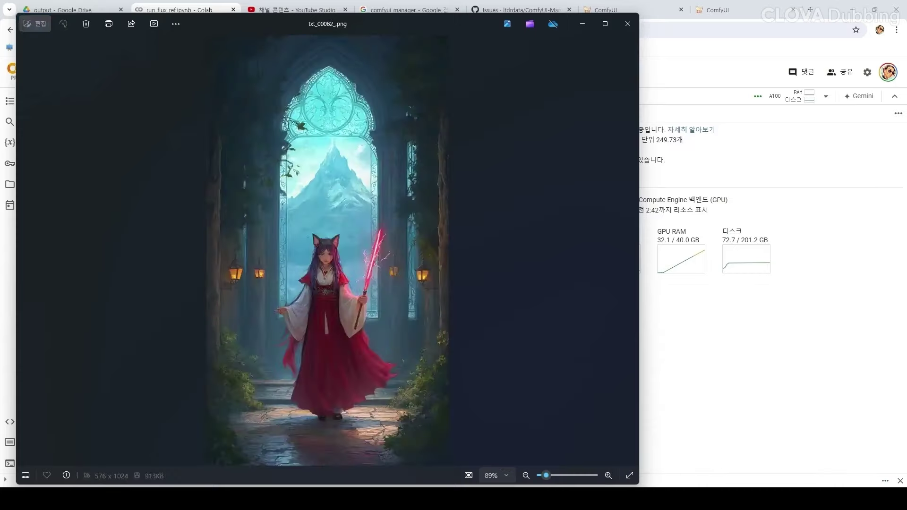
key("Right")
key("Right")
key("Right")
key("Right")
key("Right")
key("Right")
key("Right")
key("Right")
key("Right")
key("Right")
key("Right")
key("Right")
key("Right")
key("Right")
key("Right")
key("Right")
key("Right")
key("Right")
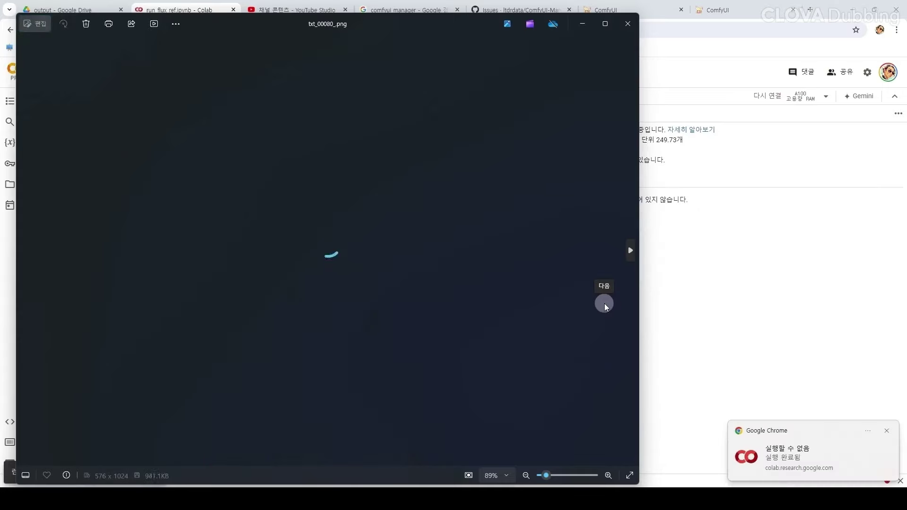
key("Right")
key("Right")
key("Right")
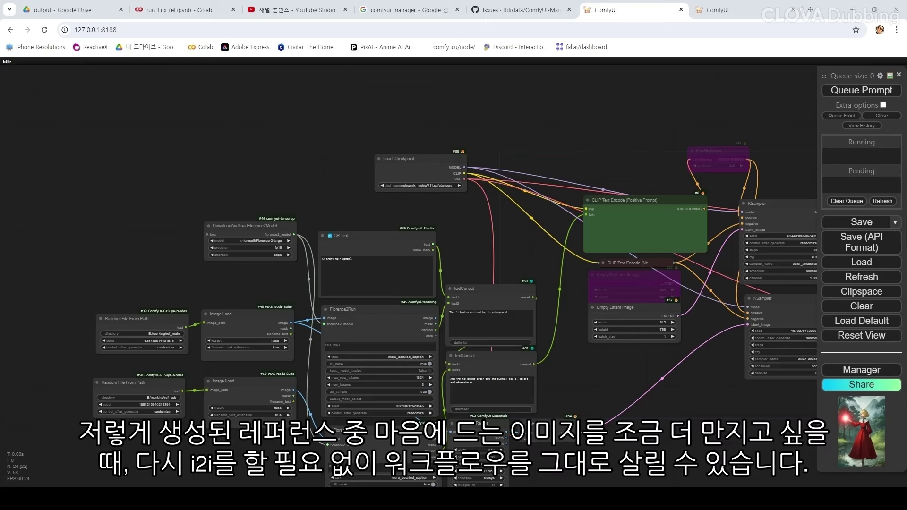
Step: Preview txt_00082_.png from the output folder and load its embedded workflow into the ComfyUI canvas
left_click_drag(904, 92, 613, 131)
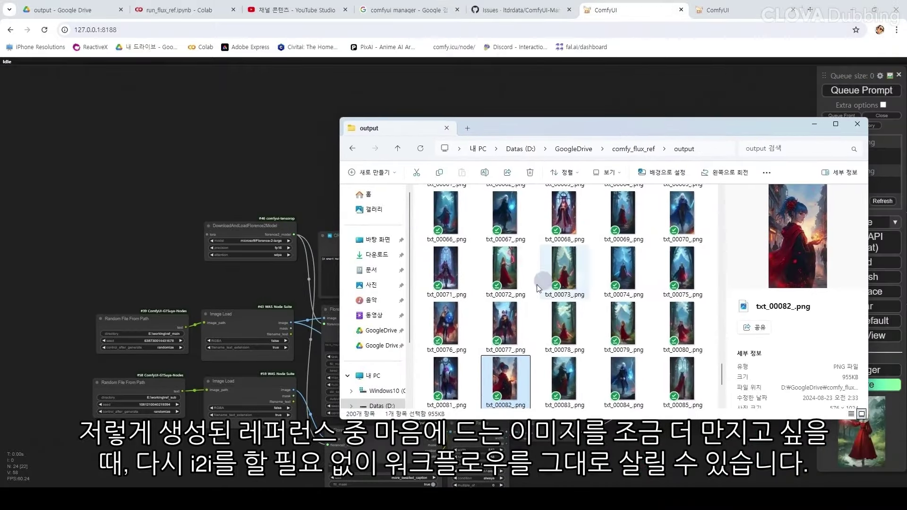
double_click(505, 381)
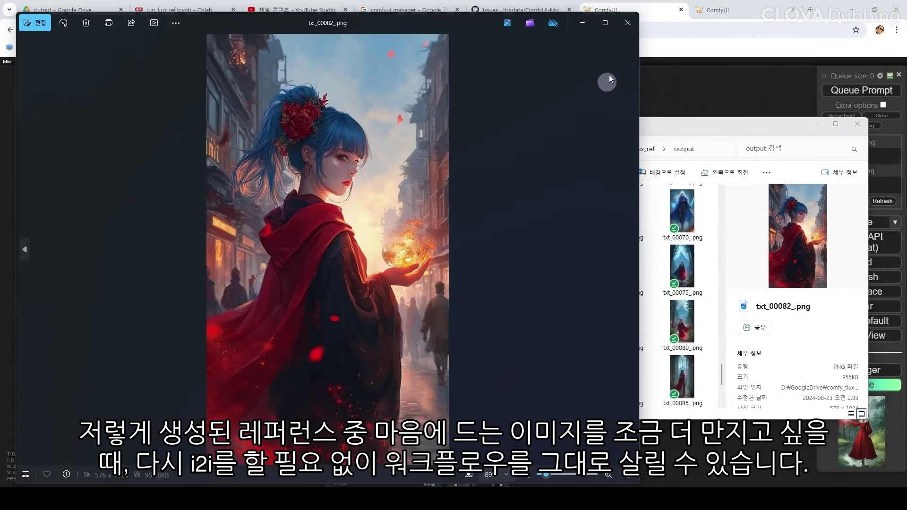
left_click(628, 23)
left_click_drag(500, 372, 222, 217)
Step: Set control_after_generate of the RandomNoise node to fixed
scroll(183, 277, "up", 3)
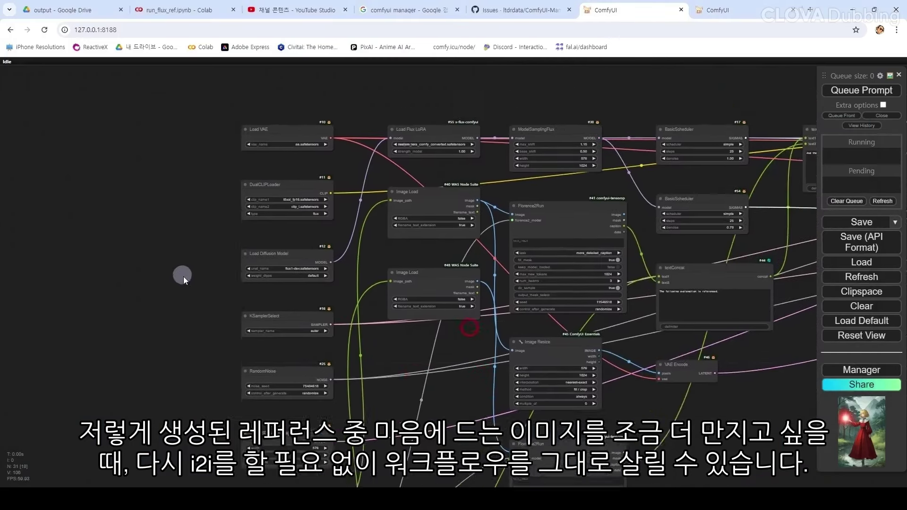
scroll(224, 191, "up", 5)
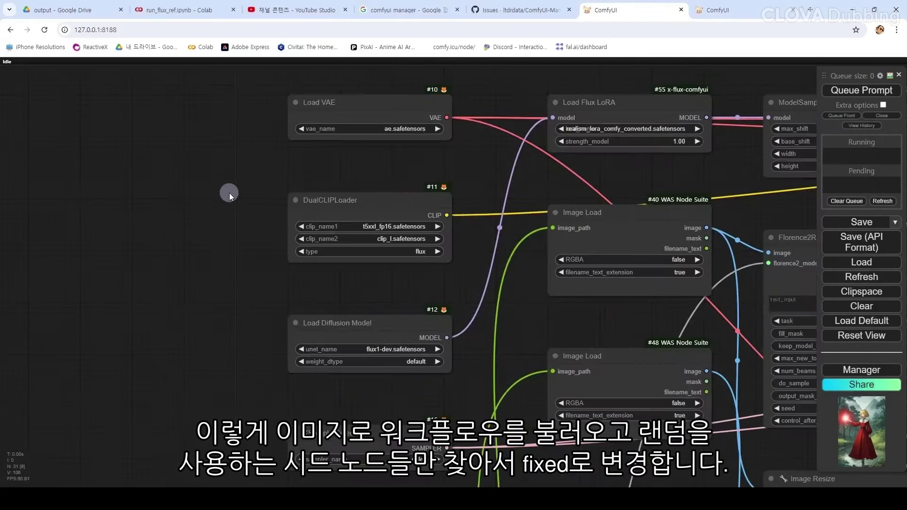
left_click_drag(247, 370, 229, 209)
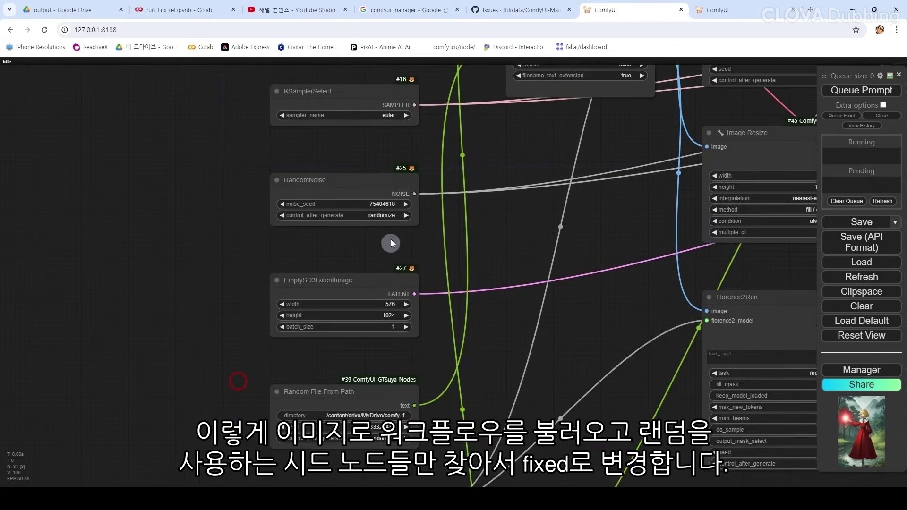
left_click(384, 219)
left_click(394, 222)
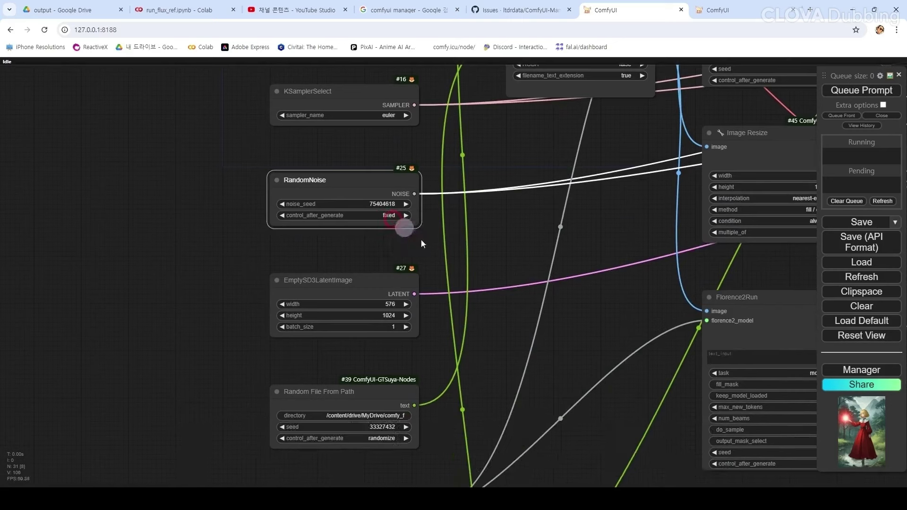
Step: Set control_after_generate to fixed on both Random File From Path nodes, #39 and #47
left_click_drag(524, 252, 520, 191)
left_click_drag(410, 403, 406, 286)
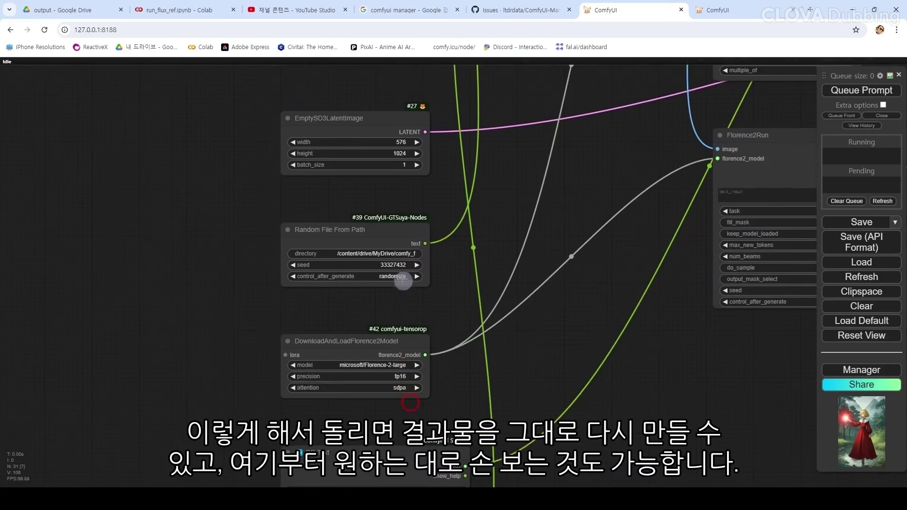
left_click(396, 277)
left_click(406, 280)
left_click_drag(441, 372, 479, 160)
left_click_drag(535, 339, 527, 300)
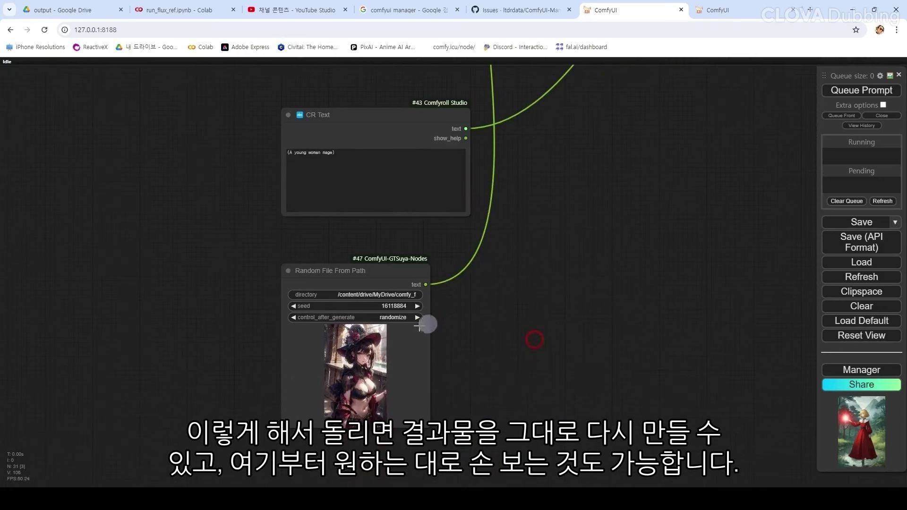
left_click(395, 318)
left_click(417, 319)
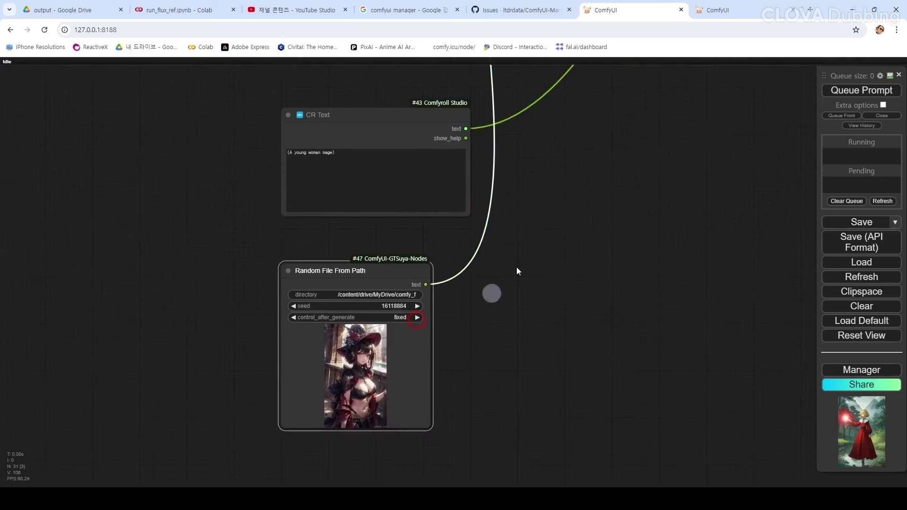
Step: Set control_after_generate to fixed on both Florence2Run nodes, #49 and #41
left_click_drag(591, 146, 346, 336)
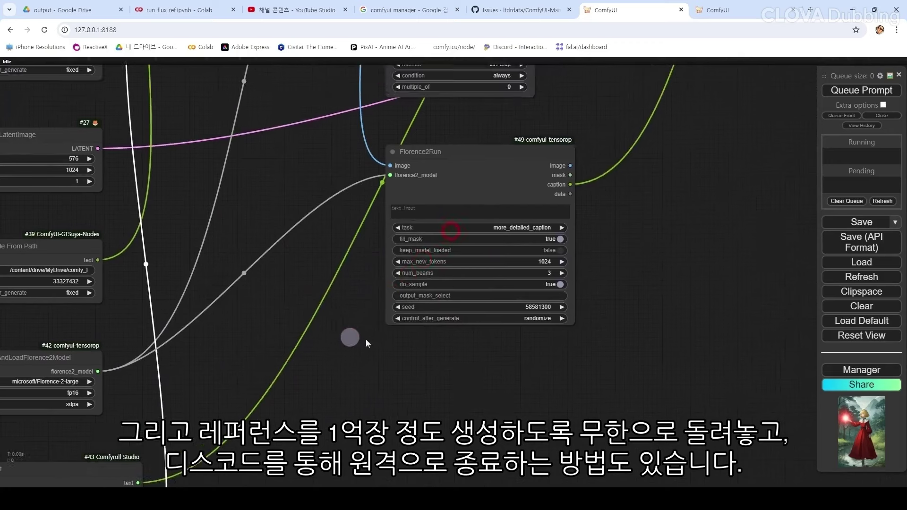
left_click(530, 318)
left_click(551, 326)
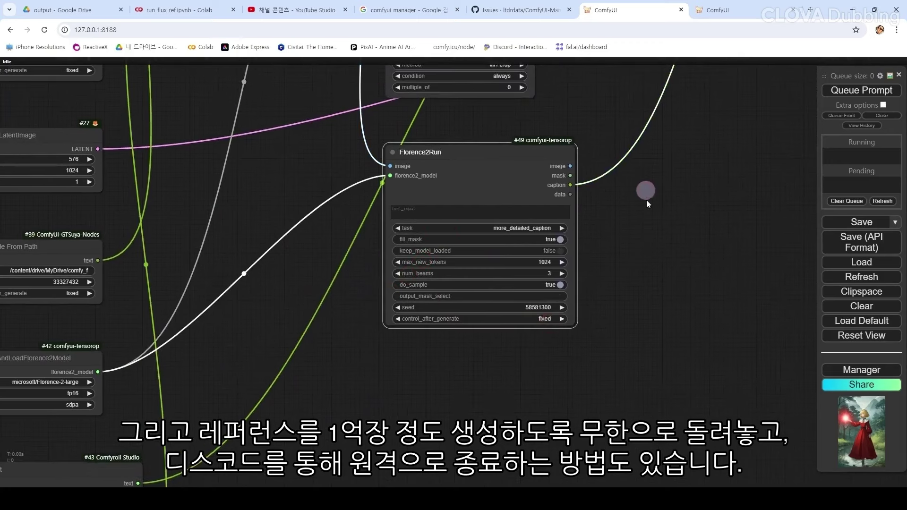
left_click_drag(647, 191, 568, 345)
left_click_drag(546, 257, 485, 316)
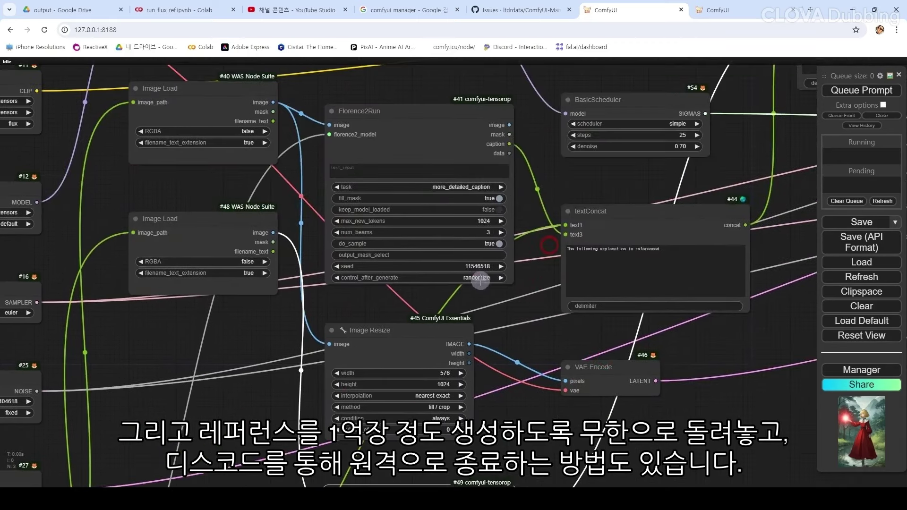
left_click(495, 279)
Step: Move Save Image node #53 below the overlapping Save Image node #9 at the end of the workflow
left_click_drag(540, 142, 102, 307)
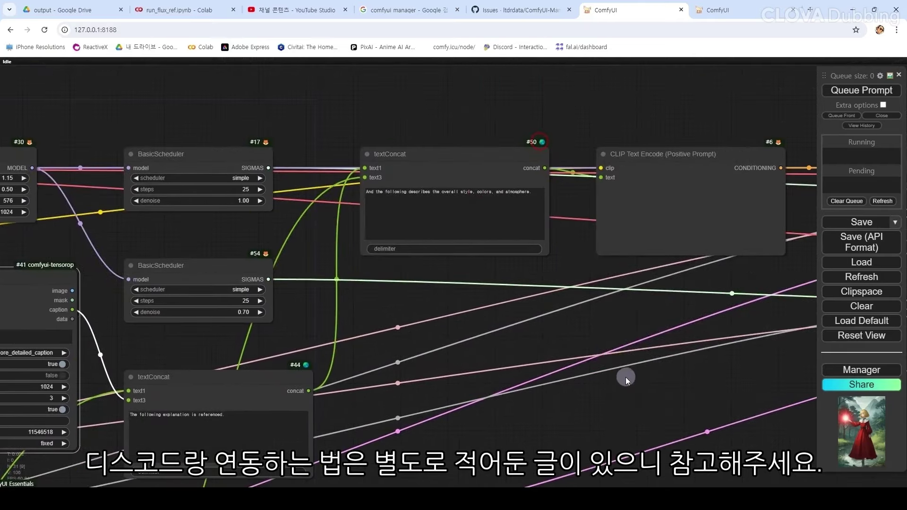
scroll(626, 377, "down", 4)
left_click_drag(625, 377, 52, 371)
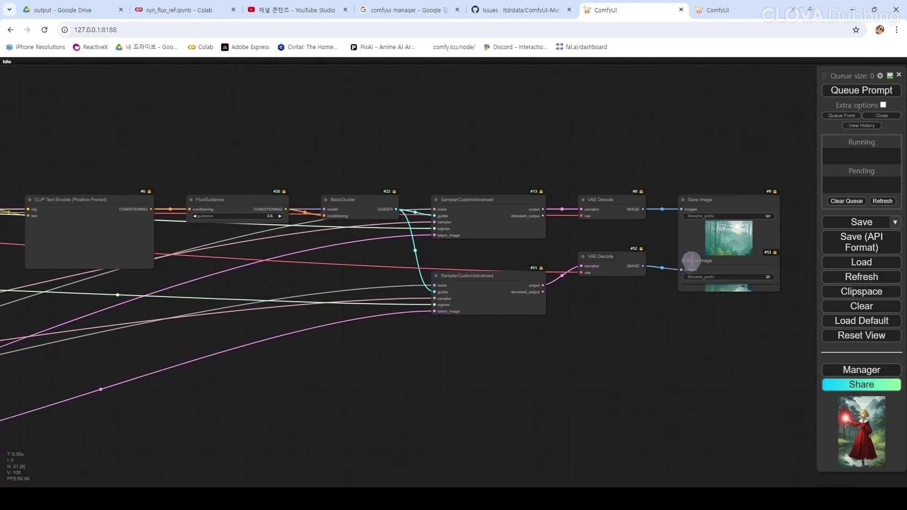
left_click_drag(685, 262, 691, 313)
Step: Look over the whole workflow, from the seed and loader nodes to the samplers and Save Image nodes, checking the seed settings
left_click_drag(202, 381, 399, 395)
left_click_drag(344, 417, 676, 302)
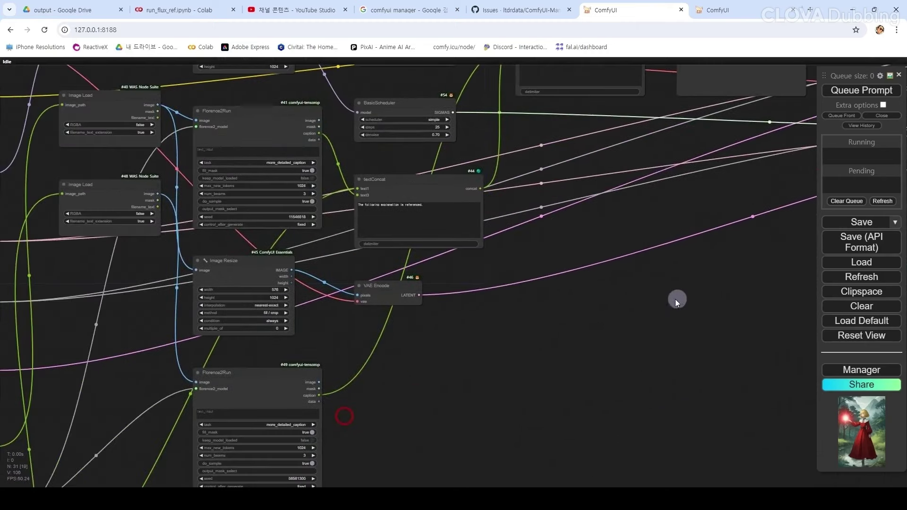
left_click_drag(583, 334, 241, 403)
left_click_drag(536, 323, 579, 309)
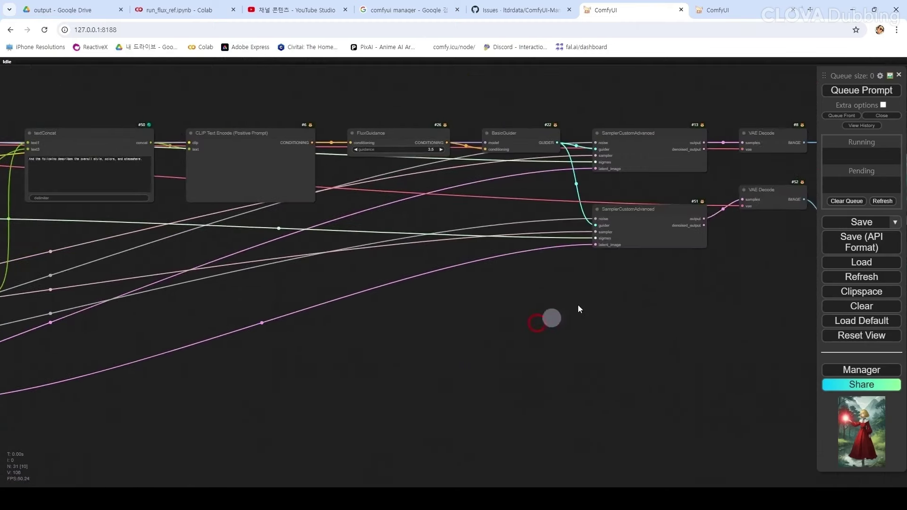
left_click(652, 213)
left_click_drag(307, 412, 834, 268)
left_click_drag(511, 368, 735, 352)
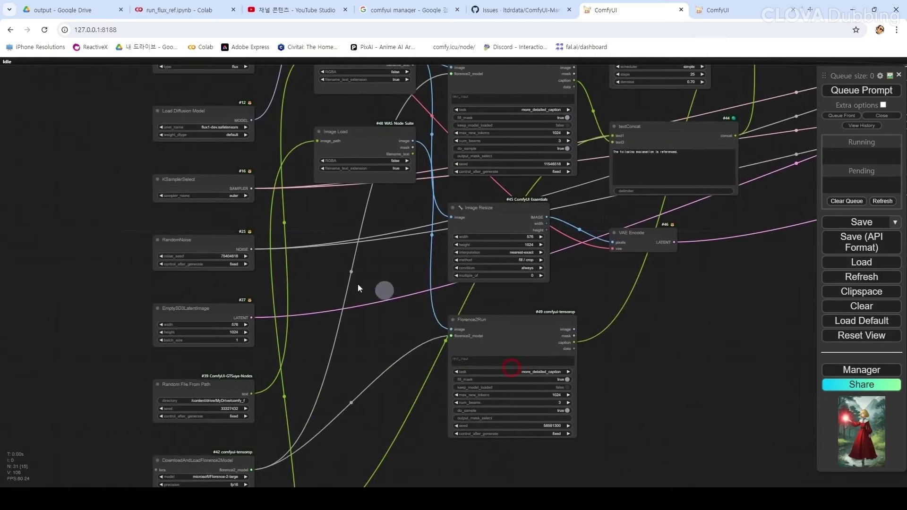
left_click(312, 269)
left_click_drag(390, 283, 48, 377)
left_click_drag(647, 331, 250, 456)
left_click_drag(567, 357, 374, 315)
scroll(511, 337, "up", 1)
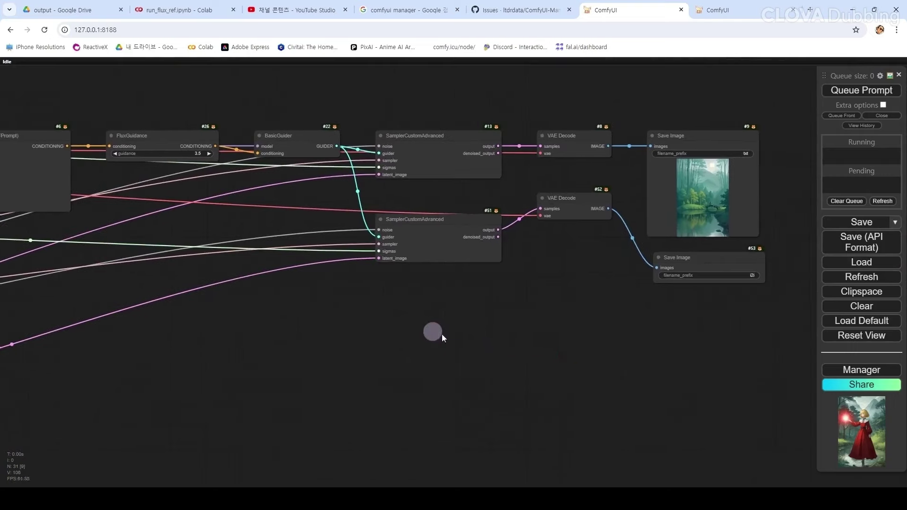
scroll(432, 332, "up", 1)
left_click_drag(433, 332, 461, 365)
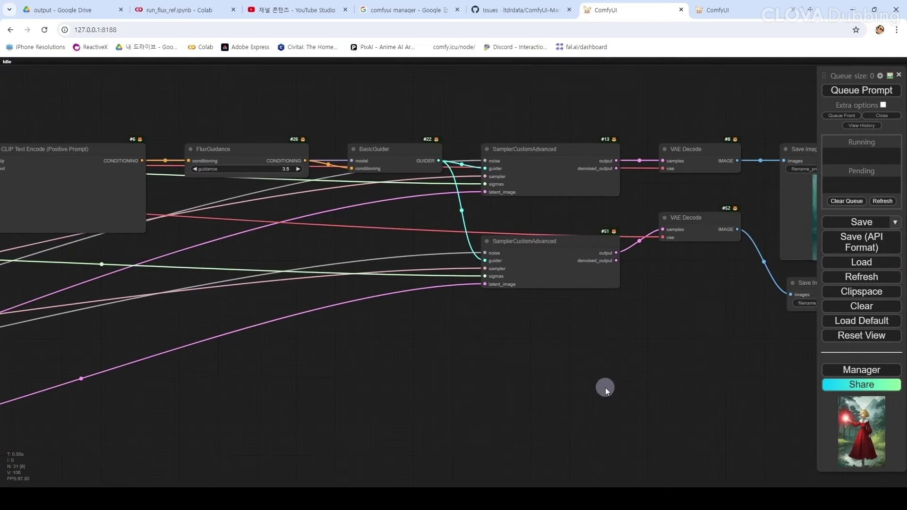